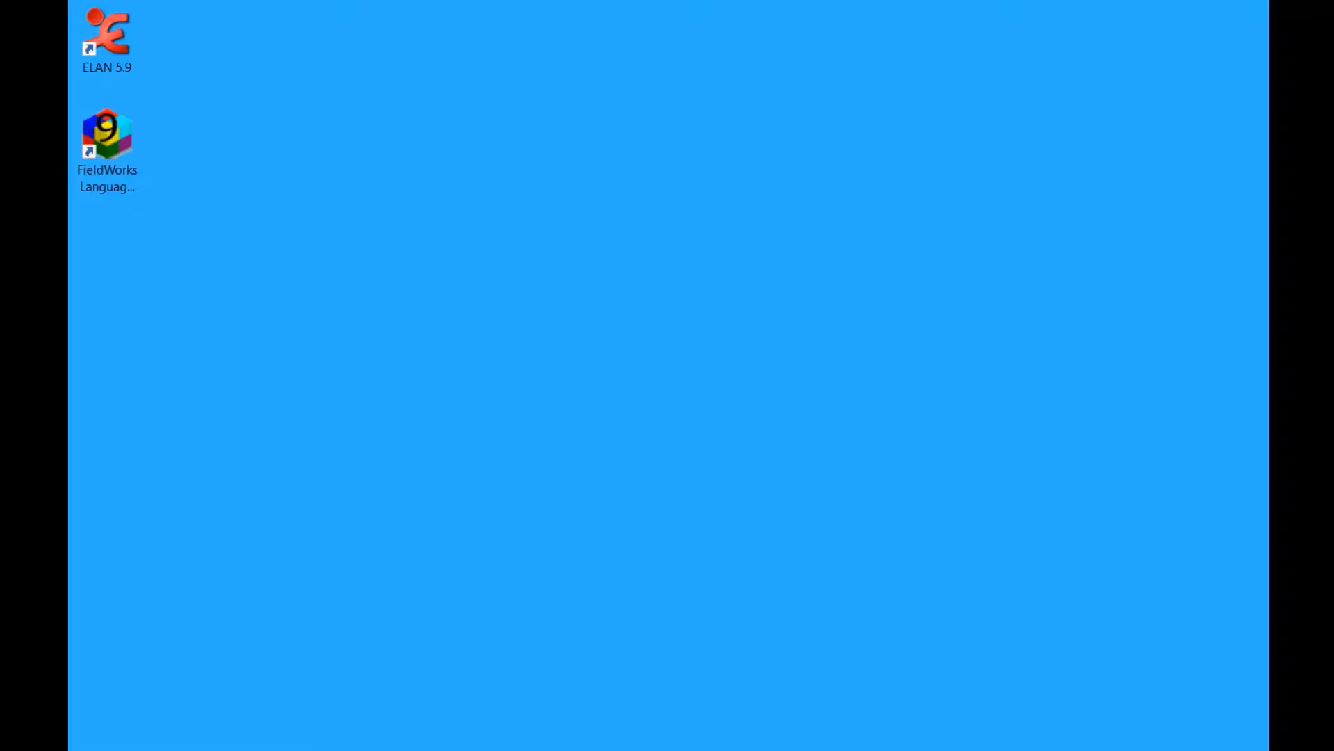
Launch ELAN and create a new transcription with the media files LHHF_2015_05_30_Frogstory1.wav and LHHF_2015_05_30_Frogstory1.mp4.
{"action": "double_click", "coordinate": [102, 25]}
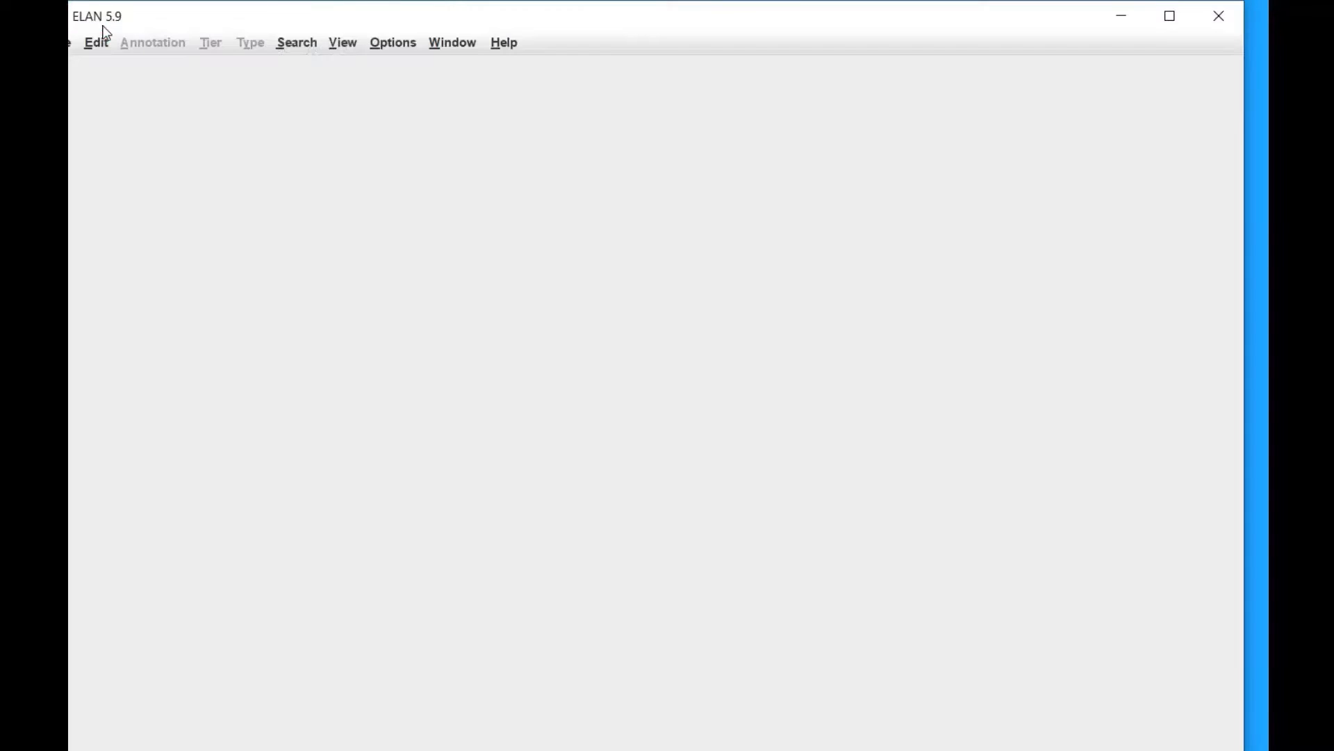
{"action": "left_click", "coordinate": [1170, 16]}
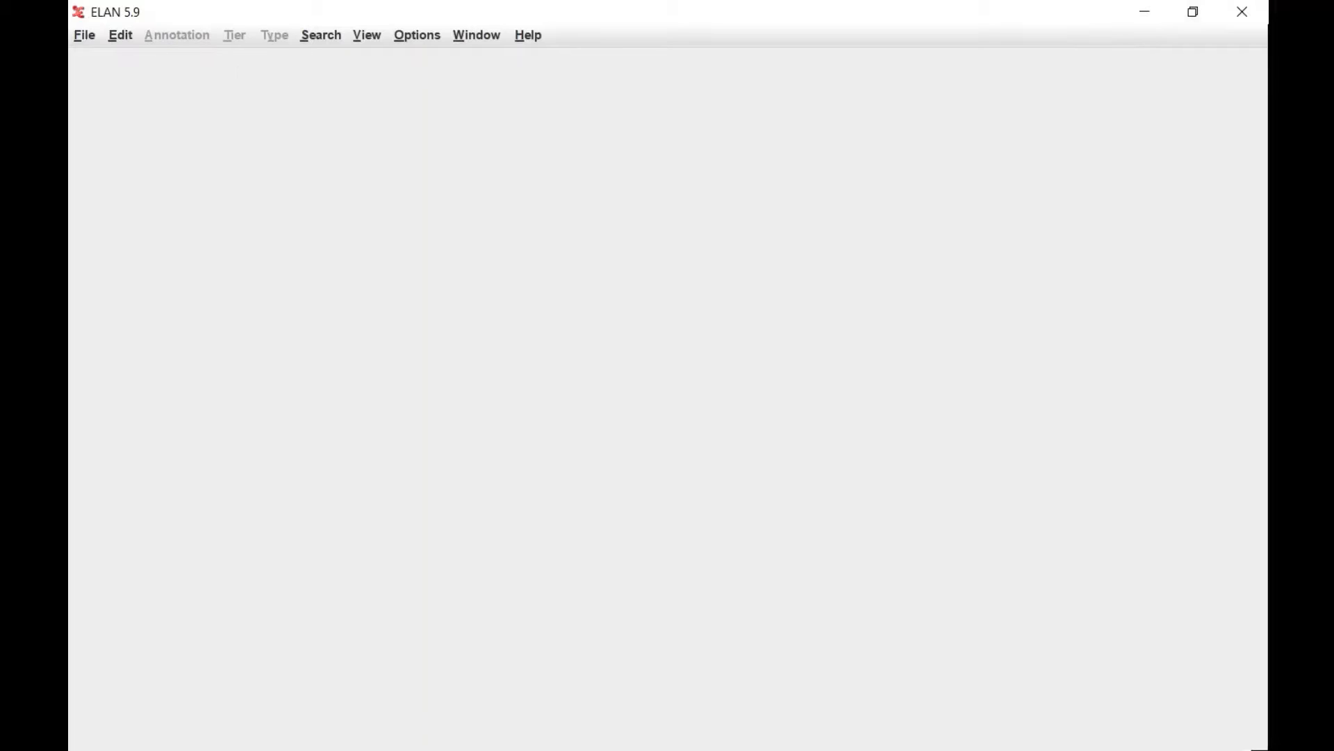
{"action": "left_click", "coordinate": [87, 36]}
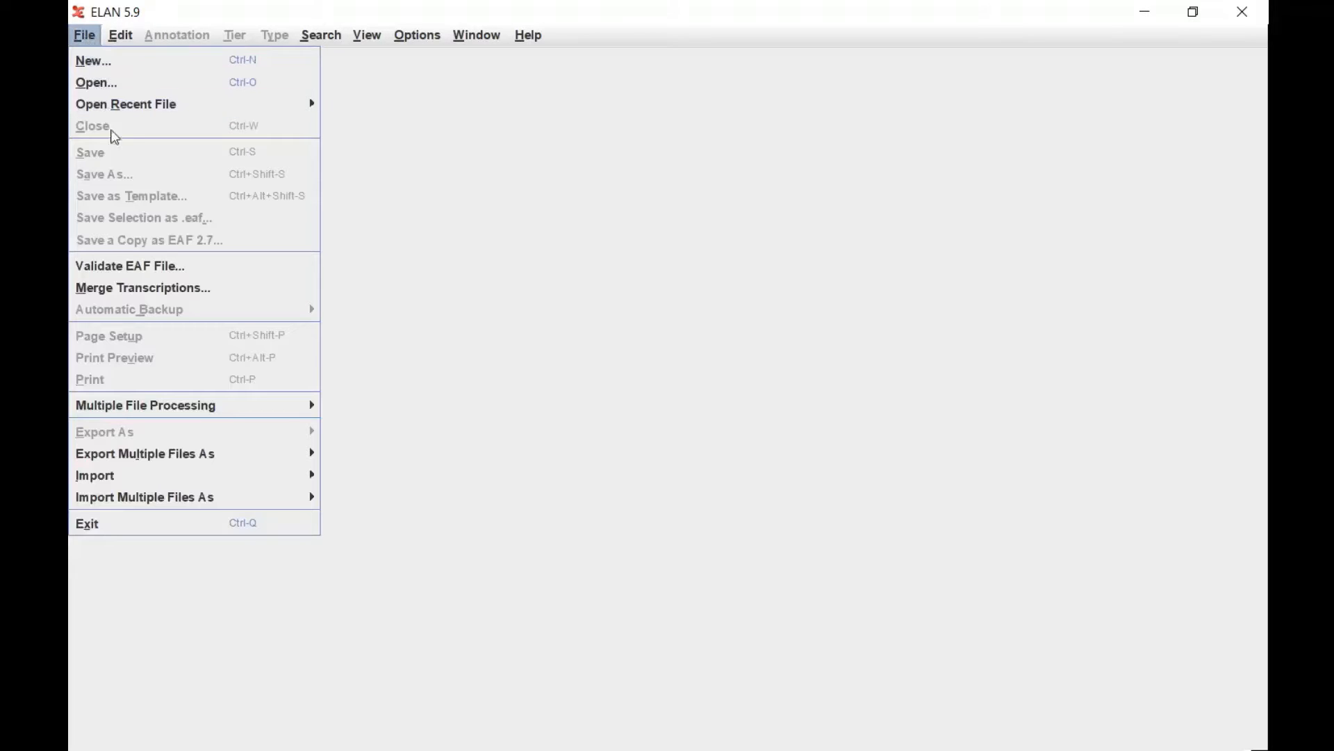
{"action": "left_click", "coordinate": [115, 65]}
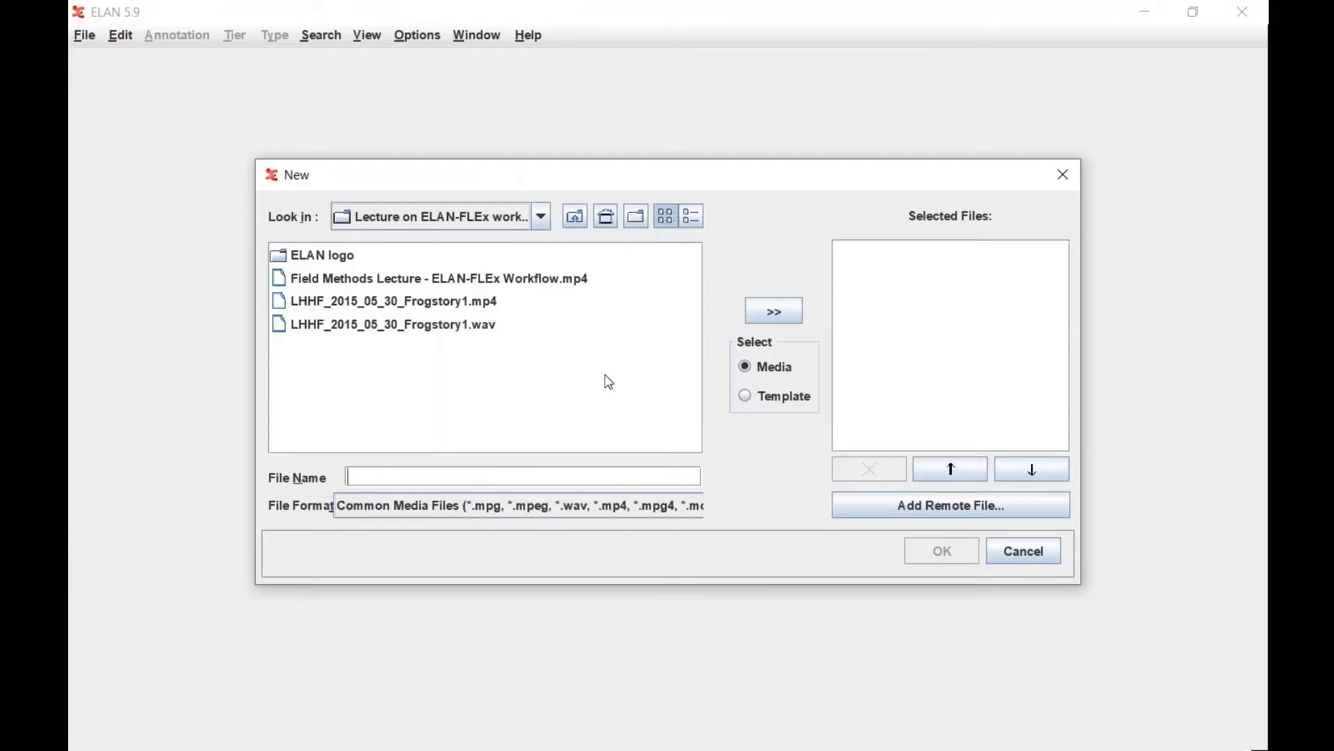
{"action": "left_click", "coordinate": [465, 324]}
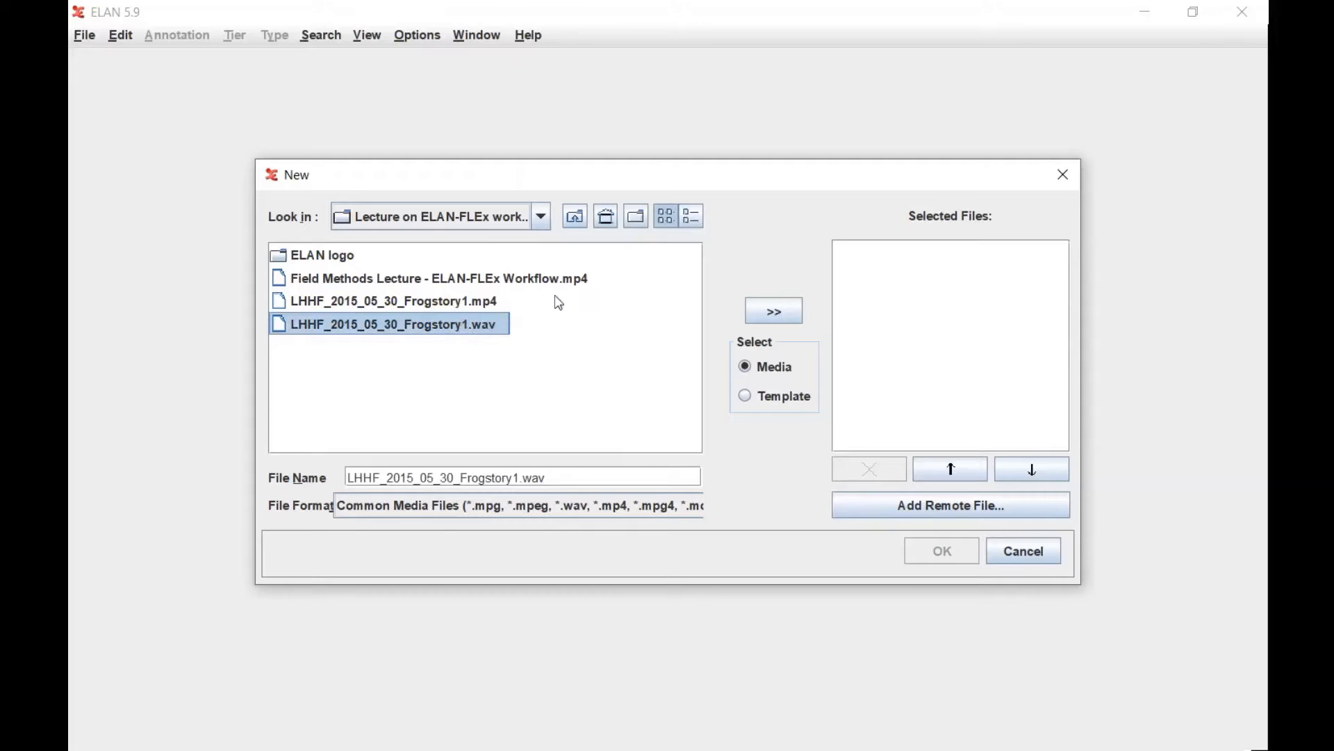
{"action": "left_click", "coordinate": [791, 312]}
{"action": "left_click", "coordinate": [422, 308]}
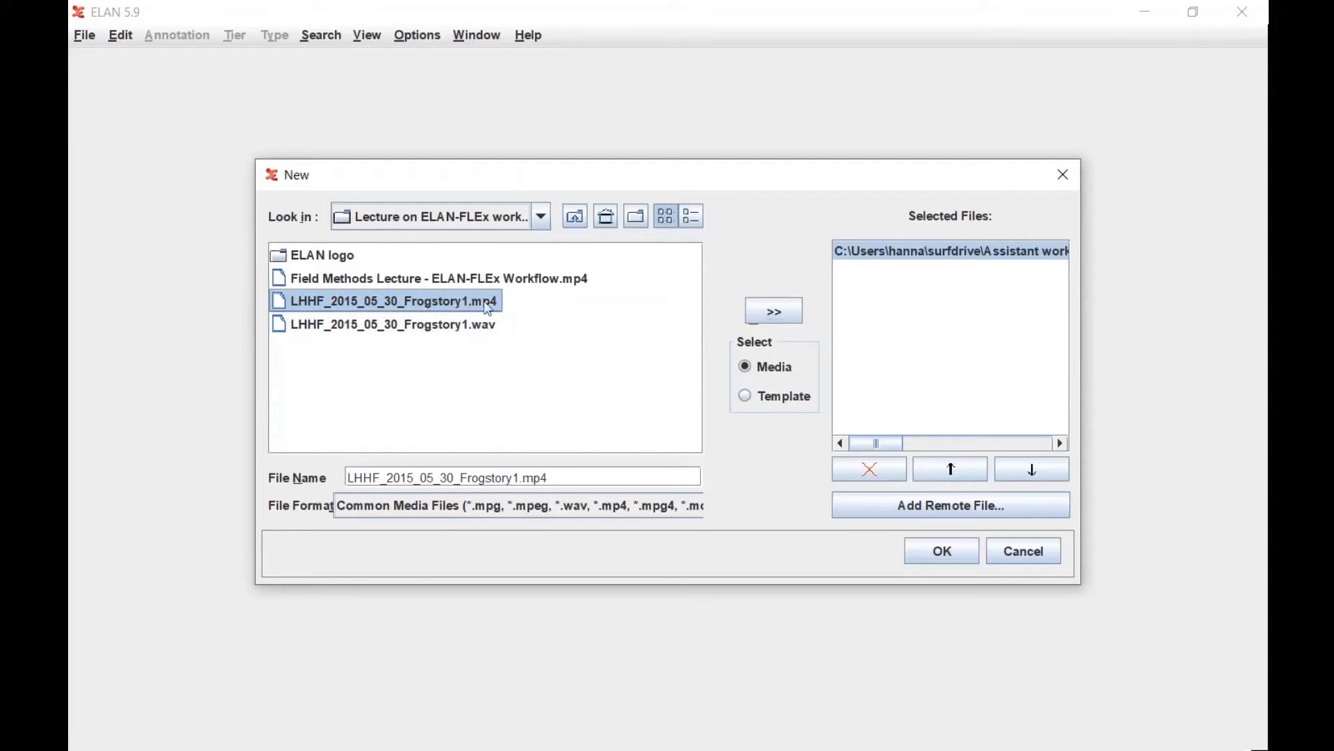
{"action": "left_click", "coordinate": [790, 320]}
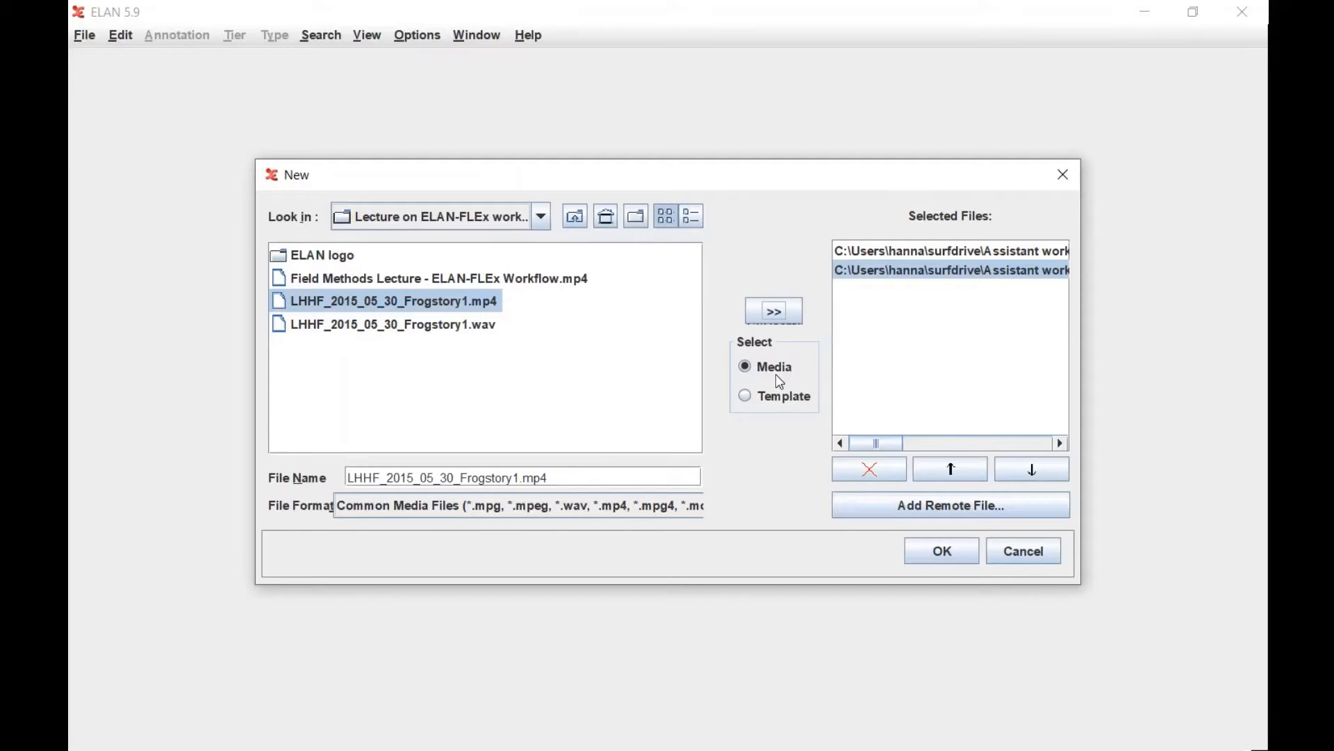
{"action": "left_click", "coordinate": [943, 551]}
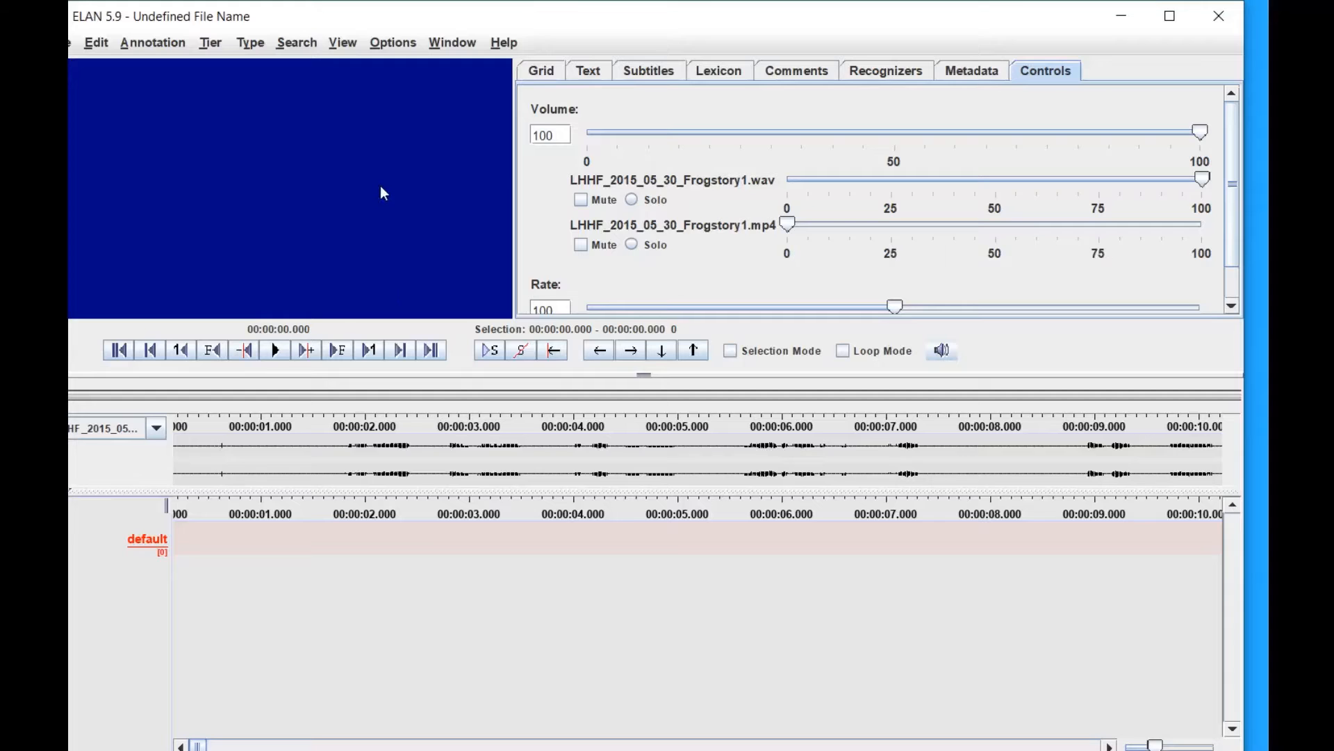
Play the start of the recording, then view the waveform around 00:01:53 in the maximized transcription window.
{"action": "left_click", "coordinate": [275, 350]}
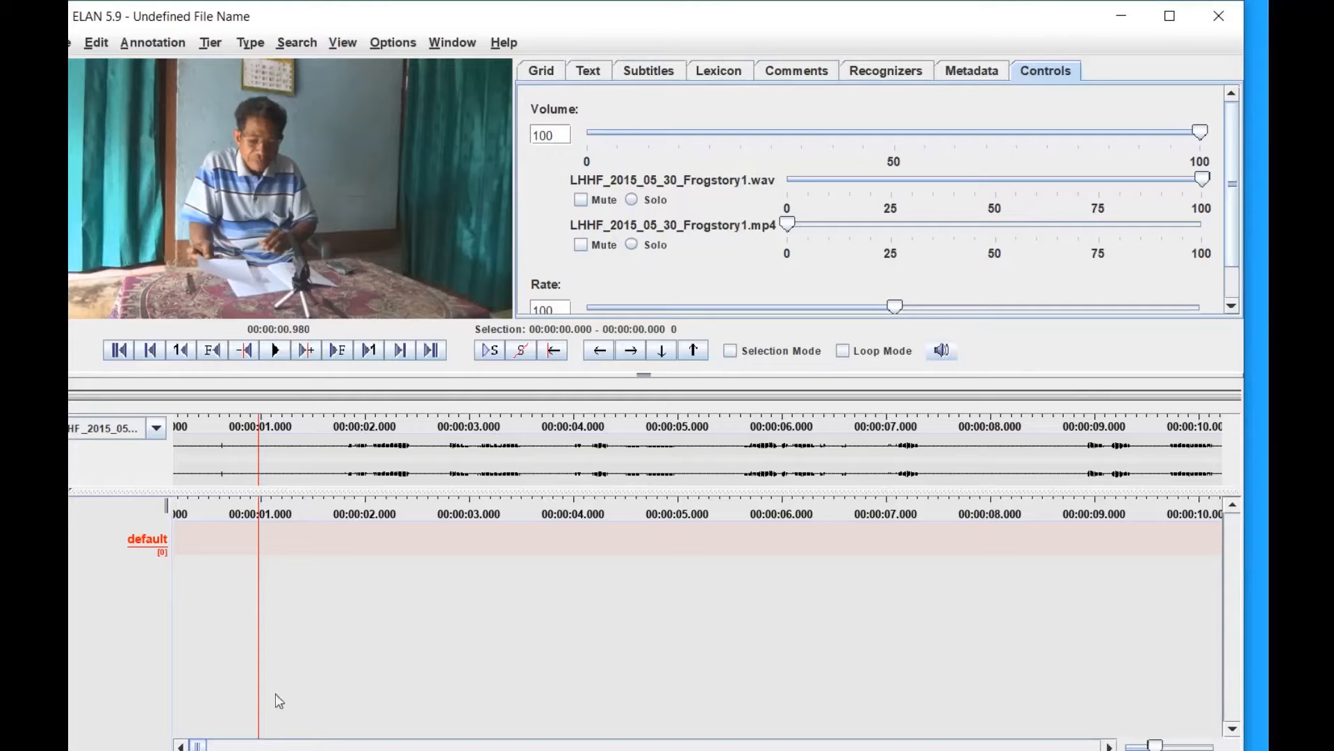
{"action": "left_click", "coordinate": [1169, 15]}
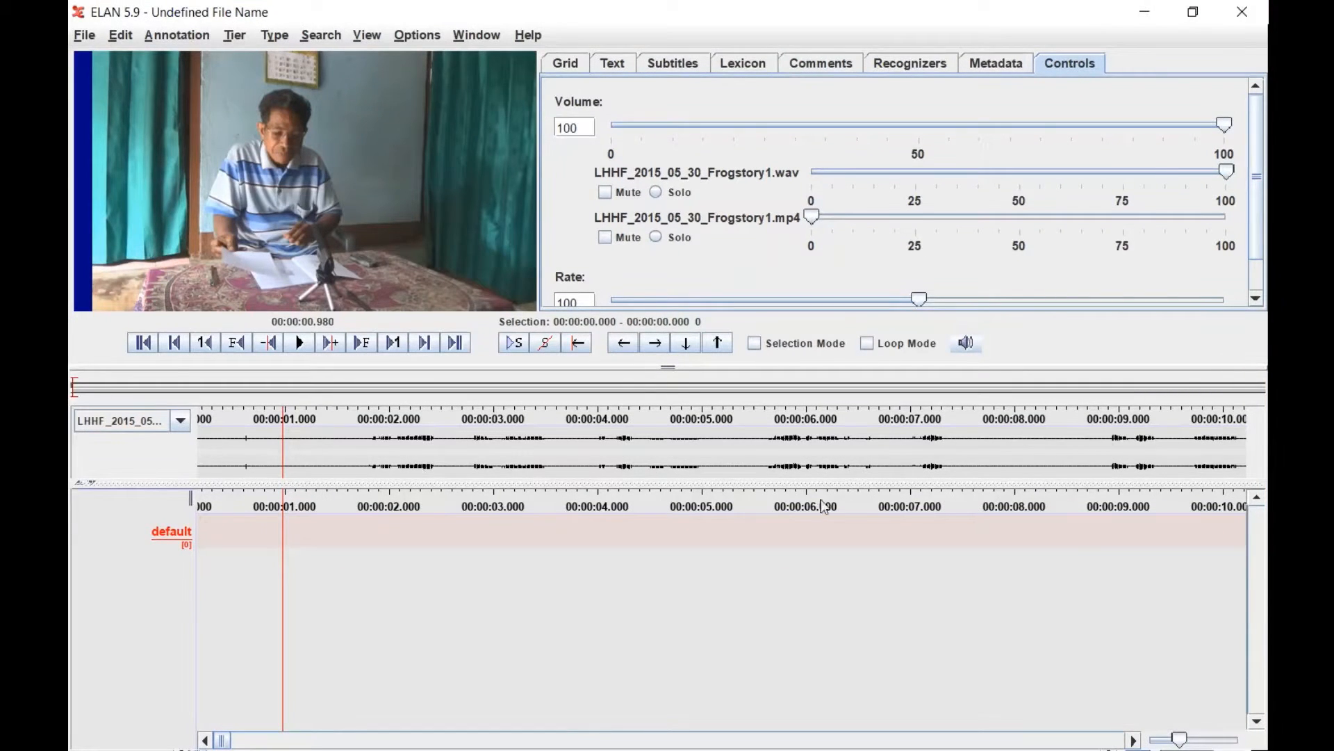
{"action": "left_click_drag", "start_coordinate": [222, 741], "coordinate": [327, 741]}
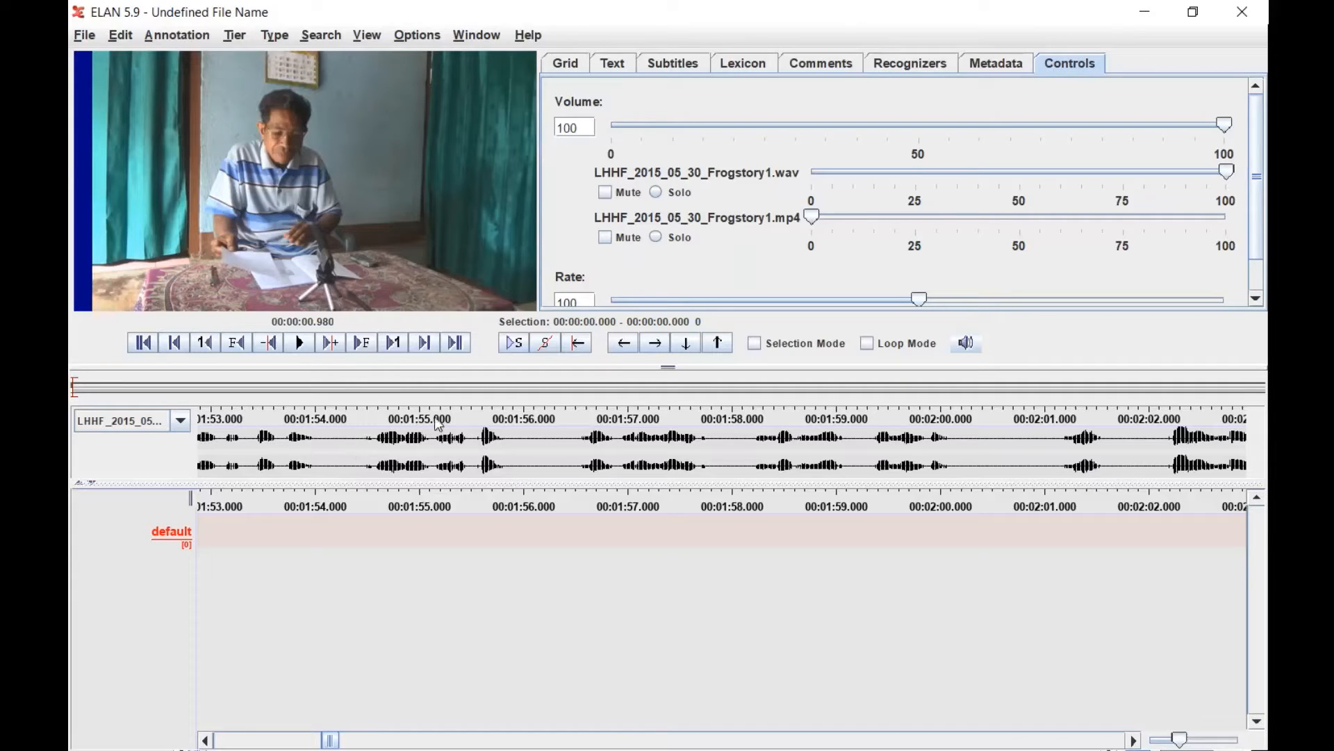
Add a tier type named "words" with the stereotype Symbolic Subdivision.
{"action": "left_click", "coordinate": [274, 35]}
{"action": "left_click", "coordinate": [285, 68]}
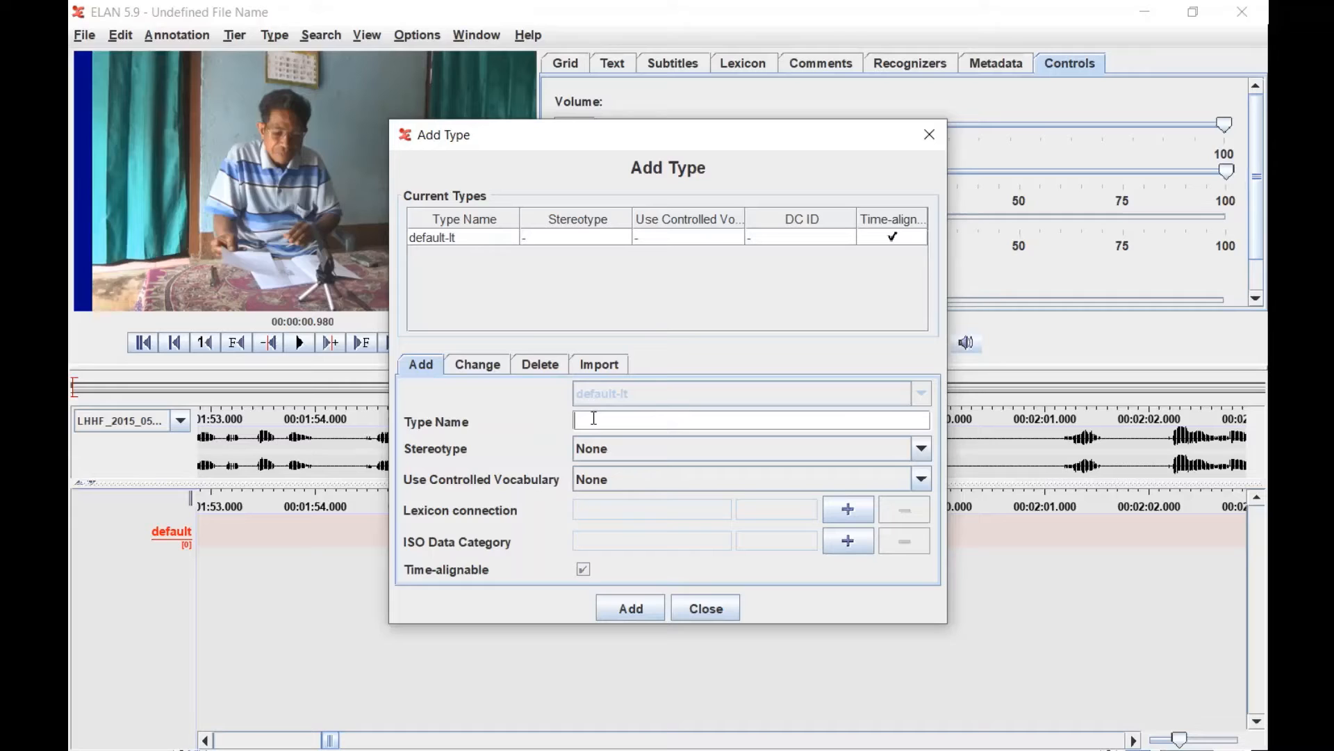
{"action": "type", "text": "words"}
{"action": "left_click", "coordinate": [705, 453]}
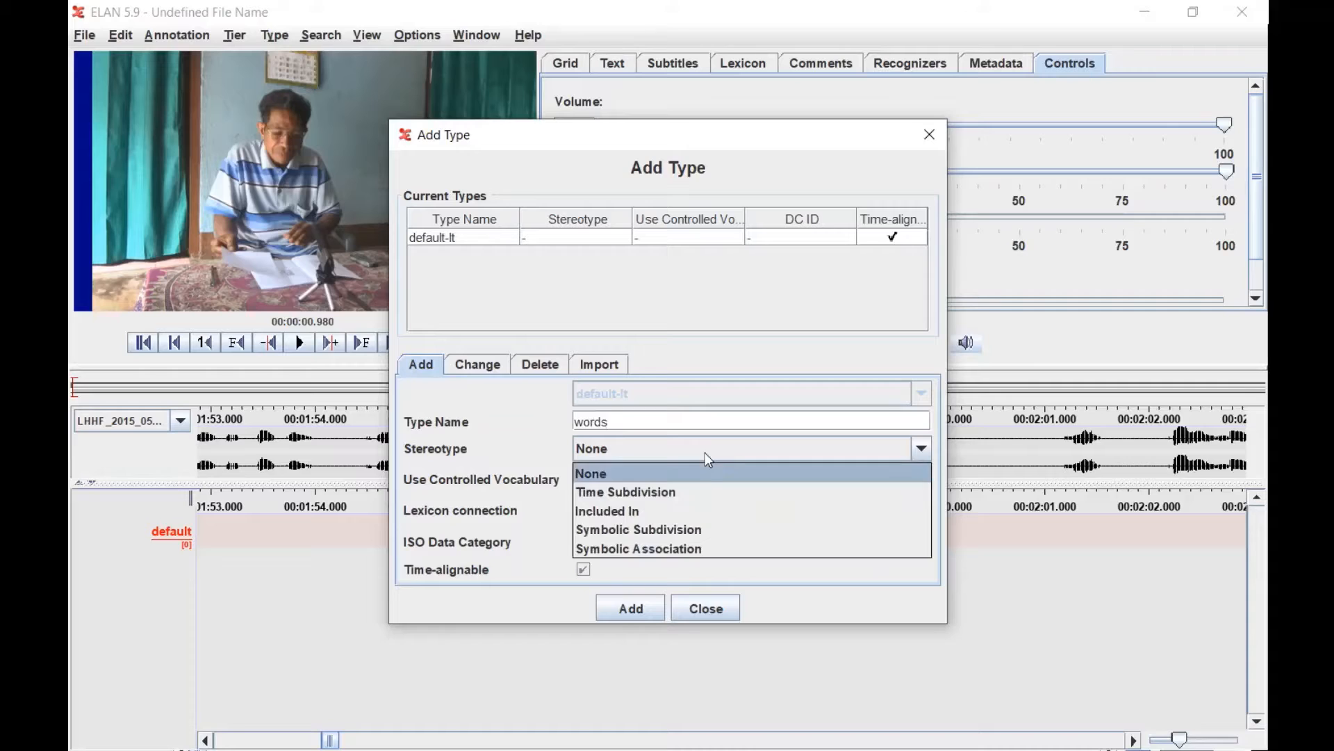
{"action": "left_click", "coordinate": [692, 535]}
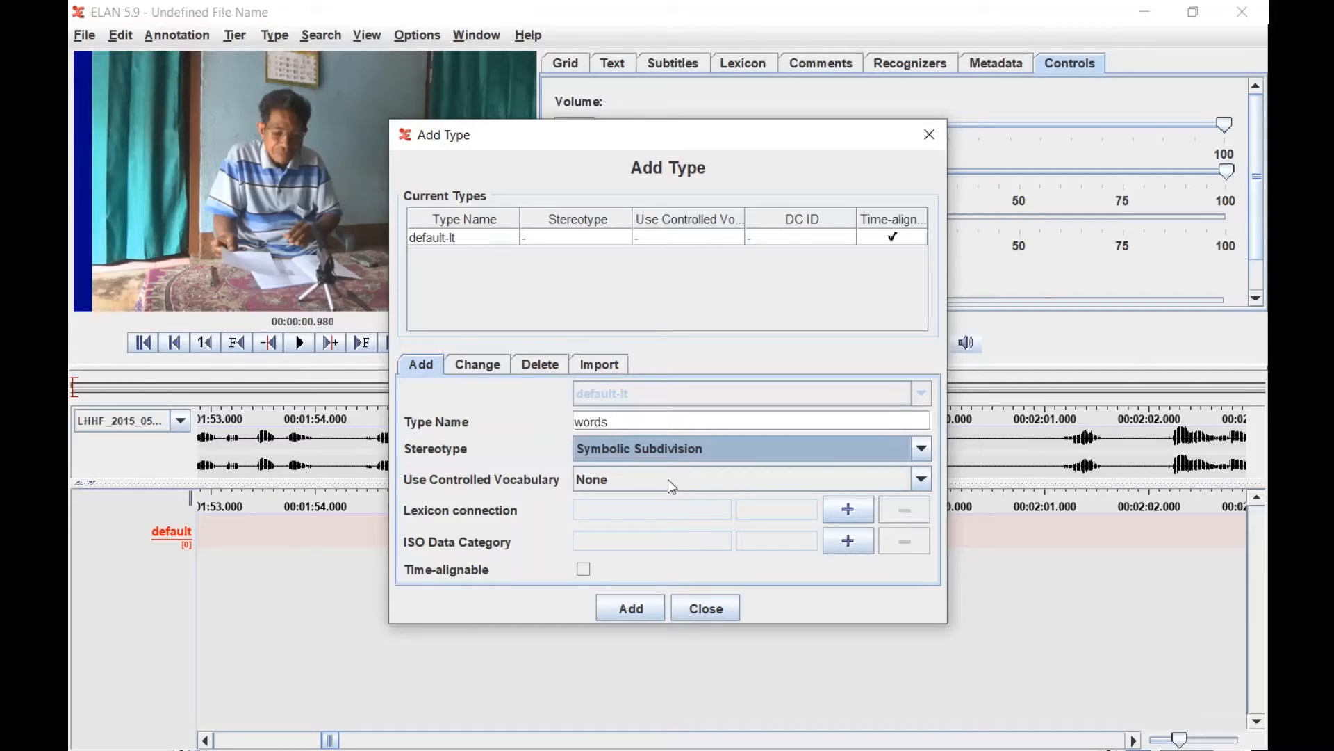
{"action": "left_click", "coordinate": [635, 611]}
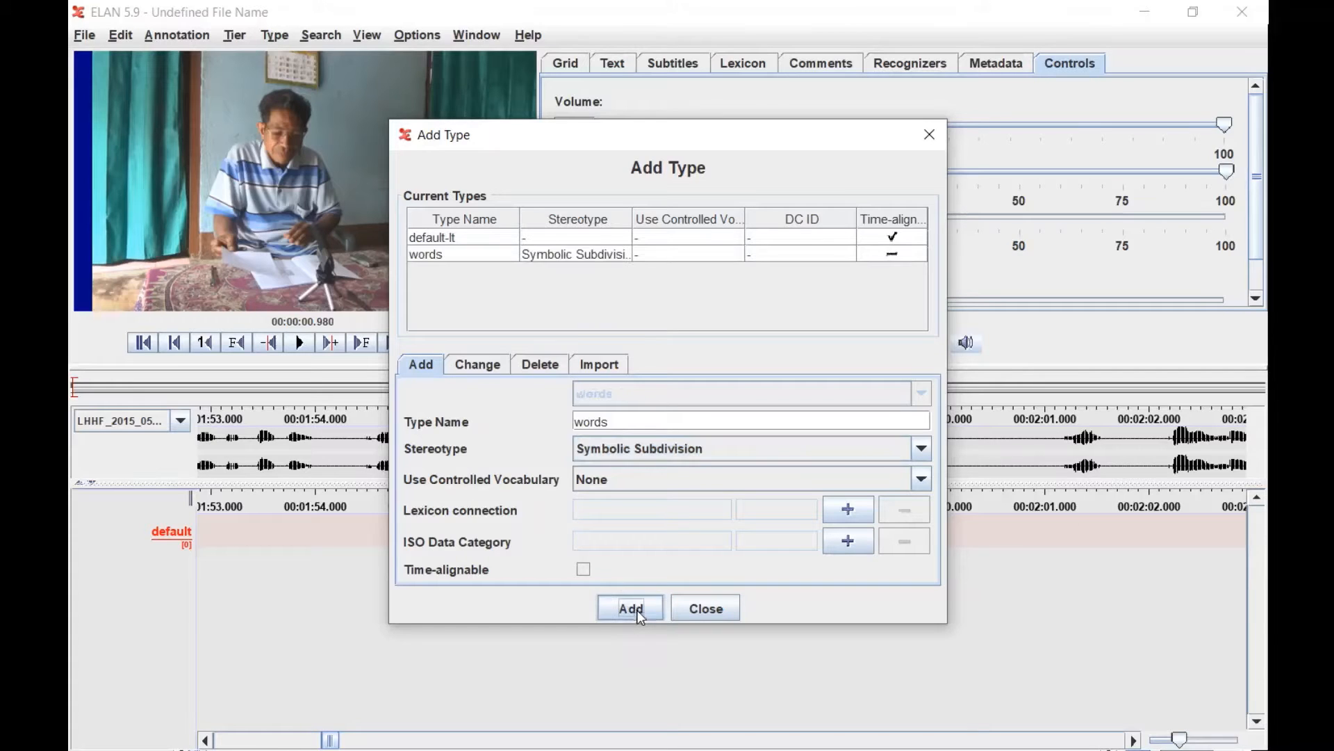
Add a tier type named "morph" with the stereotype Symbolic Subdivision.
{"action": "left_click_drag", "start_coordinate": [631, 423], "coordinate": [546, 423]}
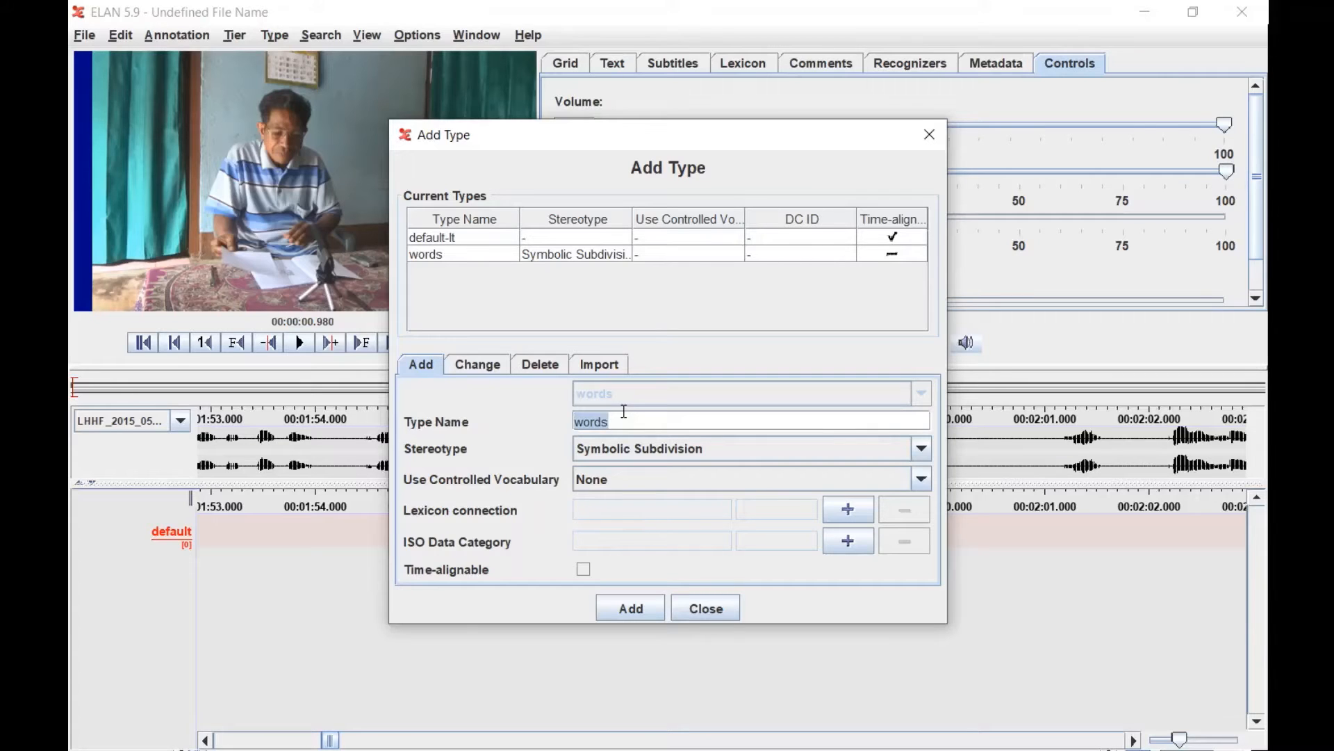
{"action": "type", "text": "morph"}
{"action": "left_click", "coordinate": [648, 620]}
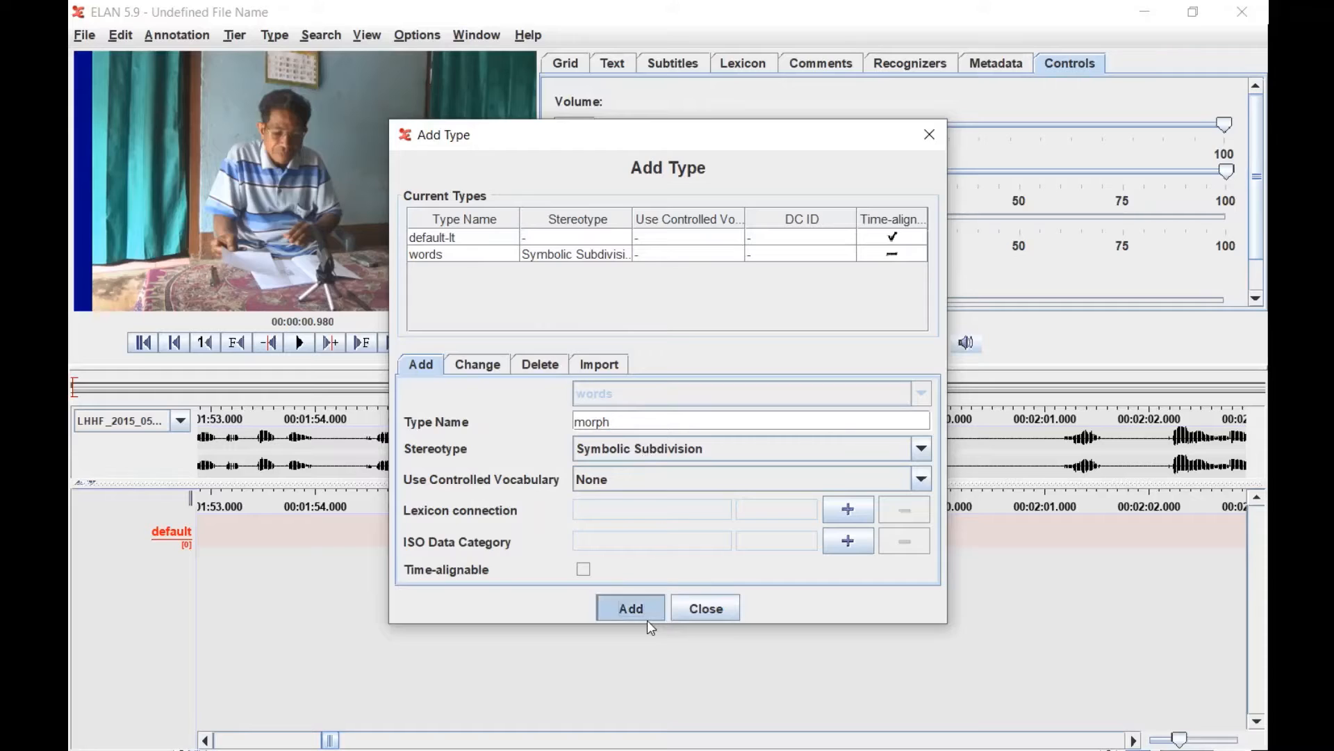
Add a tier type named "gloss" with the stereotype Symbolic Association.
{"action": "double_click", "coordinate": [629, 421]}
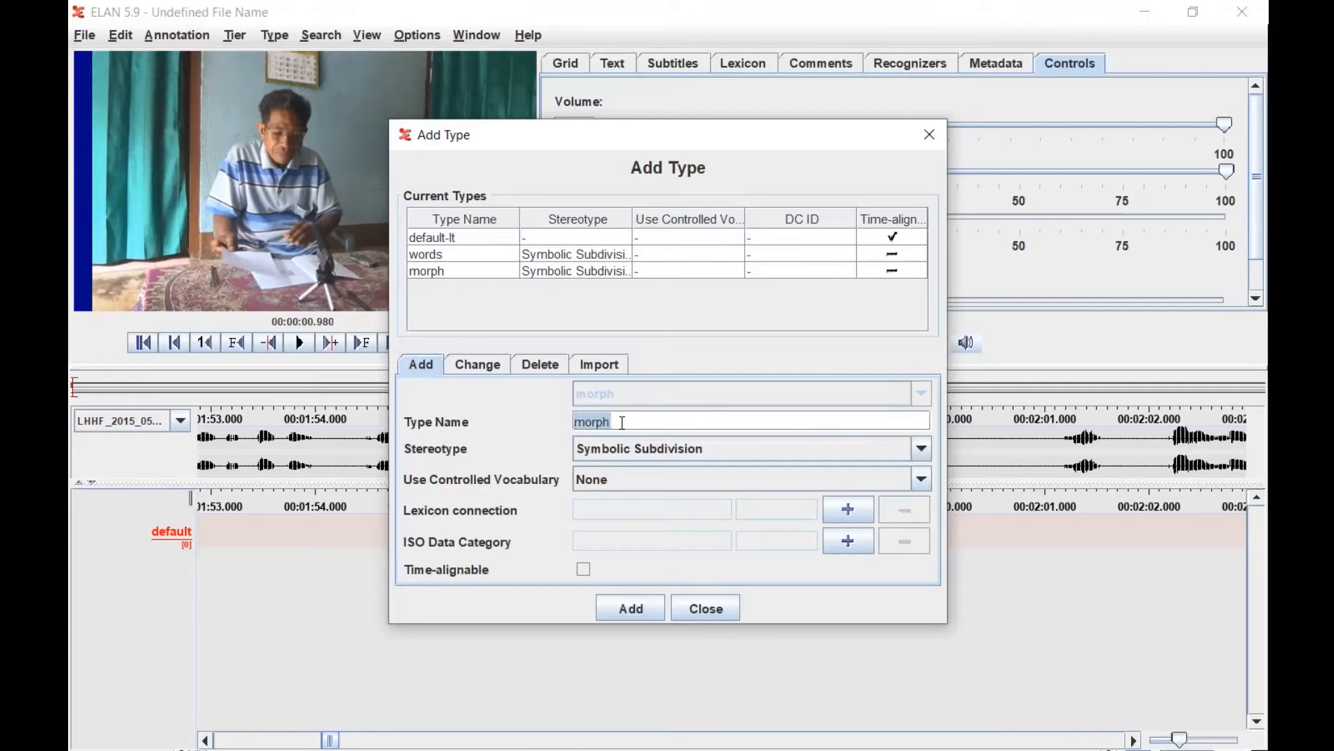
{"action": "type", "text": "gloss"}
{"action": "left_click", "coordinate": [638, 450]}
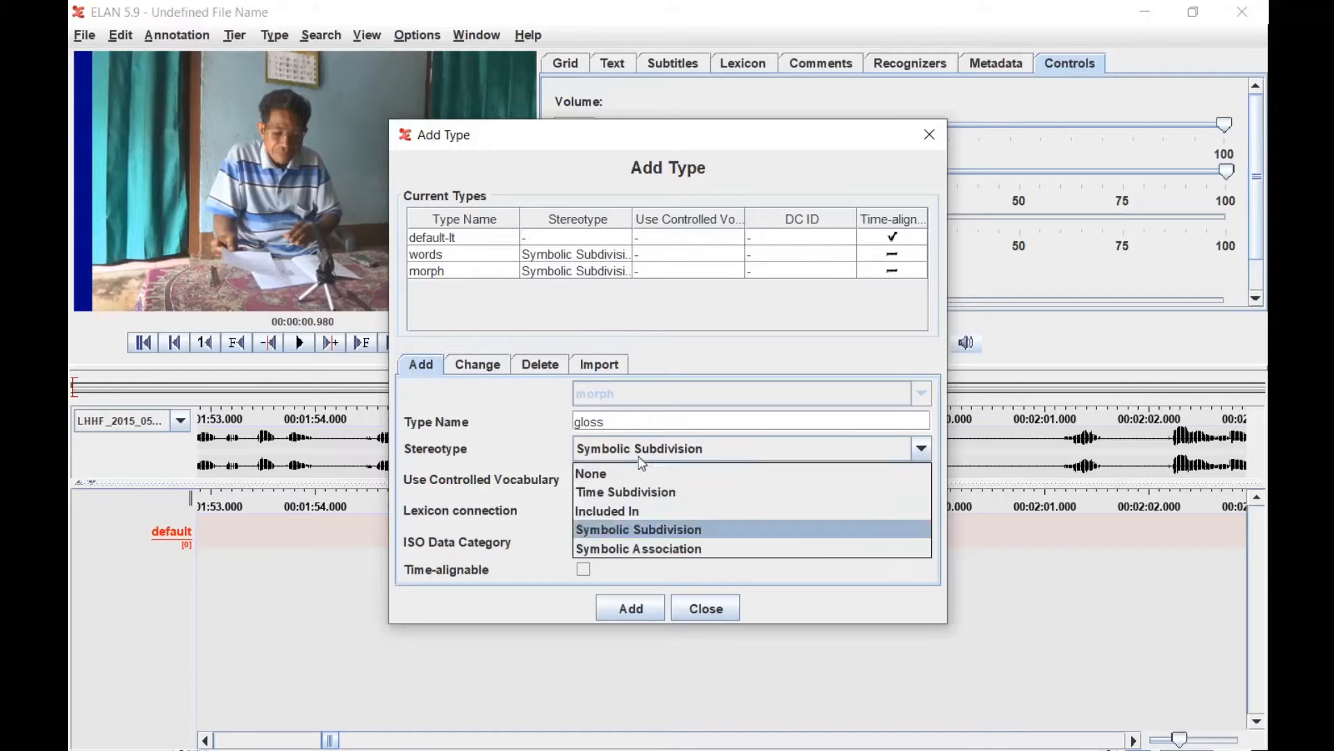
{"action": "left_click", "coordinate": [643, 550]}
{"action": "left_click", "coordinate": [630, 606]}
Add a tier type named "note" with the stereotype Symbolic Association.
{"action": "left_click_drag", "start_coordinate": [606, 421], "coordinate": [525, 425]}
{"action": "type", "text": "note"}
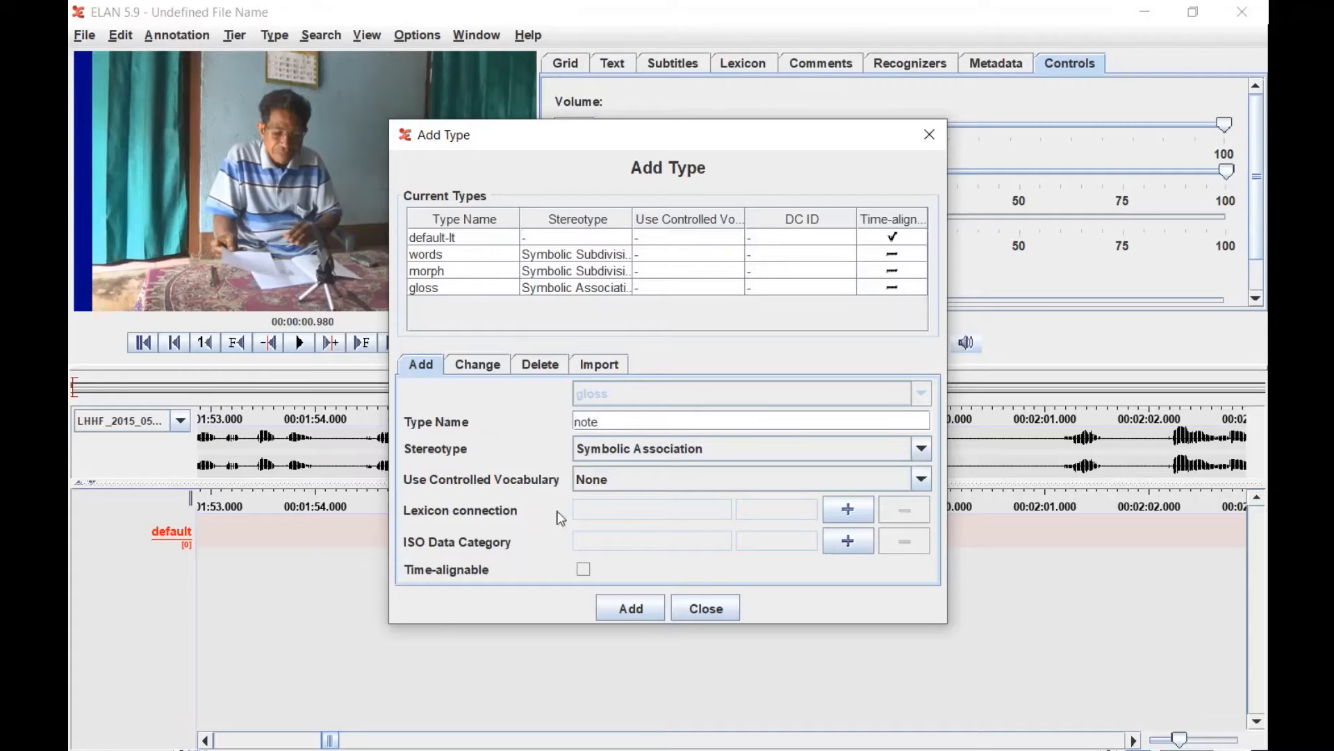
{"action": "left_click", "coordinate": [641, 620]}
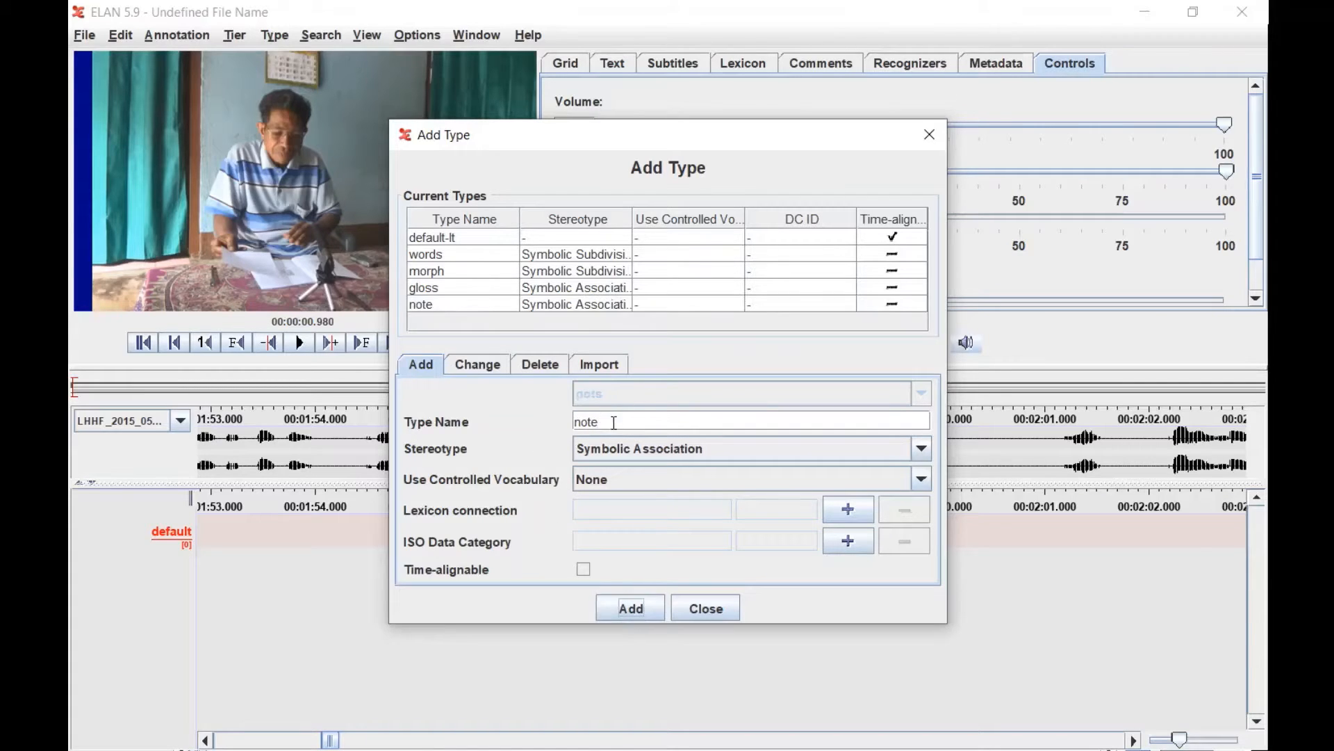
Add a tier type named "text" with the stereotype set to None.
{"action": "left_click_drag", "start_coordinate": [602, 422], "coordinate": [562, 422]}
{"action": "type", "text": "text"}
{"action": "left_click", "coordinate": [599, 450]}
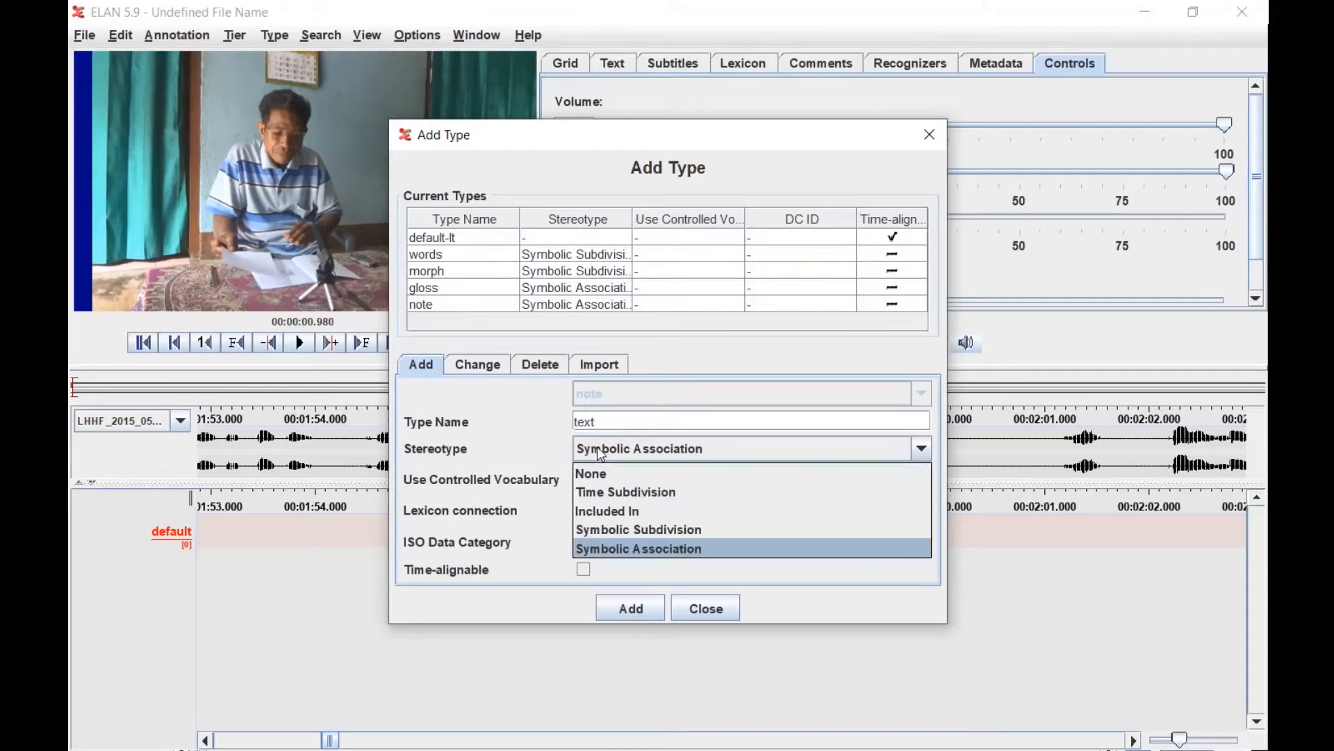
{"action": "left_click", "coordinate": [596, 476]}
{"action": "left_click", "coordinate": [636, 610]}
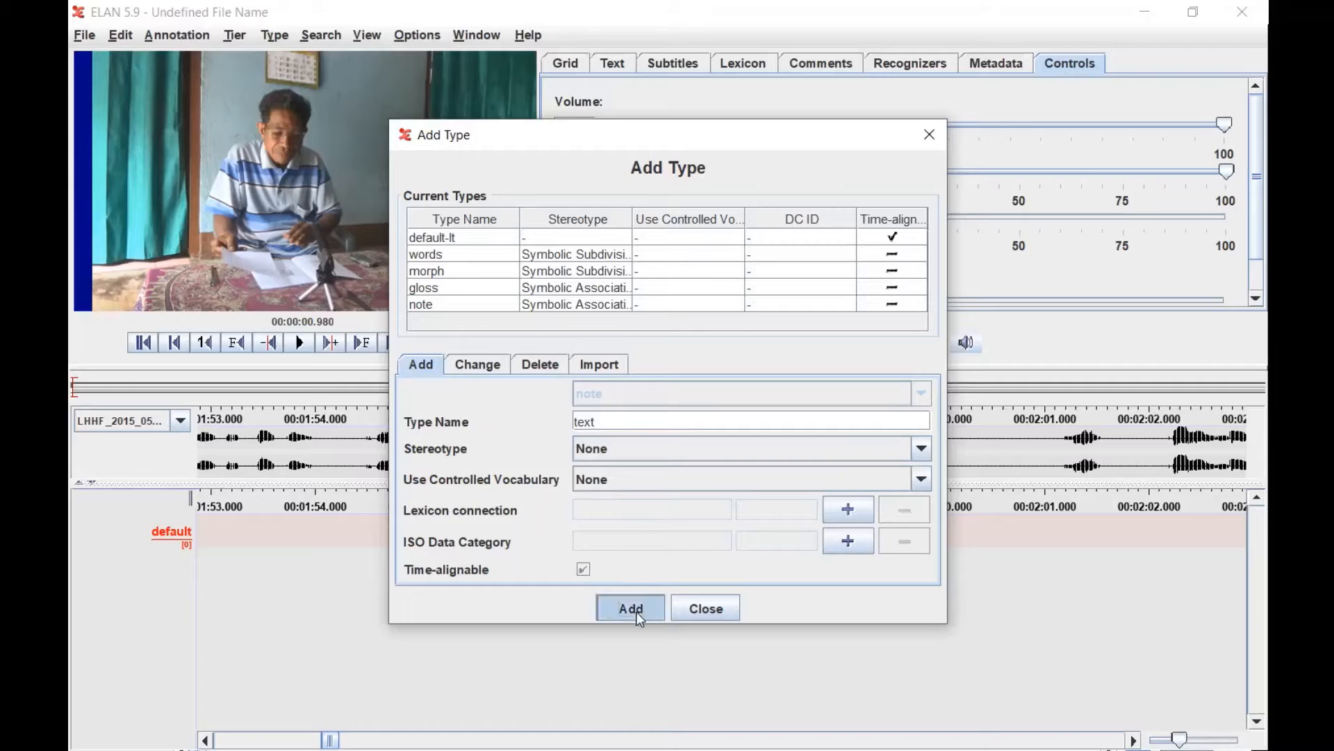
Add a tier type named "phrase" with the stereotype None.
{"action": "double_click", "coordinate": [581, 421]}
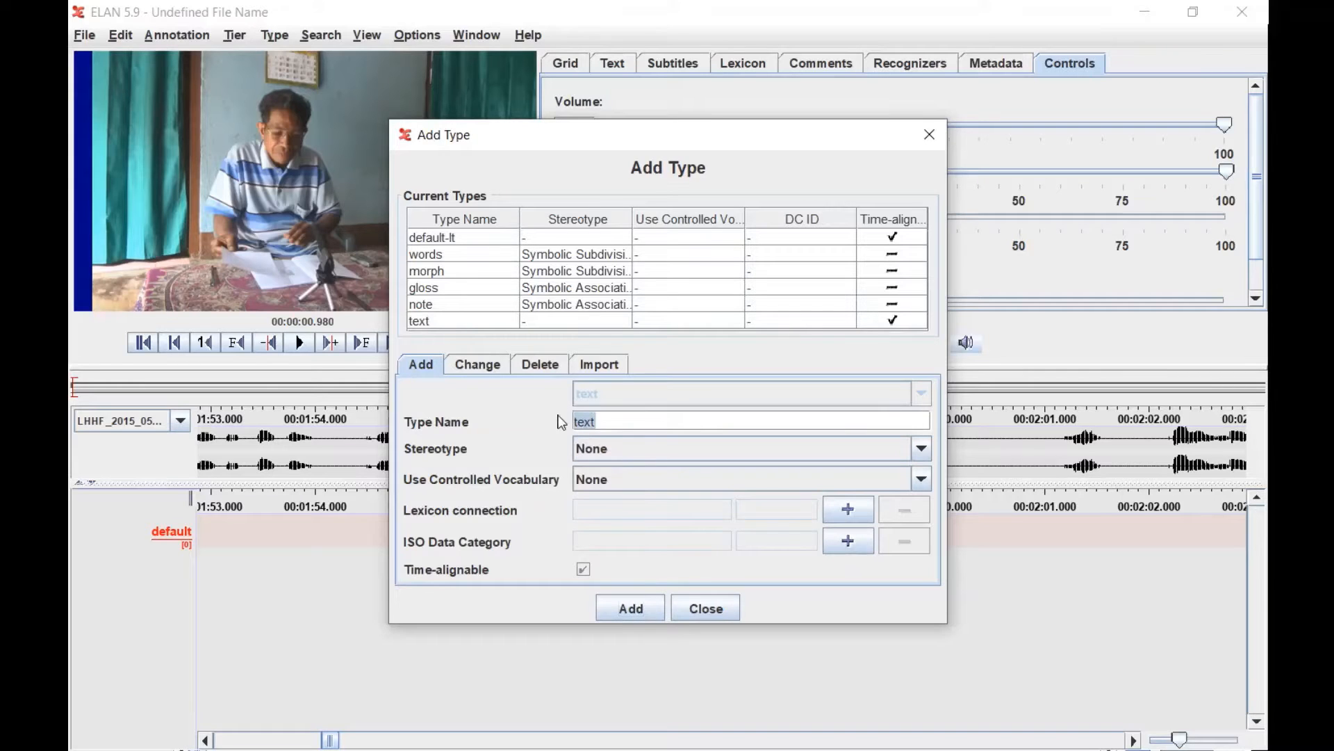
{"action": "type", "text": "phrae"}
{"action": "key", "text": "BackSpace"}
{"action": "type", "text": "se"}
{"action": "left_click", "coordinate": [632, 611]}
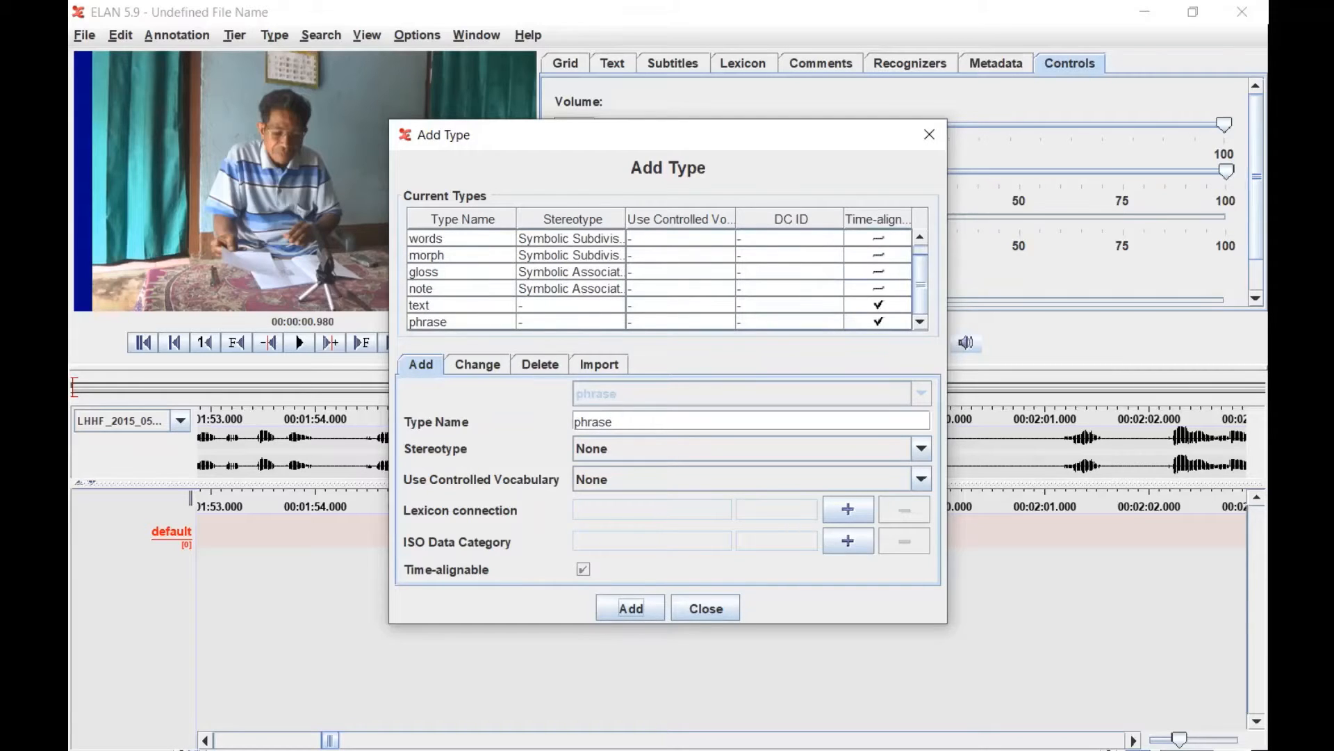
Add a tier type named "blank" with the stereotype Symbolic Association, enlarging the dialog to check the type list, and finish adding types.
{"action": "left_click_drag", "start_coordinate": [638, 417], "coordinate": [530, 417]}
{"action": "type", "text": "blank"}
{"action": "left_click", "coordinate": [606, 447]}
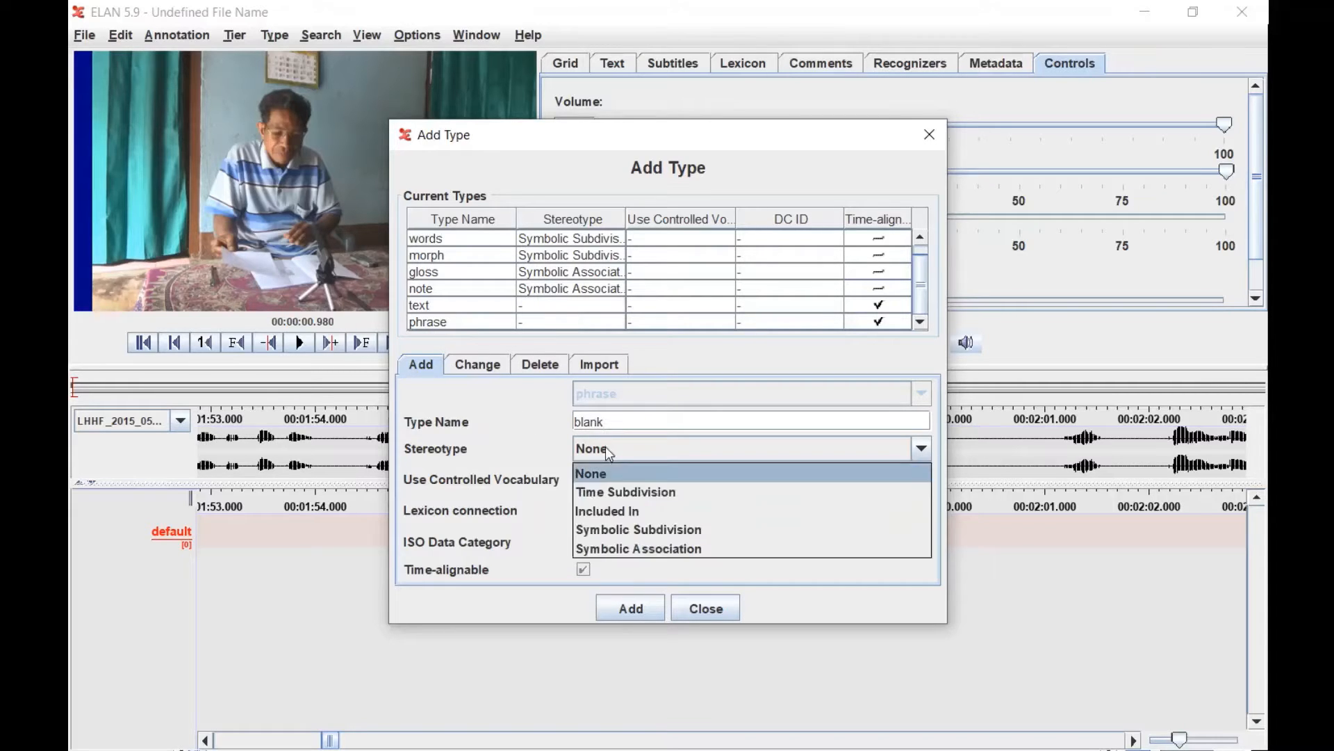
{"action": "left_click", "coordinate": [628, 549]}
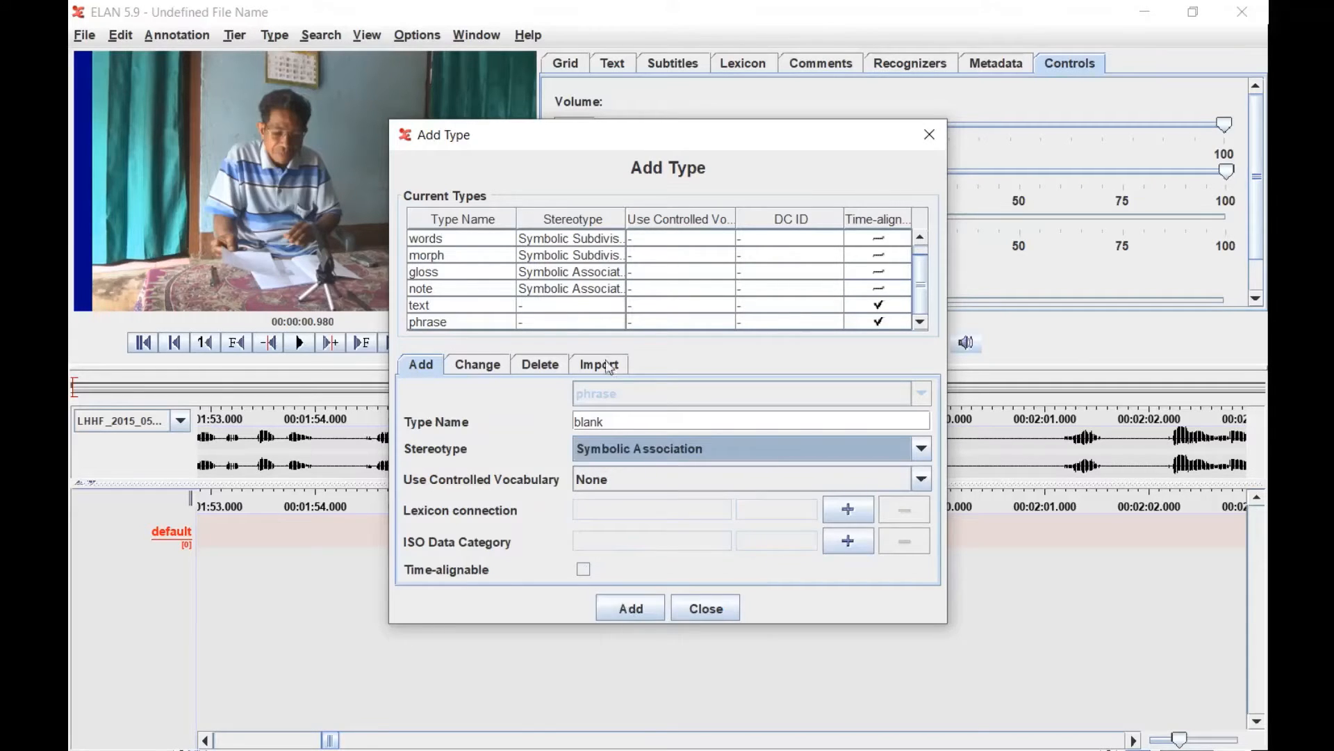
{"action": "left_click_drag", "start_coordinate": [942, 620], "coordinate": [1001, 676]}
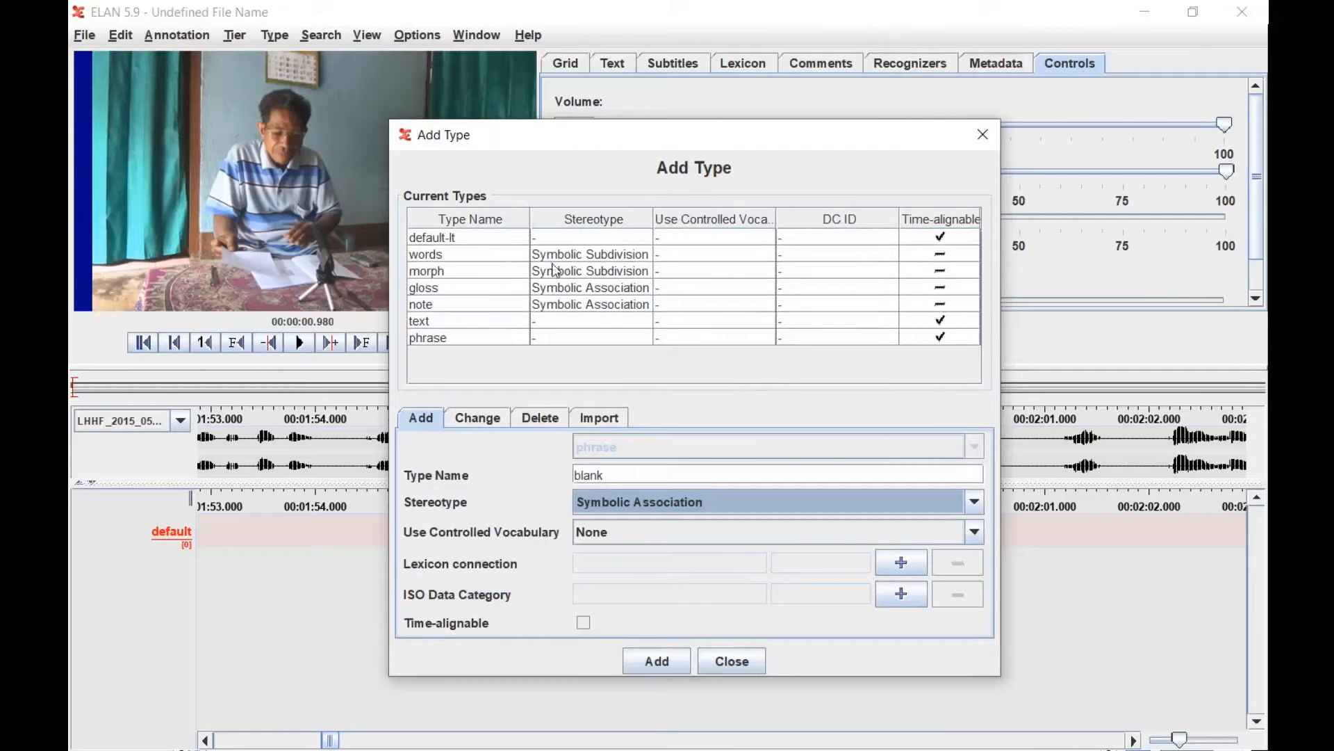
{"action": "left_click", "coordinate": [430, 240]}
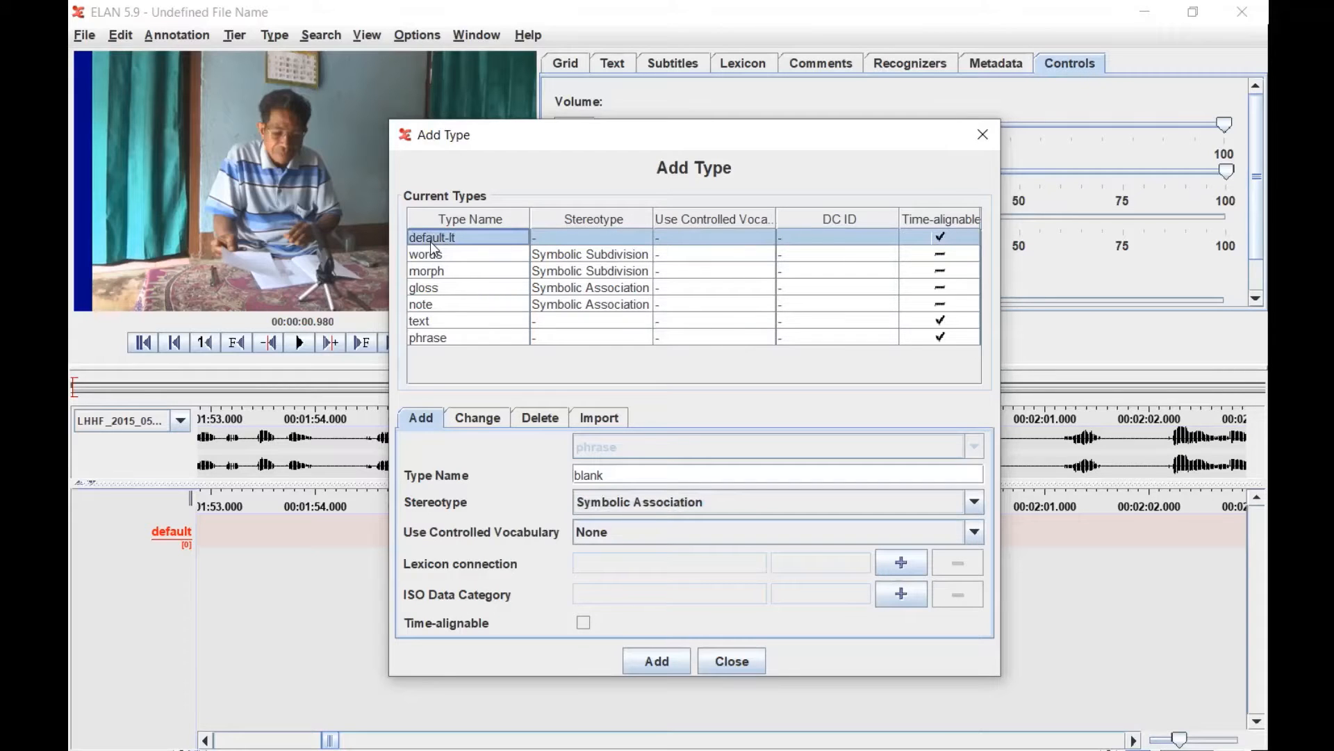
{"action": "key", "text": "Return"}
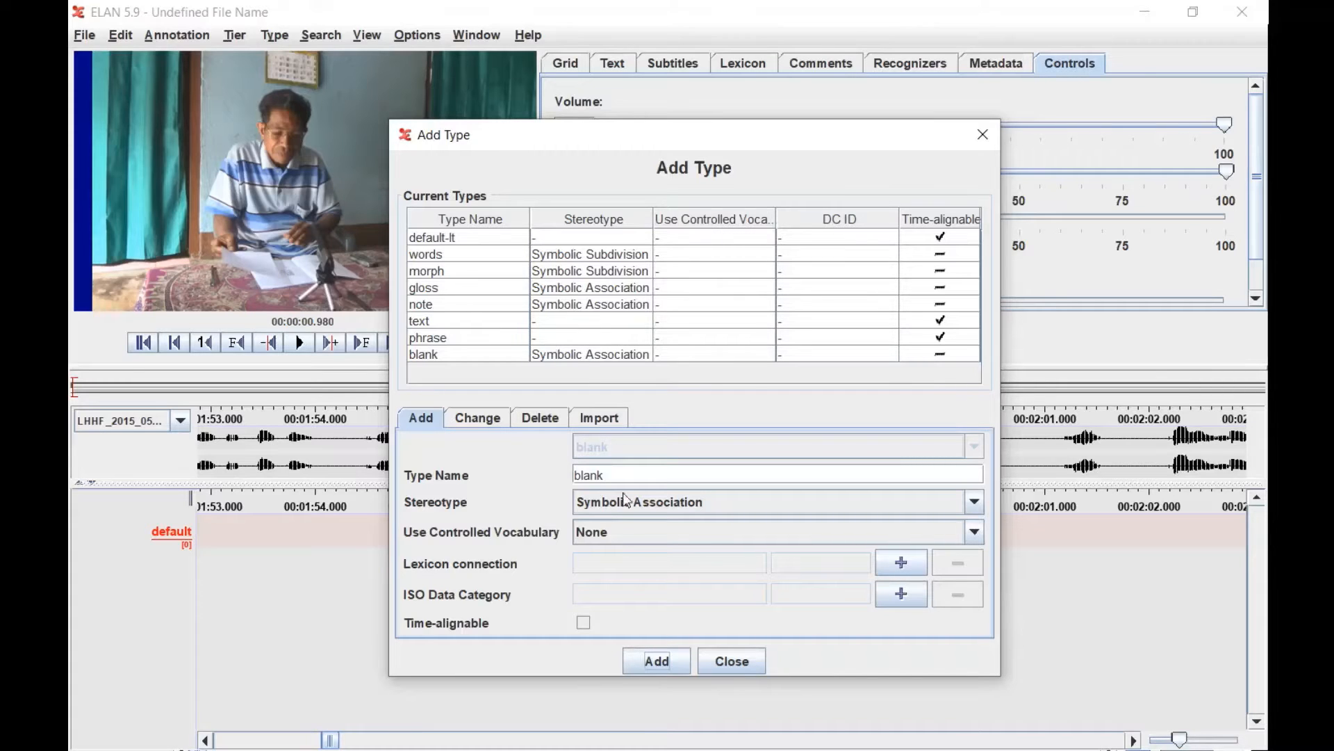
{"action": "left_click", "coordinate": [746, 661]}
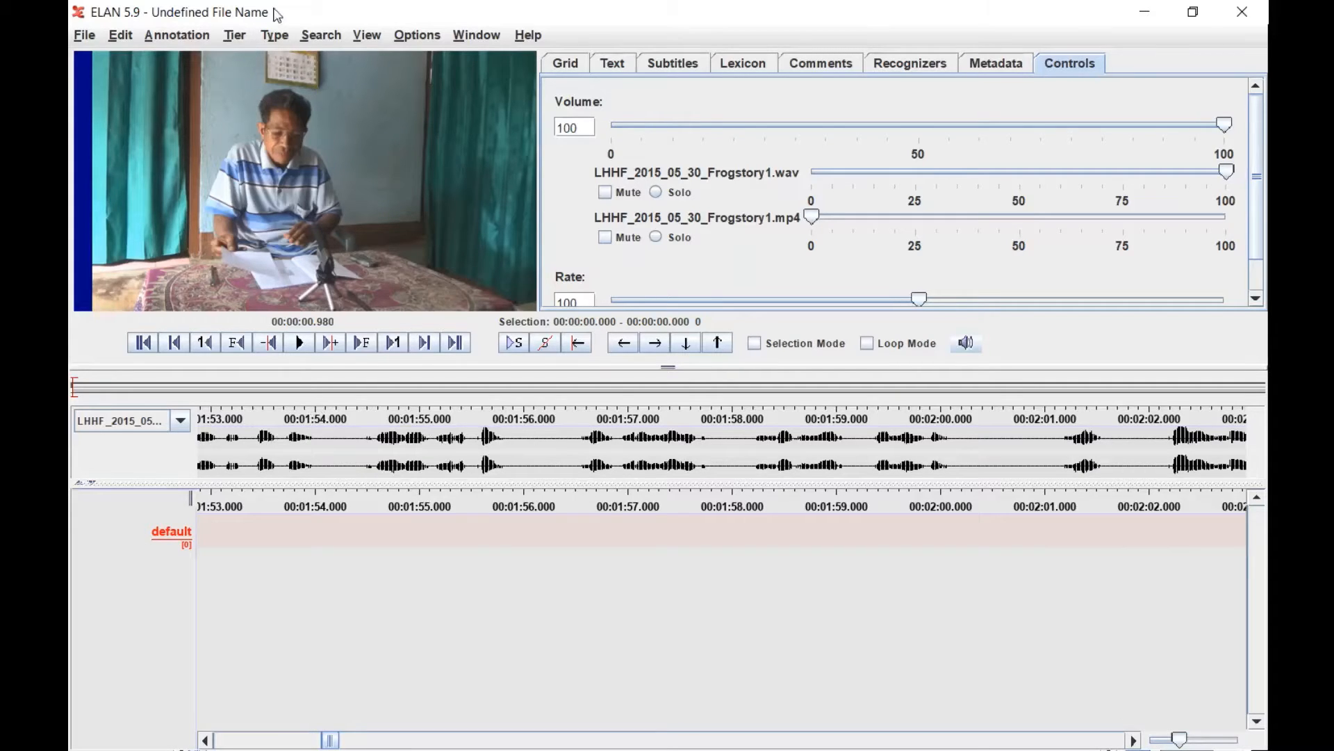
Add a tier named "interlinear-title-en" with no parent tier and the tier type text, and enlarge the list of current tiers.
{"action": "left_click", "coordinate": [236, 36]}
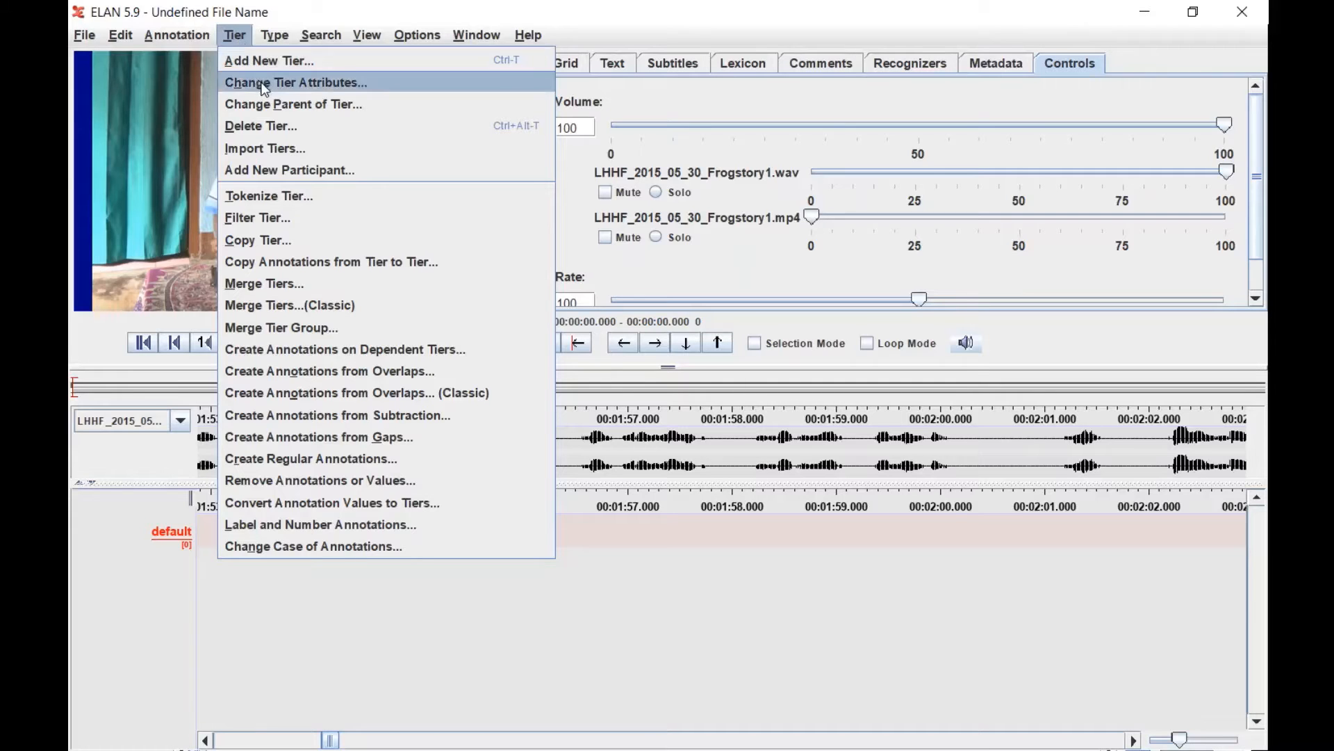
{"action": "left_click", "coordinate": [257, 62]}
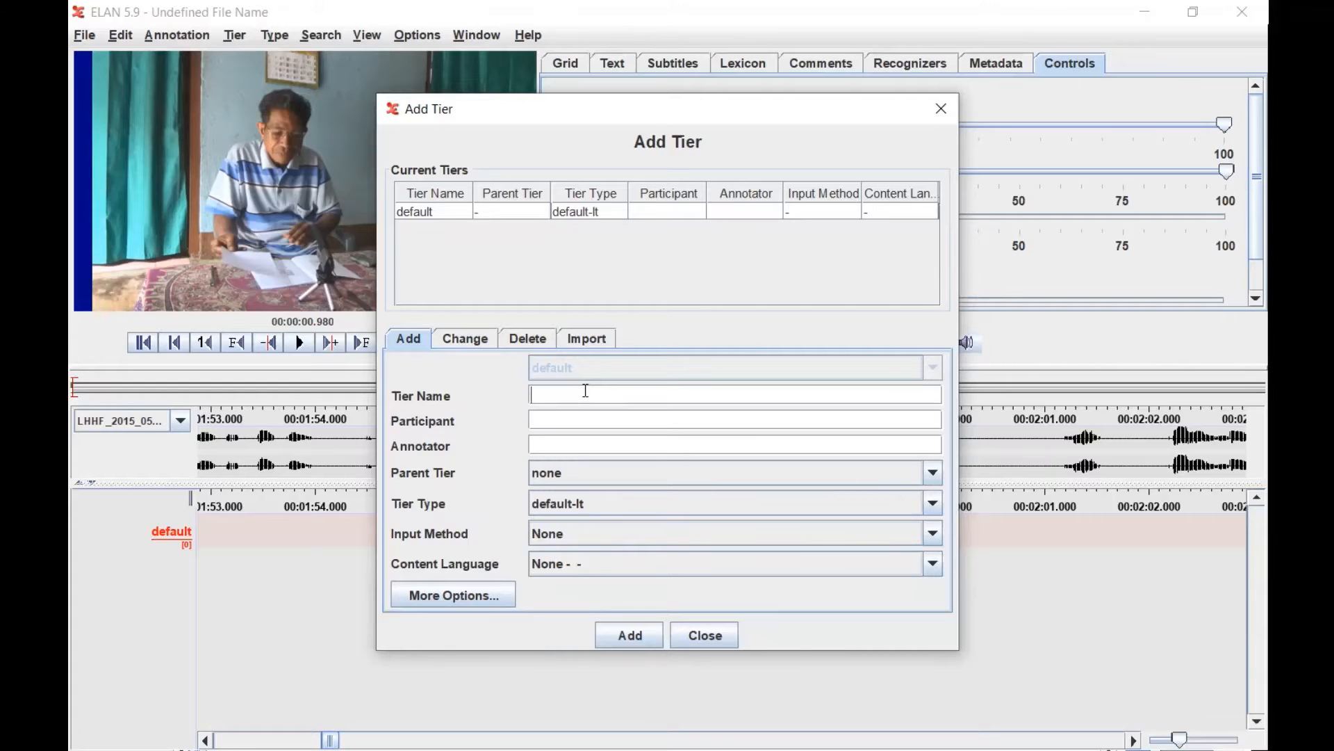
{"action": "type", "text": "interlinear-title-en"}
{"action": "left_click", "coordinate": [599, 477]}
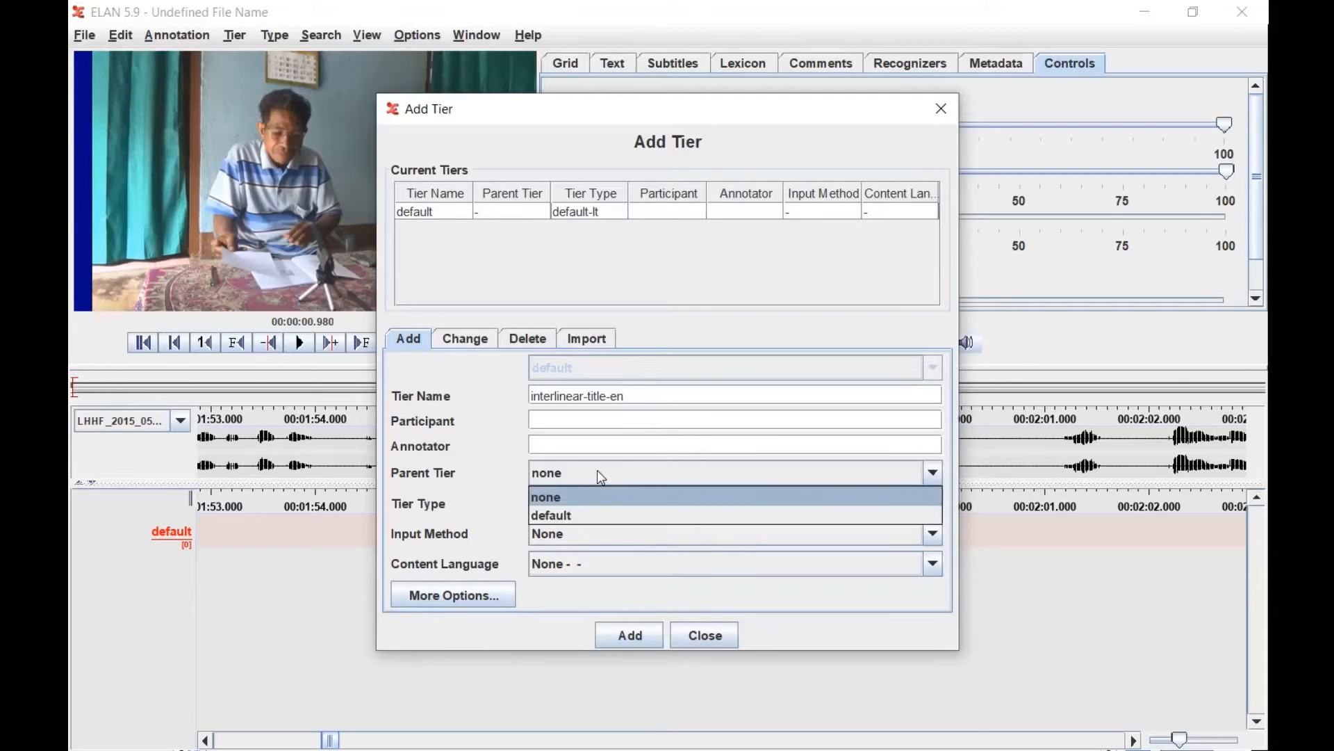
{"action": "left_click", "coordinate": [597, 497]}
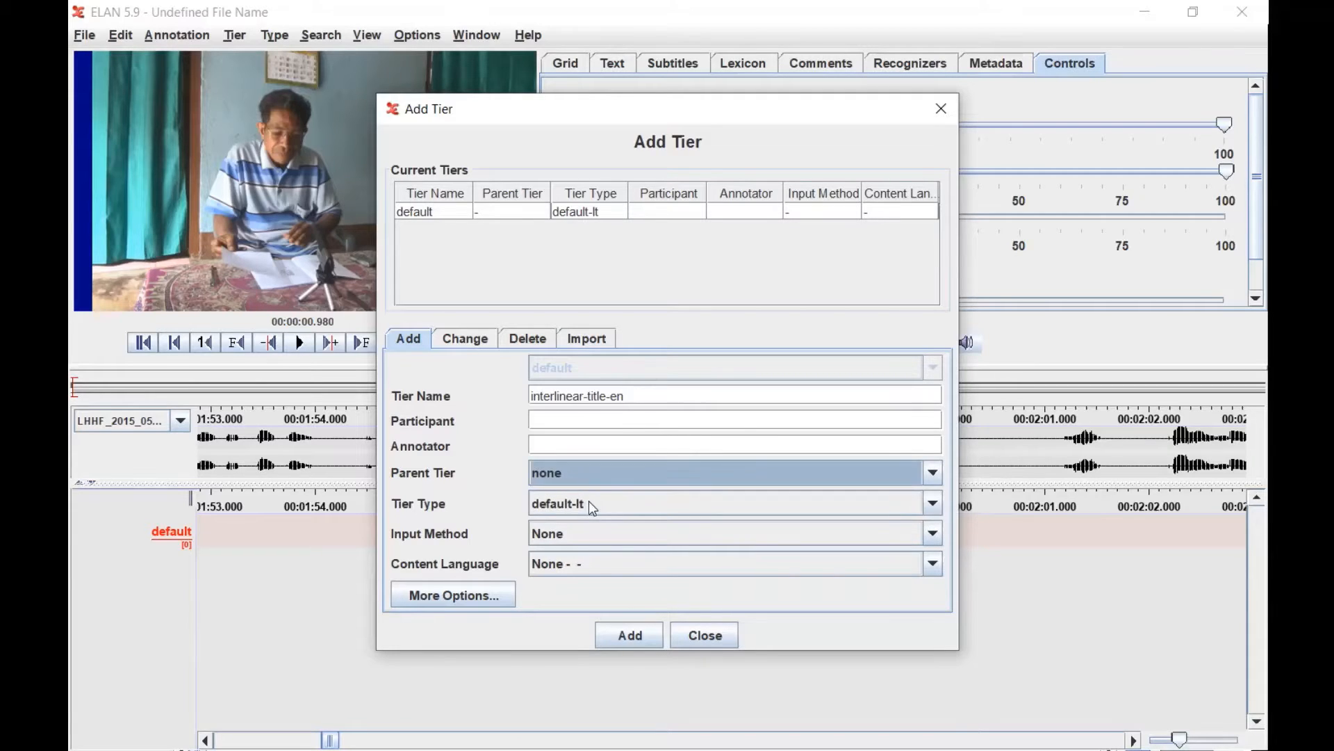
{"action": "left_click", "coordinate": [592, 508]}
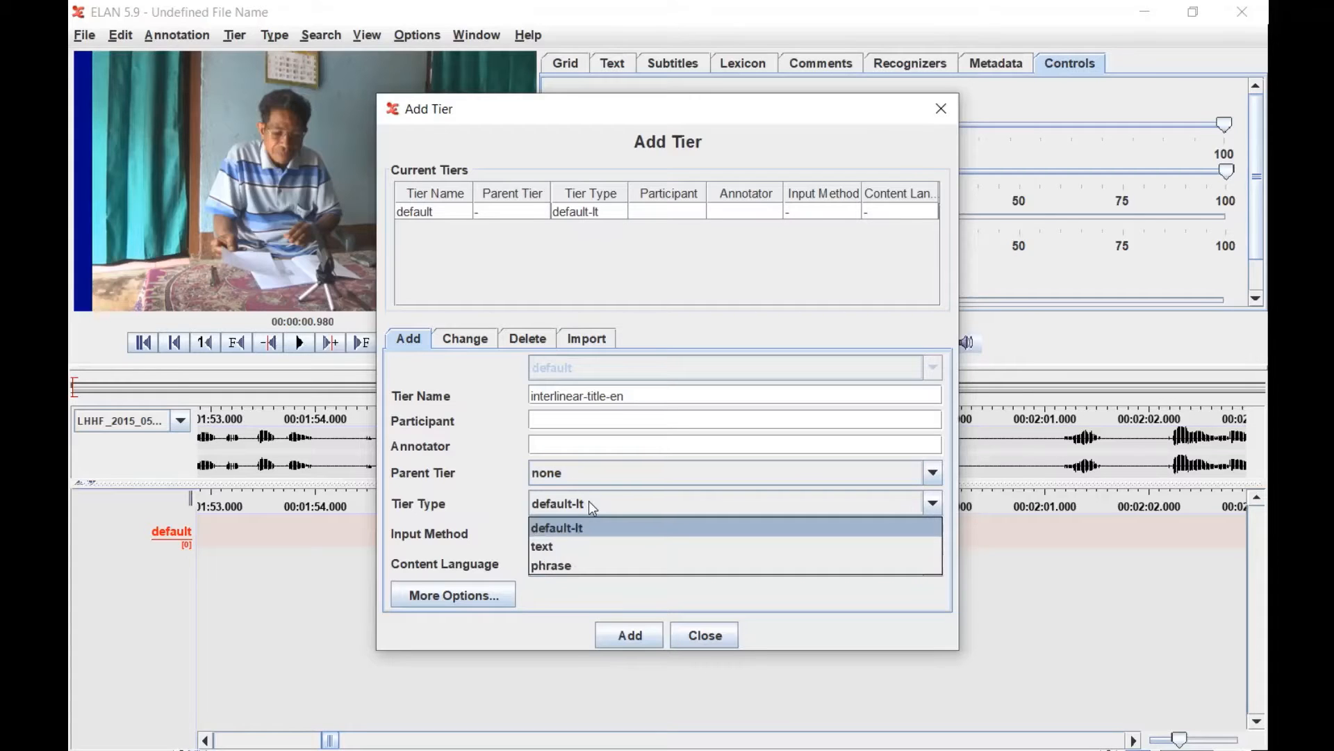
{"action": "left_click", "coordinate": [581, 545]}
{"action": "left_click", "coordinate": [649, 641]}
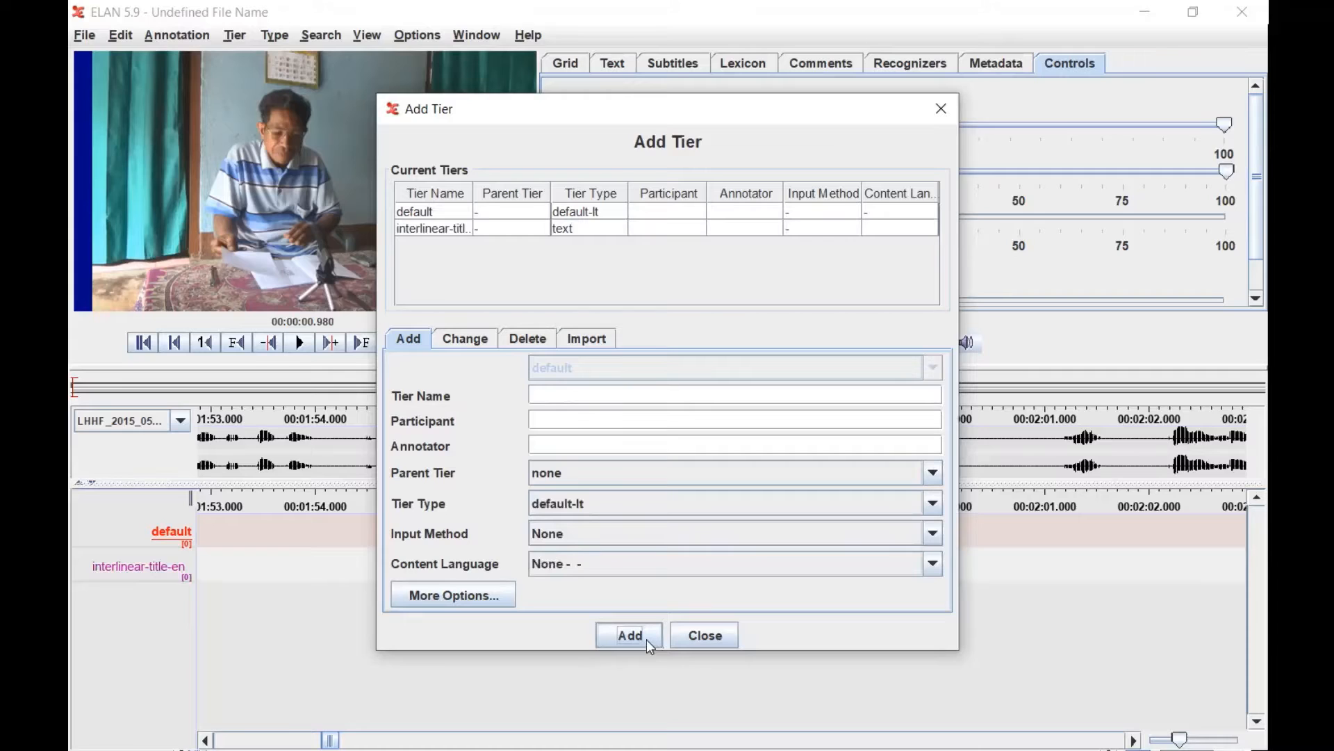
{"action": "left_click_drag", "start_coordinate": [474, 192], "coordinate": [521, 193]}
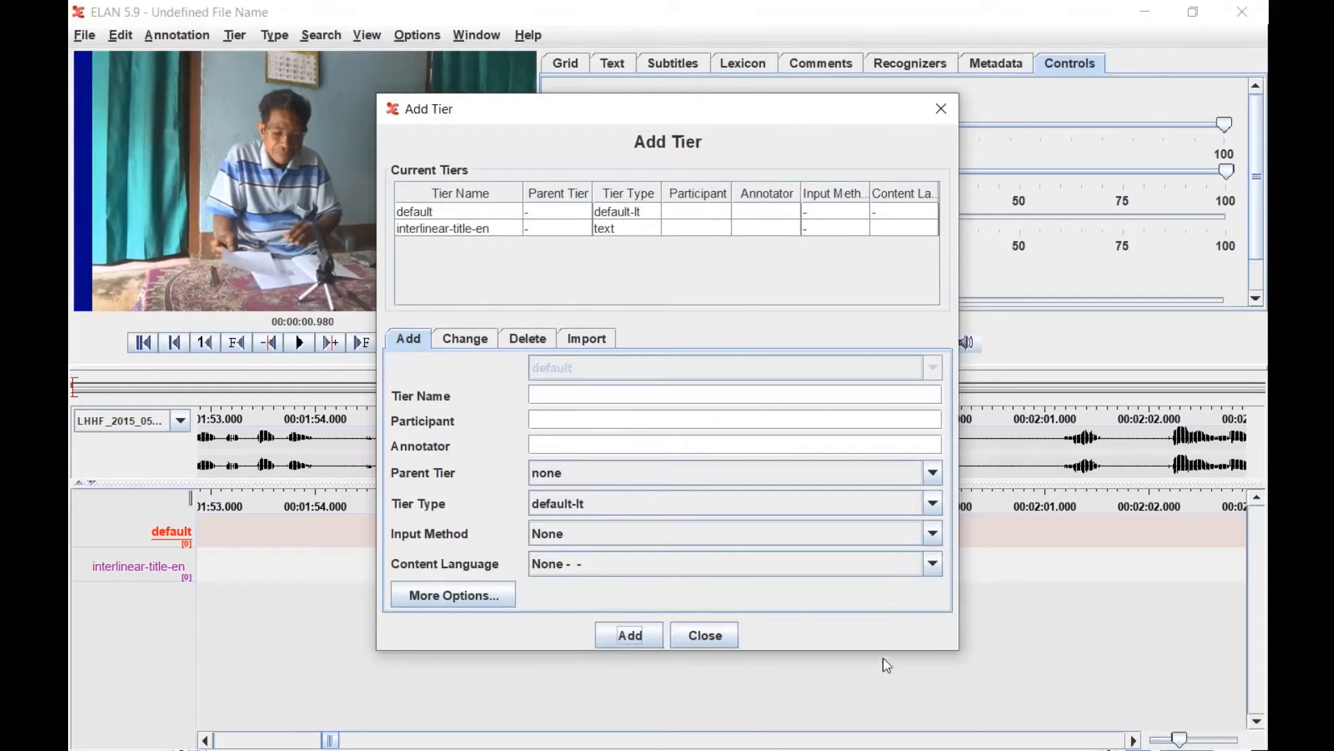
{"action": "left_click_drag", "start_coordinate": [873, 649], "coordinate": [866, 736]}
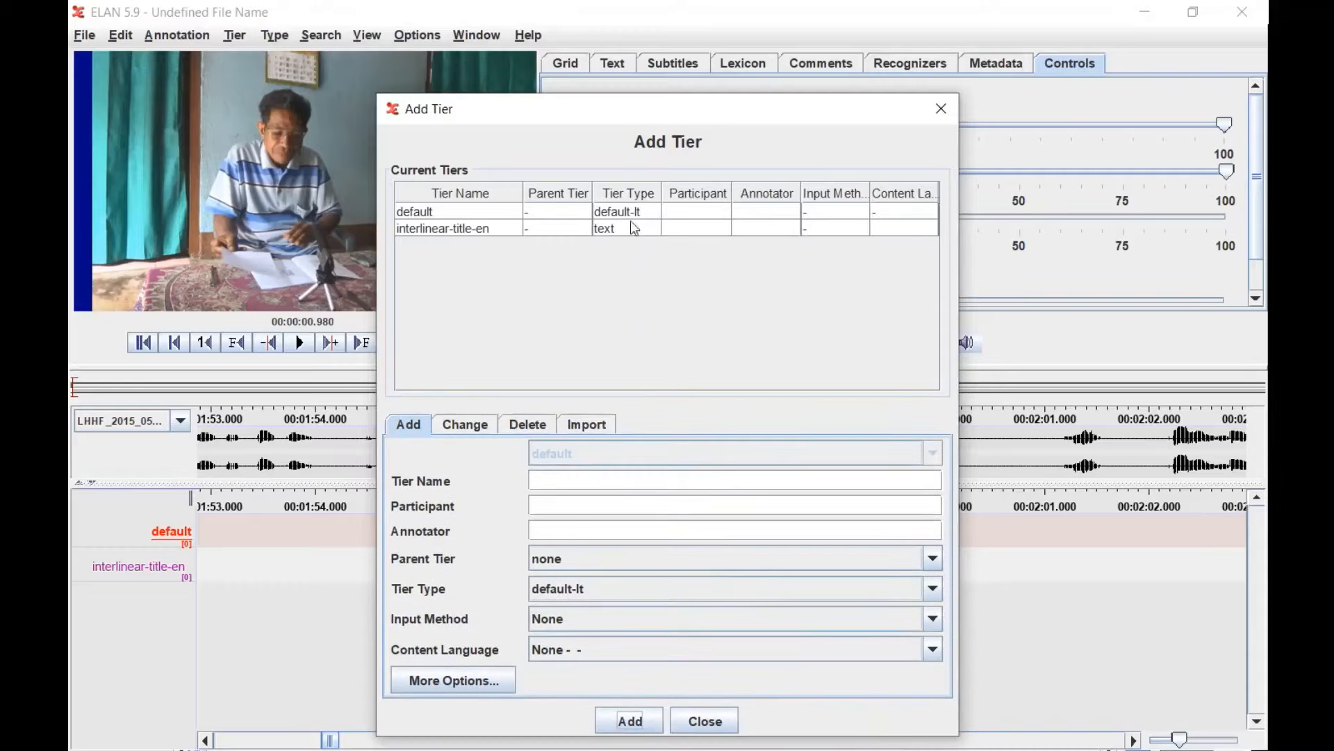
Add a tier named "A_transcription-txt-slp" with no parent tier and the tier type phrase.
{"action": "left_click", "coordinate": [569, 481]}
{"action": "type", "text": "A_transcription-txt"}
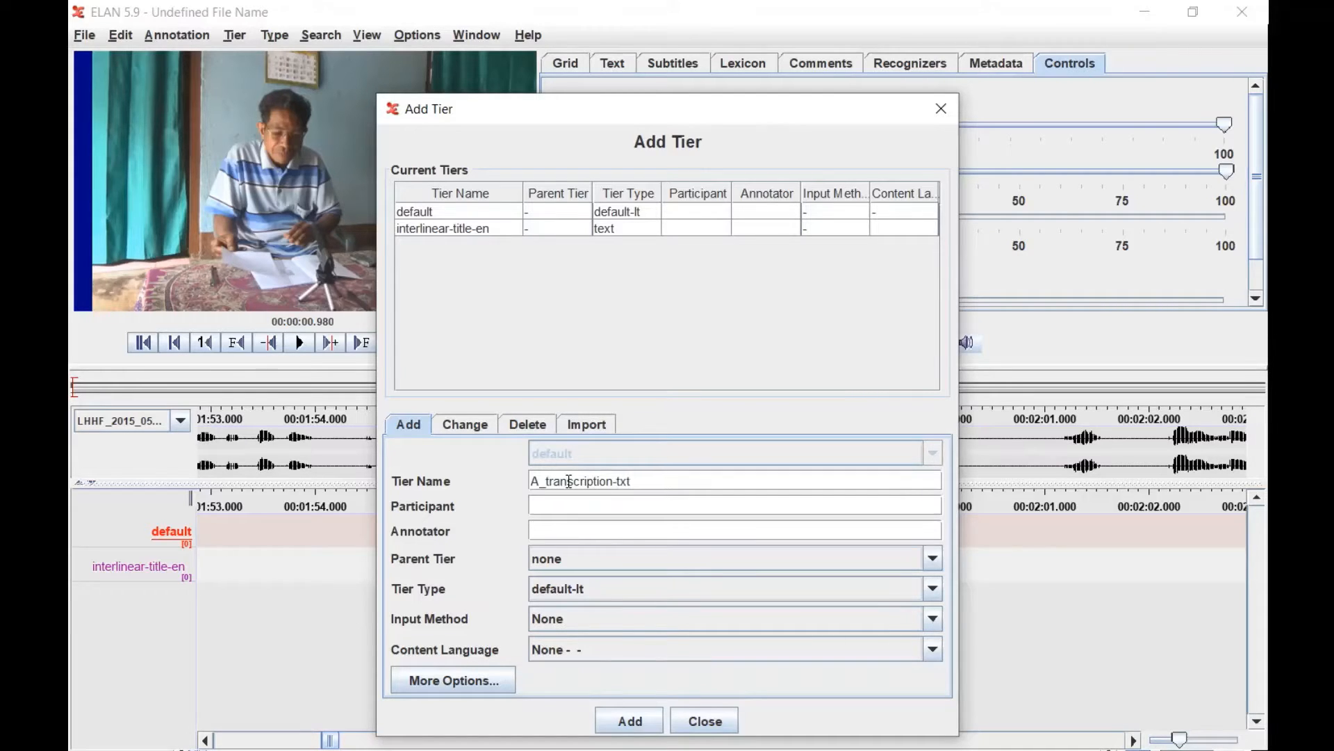
{"action": "type", "text": "-"}
{"action": "type", "text": "slp"}
{"action": "left_click", "coordinate": [583, 562]}
{"action": "left_click", "coordinate": [582, 576]}
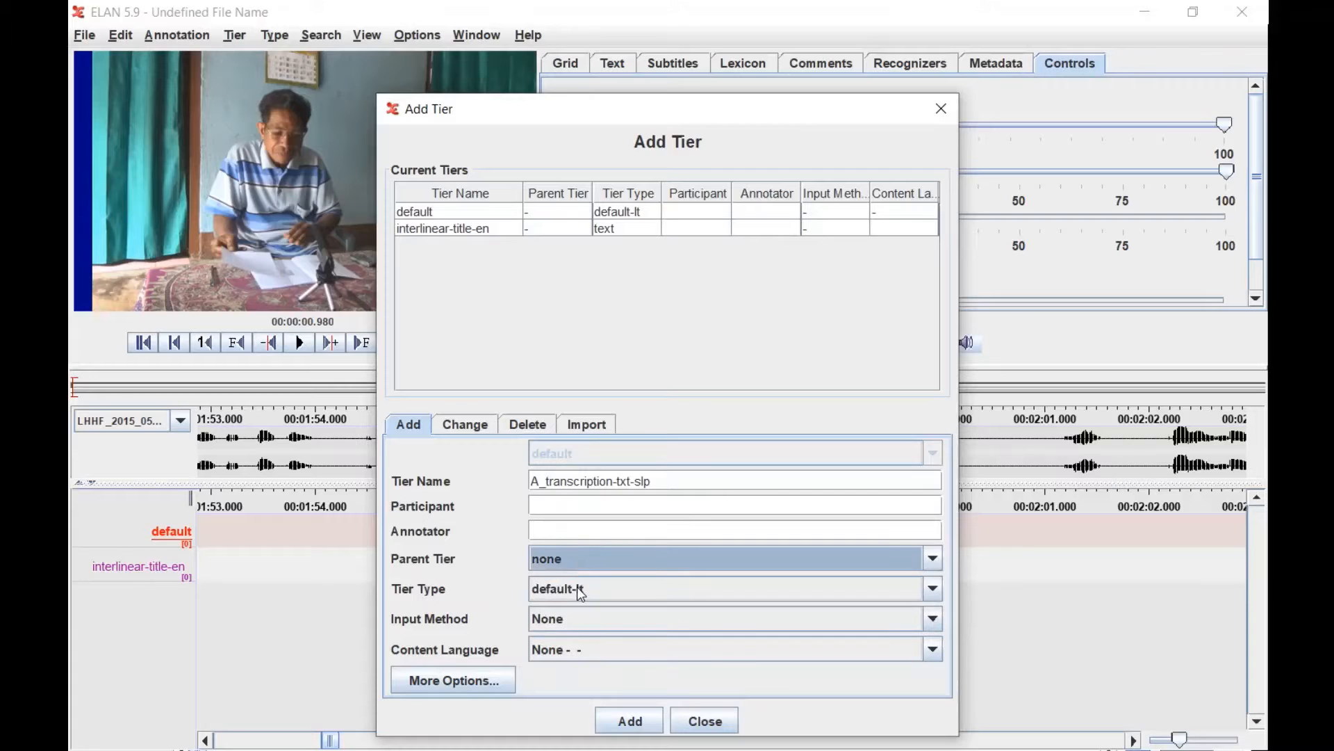
{"action": "left_click", "coordinate": [577, 586]}
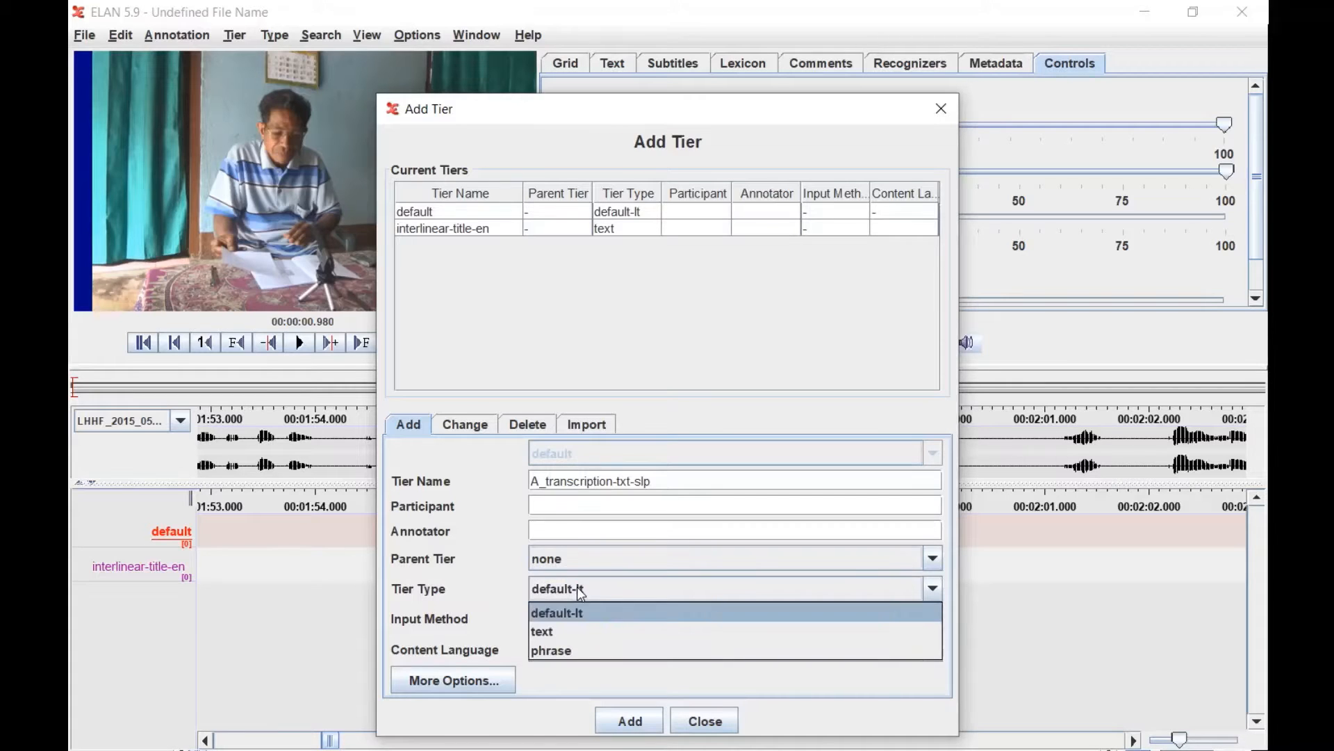
{"action": "left_click", "coordinate": [573, 651]}
{"action": "left_click", "coordinate": [628, 722]}
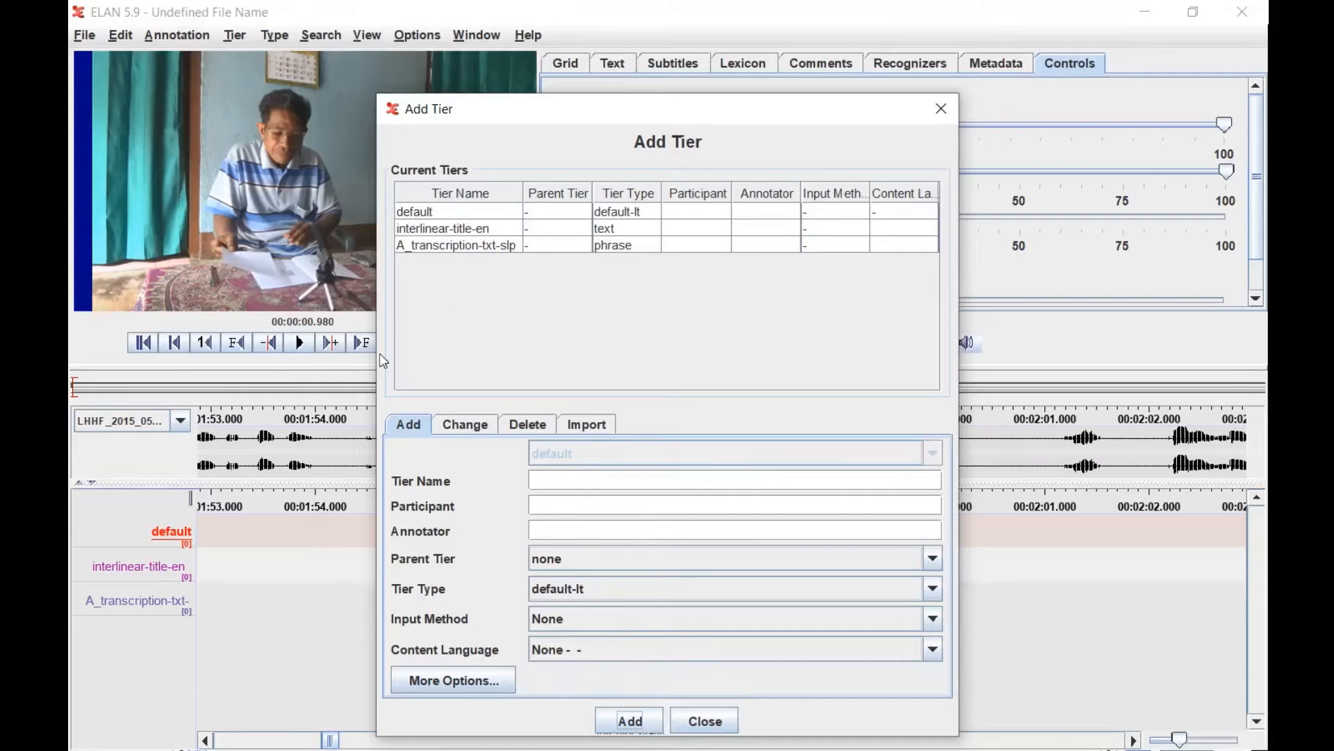
Add a tier named "A_translation-gls-en" under the parent A_transcription-txt-slp with the tier type note, and widen the Parent Tier column.
{"action": "left_click", "coordinate": [544, 485]}
{"action": "type", "text": "A_translation-gls-en"}
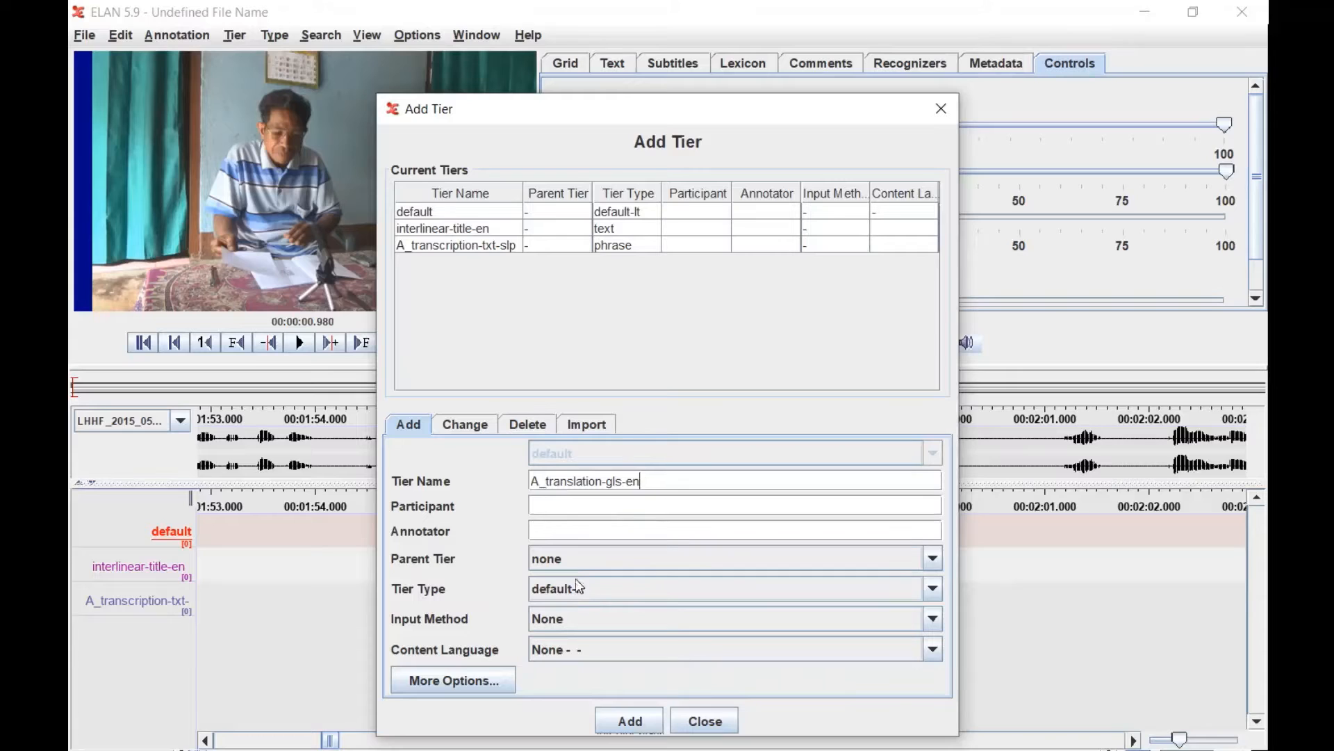
{"action": "left_click", "coordinate": [582, 562]}
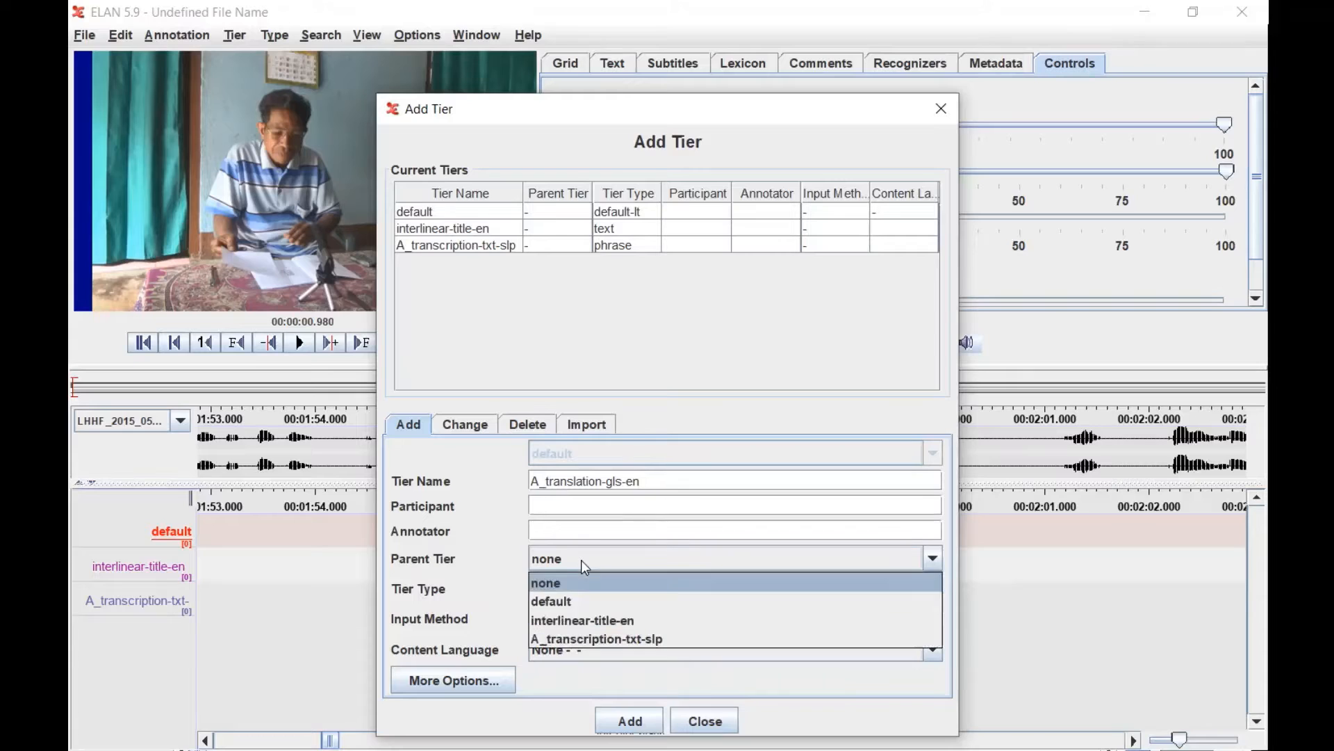
{"action": "left_click", "coordinate": [581, 639]}
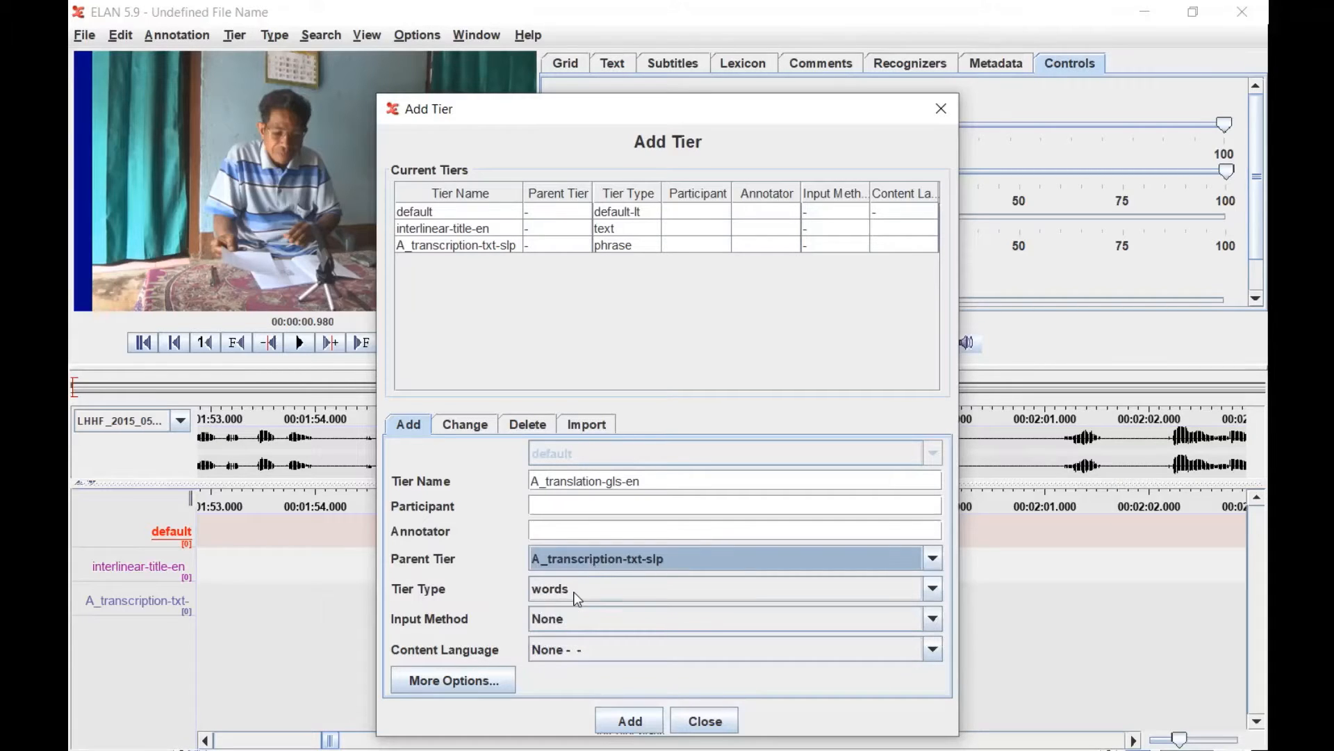
{"action": "left_click", "coordinate": [577, 598]}
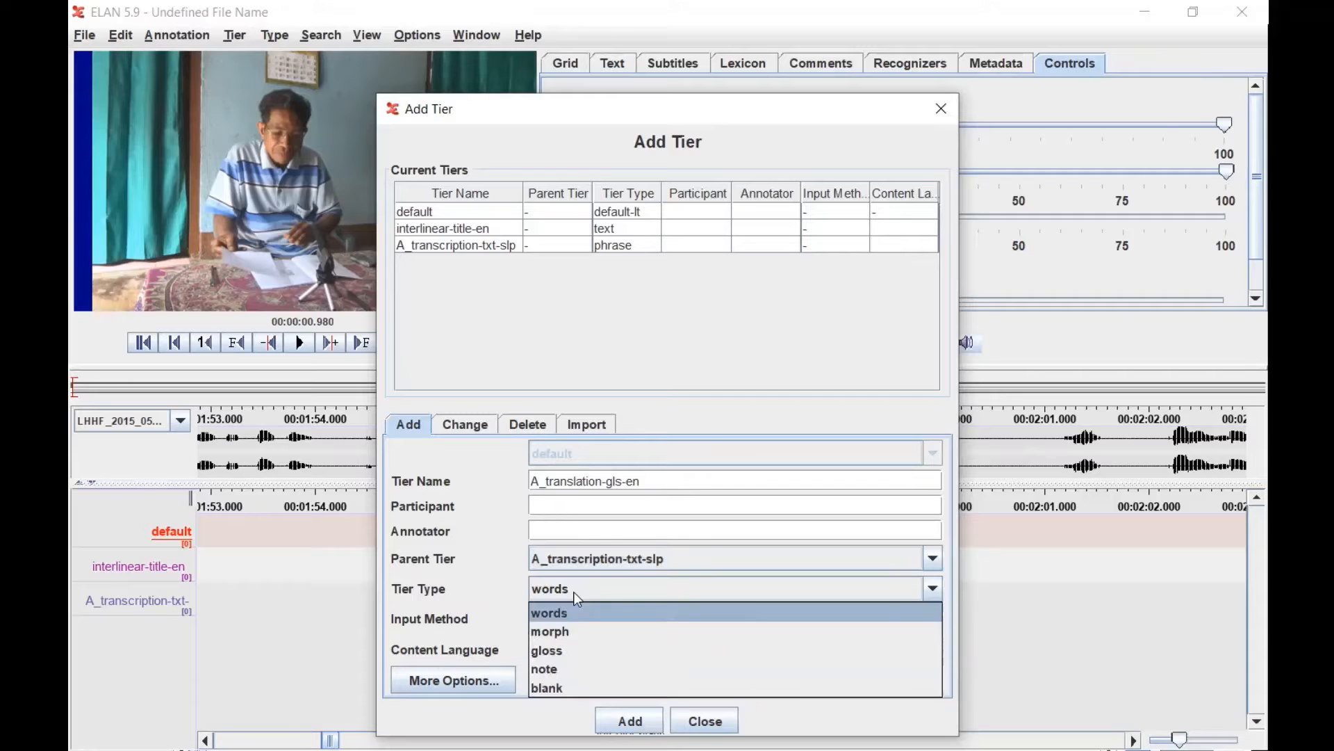
{"action": "left_click", "coordinate": [550, 668]}
{"action": "left_click", "coordinate": [631, 721]}
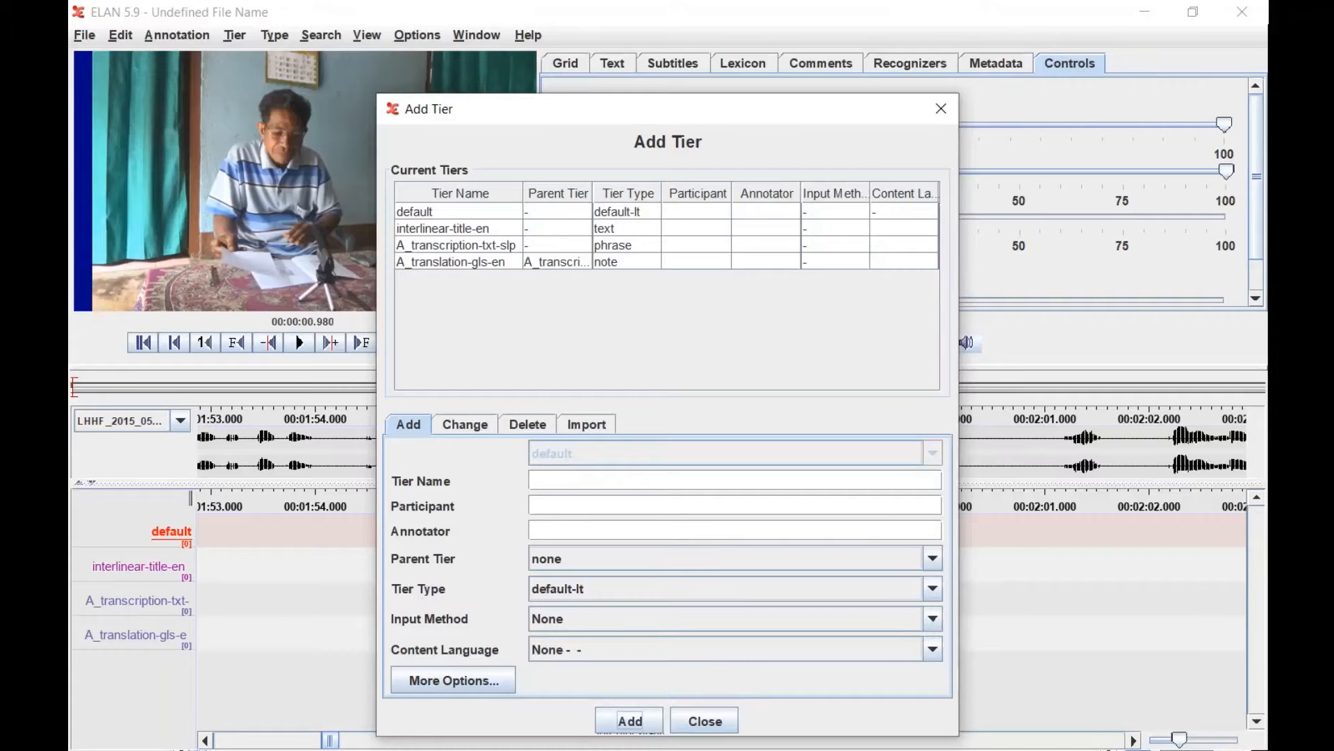
{"action": "left_click_drag", "start_coordinate": [592, 188], "coordinate": [759, 199]}
{"action": "left_click", "coordinate": [476, 268]}
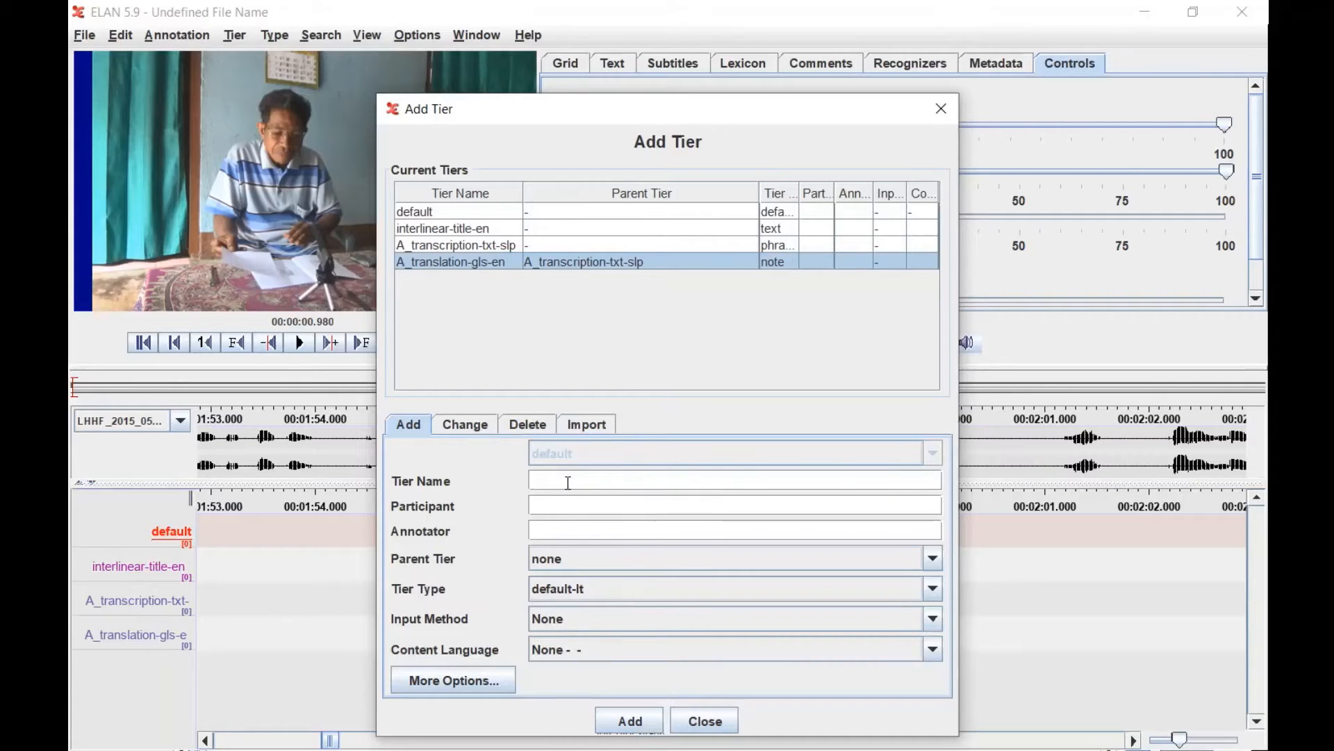
Add a tier named "A_translation-gls-ind" under the parent A_transcription-txt-slp with the tier type note, and make the Tier Type column readable.
{"action": "type", "text": "A_translation-gls-ind"}
{"action": "left_click", "coordinate": [554, 559]}
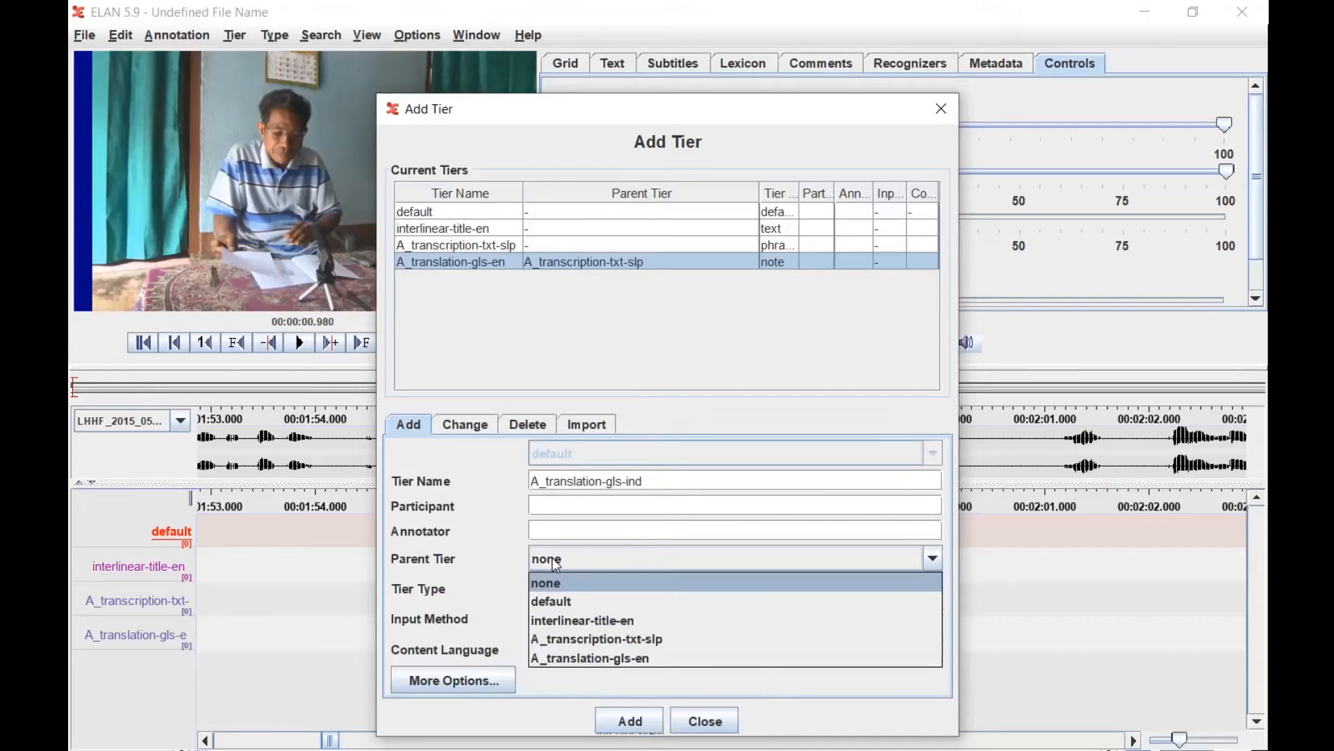
{"action": "left_click", "coordinate": [568, 638]}
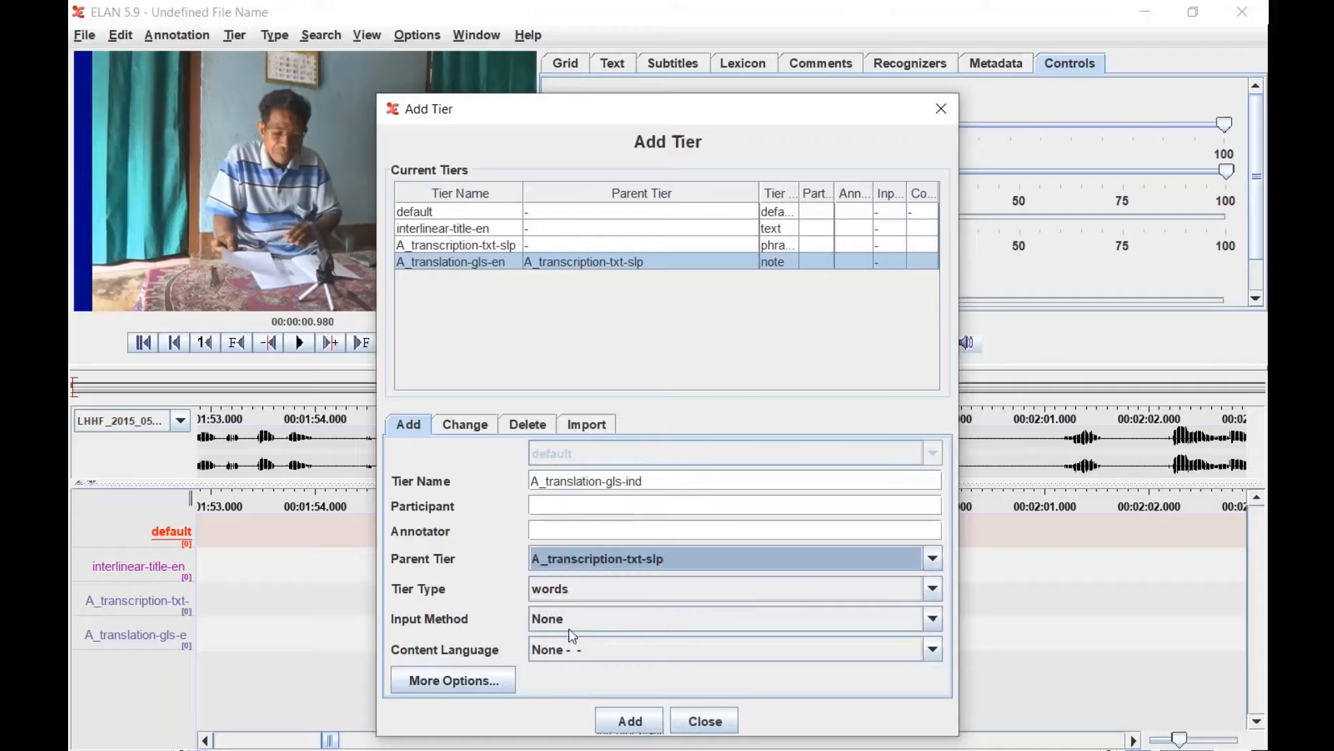
{"action": "left_click", "coordinate": [568, 592]}
{"action": "left_click", "coordinate": [570, 664]}
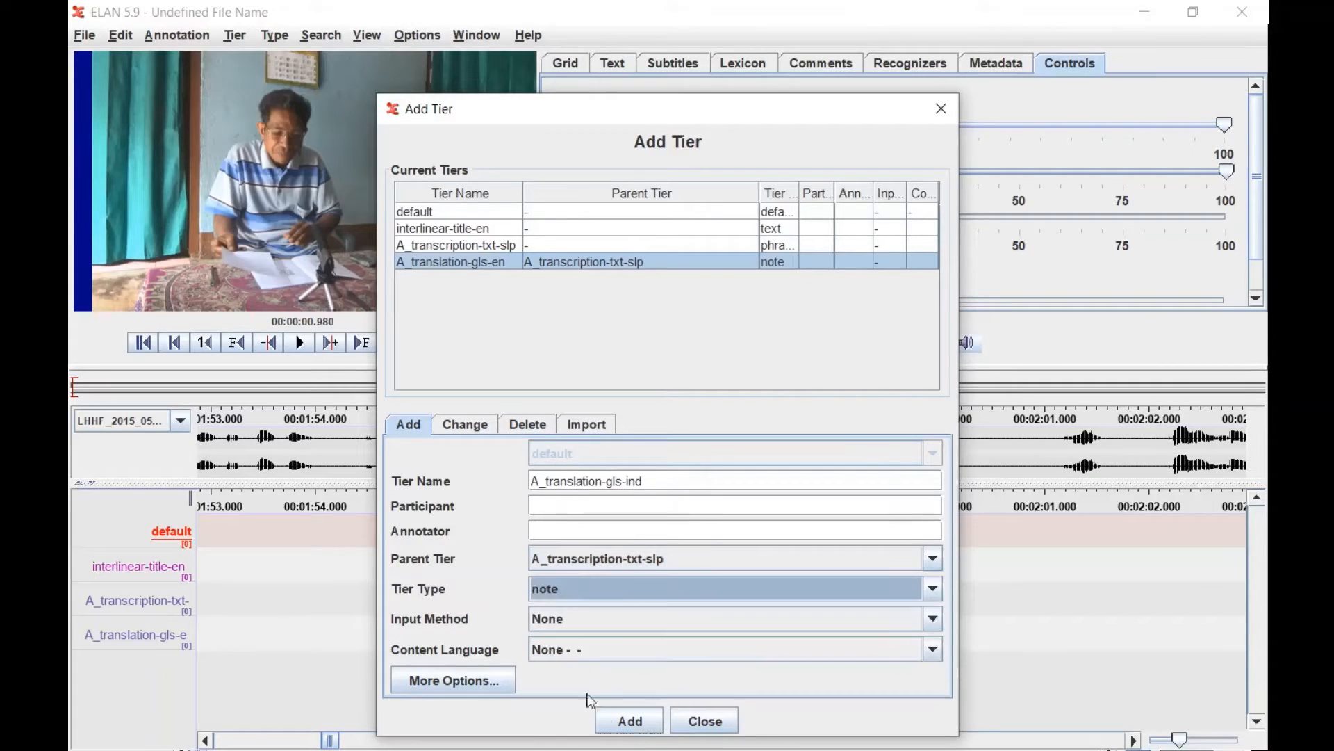
{"action": "left_click", "coordinate": [632, 723]}
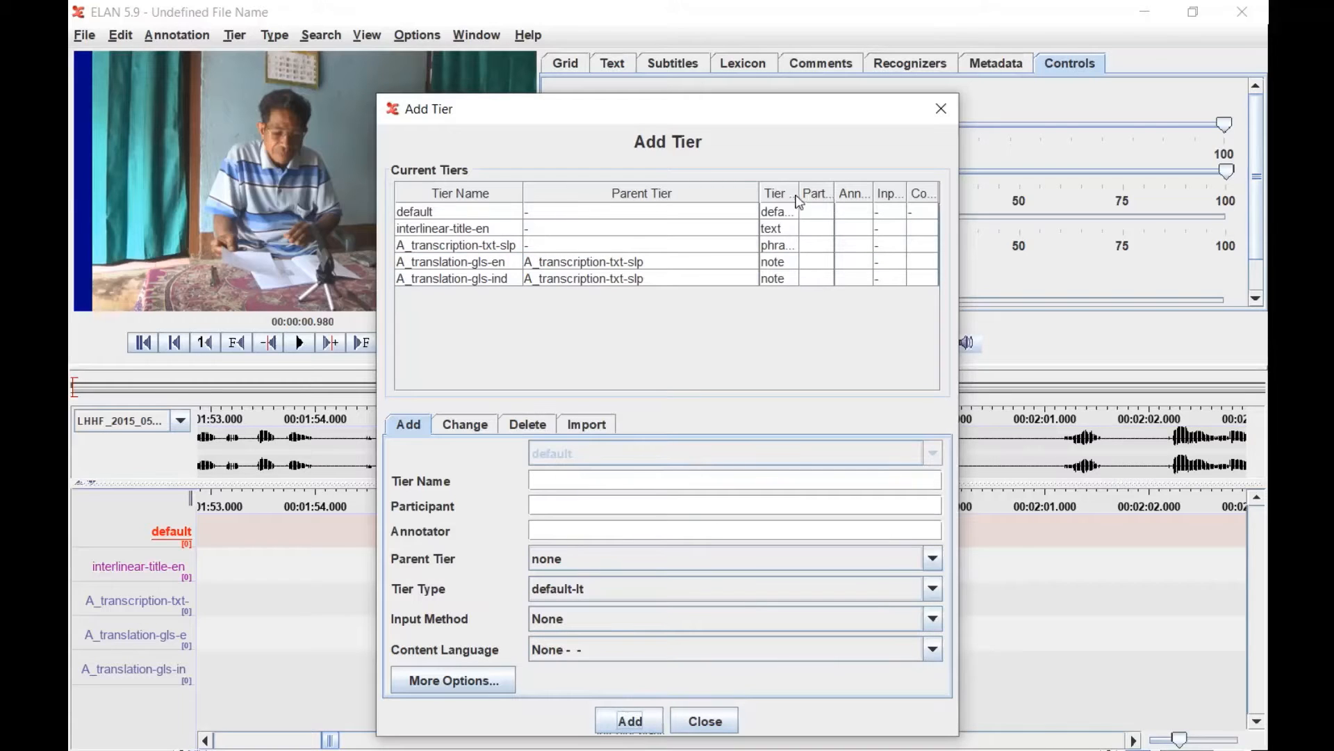
{"action": "left_click_drag", "start_coordinate": [798, 197], "coordinate": [699, 189]}
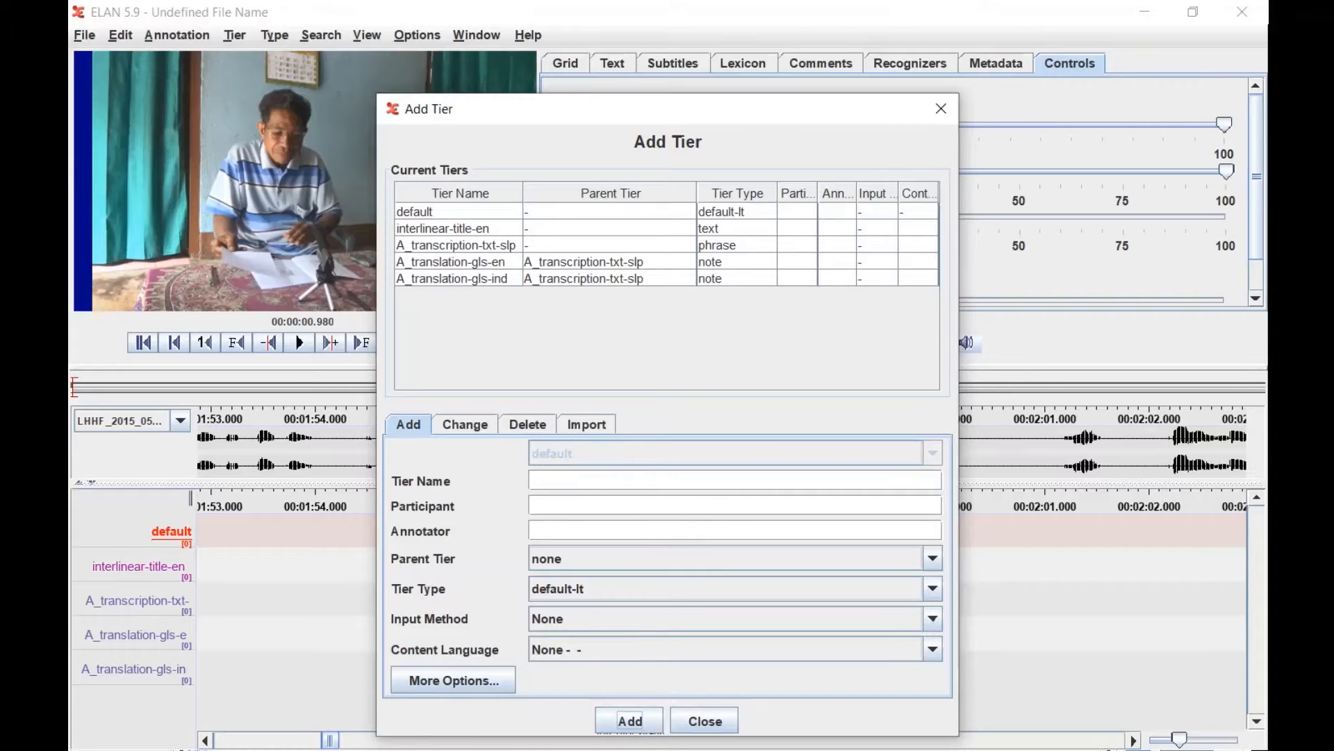
Add a tier named "A_participant-note-en" under the parent A_transcription-txt-slp with the tier type note.
{"action": "left_click", "coordinate": [596, 481]}
{"action": "type", "text": "A_"}
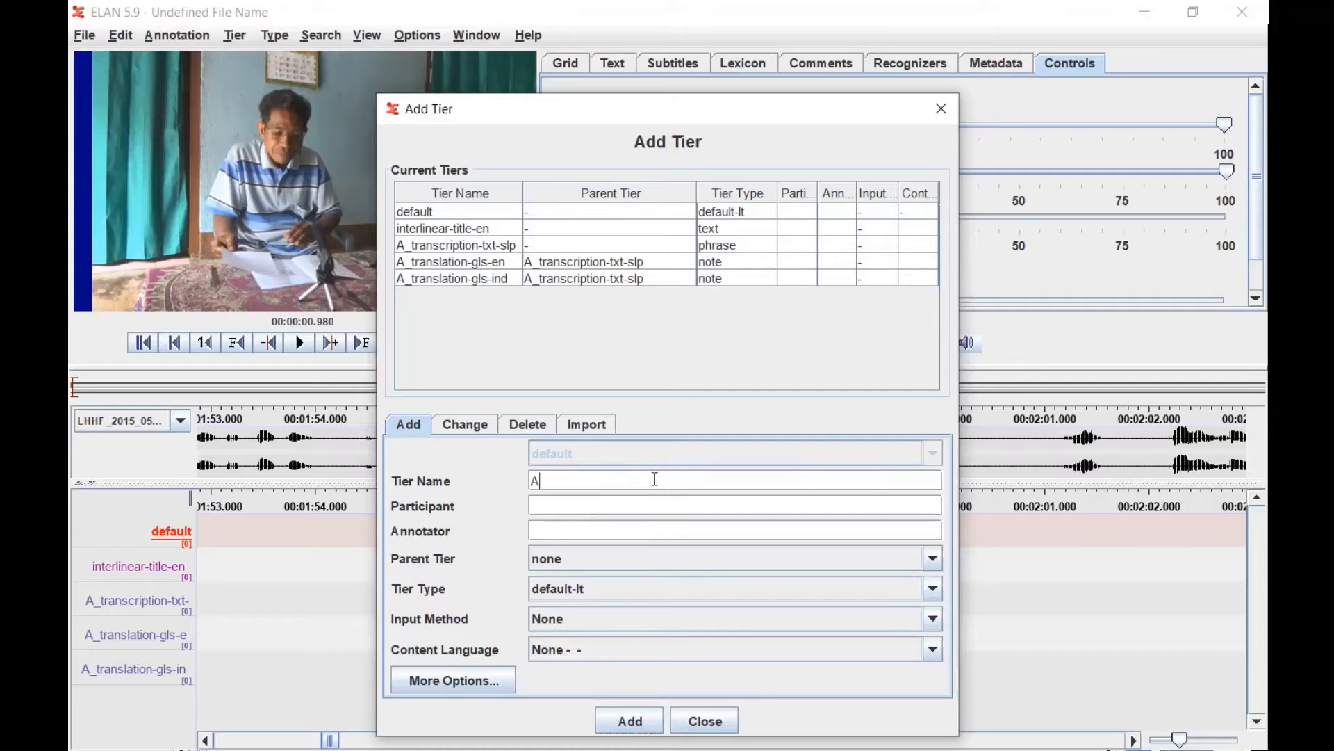
{"action": "type", "text": "participant-note-en"}
{"action": "left_click", "coordinate": [628, 561]}
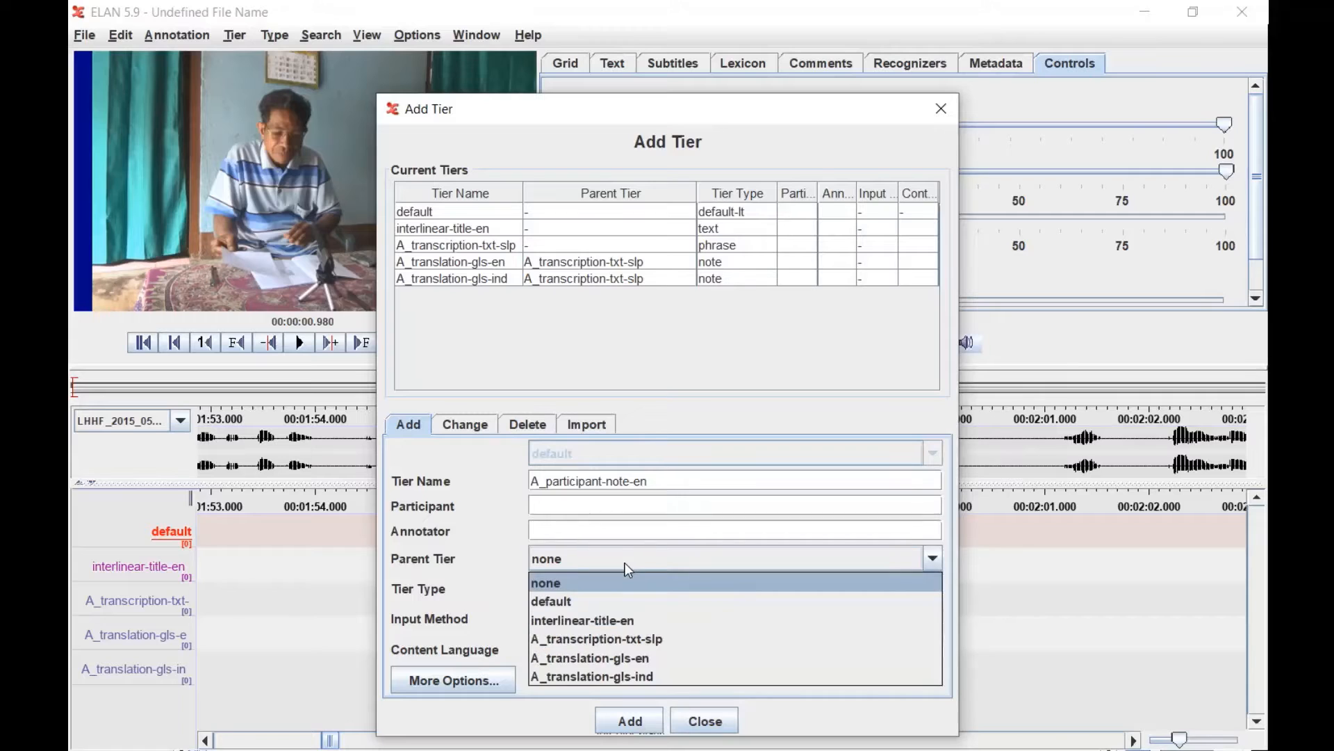
{"action": "left_click", "coordinate": [631, 647]}
{"action": "left_click", "coordinate": [585, 588]}
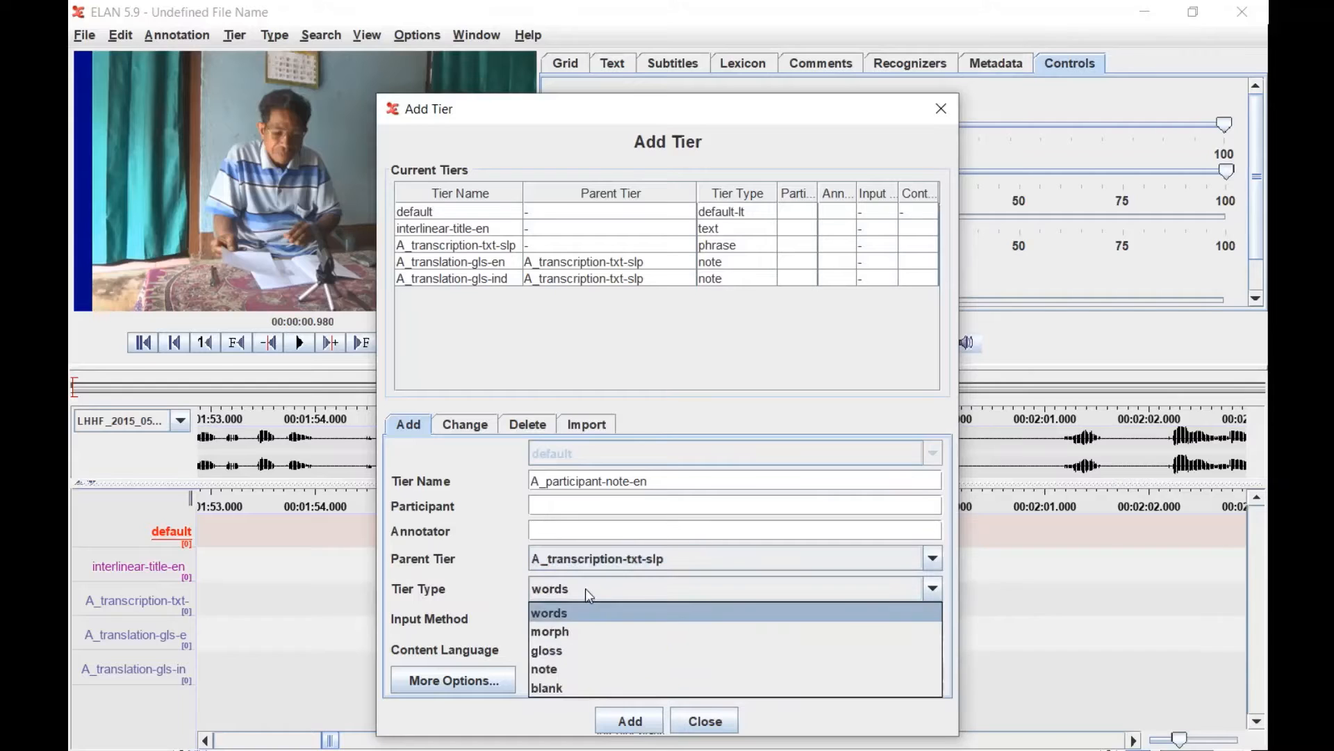
{"action": "left_click", "coordinate": [580, 667]}
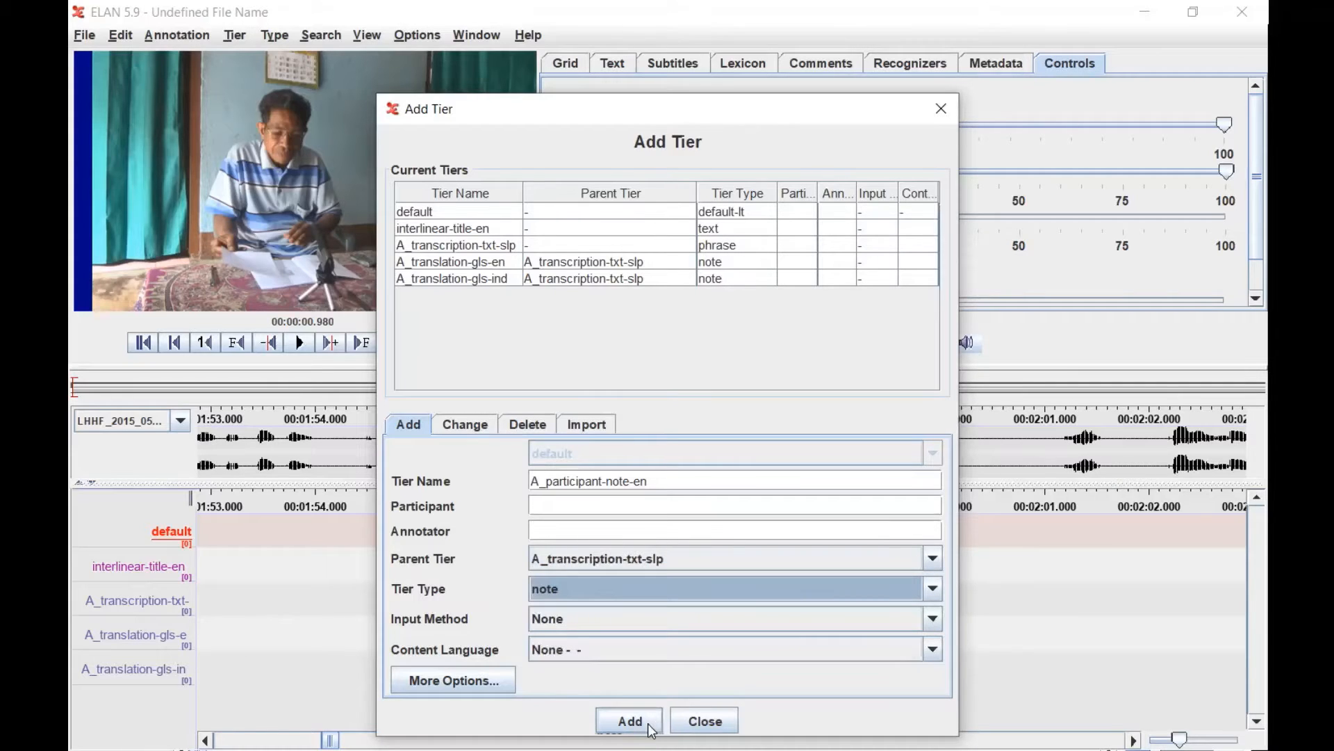
{"action": "left_click", "coordinate": [629, 721]}
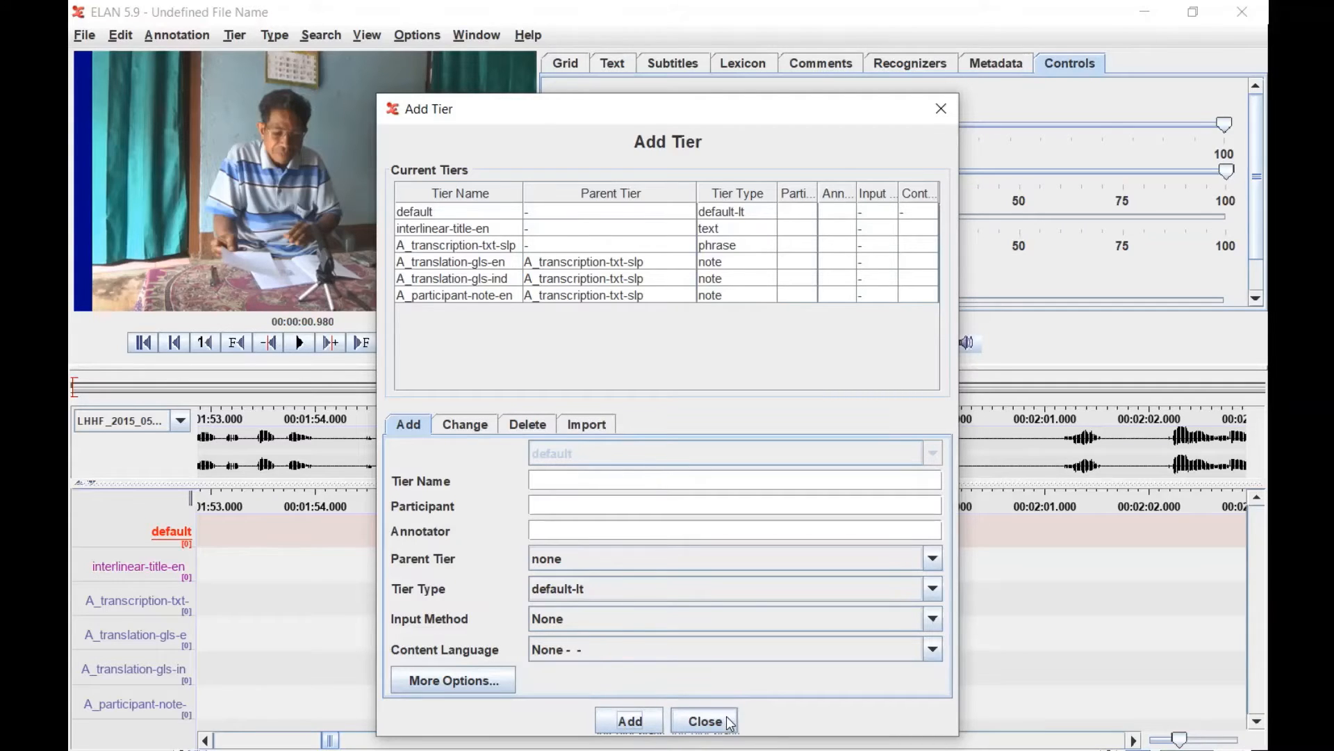
Delete the default tier and finish editing the tiers.
{"action": "left_click", "coordinate": [463, 211]}
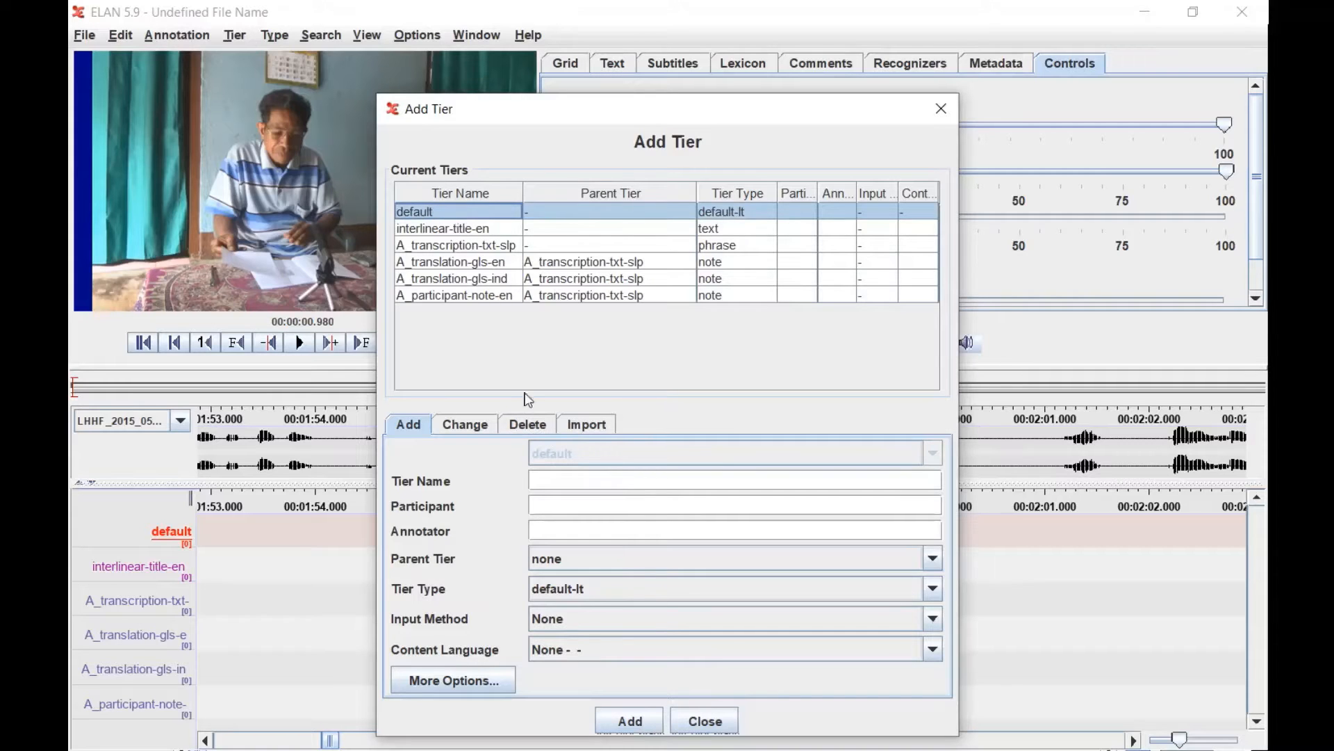
{"action": "left_click", "coordinate": [527, 424]}
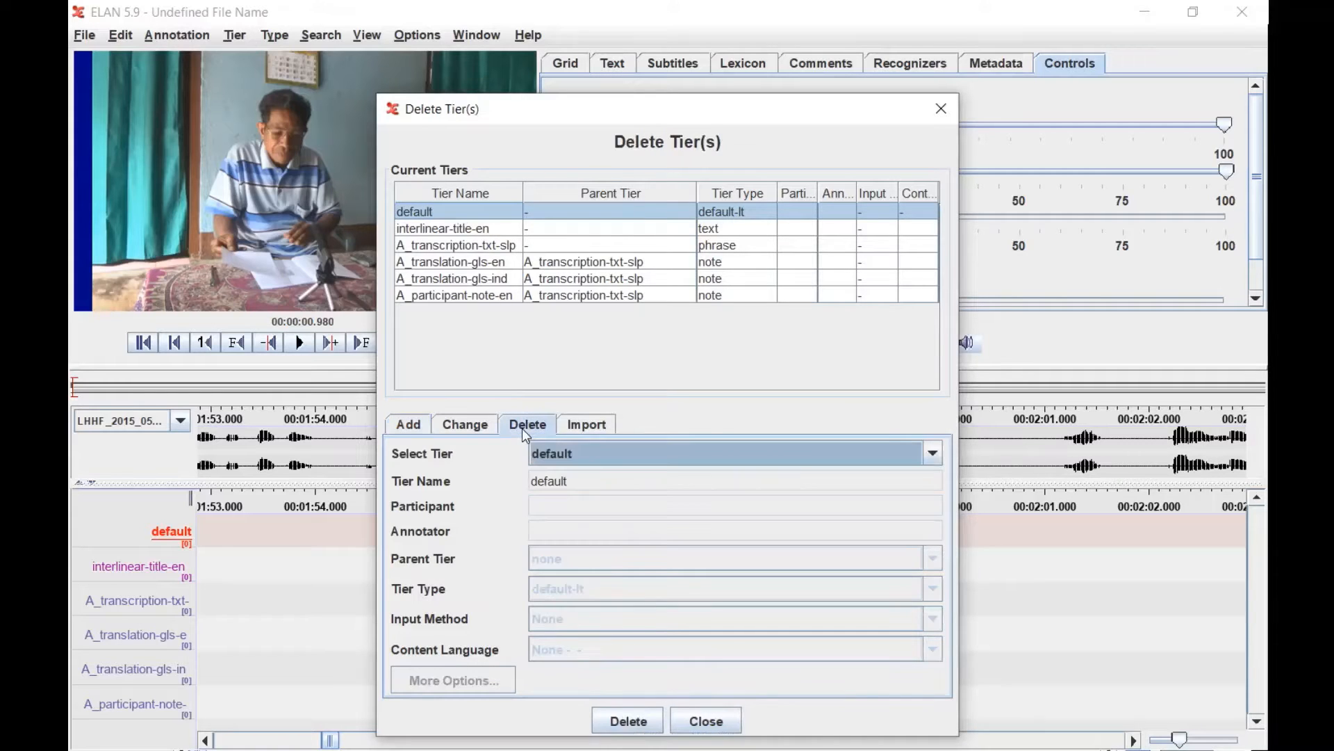
{"action": "left_click", "coordinate": [650, 724]}
{"action": "left_click", "coordinate": [643, 462]}
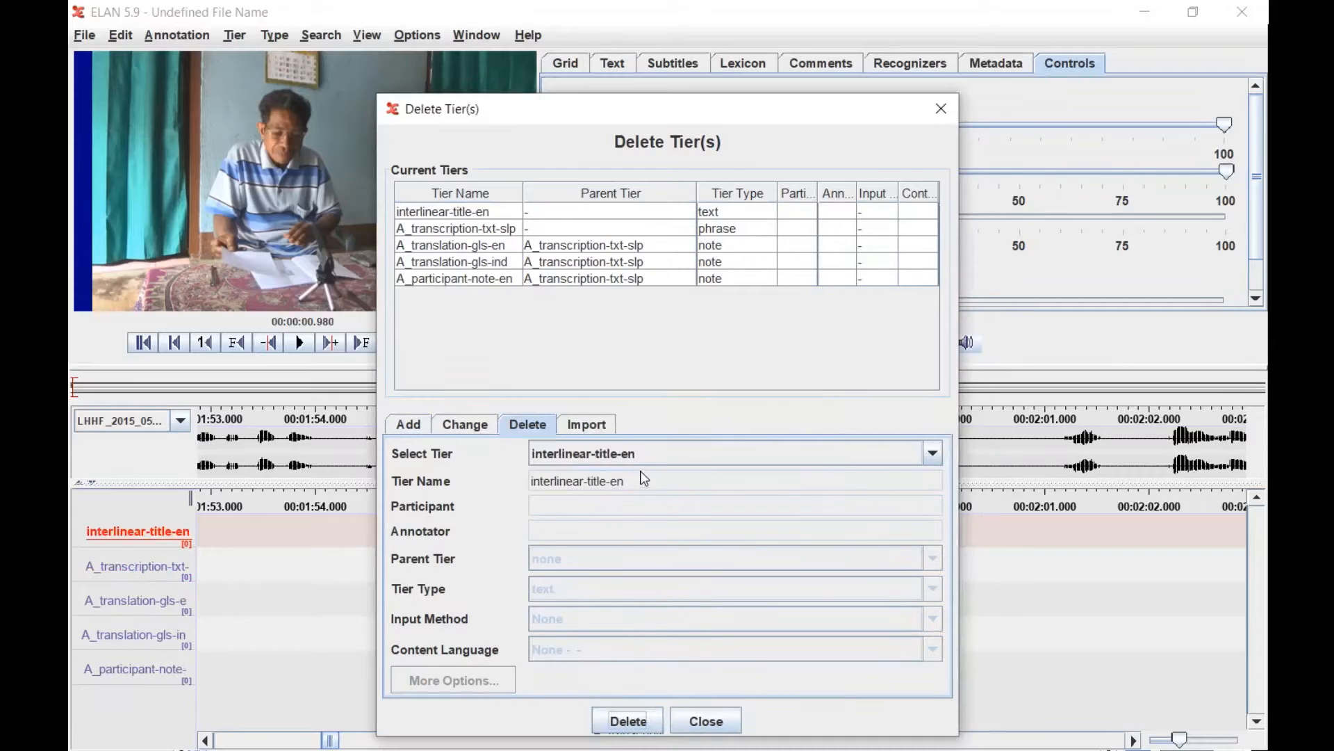
{"action": "left_click", "coordinate": [706, 723]}
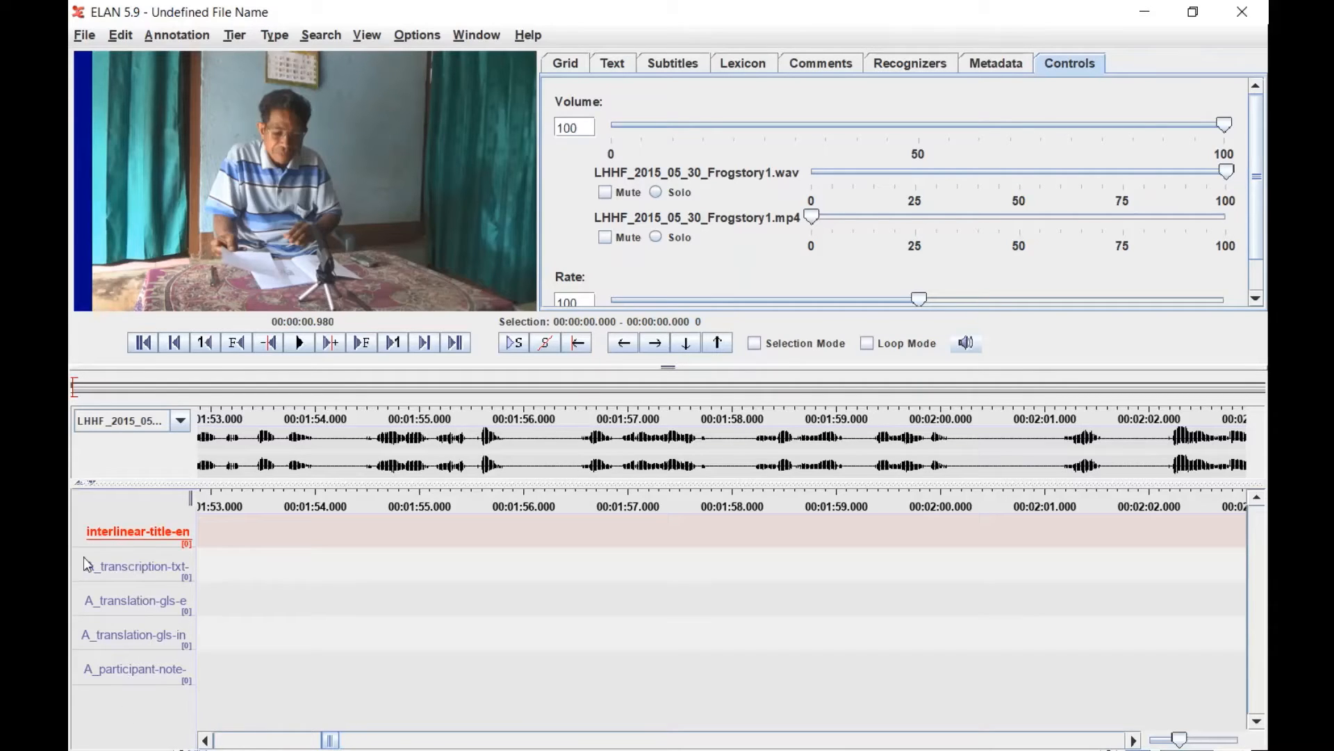
Sort the tiers in the timeline by hierarchy.
{"action": "right_click", "coordinate": [119, 576]}
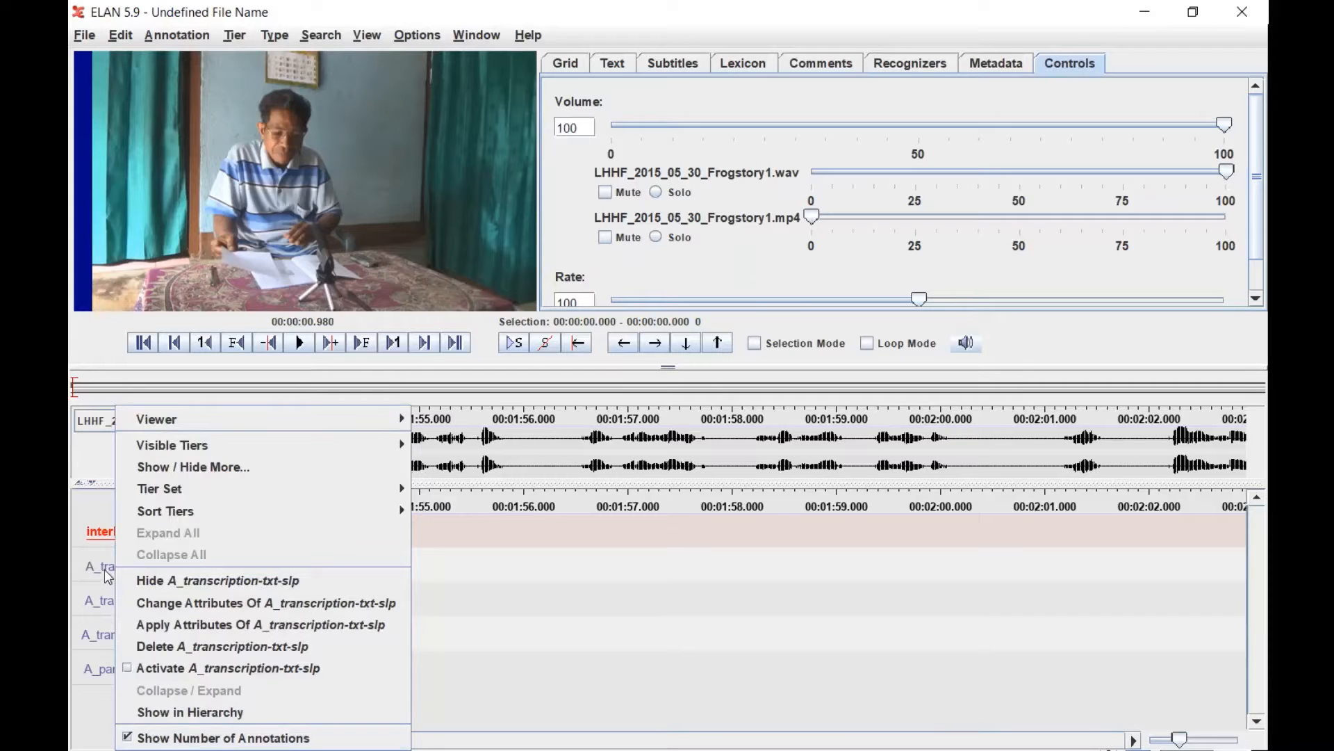
{"action": "right_click", "coordinate": [104, 569]}
{"action": "mouse_move", "coordinate": [167, 511]}
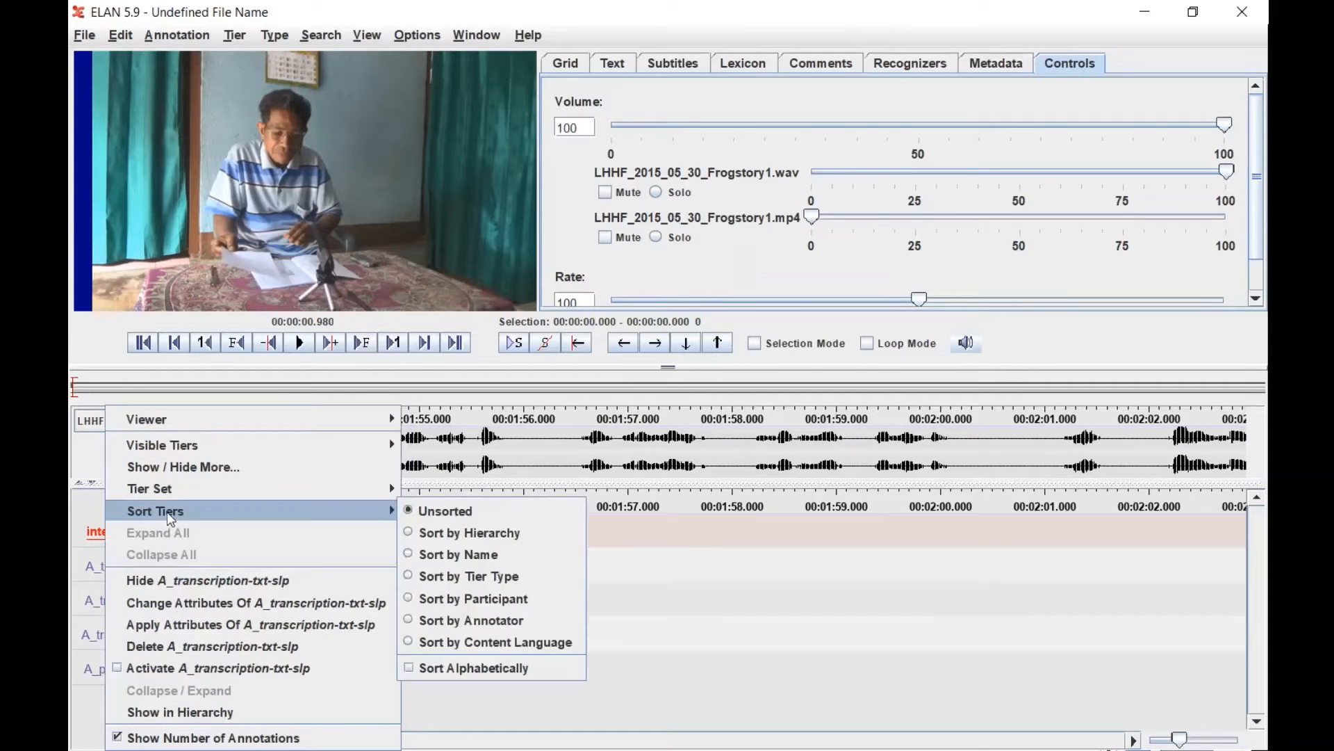
{"action": "left_click", "coordinate": [479, 533]}
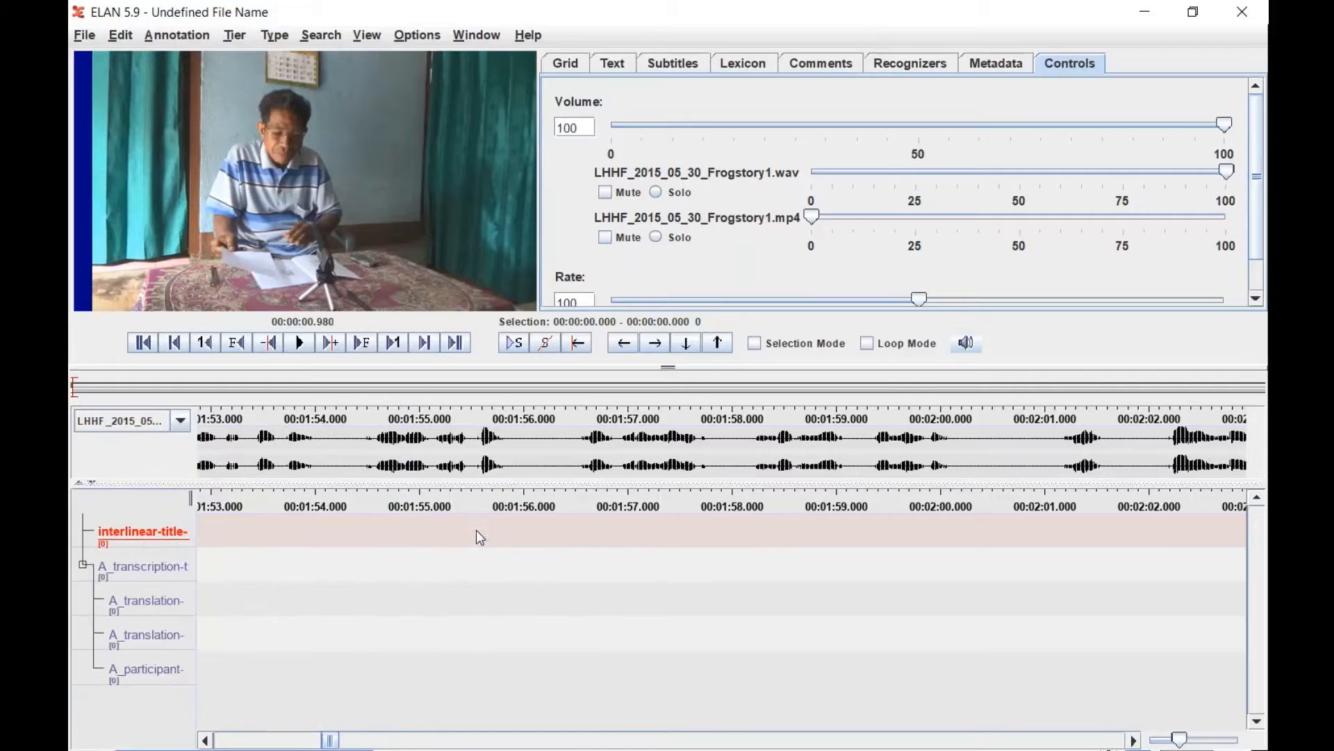
Widen the tier name column beside the timeline so the full tier names are readable.
{"action": "left_click_drag", "start_coordinate": [191, 499], "coordinate": [255, 500]}
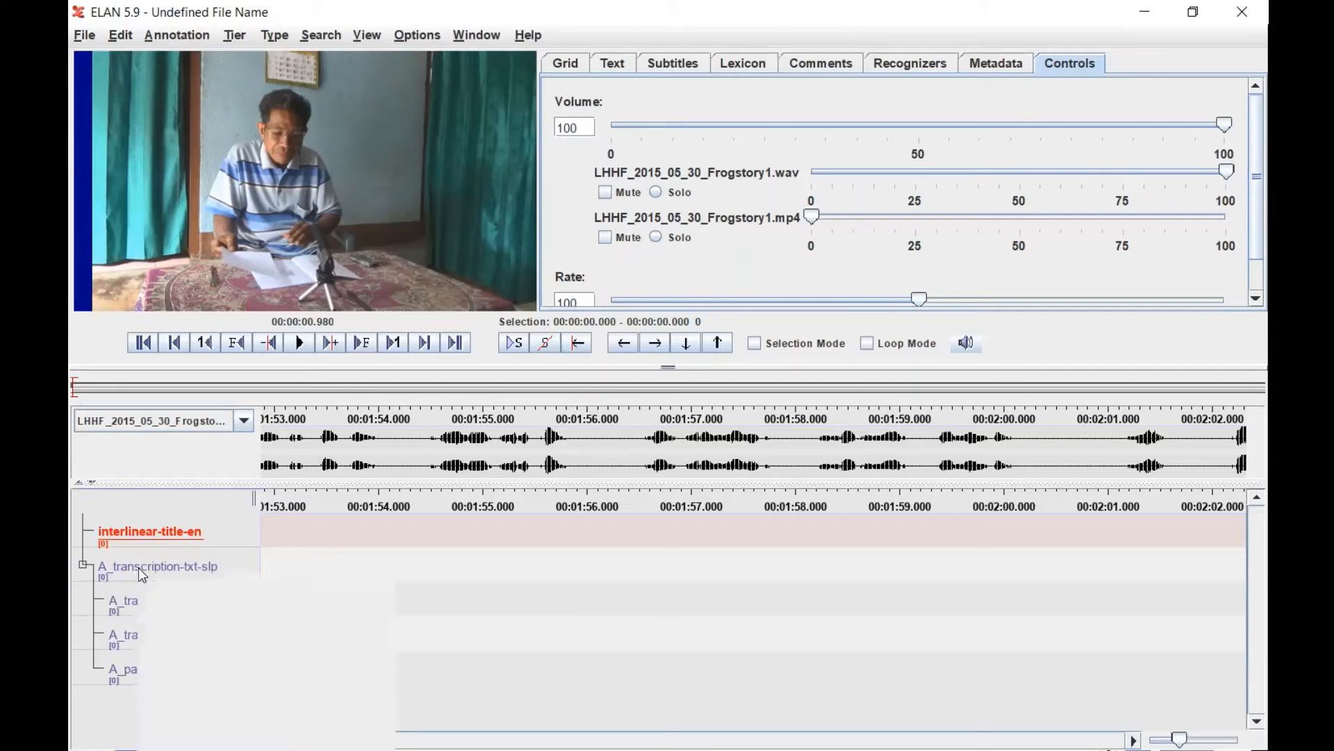
{"action": "mouse_move", "coordinate": [139, 567]}
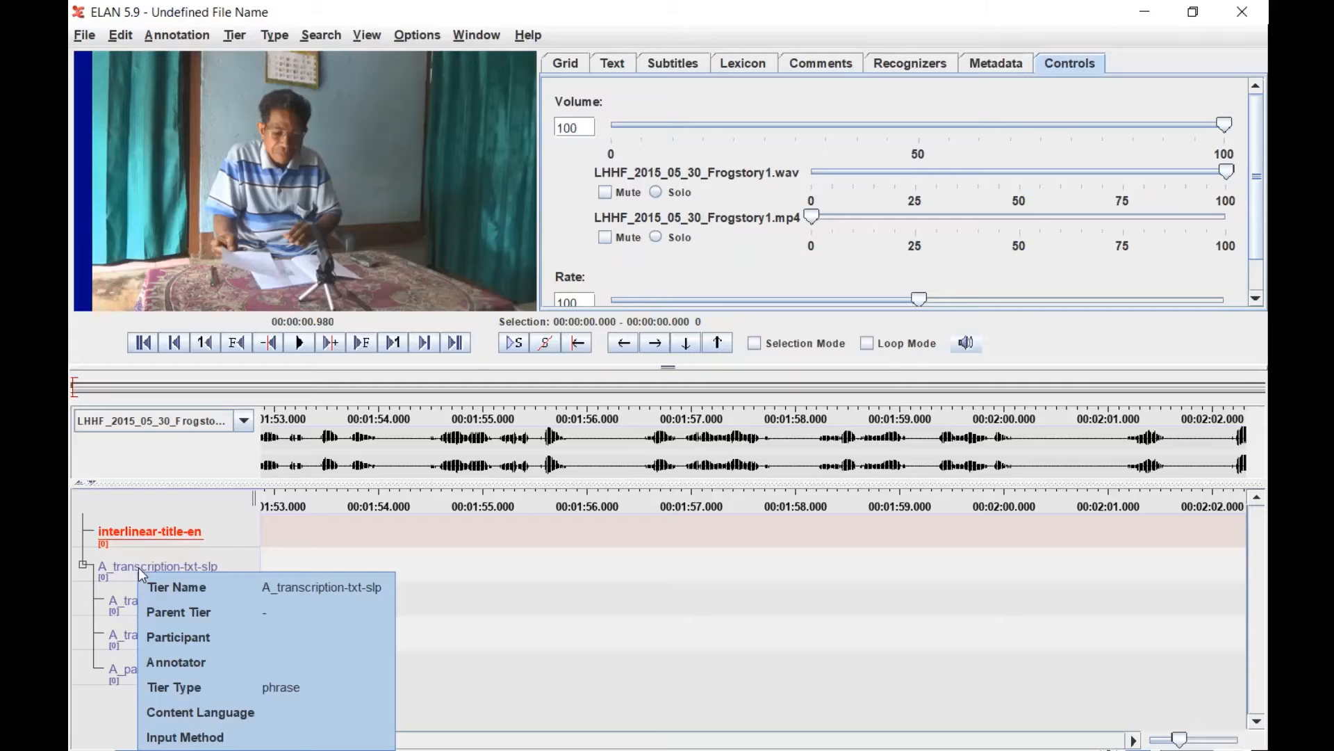
{"action": "mouse_move", "coordinate": [154, 533]}
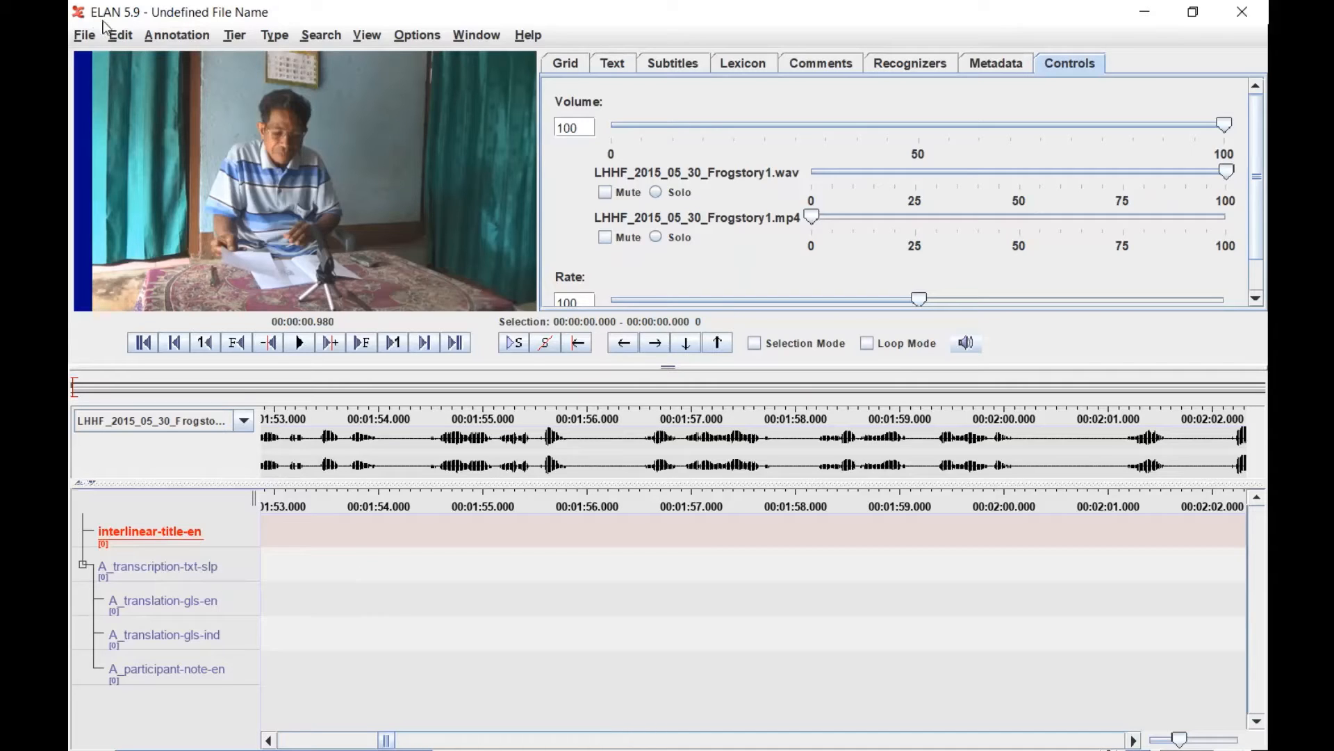
Save the tier setup as a template named "Trial_template_slp" and close the transcription without saving its data.
{"action": "left_click", "coordinate": [86, 36]}
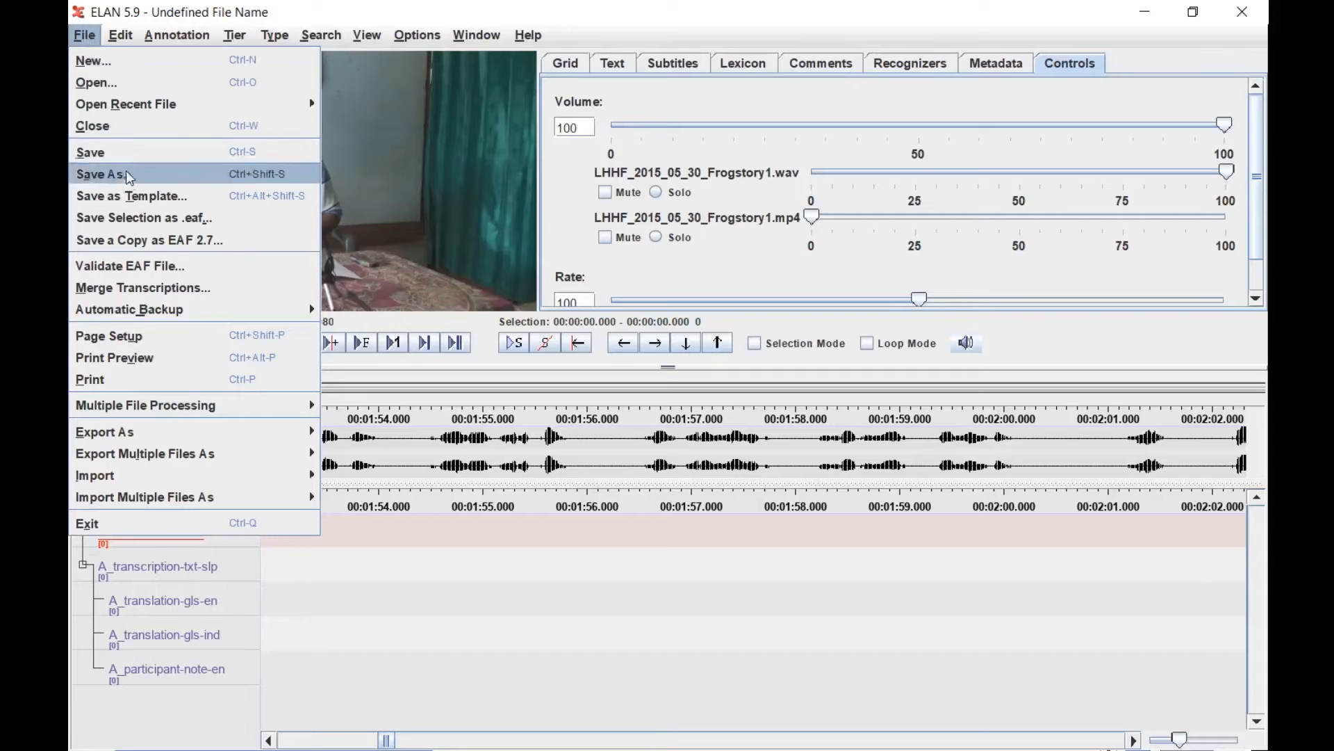
{"action": "left_click", "coordinate": [138, 197]}
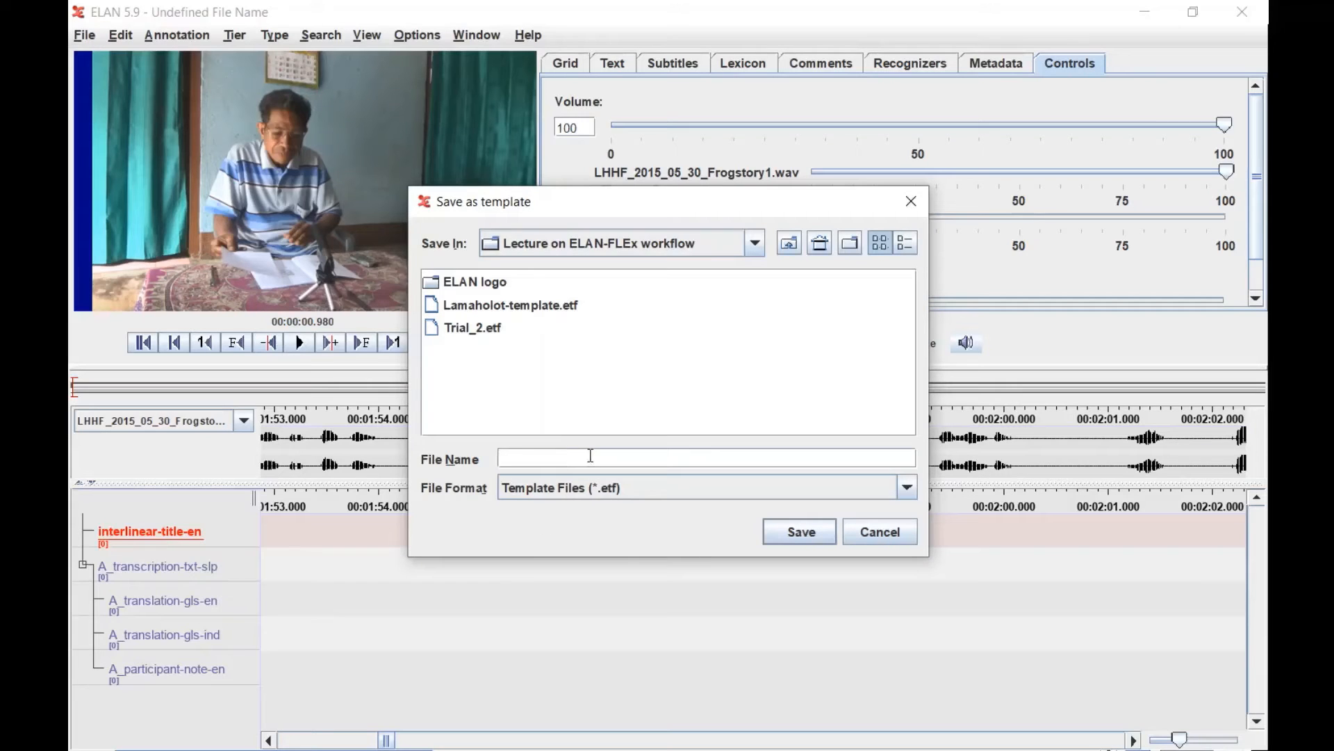
{"action": "type", "text": "Trial_template_slp"}
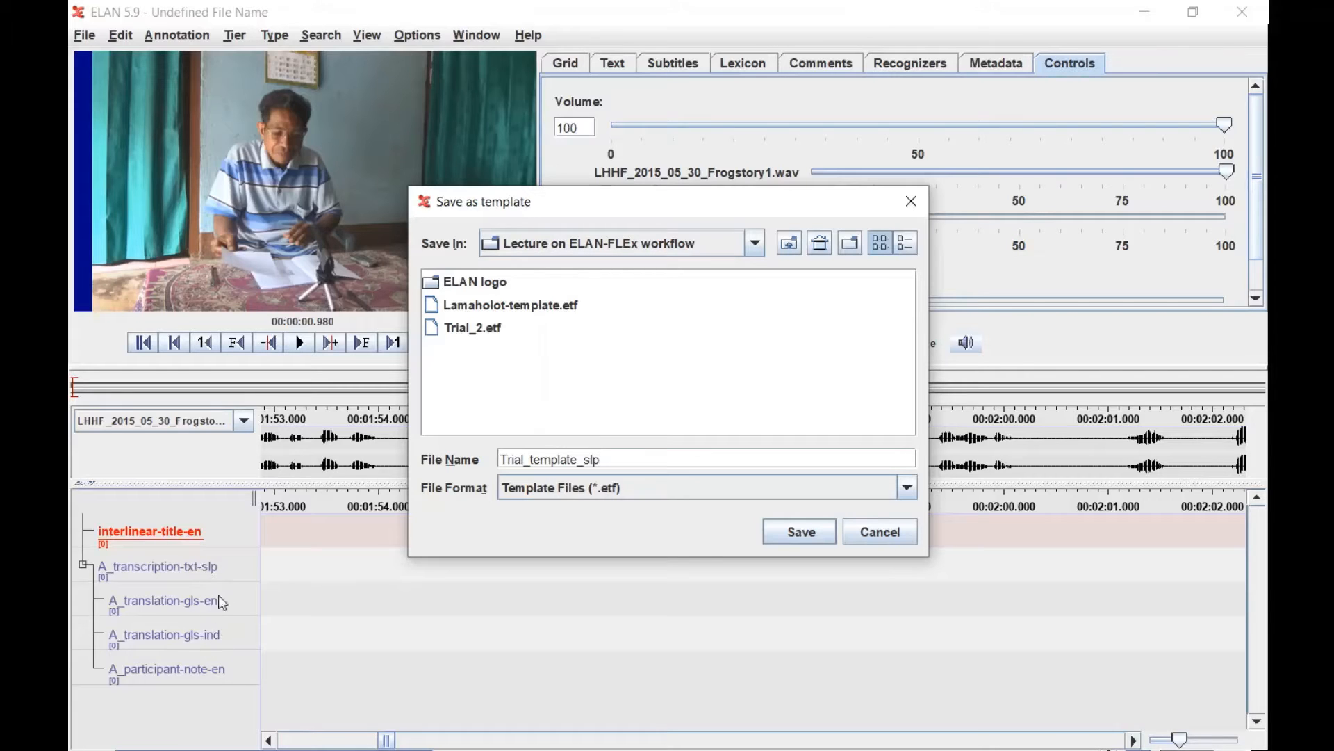
{"action": "left_click", "coordinate": [797, 527]}
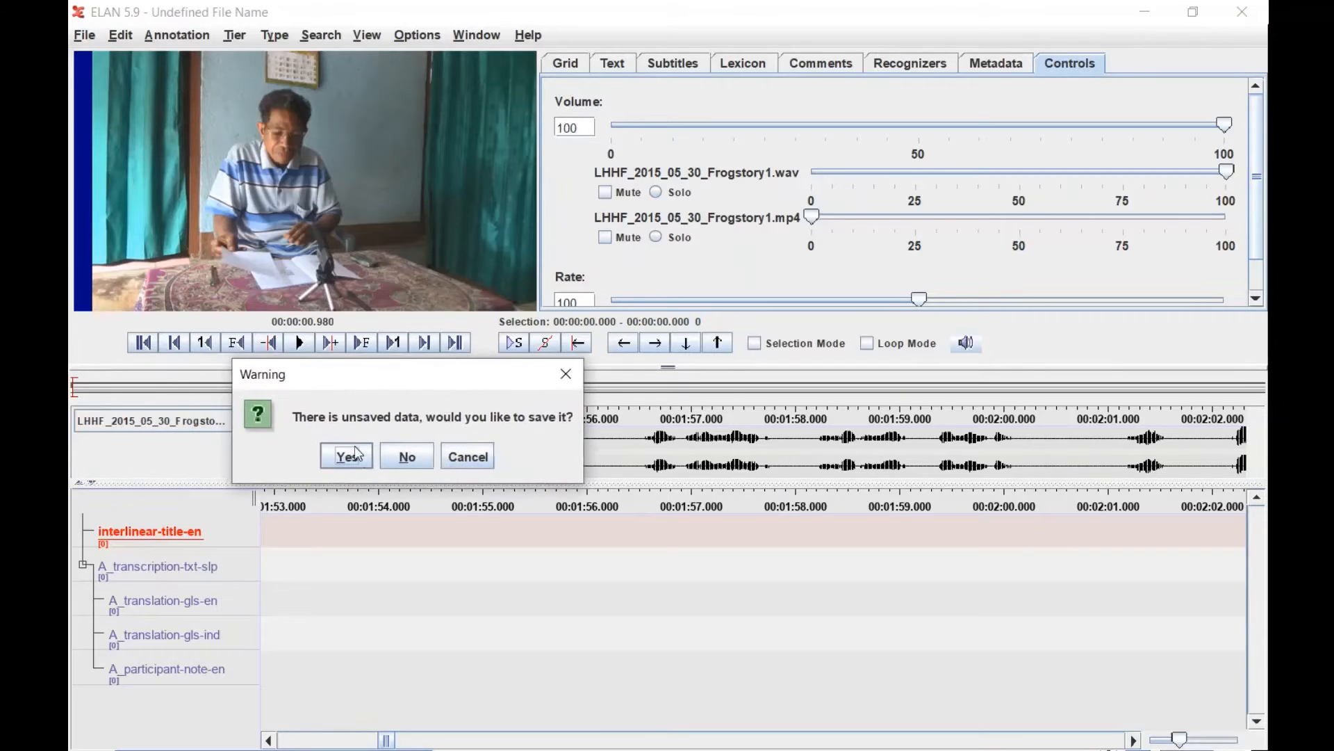
{"action": "left_click", "coordinate": [409, 466]}
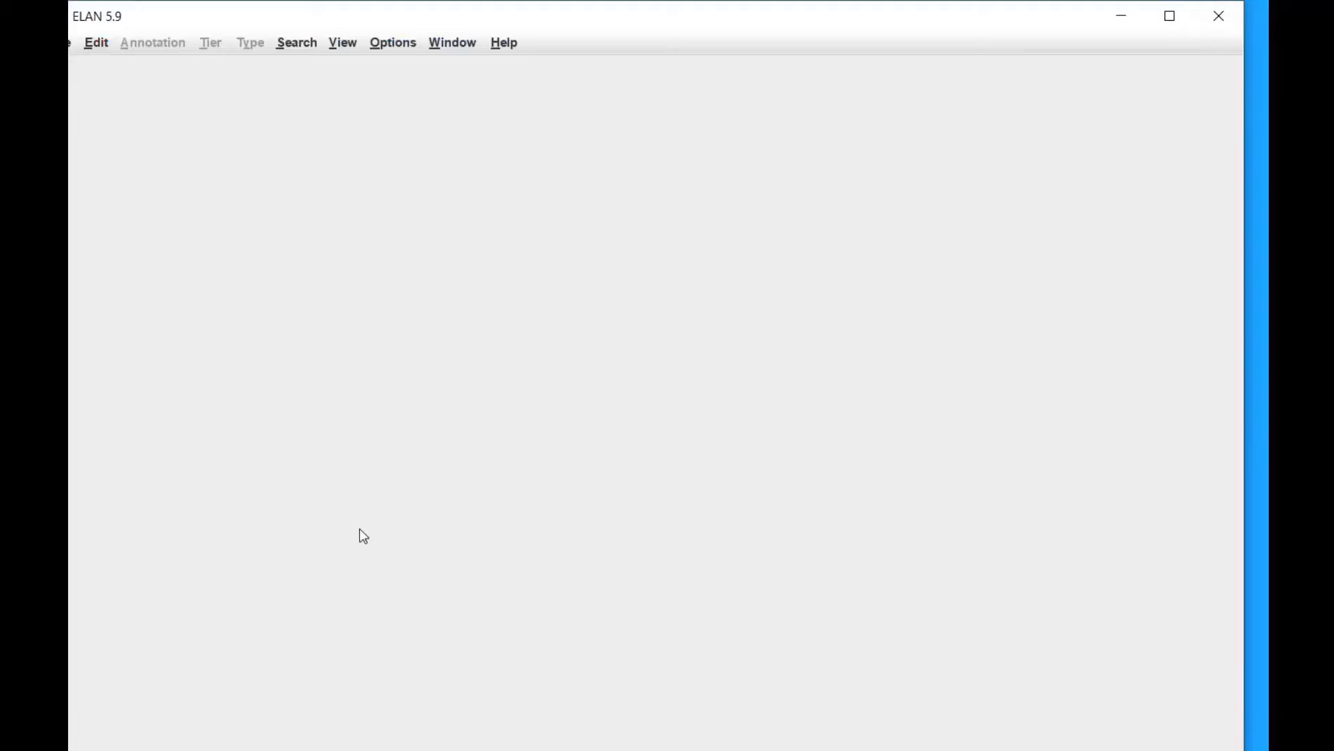
{"action": "left_click", "coordinate": [1170, 15]}
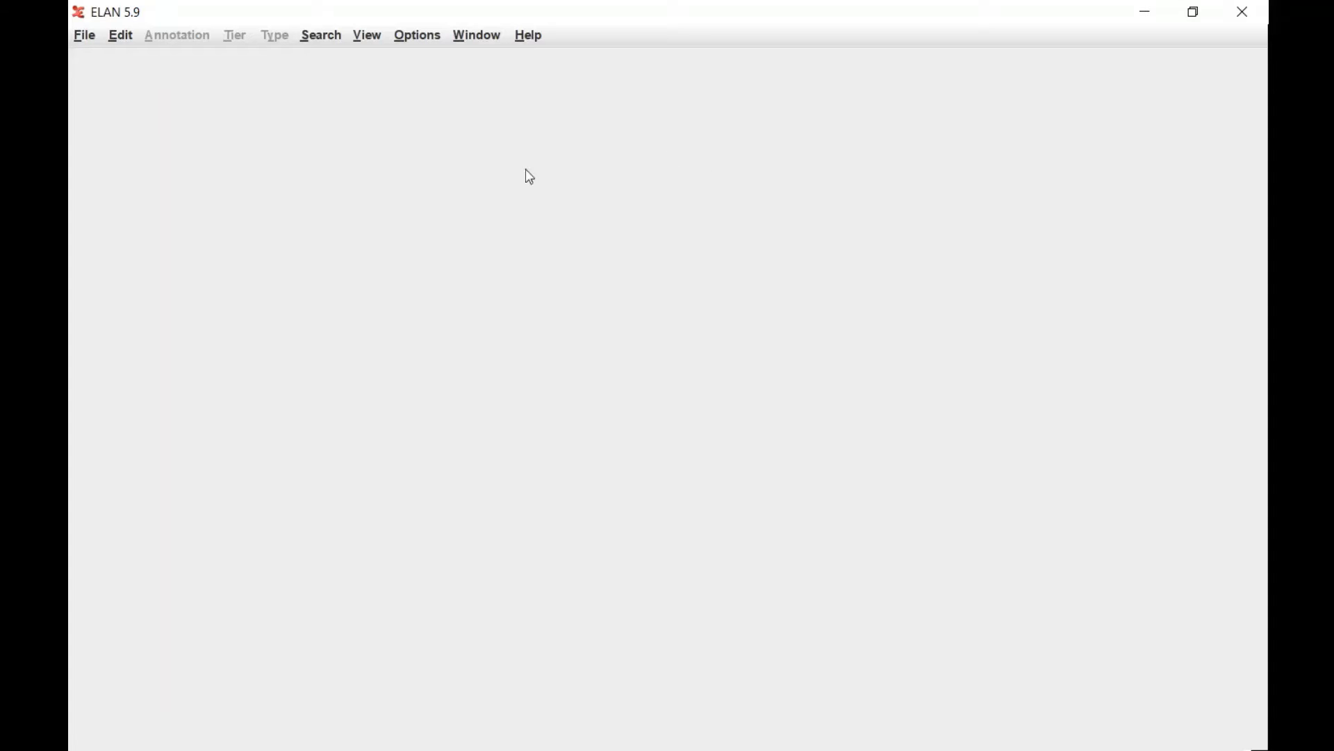
Start a new transcription and add LHHF_2015_05_30_Frogstory1.mp4 and LHHF_2015_05_30_Frogstory1.wav as its media files.
{"action": "left_click", "coordinate": [86, 42]}
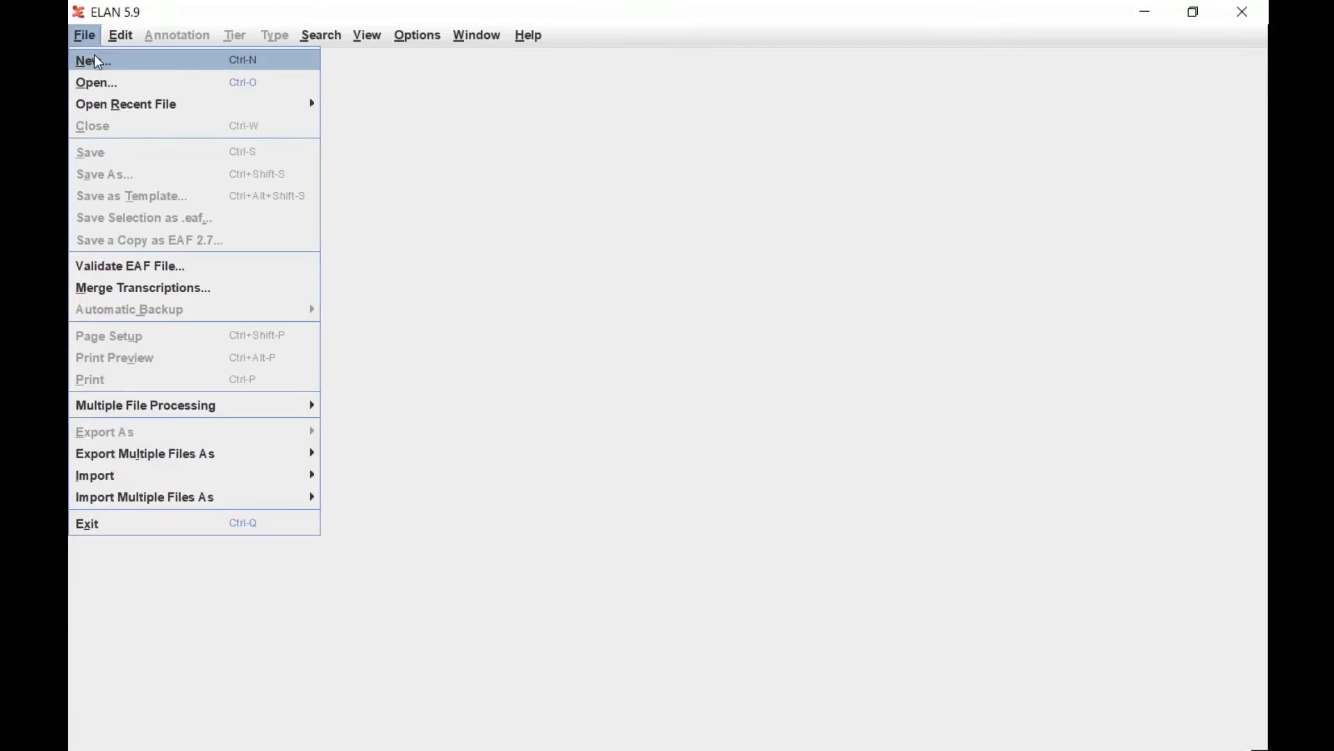
{"action": "left_click", "coordinate": [94, 55]}
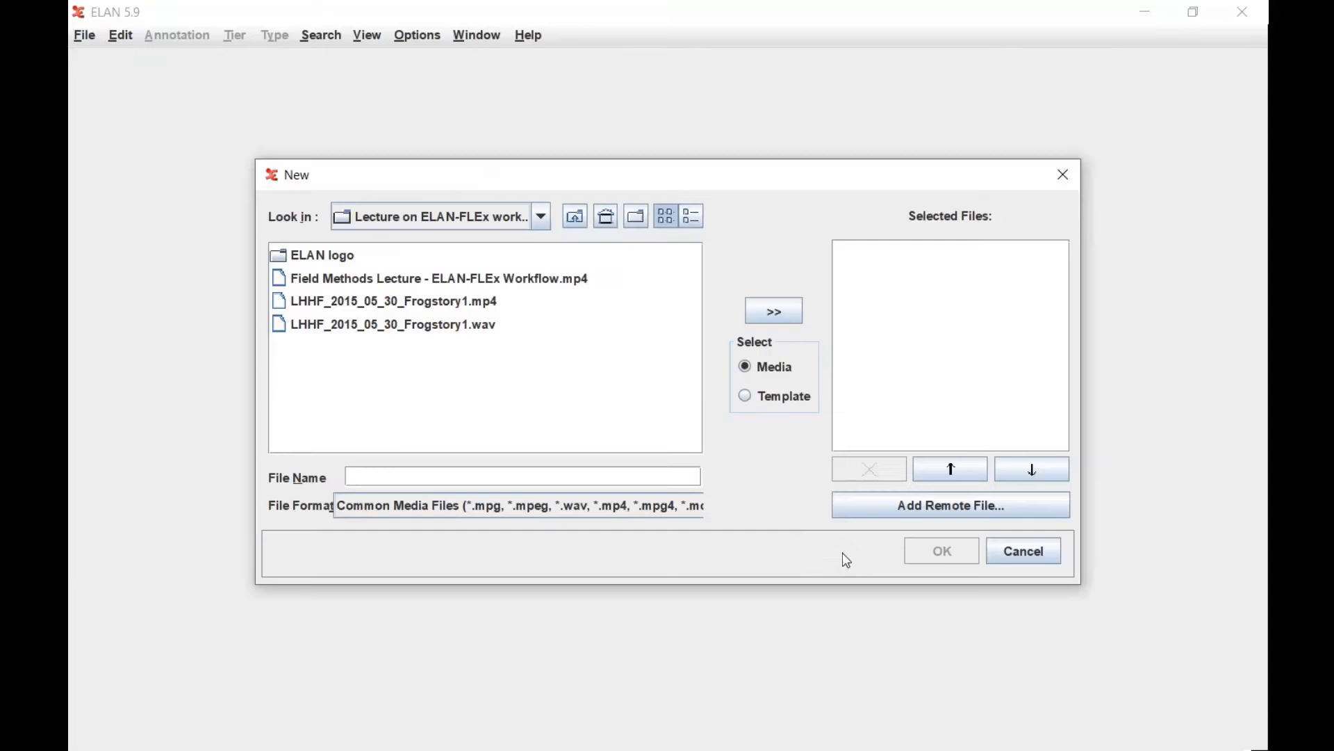
{"action": "left_click", "coordinate": [449, 306]}
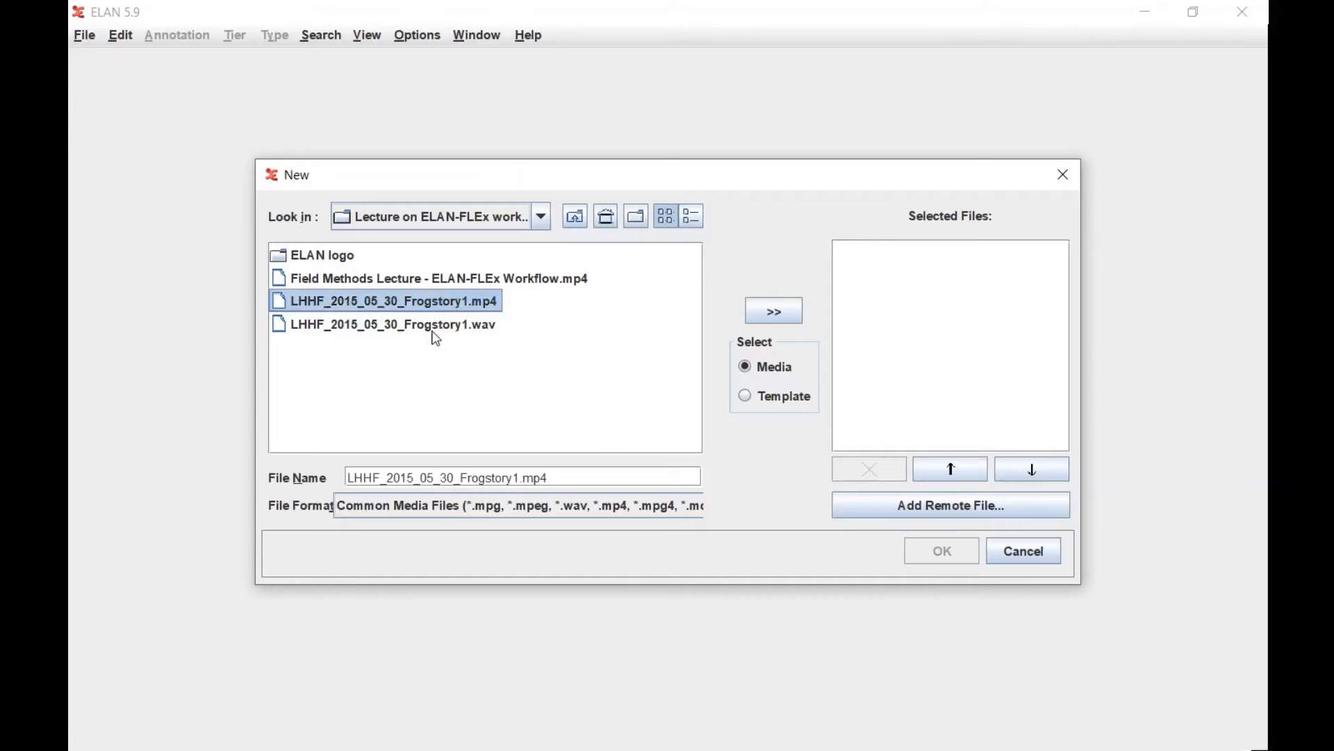
{"action": "left_click", "coordinate": [435, 331], "text": "shift"}
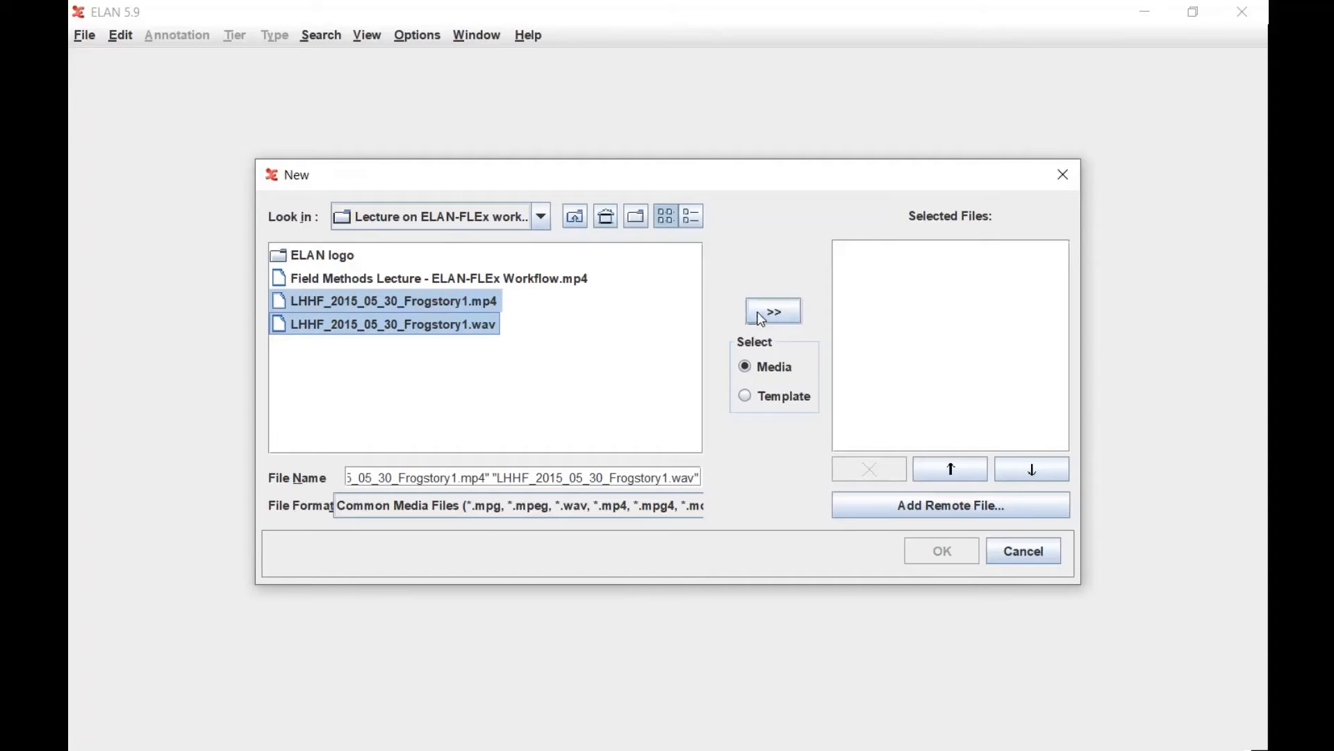
{"action": "left_click", "coordinate": [767, 315]}
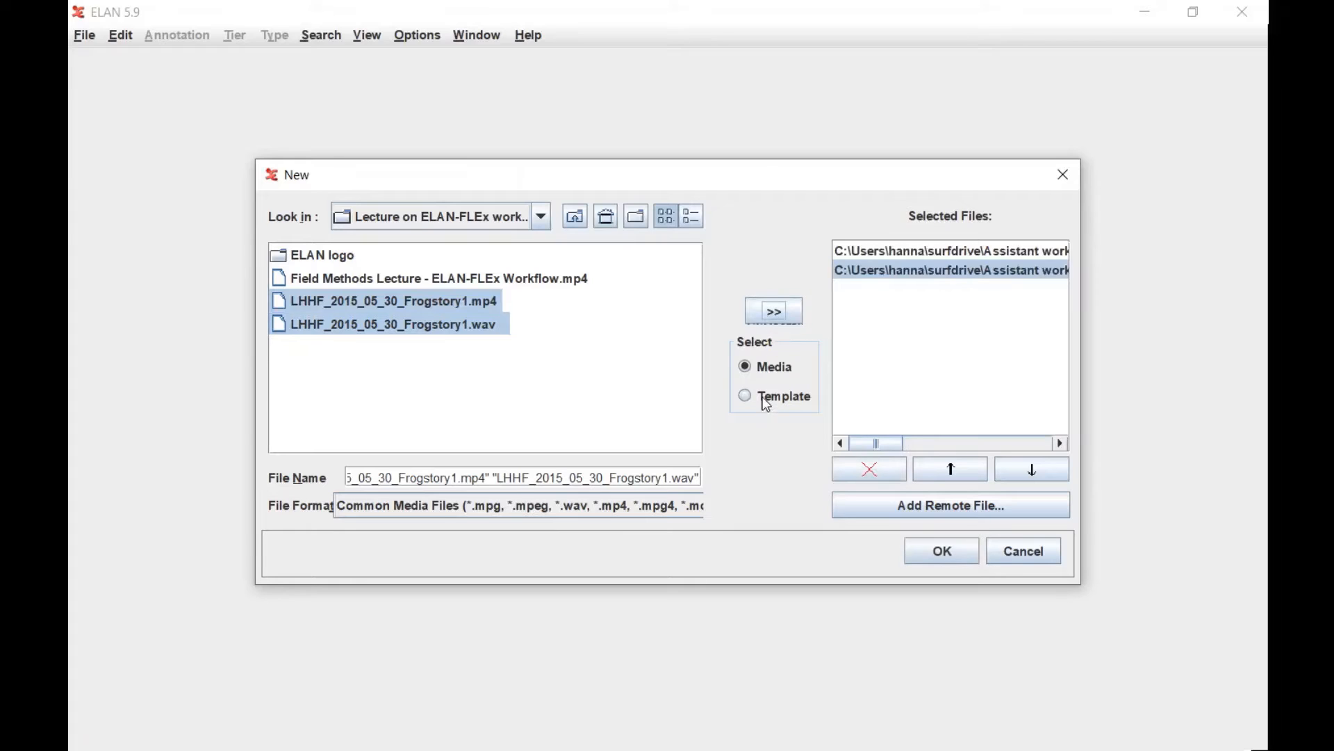
Add Trial_template_slp.etf from the Lecture on ELAN-FLEx workflow folder as the template and create the transcription in a maximized window.
{"action": "left_click", "coordinate": [766, 403]}
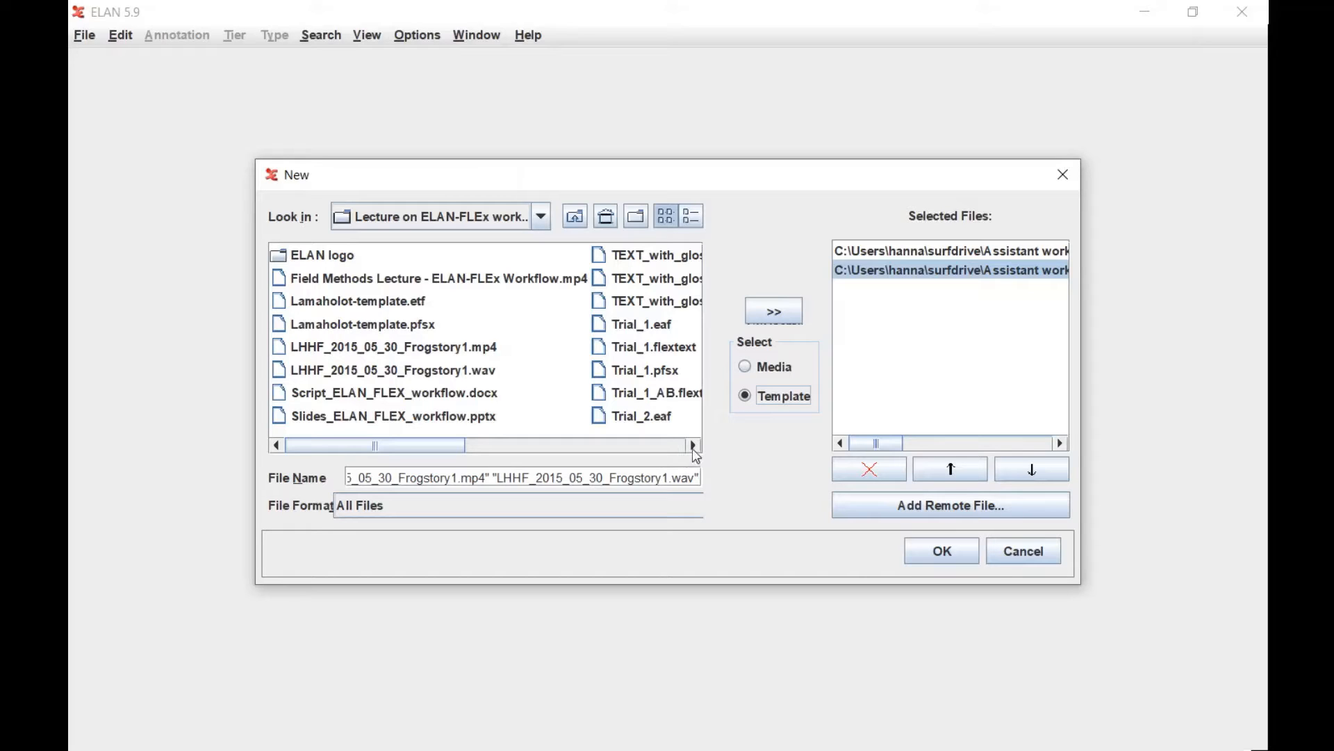
{"action": "left_click", "coordinate": [509, 216]}
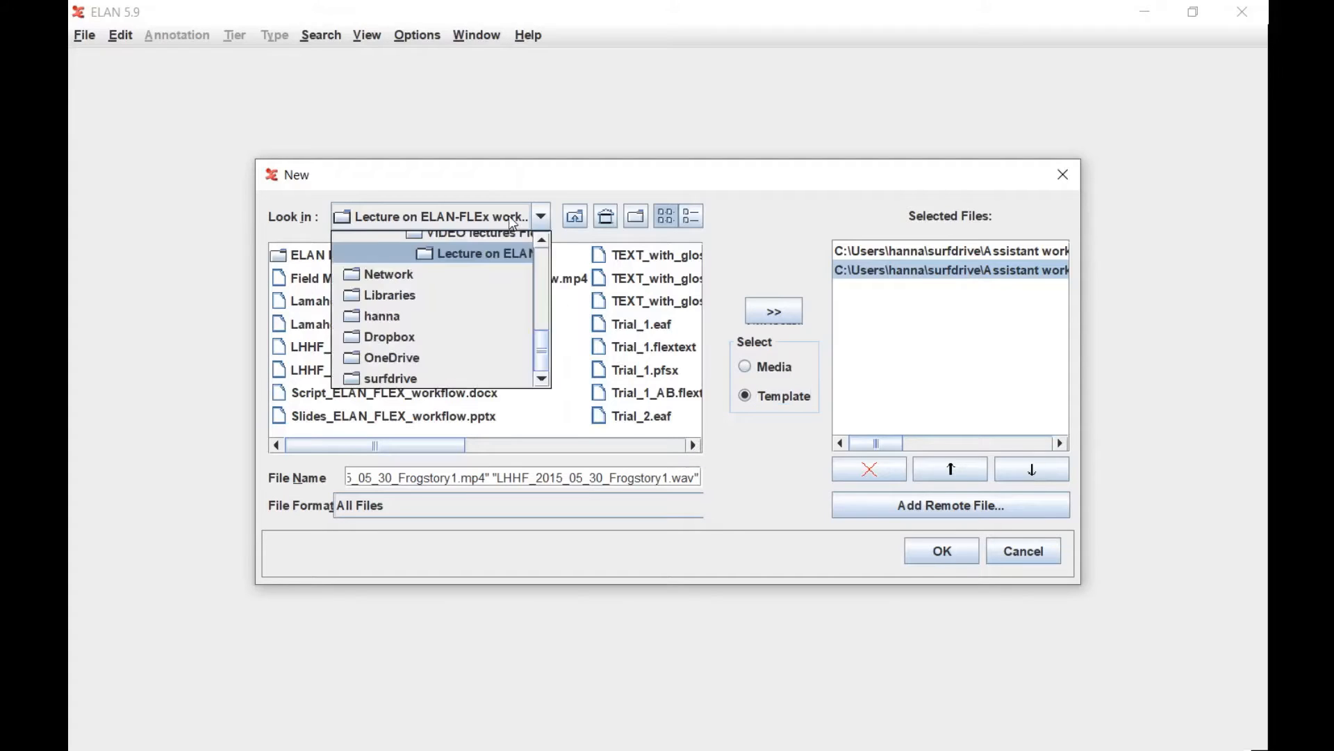
{"action": "left_click", "coordinate": [480, 235]}
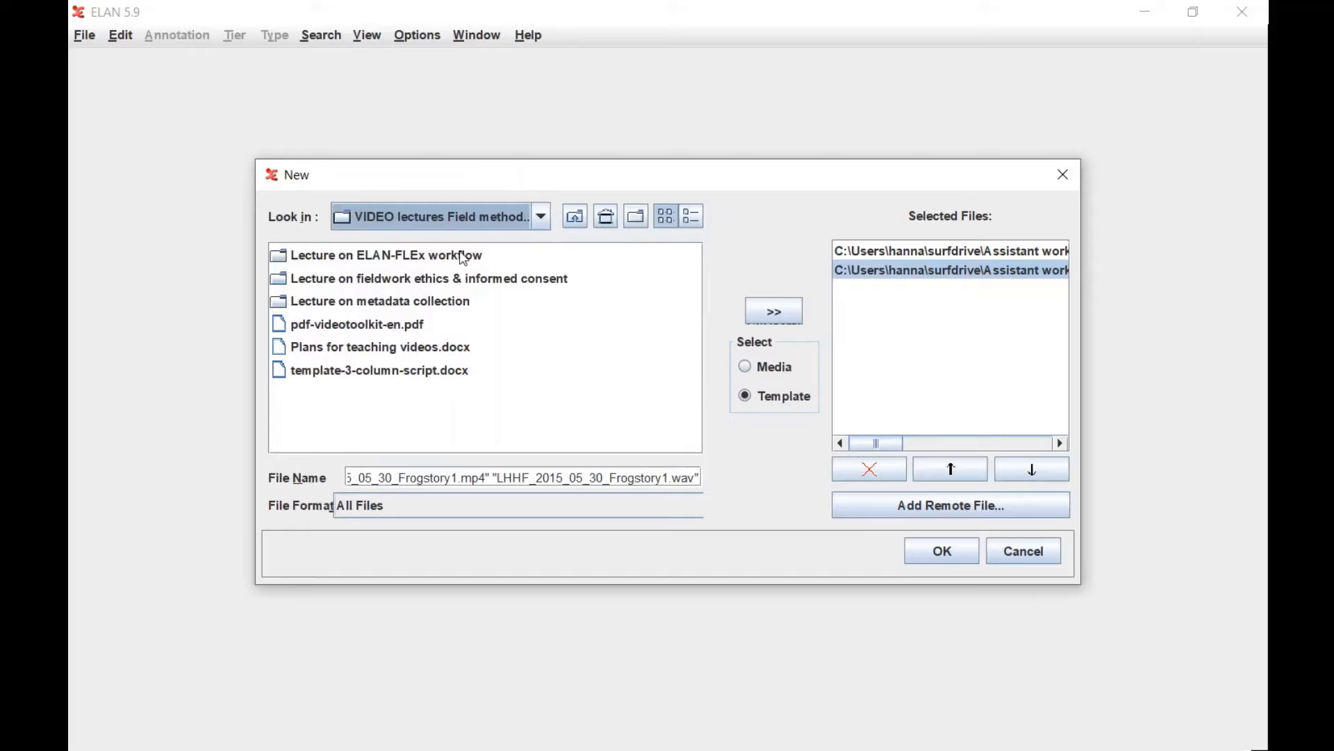
{"action": "left_click", "coordinate": [464, 257]}
{"action": "double_click", "coordinate": [464, 257]}
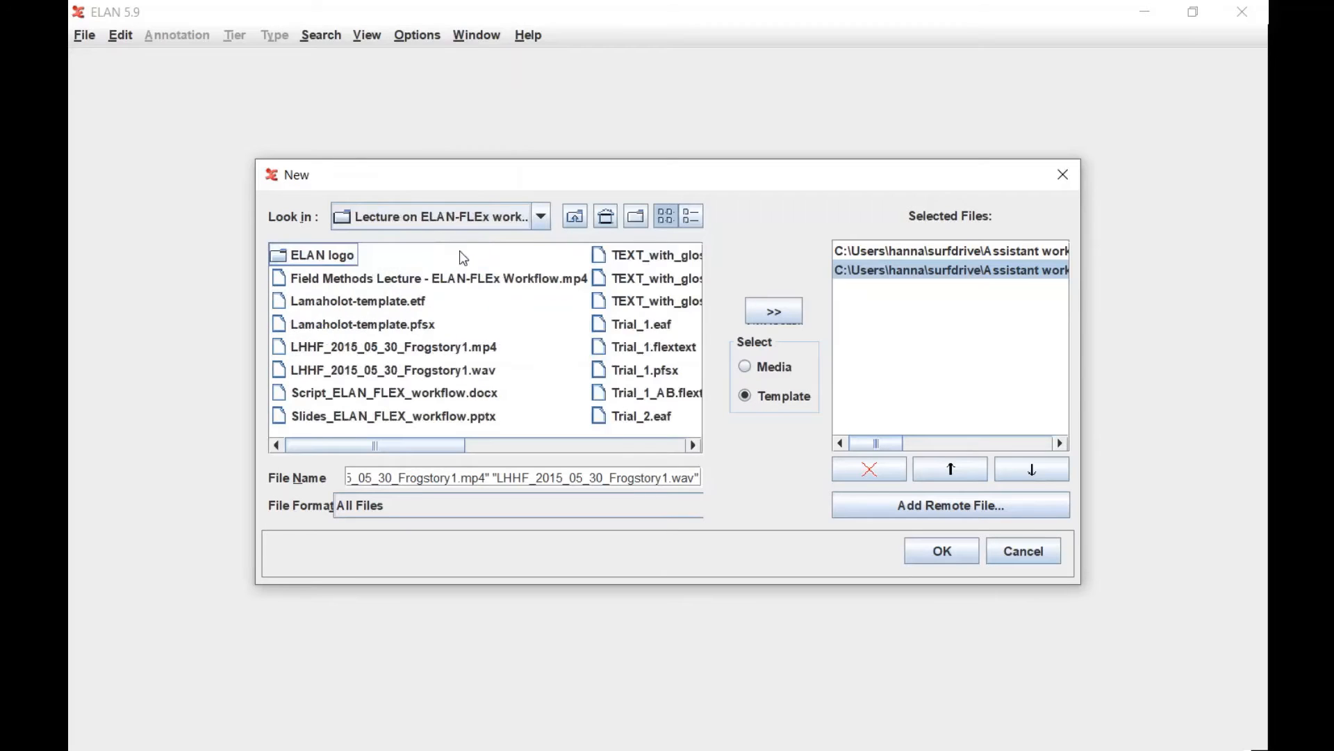
{"action": "left_click", "coordinate": [695, 446]}
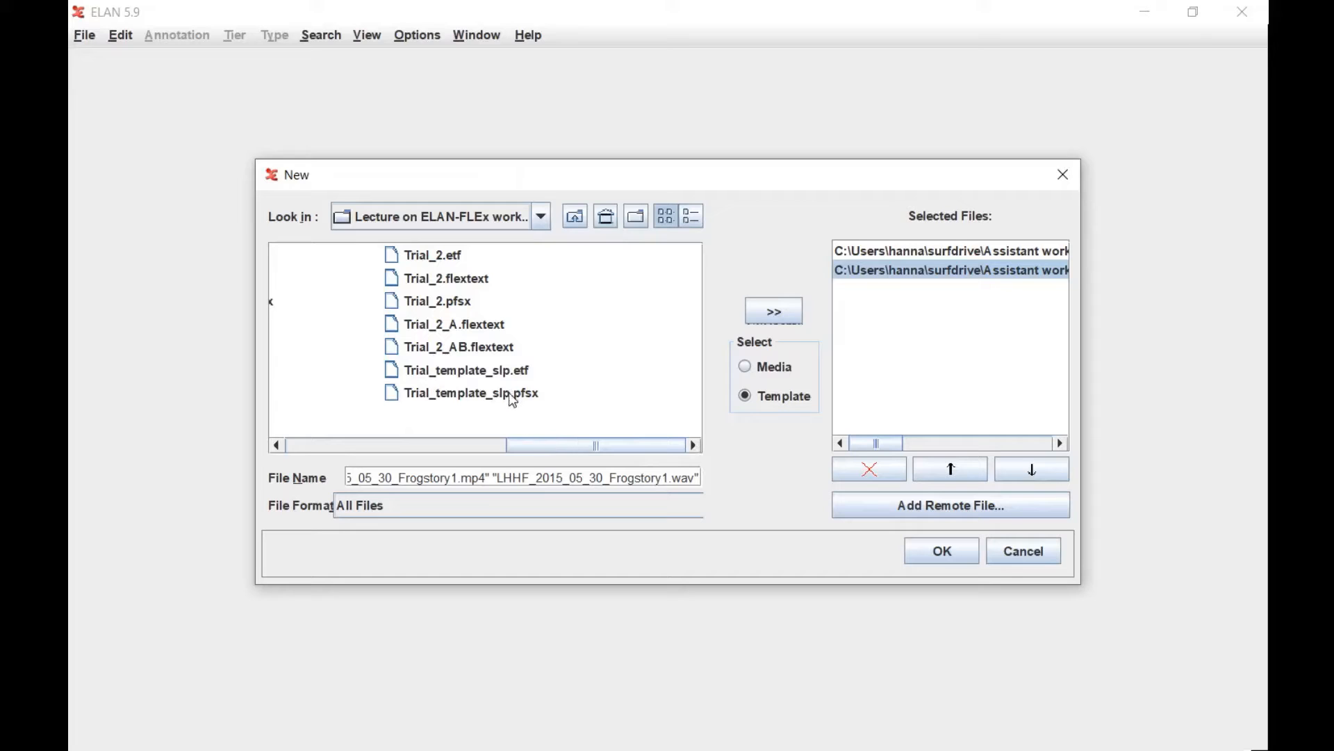
{"action": "left_click", "coordinate": [473, 377]}
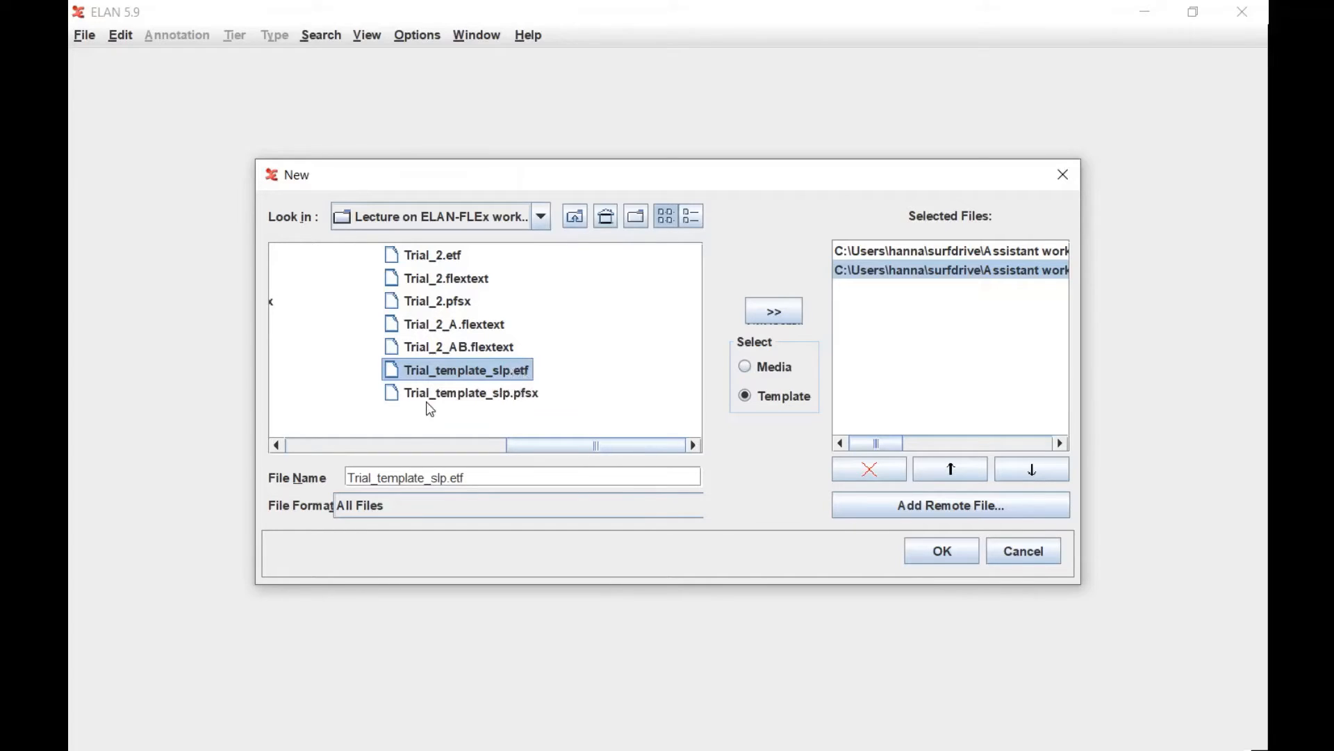
{"action": "left_click", "coordinate": [788, 321]}
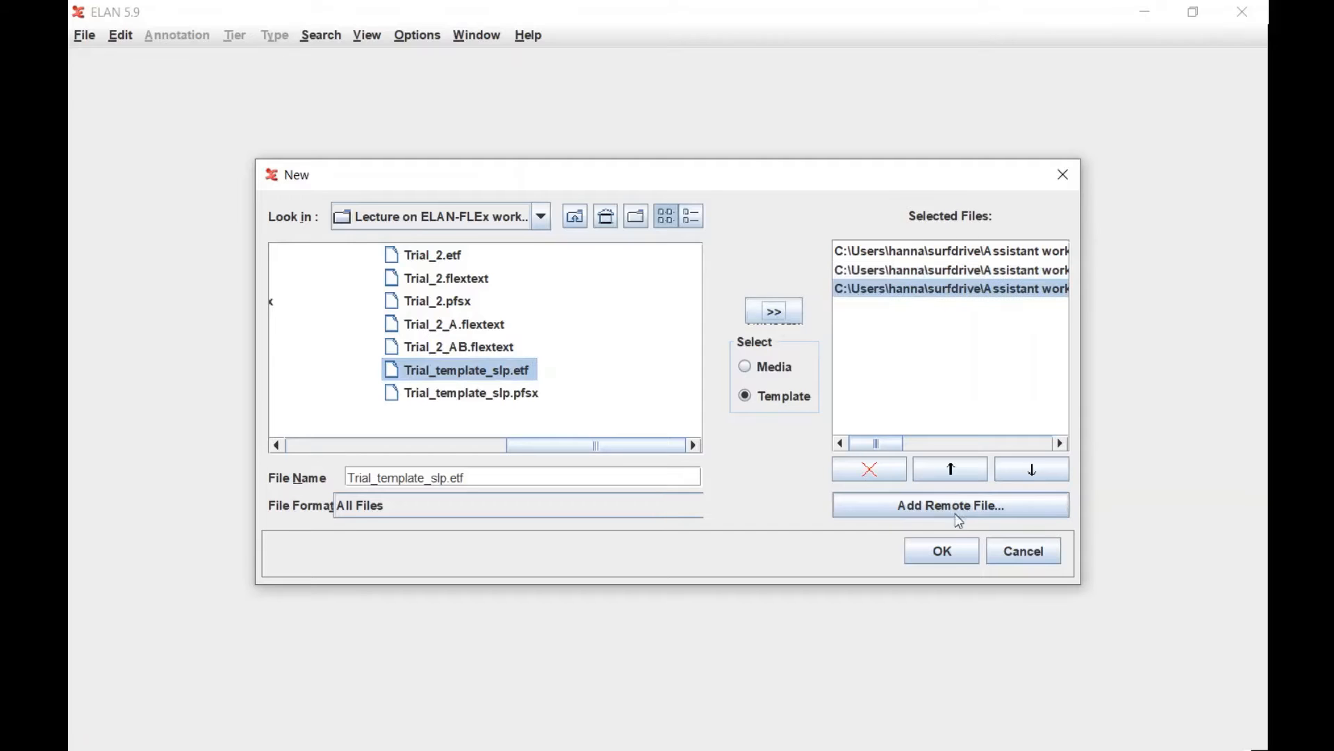
{"action": "left_click", "coordinate": [948, 554]}
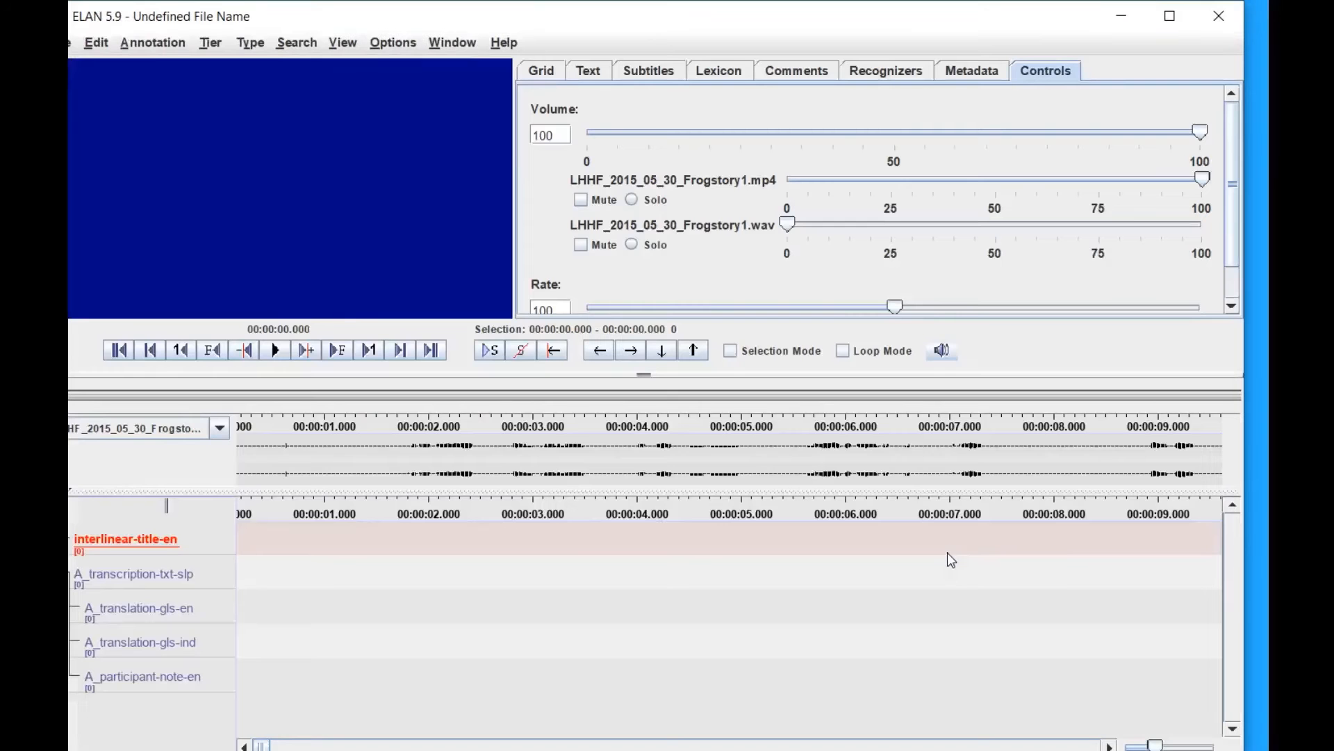
{"action": "left_click", "coordinate": [1159, 23]}
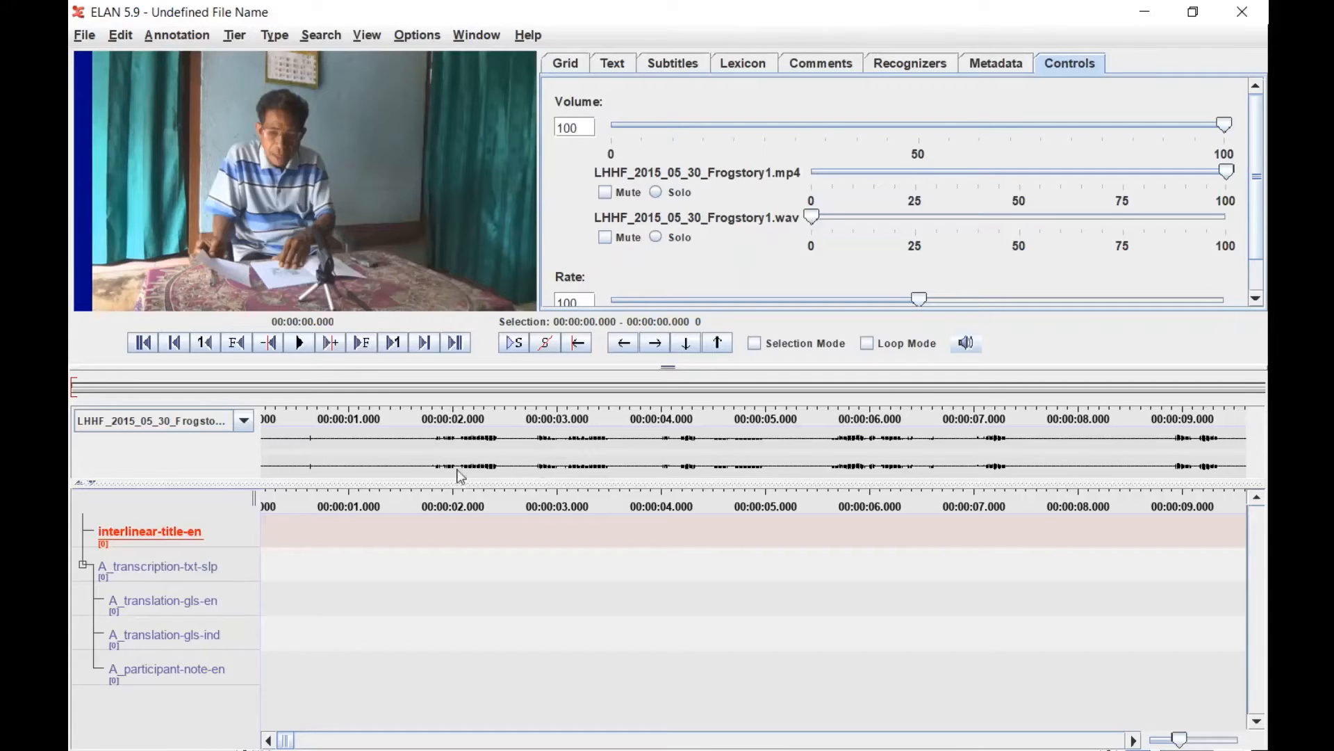
Save the new transcription as an EAF file named "Trial_3".
{"action": "left_click", "coordinate": [86, 37]}
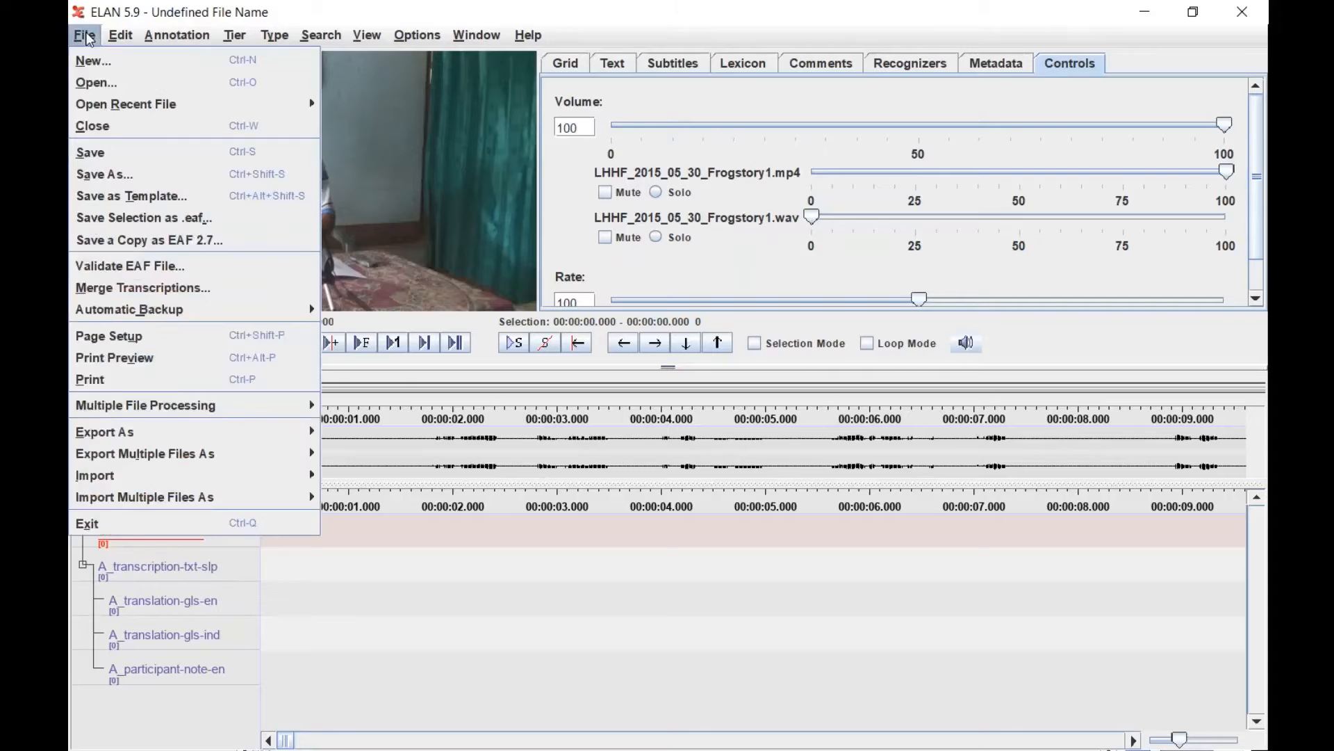
{"action": "left_click", "coordinate": [105, 173]}
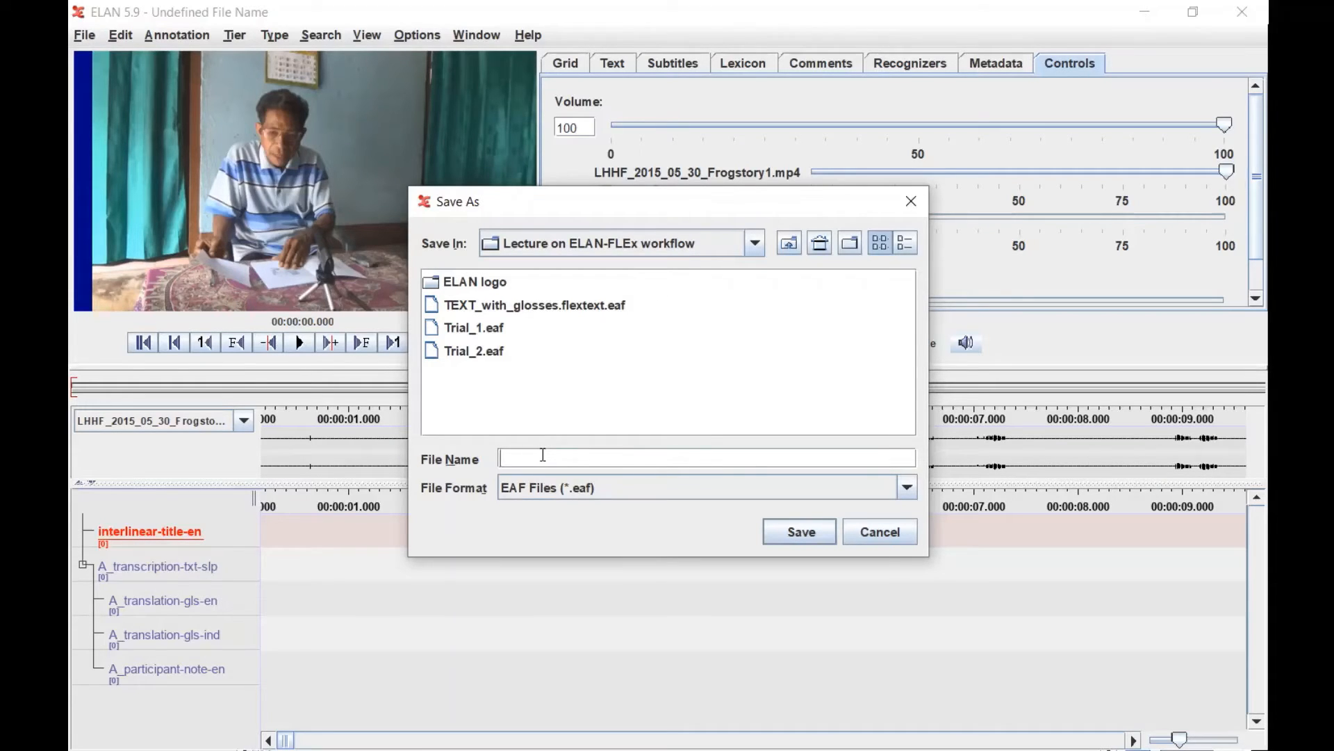
{"action": "type", "text": "Trial_3"}
{"action": "key", "text": "Return"}
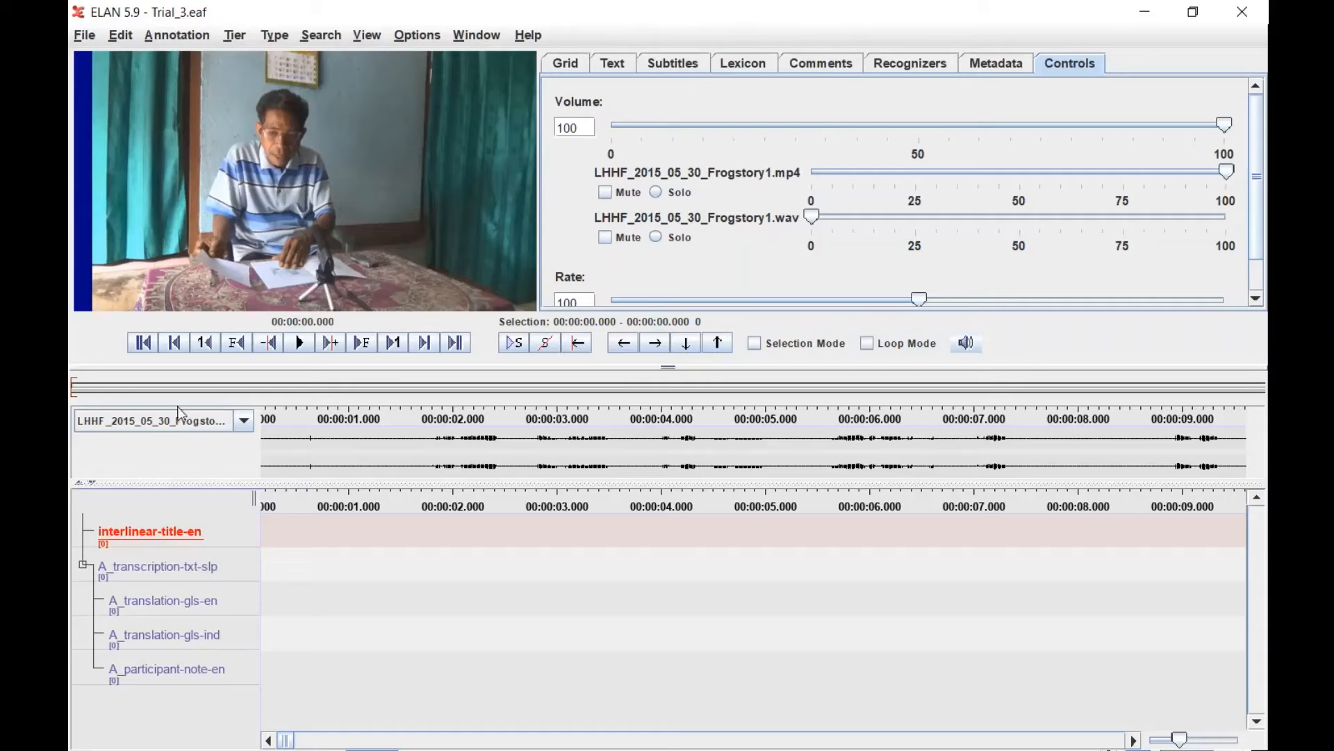
Add an annotation reading "Trial_3" on the interlinear-title-en tier, spanning about 0.94 to 2.58 seconds.
{"action": "mouse_move", "coordinate": [144, 533]}
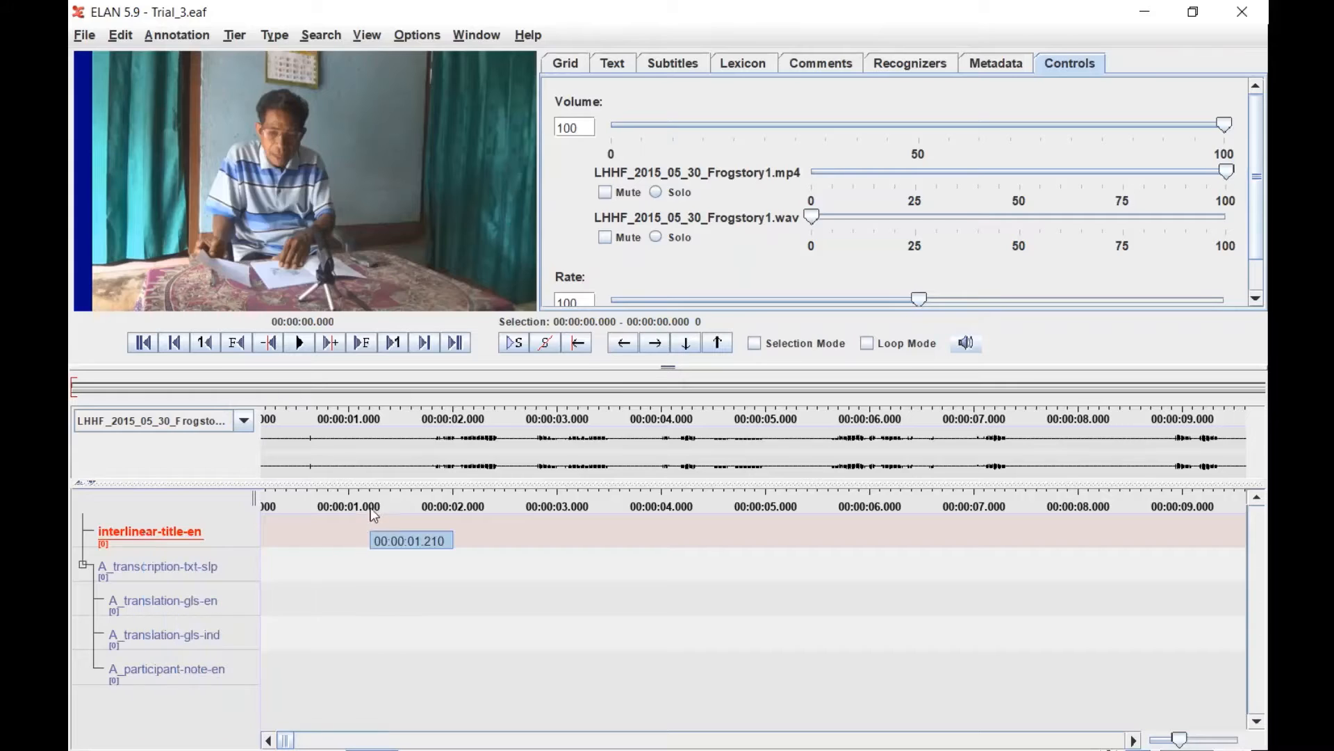
{"action": "left_click_drag", "start_coordinate": [347, 531], "coordinate": [478, 536]}
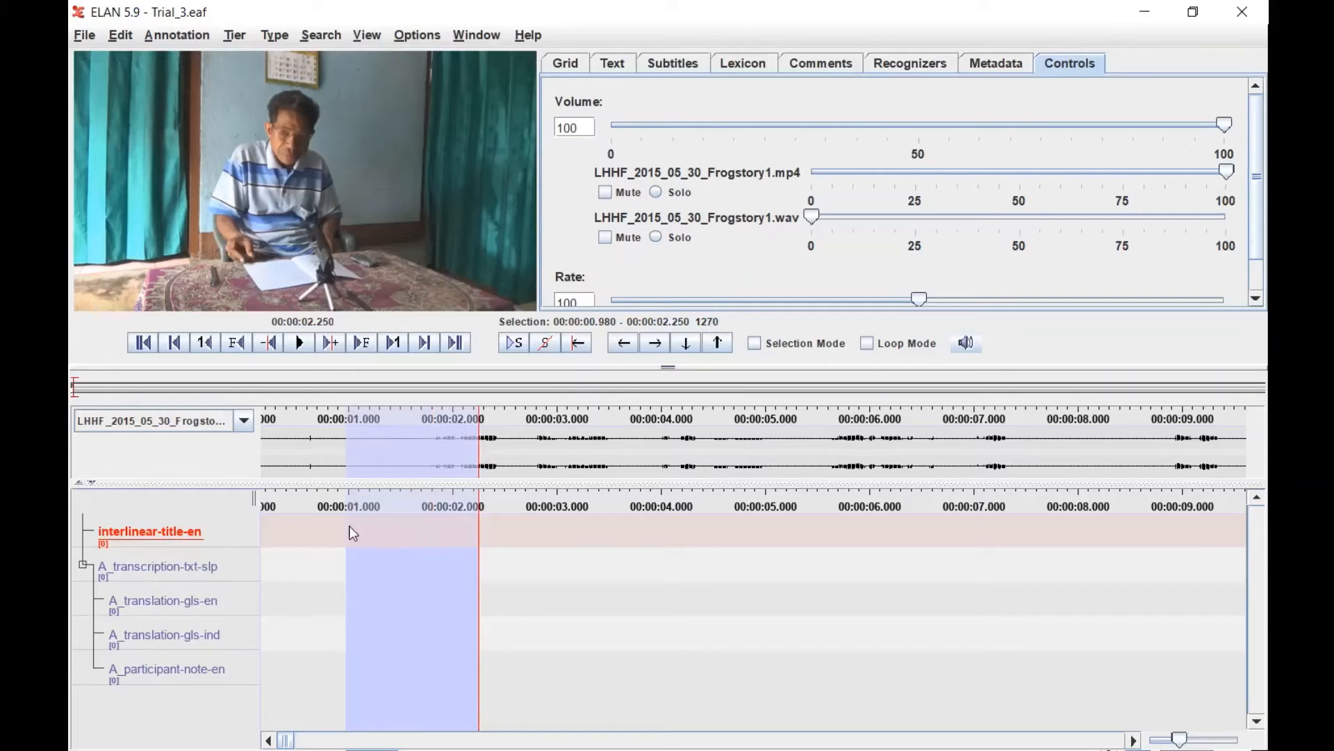
{"action": "left_click_drag", "start_coordinate": [342, 523], "coordinate": [513, 517]}
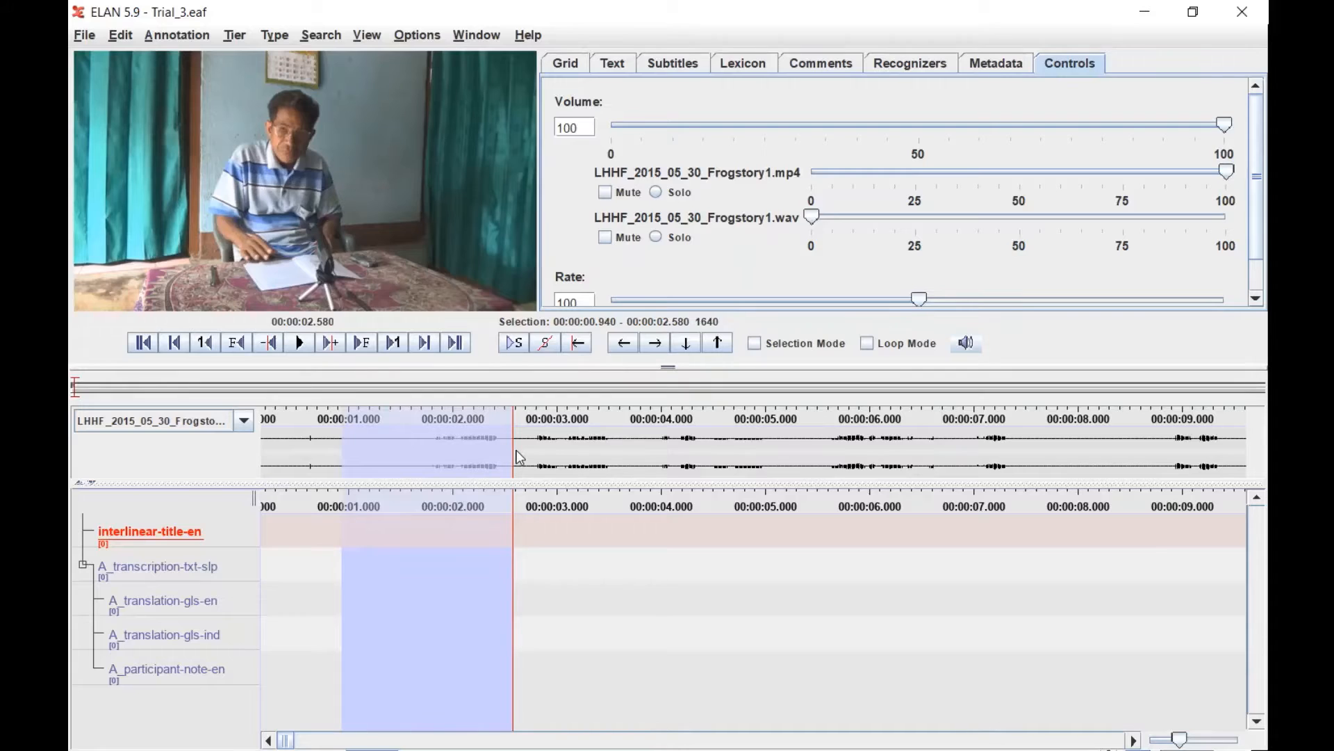
{"action": "double_click", "coordinate": [431, 532]}
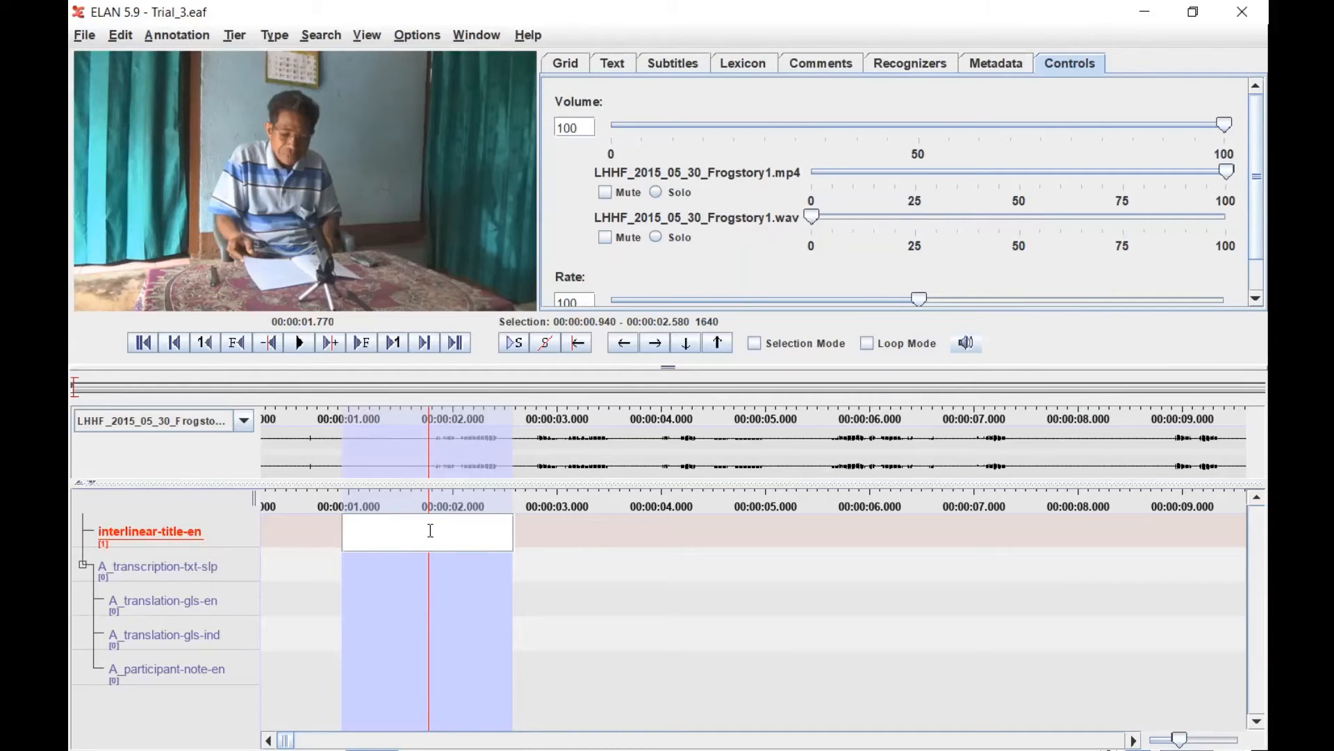
{"action": "type", "text": "Trial_3"}
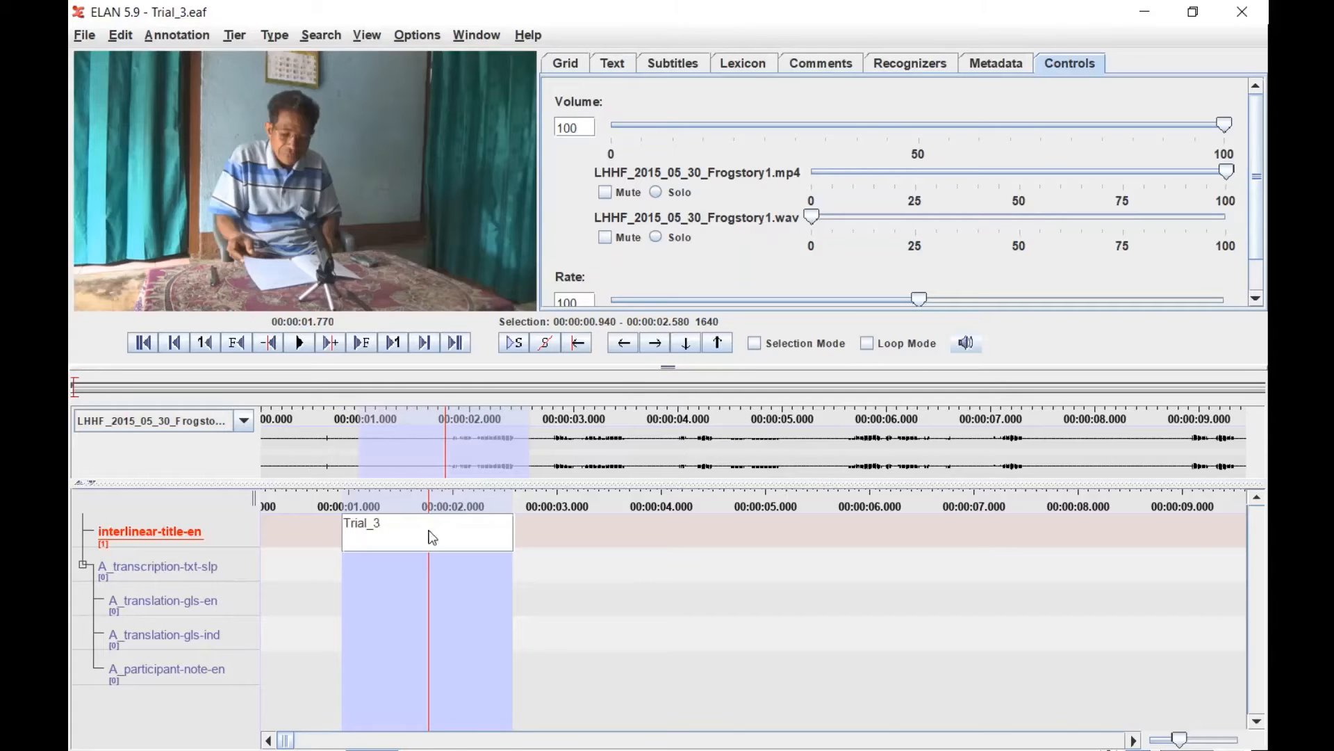
{"action": "key", "text": "Return"}
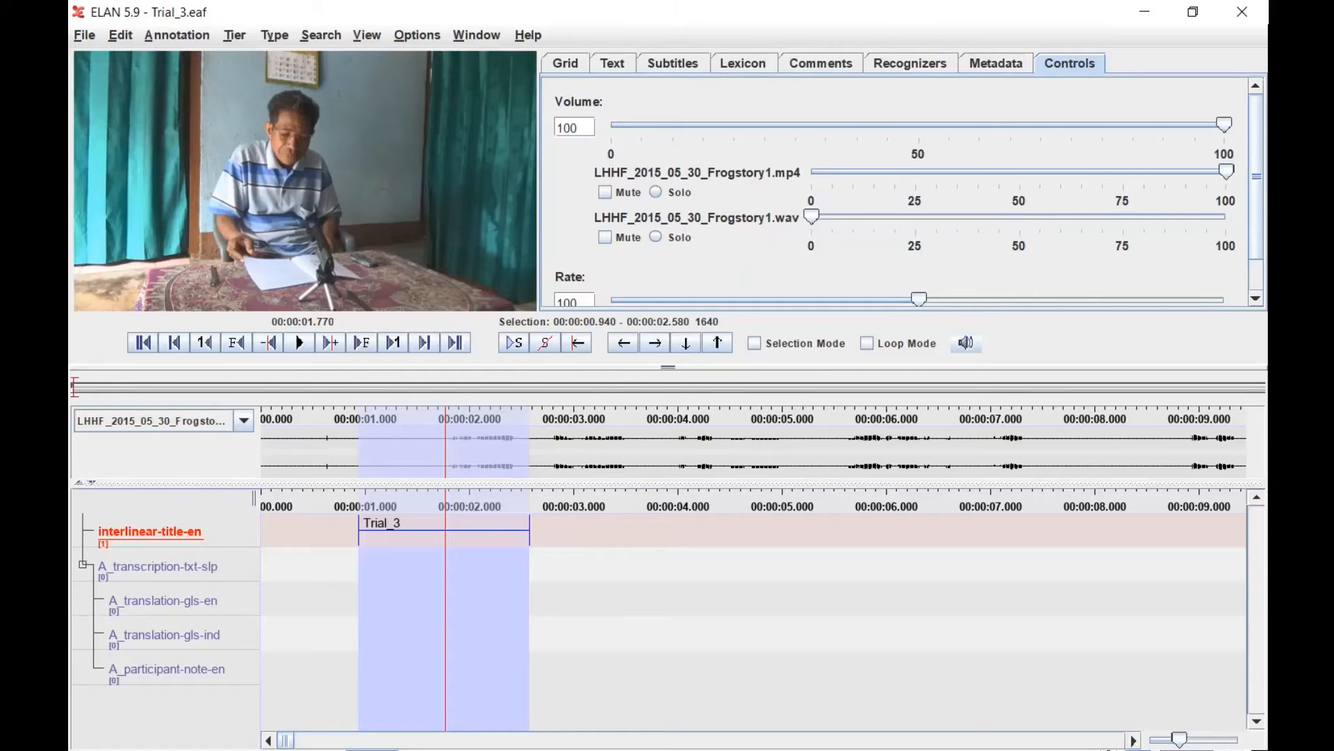
Save the transcription under the new file name "Frogstory" in the same folder.
{"action": "left_click", "coordinate": [88, 37]}
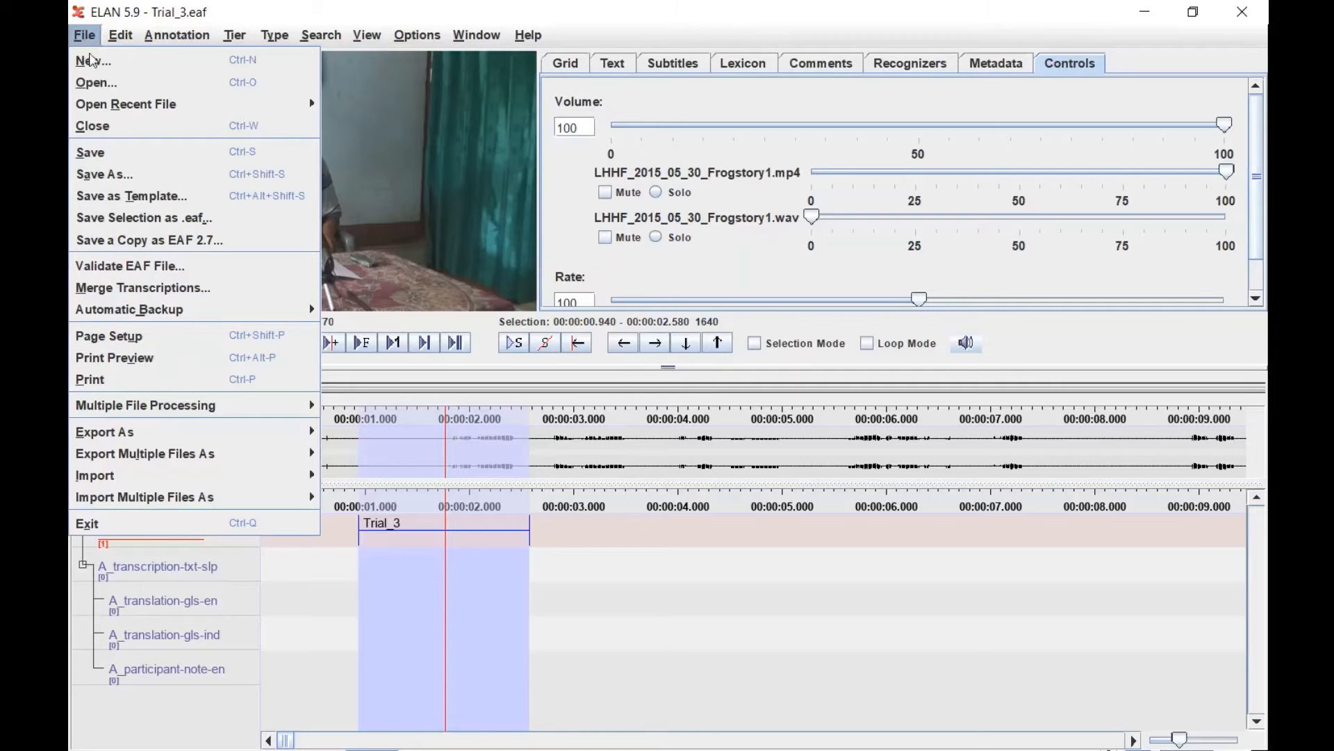
{"action": "left_click", "coordinate": [137, 170]}
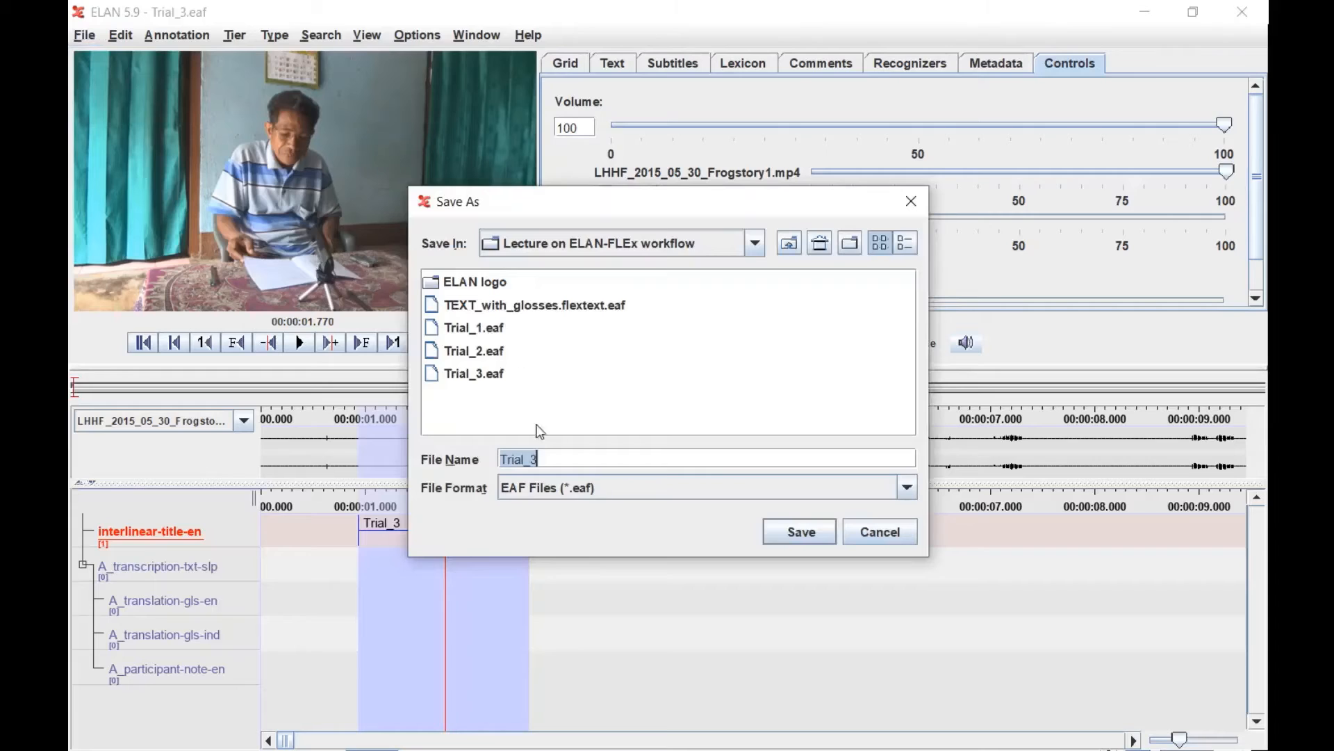
{"action": "type", "text": "Frogstory"}
{"action": "key", "text": "Return"}
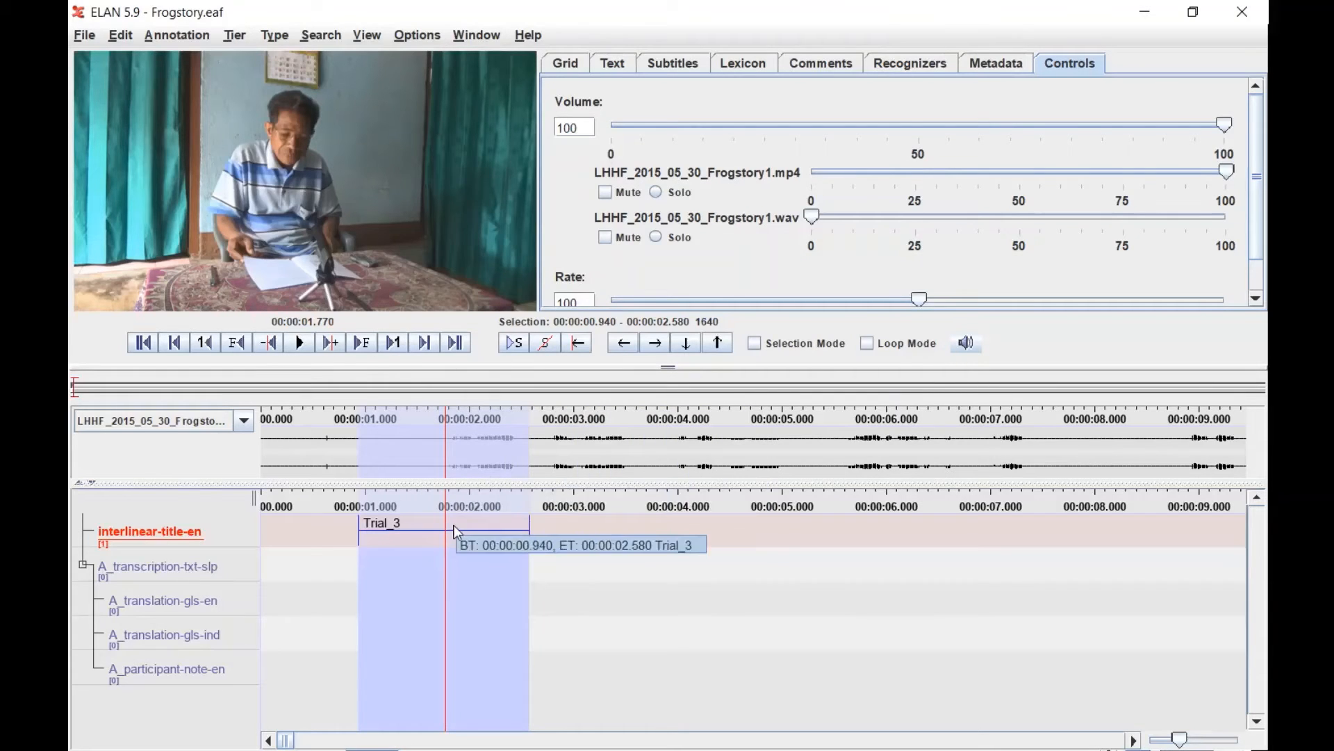
Change the text of the annotation on the interlinear-title-en tier to "Frogstory".
{"action": "double_click", "coordinate": [426, 534]}
{"action": "left_click_drag", "start_coordinate": [420, 533], "coordinate": [346, 528]}
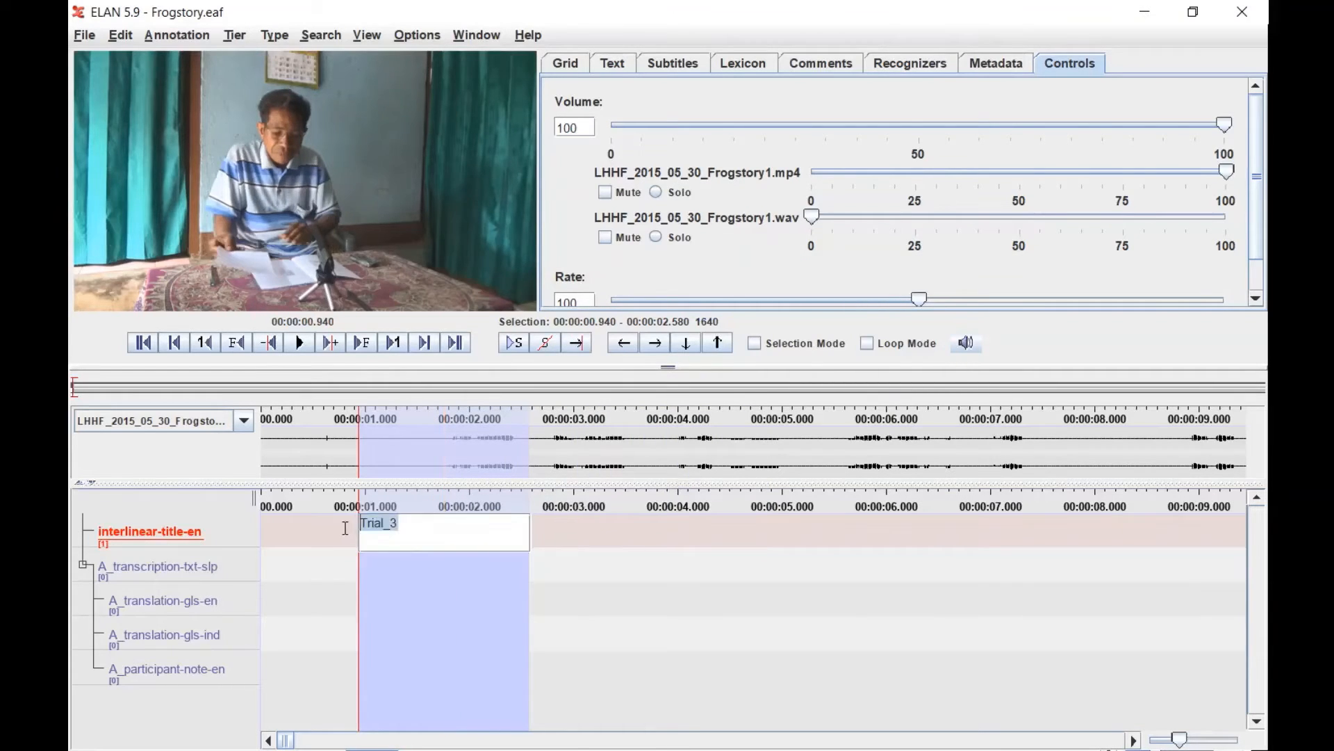
{"action": "type", "text": "Frogstory"}
{"action": "left_click", "coordinate": [385, 565]}
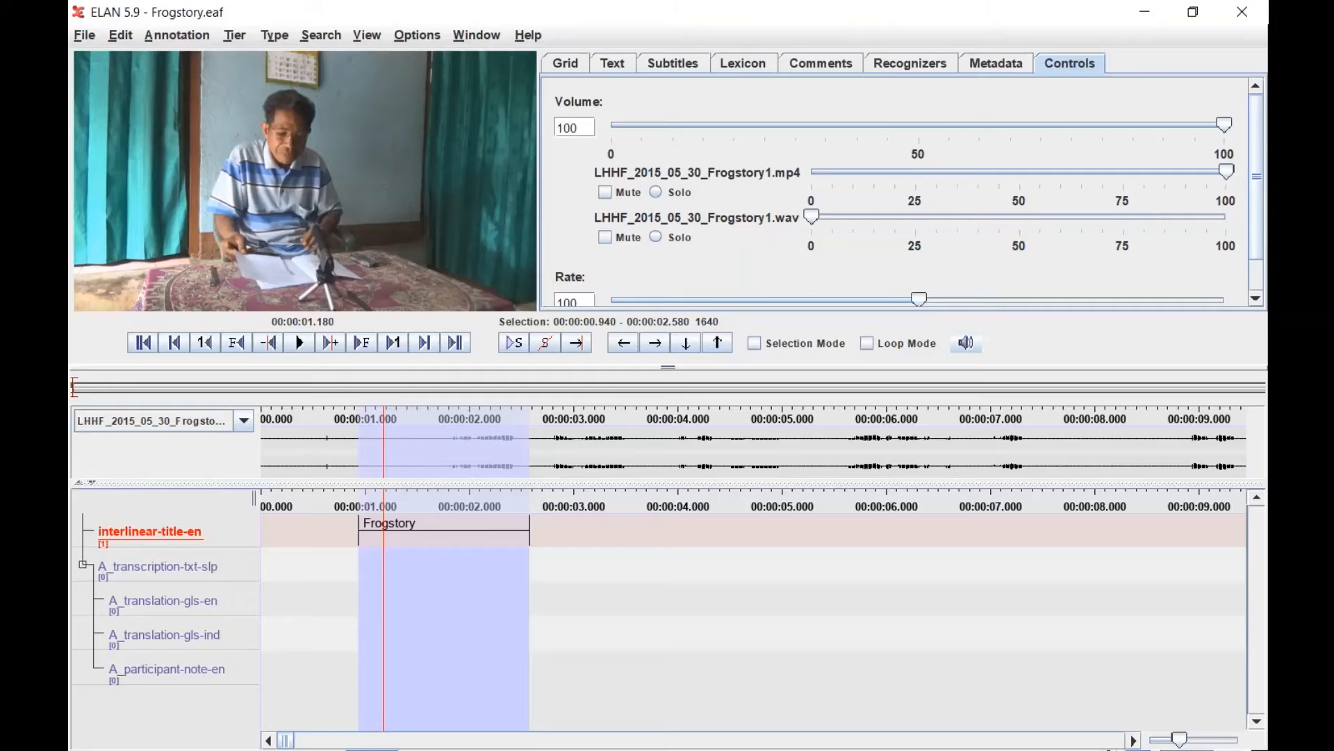
Add a new participant B based on the A_transcription-txt-slp tier structure, replacing the prefix A with B, without saving the process report.
{"action": "left_click", "coordinate": [237, 41]}
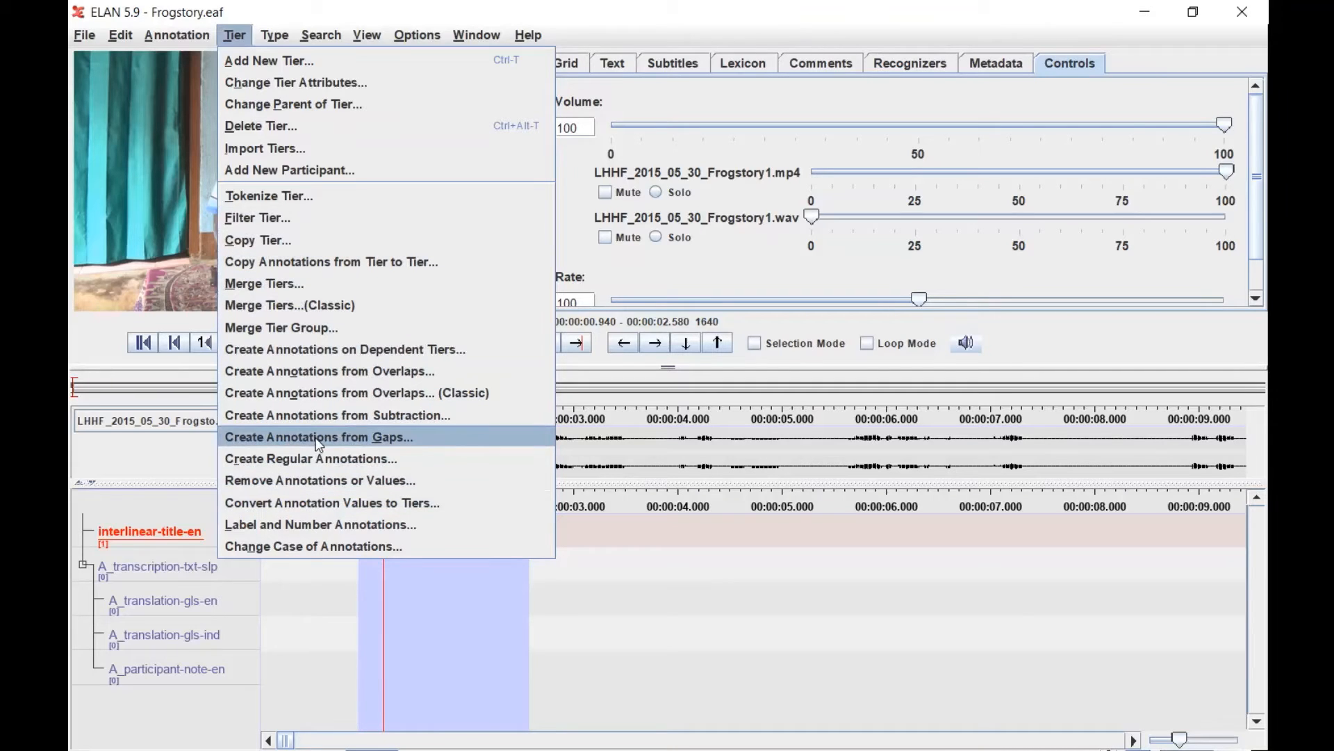
{"action": "left_click", "coordinate": [267, 170]}
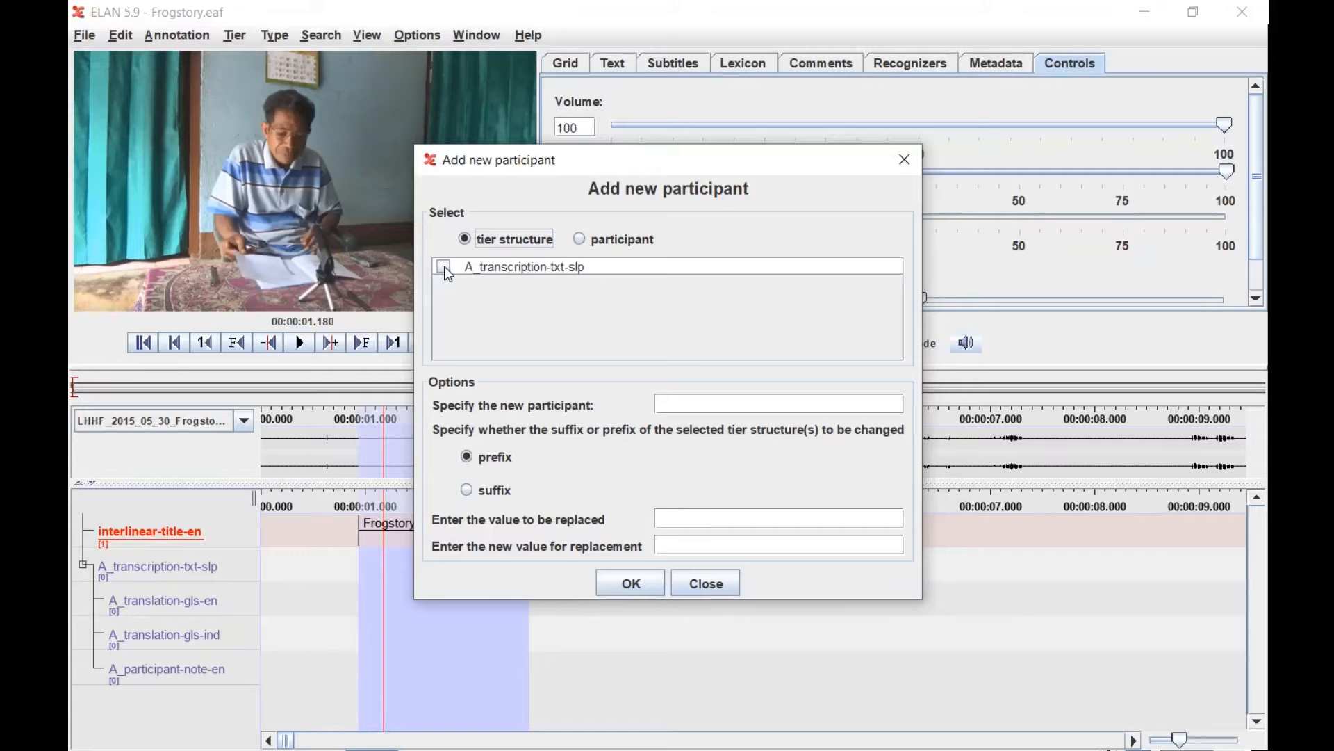
{"action": "left_click", "coordinate": [696, 398]}
{"action": "type", "text": "B"}
{"action": "left_click", "coordinate": [444, 267]}
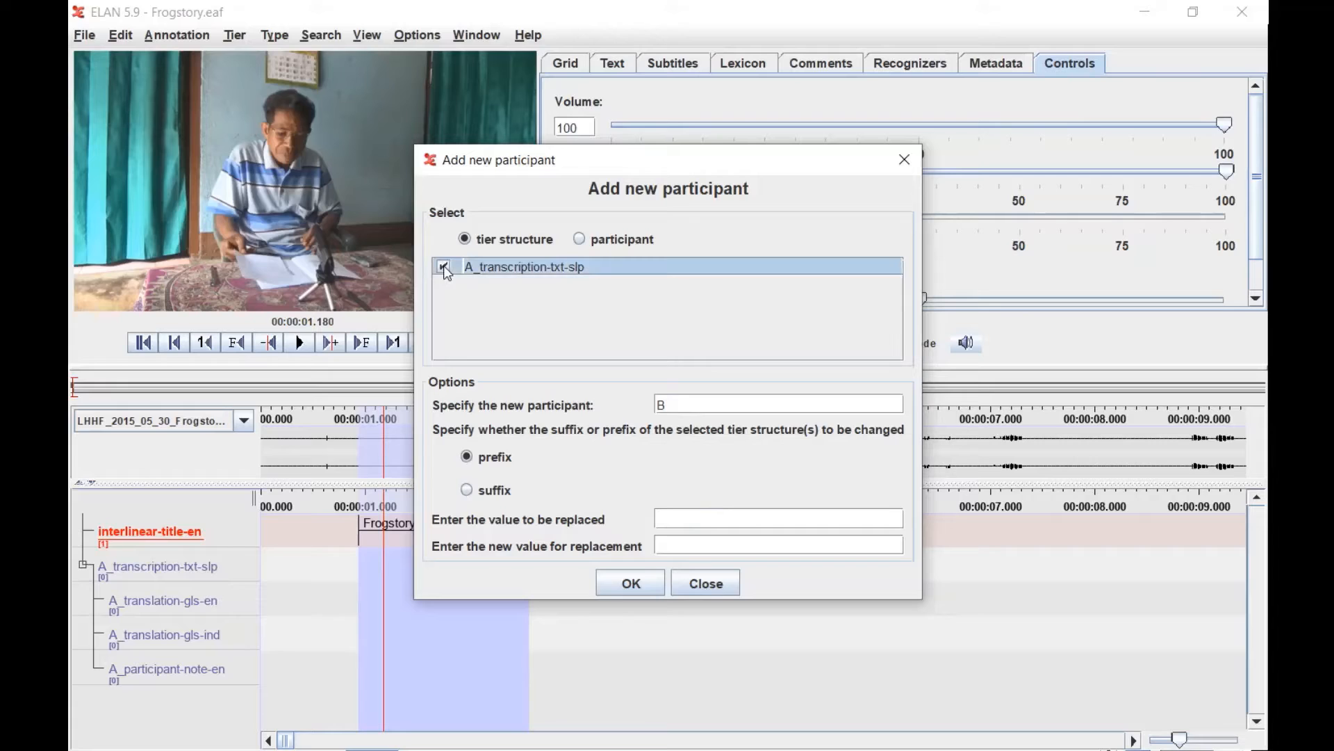
{"action": "left_click", "coordinate": [693, 518]}
{"action": "type", "text": "A"}
{"action": "left_click", "coordinate": [688, 543]}
{"action": "type", "text": "B"}
{"action": "left_click", "coordinate": [652, 590]}
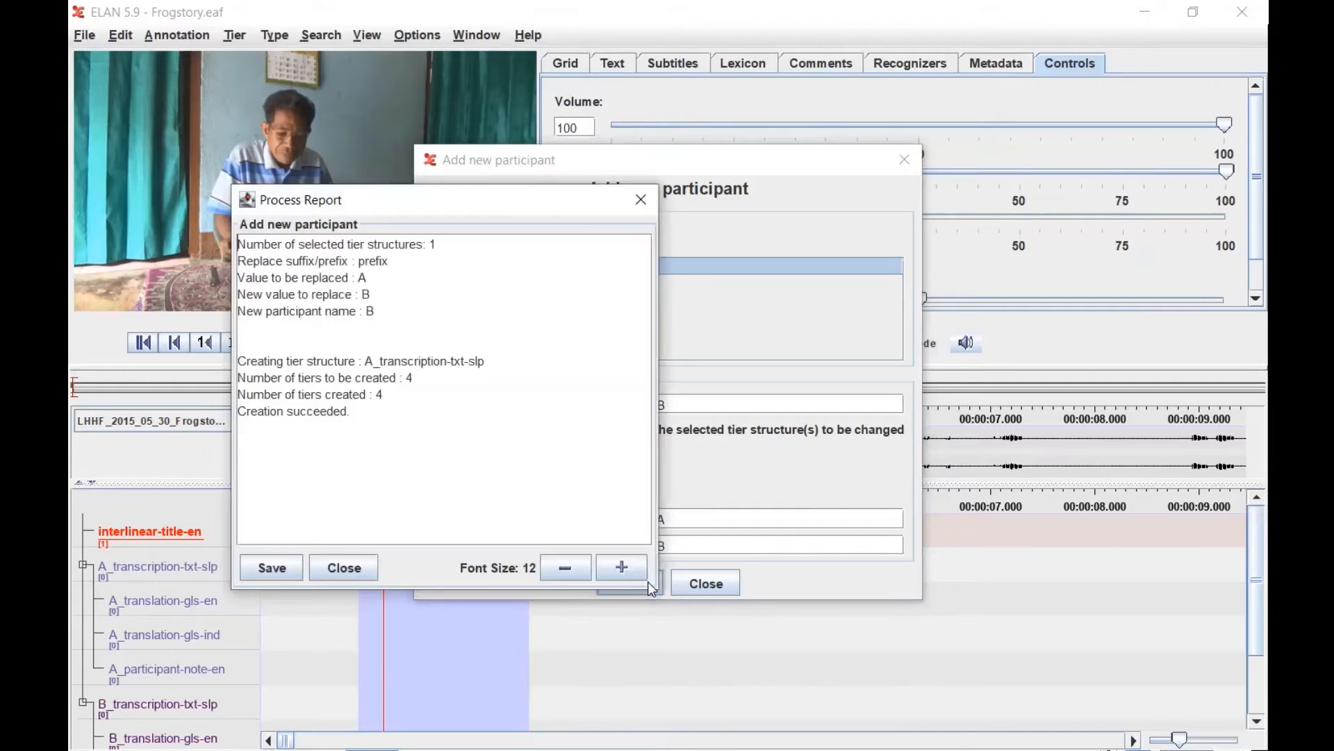
{"action": "left_click", "coordinate": [293, 569]}
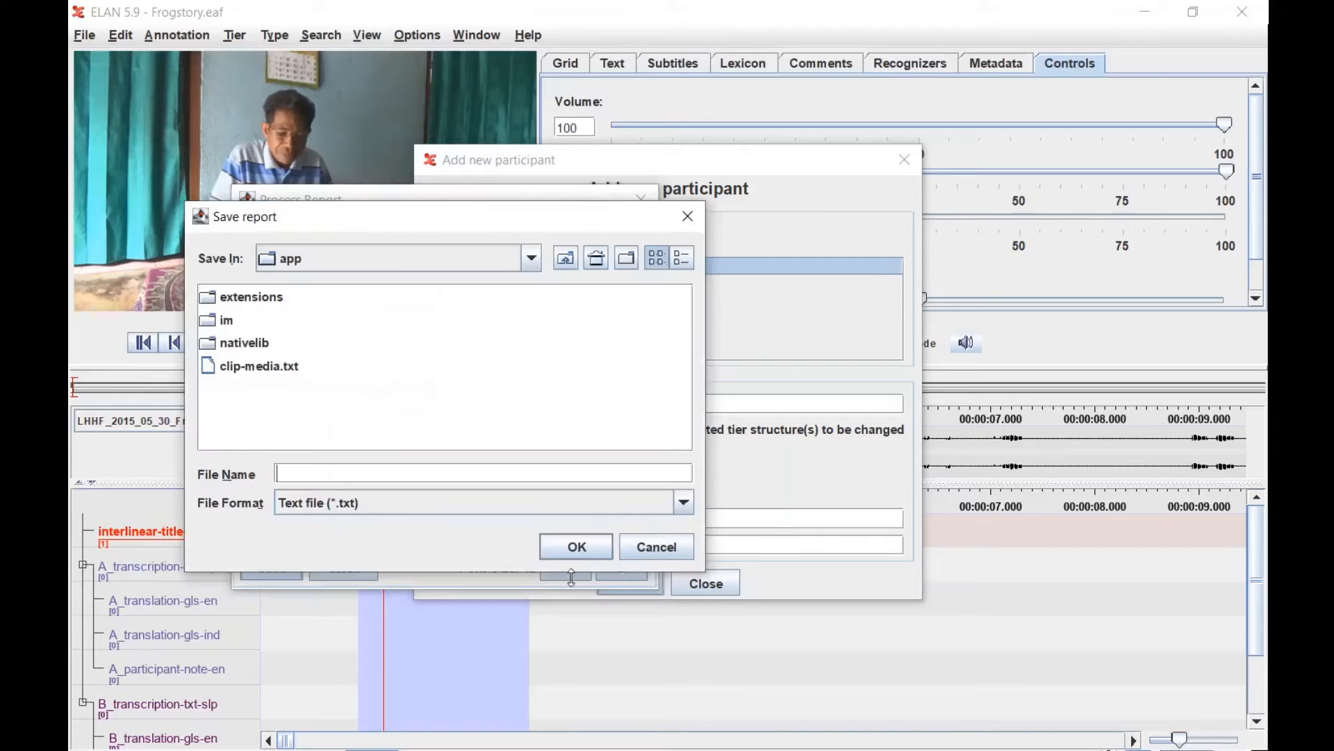
{"action": "left_click", "coordinate": [639, 549]}
{"action": "left_click", "coordinate": [368, 572]}
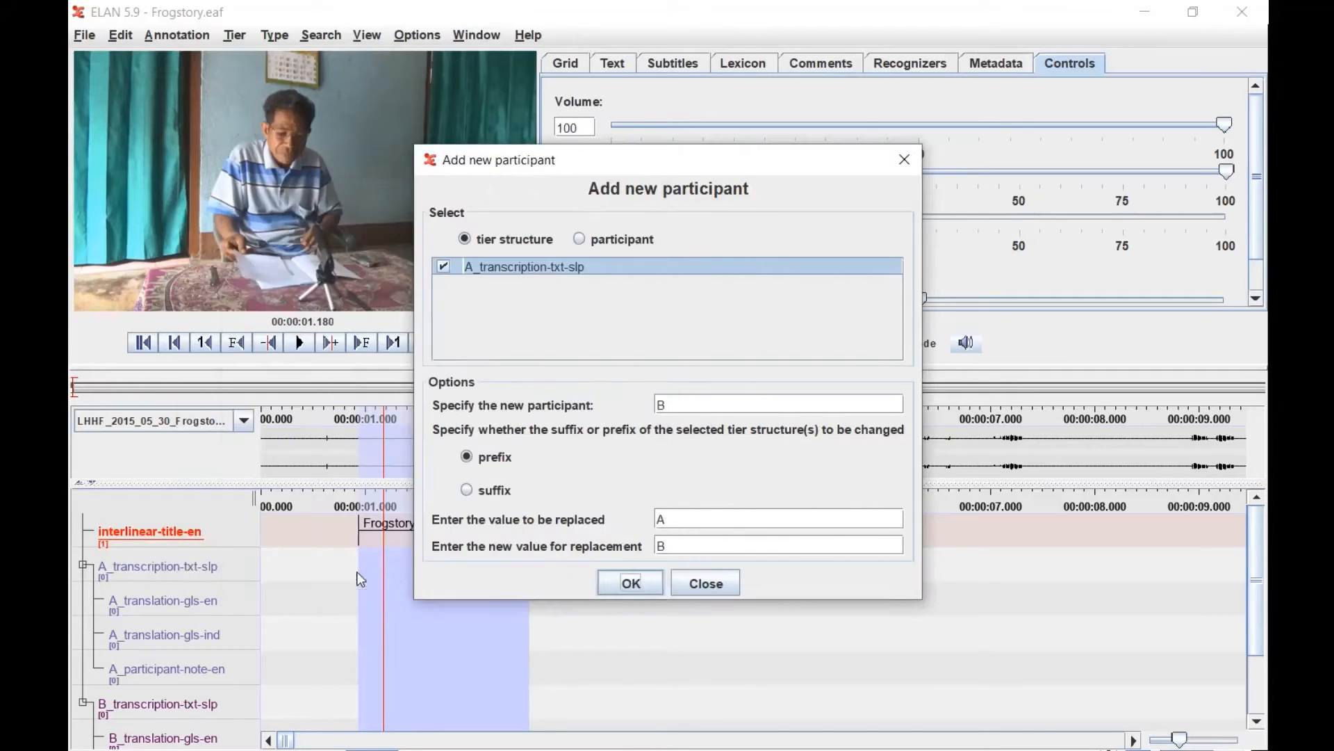
{"action": "left_click", "coordinate": [719, 585]}
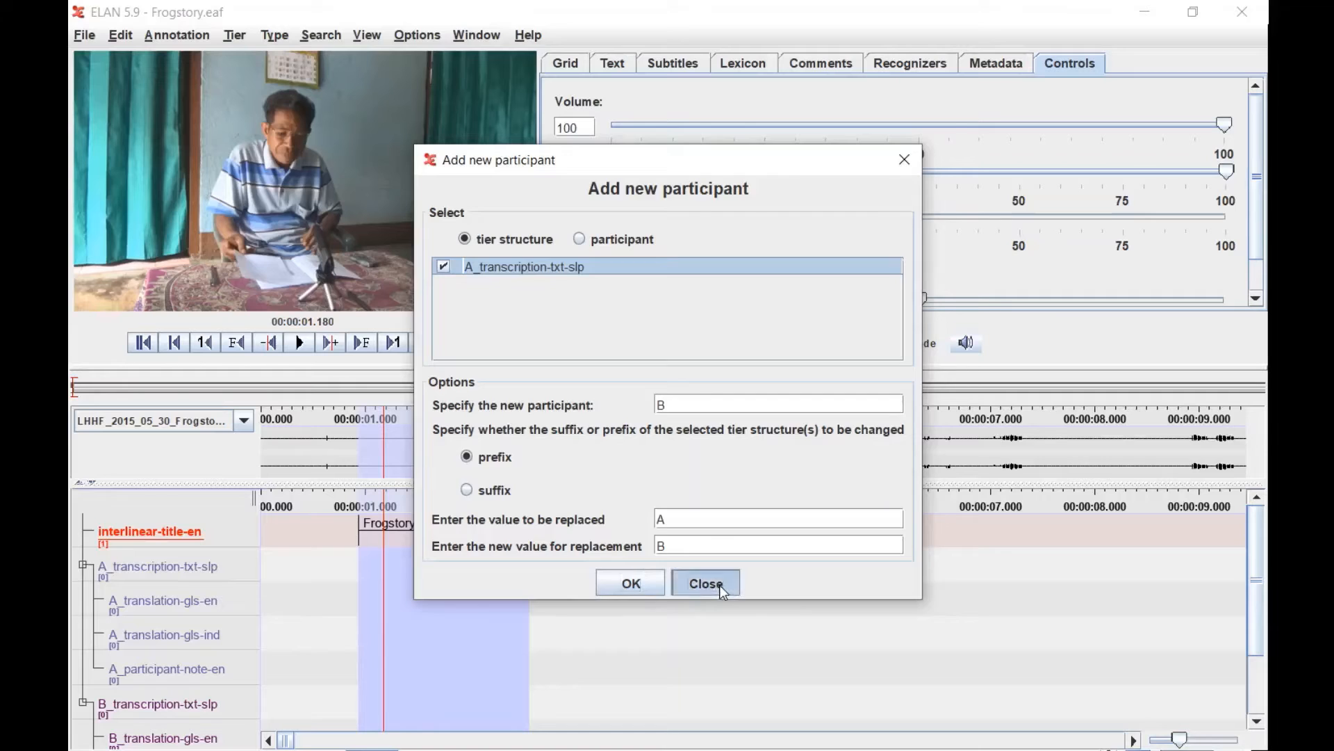
Enlarge the timeline area upward so that the full tier structures of participants A and B fit on screen.
{"action": "scroll", "coordinate": [229, 607], "scroll_direction": "down", "scroll_amount": 1}
{"action": "scroll", "coordinate": [233, 608], "scroll_direction": "down", "scroll_amount": 1}
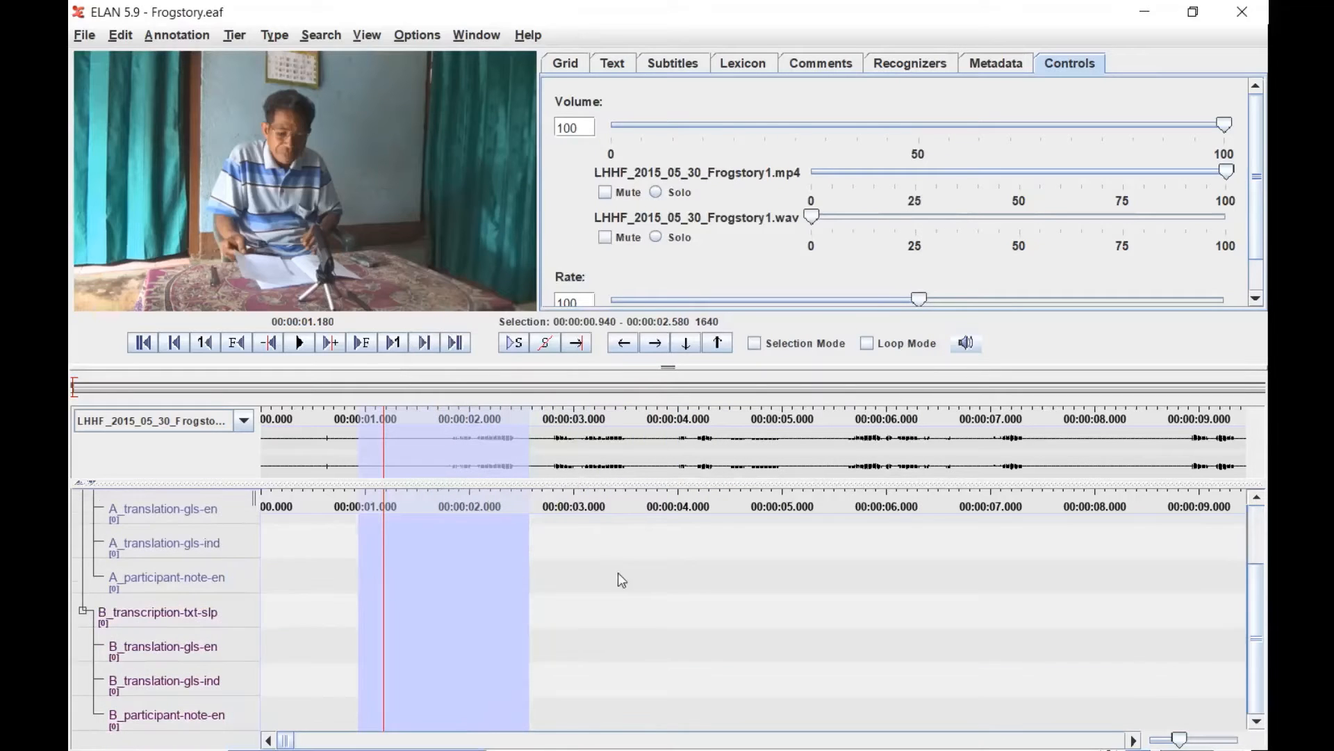
{"action": "scroll", "coordinate": [218, 612], "scroll_direction": "up", "scroll_amount": 1}
{"action": "scroll", "coordinate": [218, 612], "scroll_direction": "up", "scroll_amount": 1}
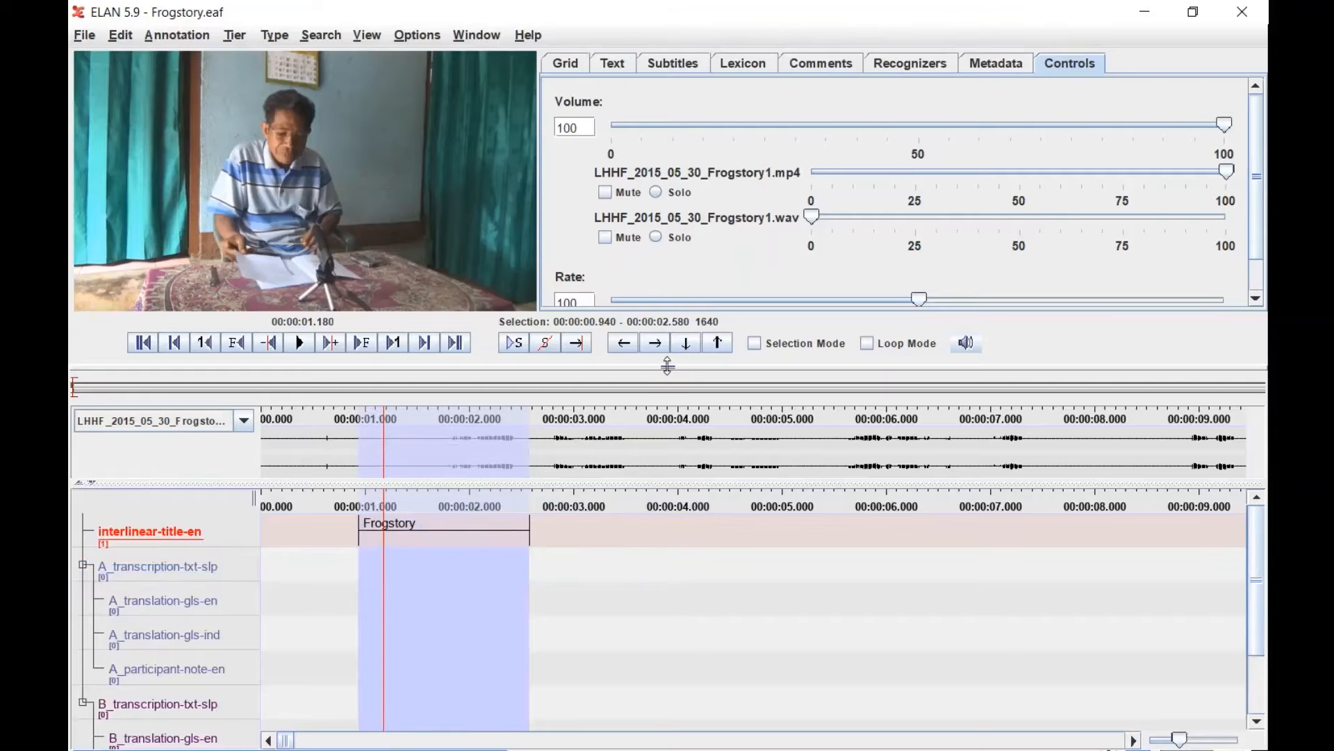
{"action": "left_click_drag", "start_coordinate": [668, 366], "coordinate": [648, 203]}
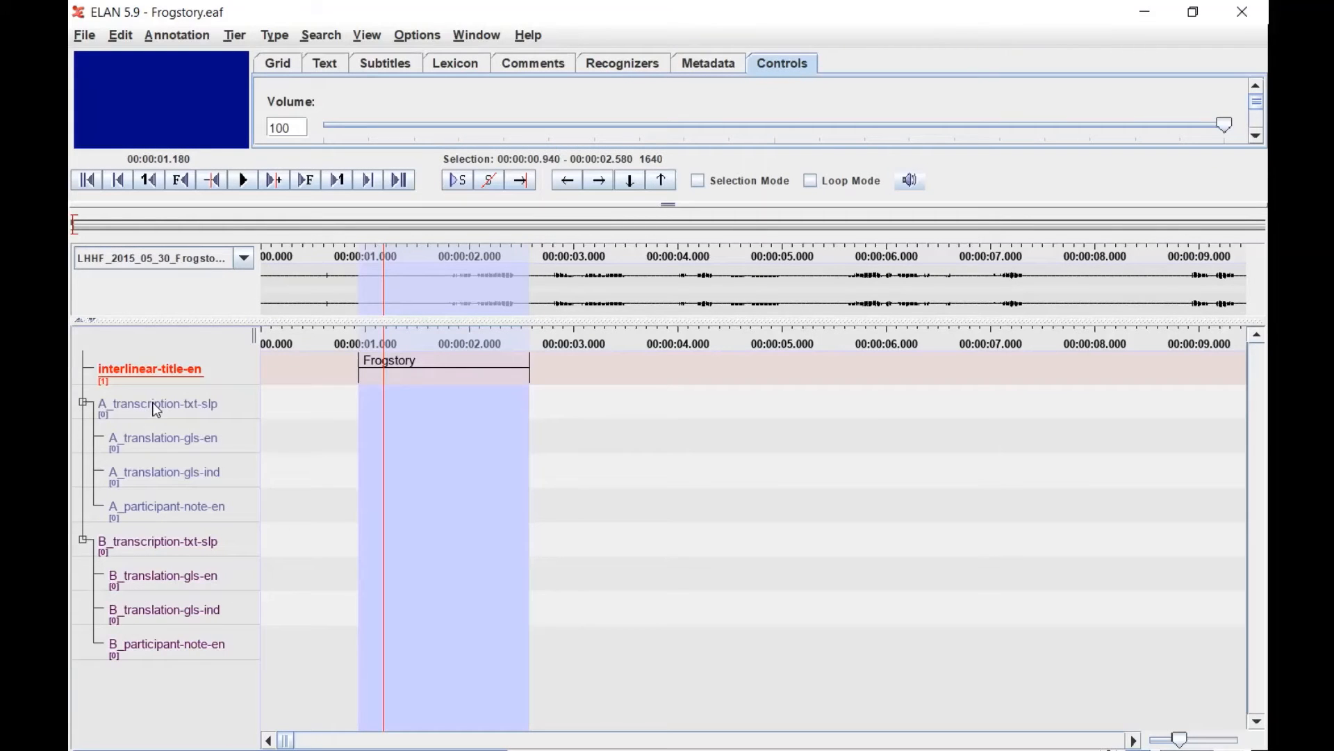
Examine the tier attributes of the A and B tiers, checking each one's name prefix, participant, parent tier and type.
{"action": "left_click", "coordinate": [235, 39]}
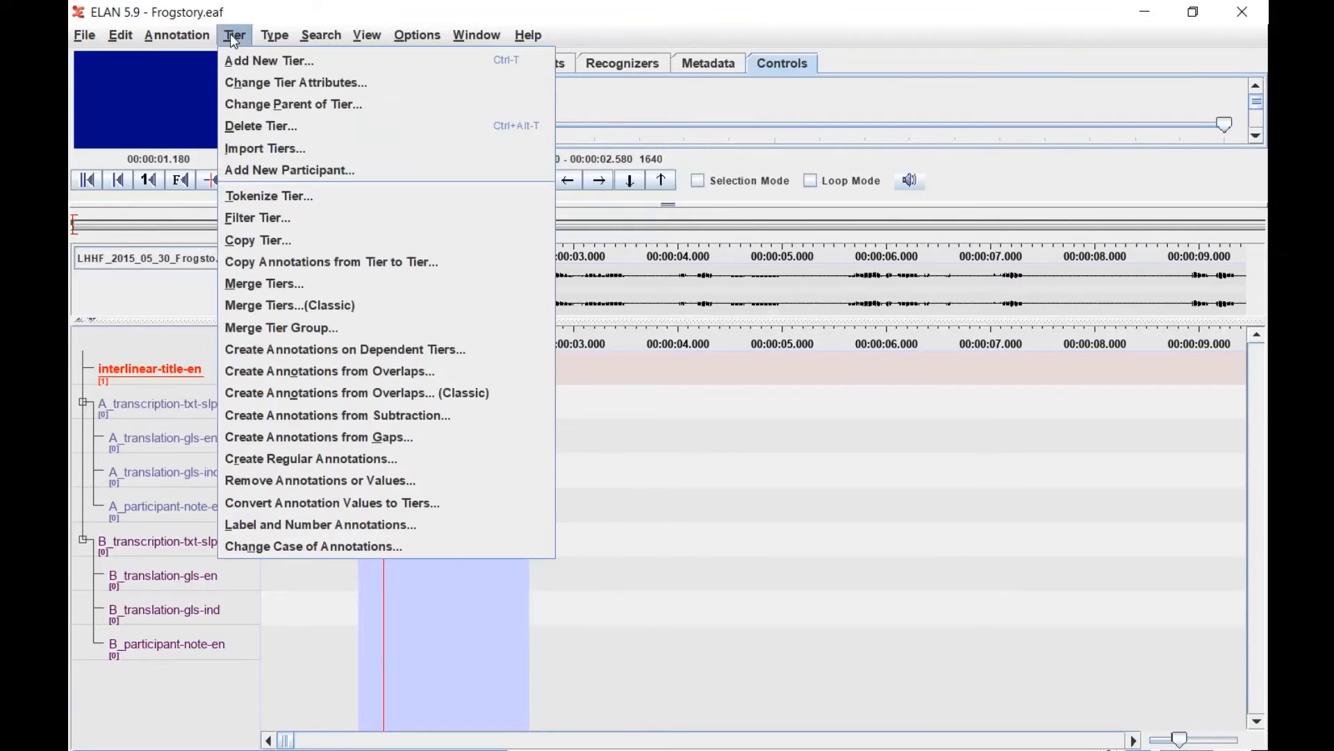
{"action": "left_click", "coordinate": [275, 87]}
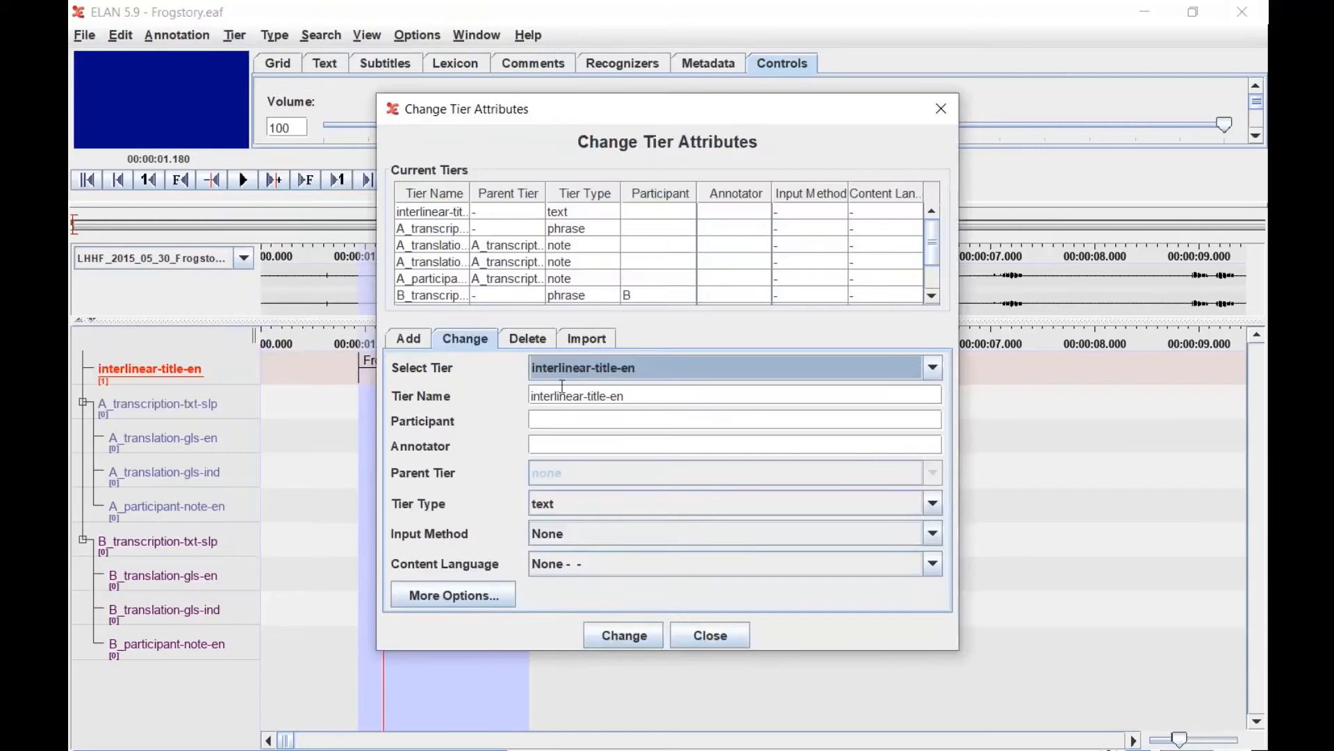
{"action": "left_click", "coordinate": [458, 227]}
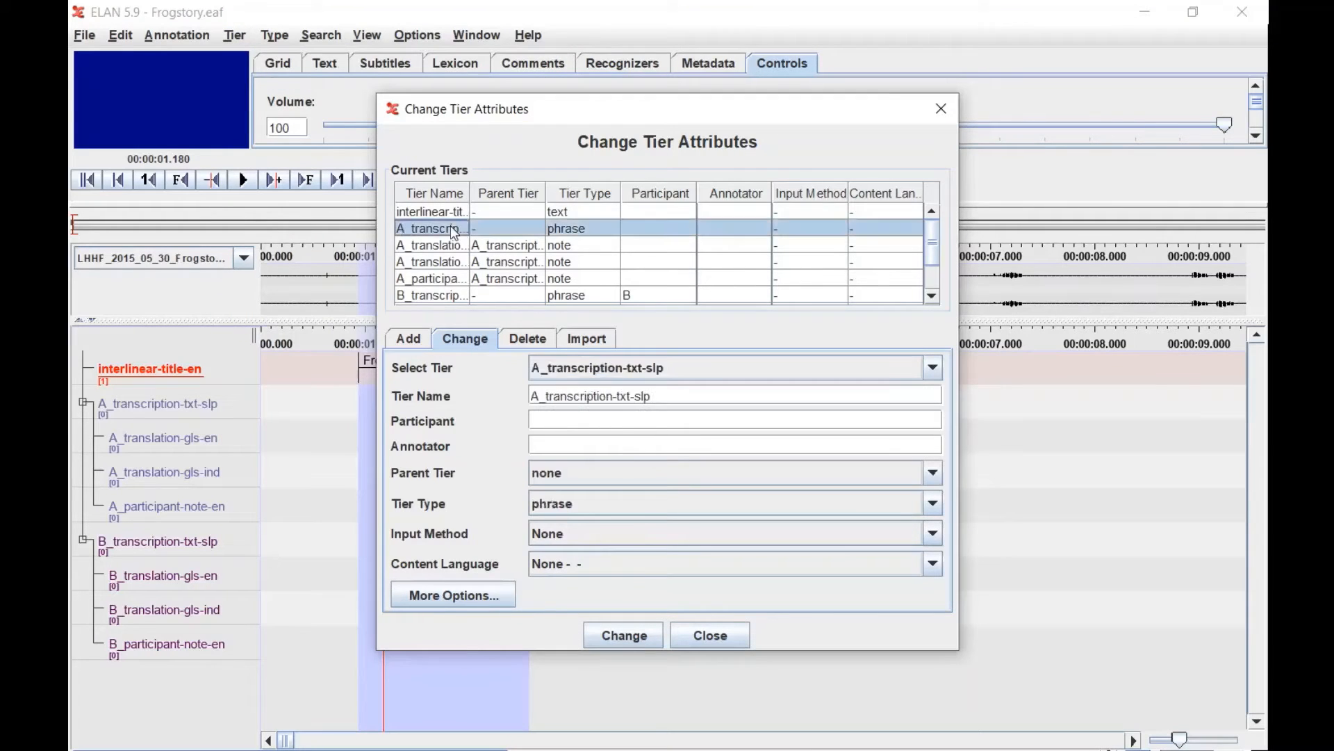
{"action": "left_click_drag", "start_coordinate": [539, 395], "coordinate": [531, 397]}
{"action": "left_click", "coordinate": [438, 247]}
{"action": "left_click", "coordinate": [427, 266]}
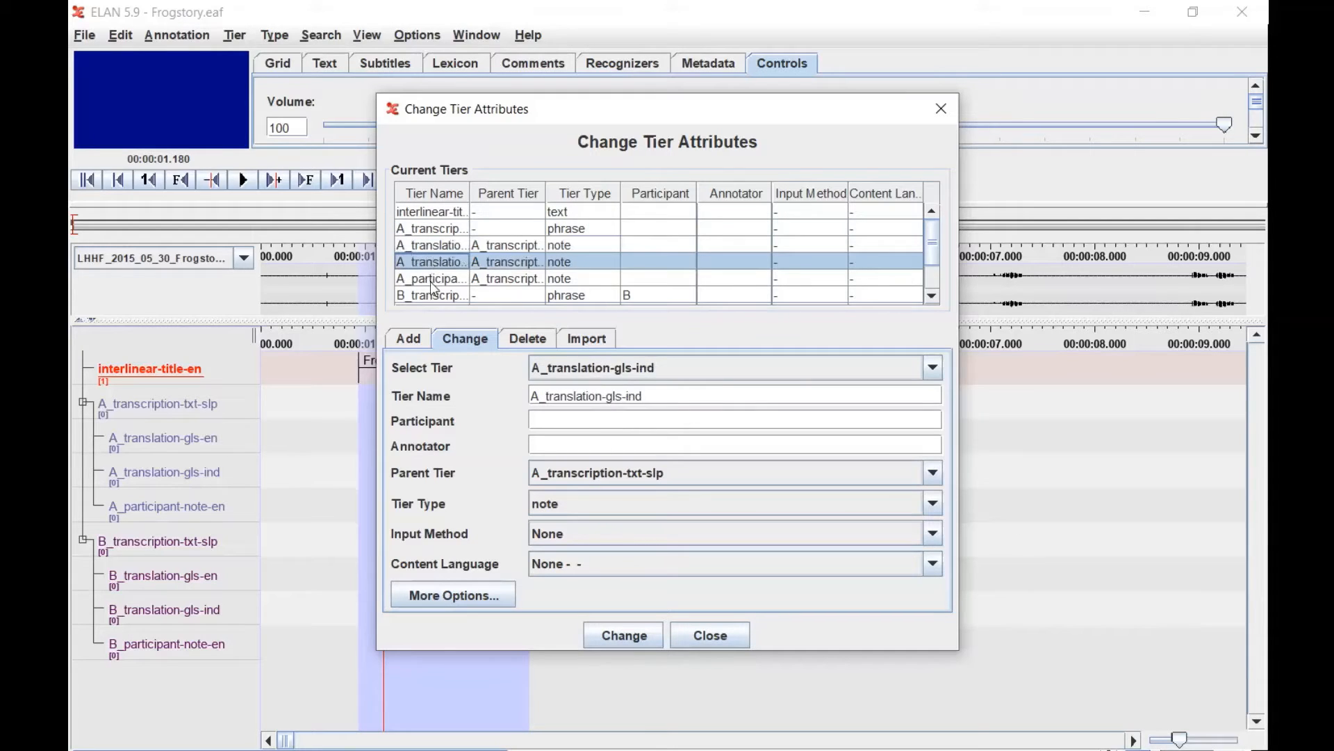
{"action": "left_click", "coordinate": [432, 279]}
{"action": "left_click", "coordinate": [437, 294]}
{"action": "scroll", "coordinate": [457, 276], "scroll_direction": "down", "scroll_amount": 1}
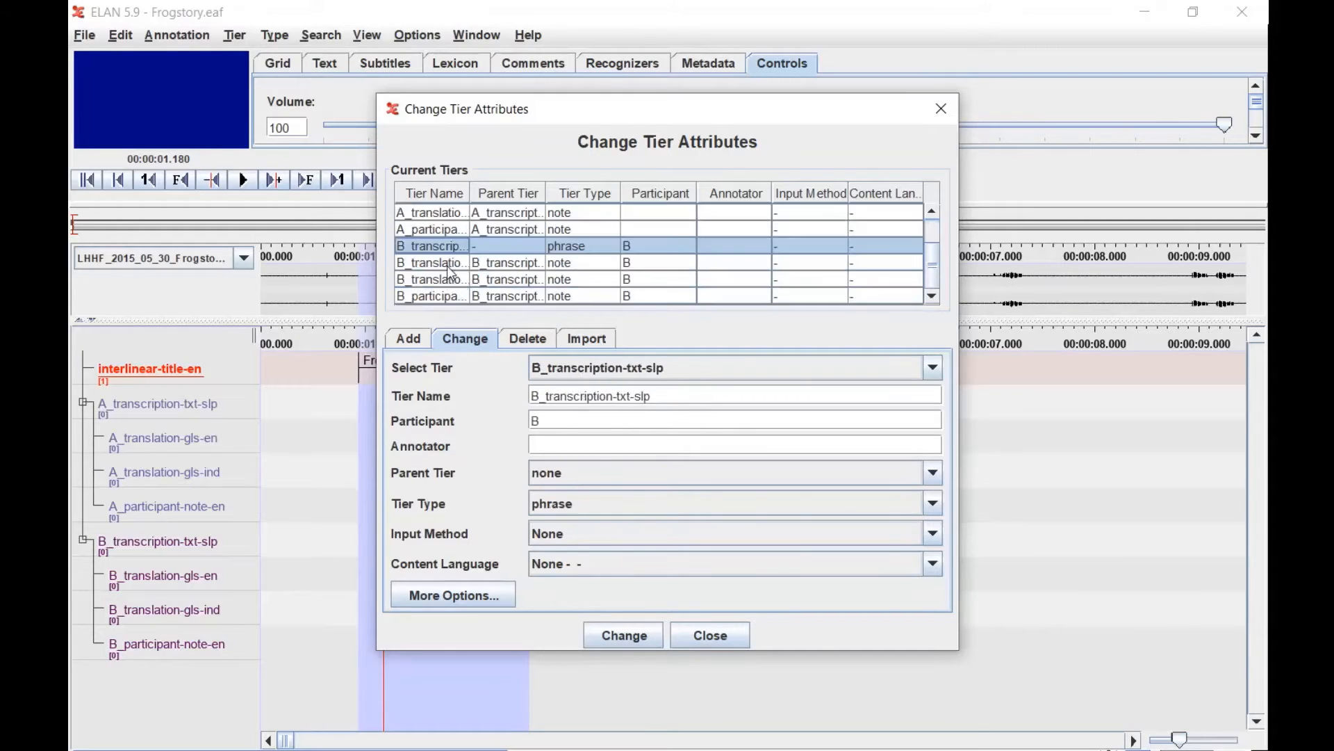
{"action": "left_click", "coordinate": [449, 265]}
{"action": "left_click", "coordinate": [450, 279]}
{"action": "left_click", "coordinate": [453, 294]}
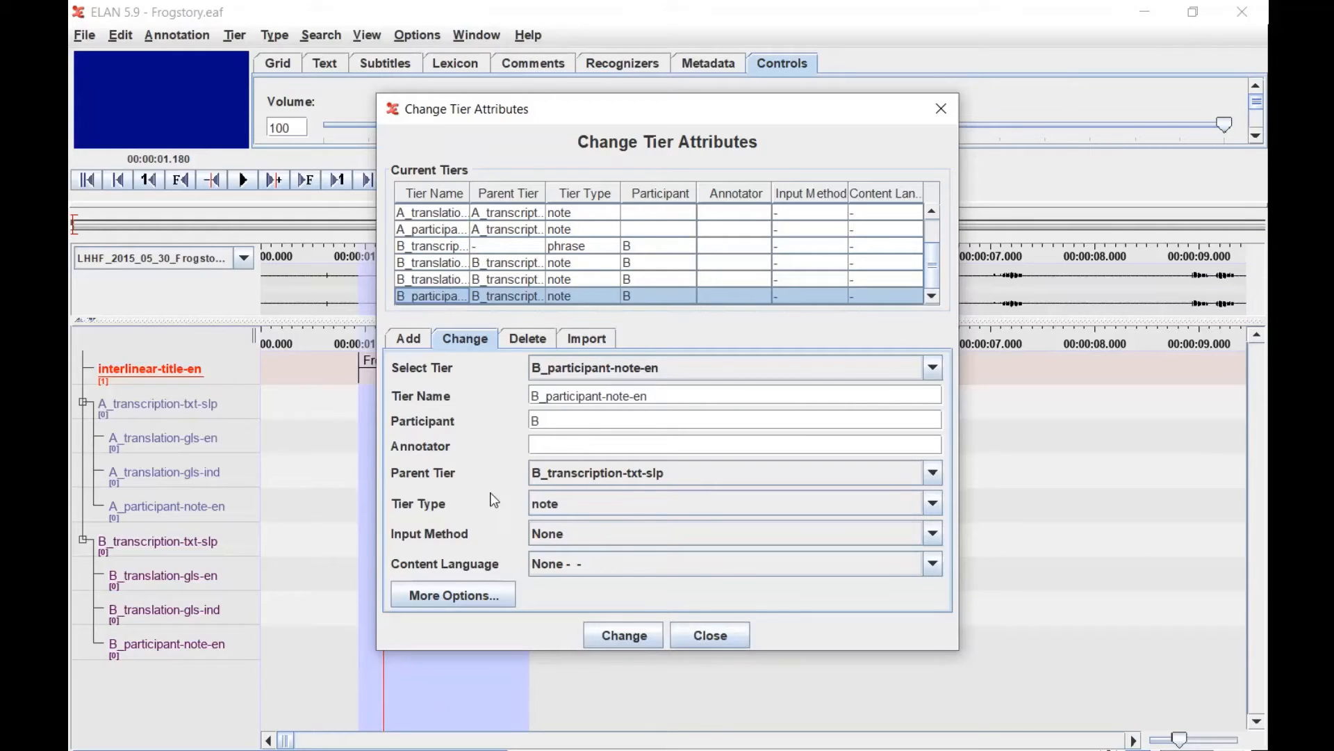
{"action": "left_click", "coordinate": [719, 641]}
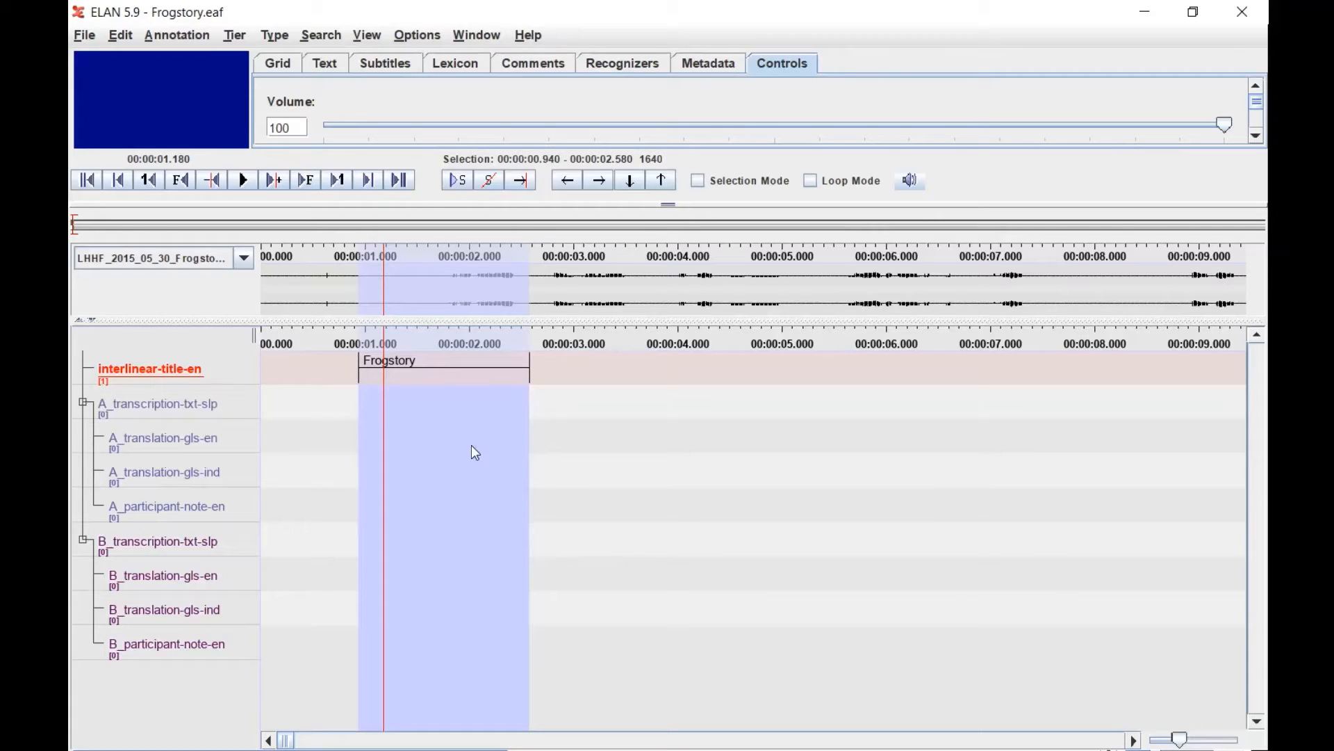
Switch to Segmentation Mode and make A_transcription-txt-slp the active tier.
{"action": "left_click", "coordinate": [418, 37]}
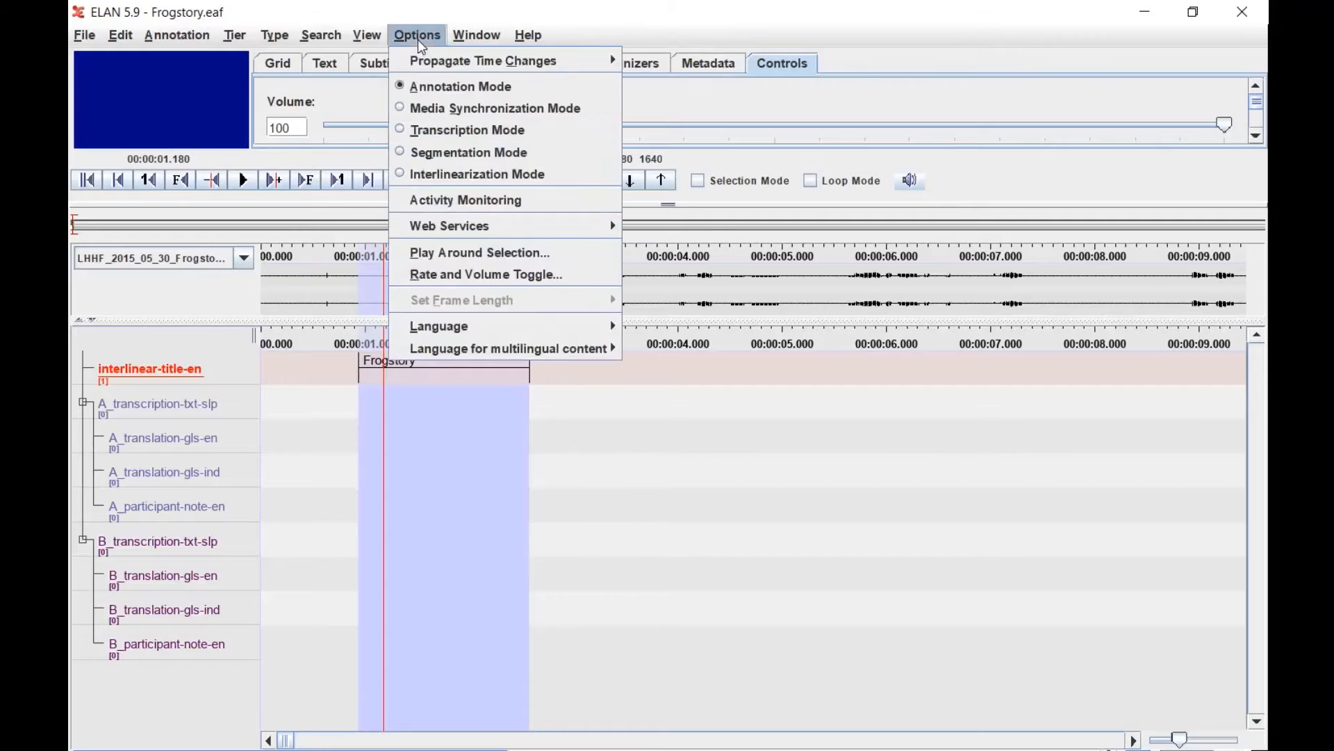
{"action": "left_click", "coordinate": [444, 153]}
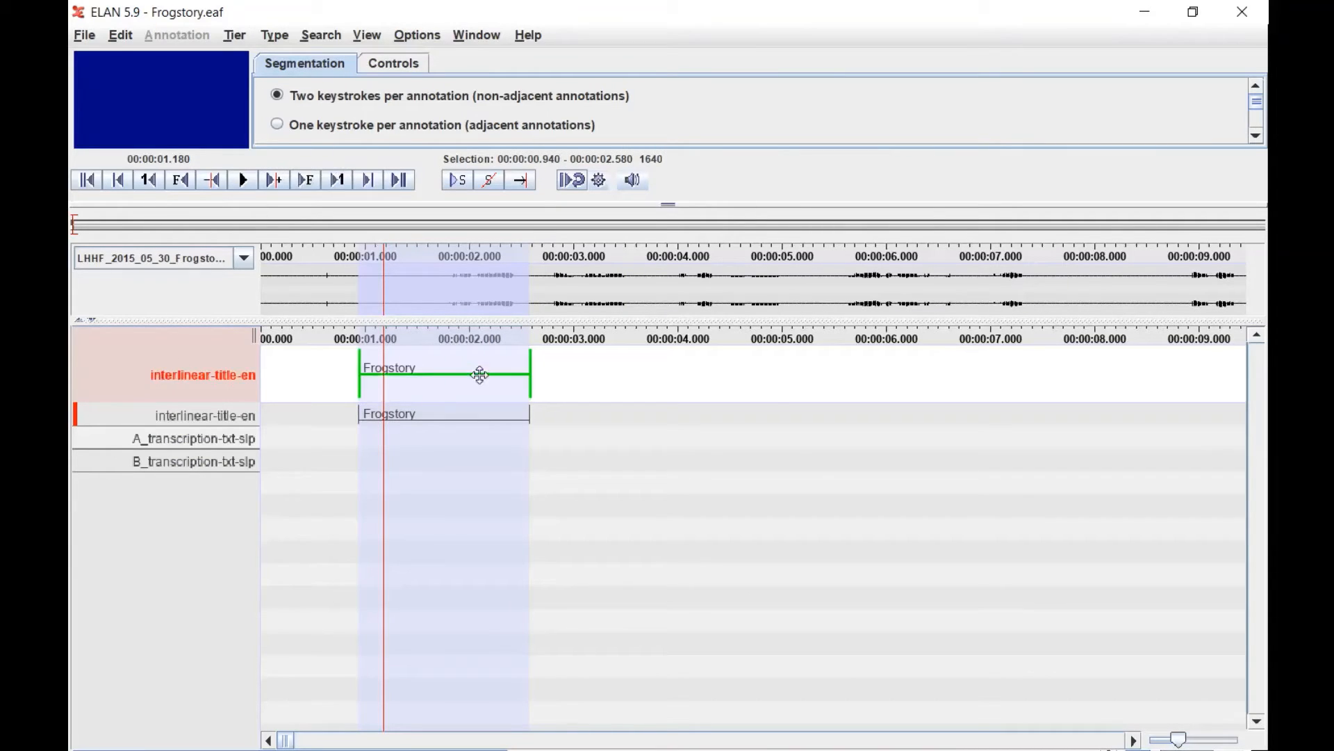
{"action": "left_click", "coordinate": [199, 445]}
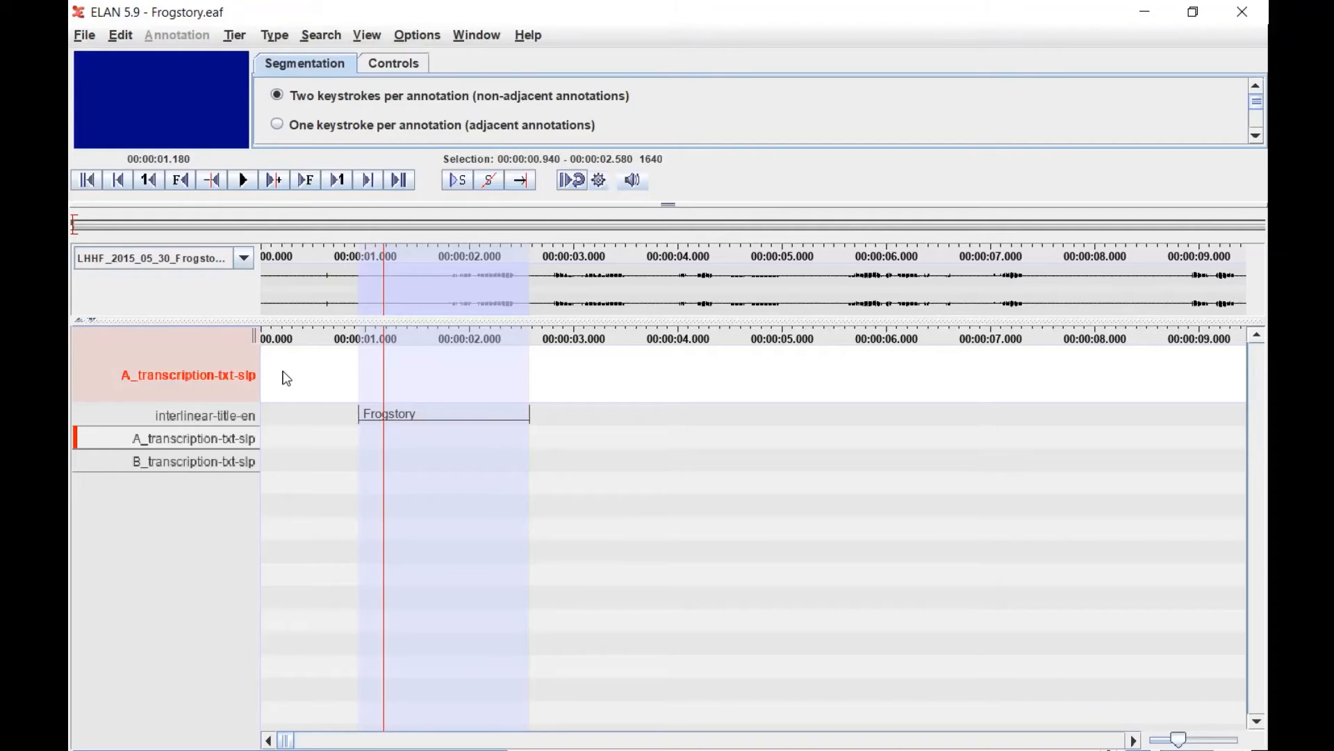
{"action": "left_click", "coordinate": [192, 466]}
{"action": "left_click", "coordinate": [181, 437]}
Play the recording from about 1:35.6 and again from about 4:38.3 to listen for a passage to segment.
{"action": "left_click_drag", "start_coordinate": [286, 741], "coordinate": [368, 741]}
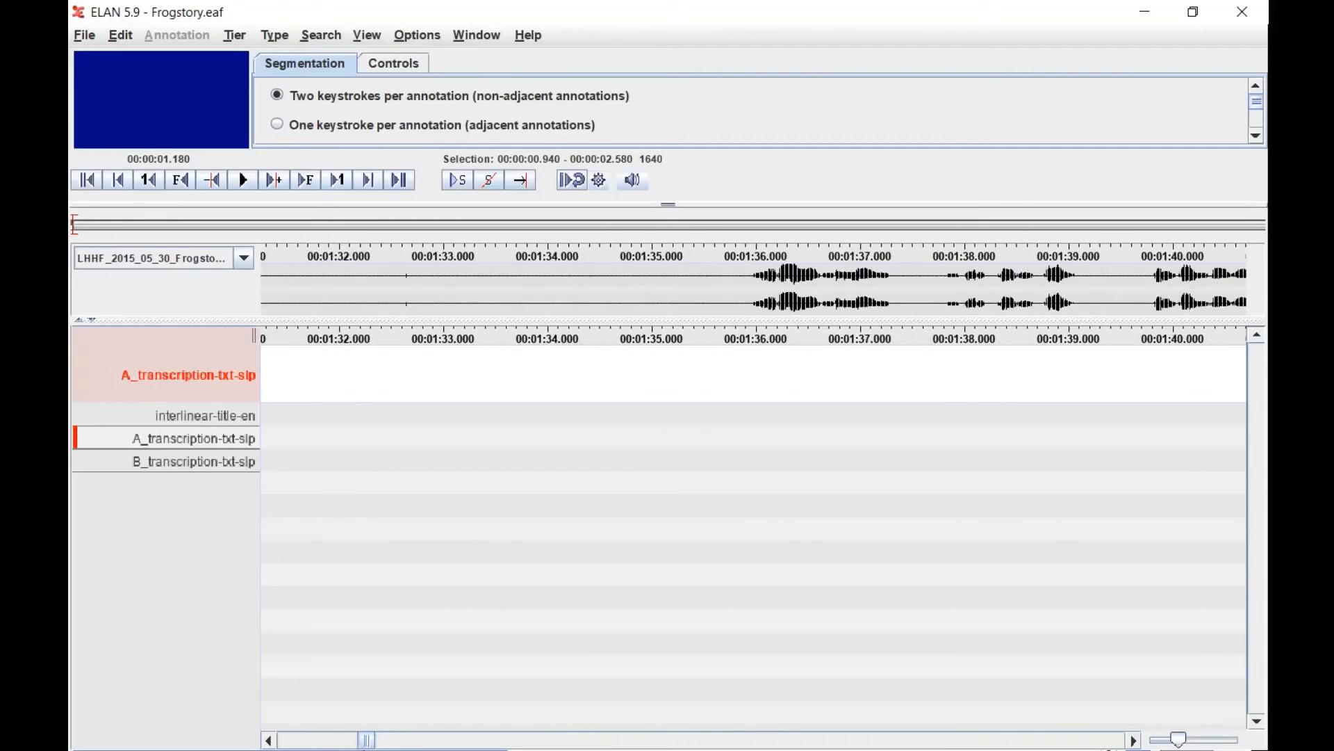
{"action": "left_click", "coordinate": [711, 376]}
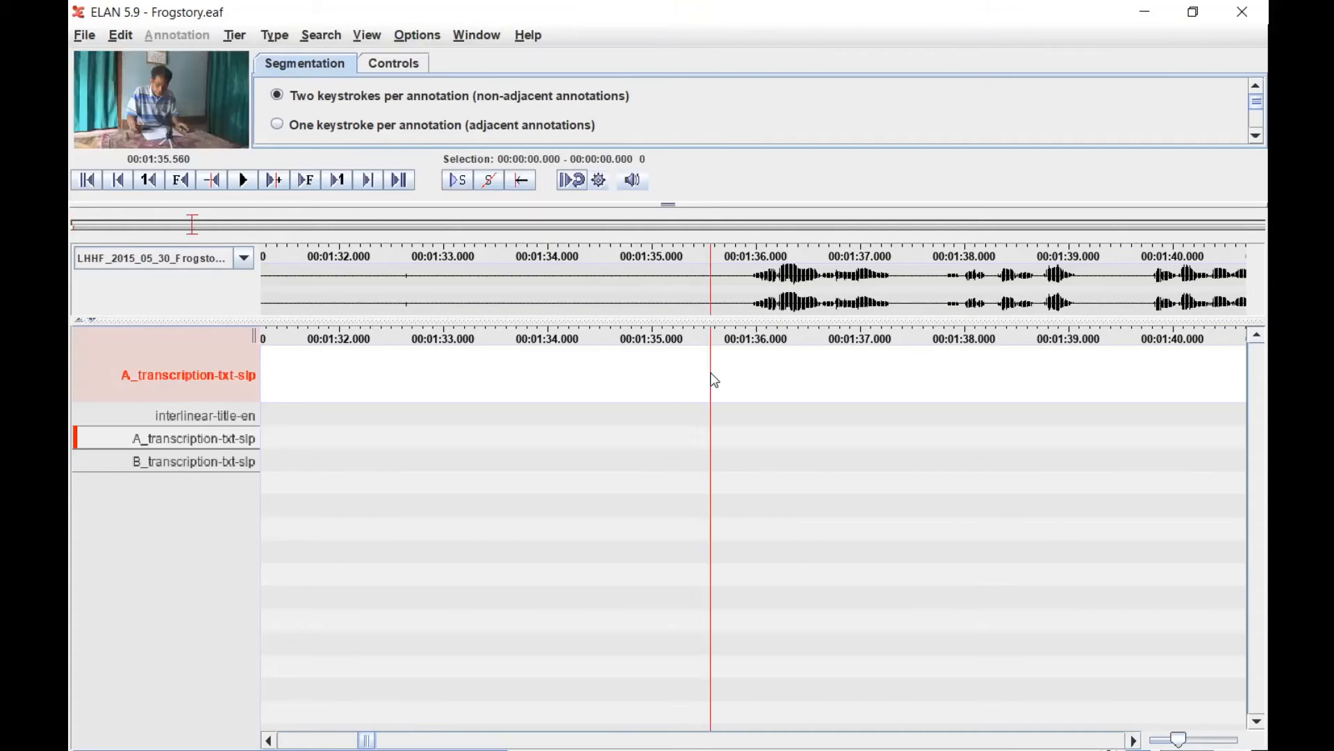
{"action": "left_click", "coordinate": [244, 181]}
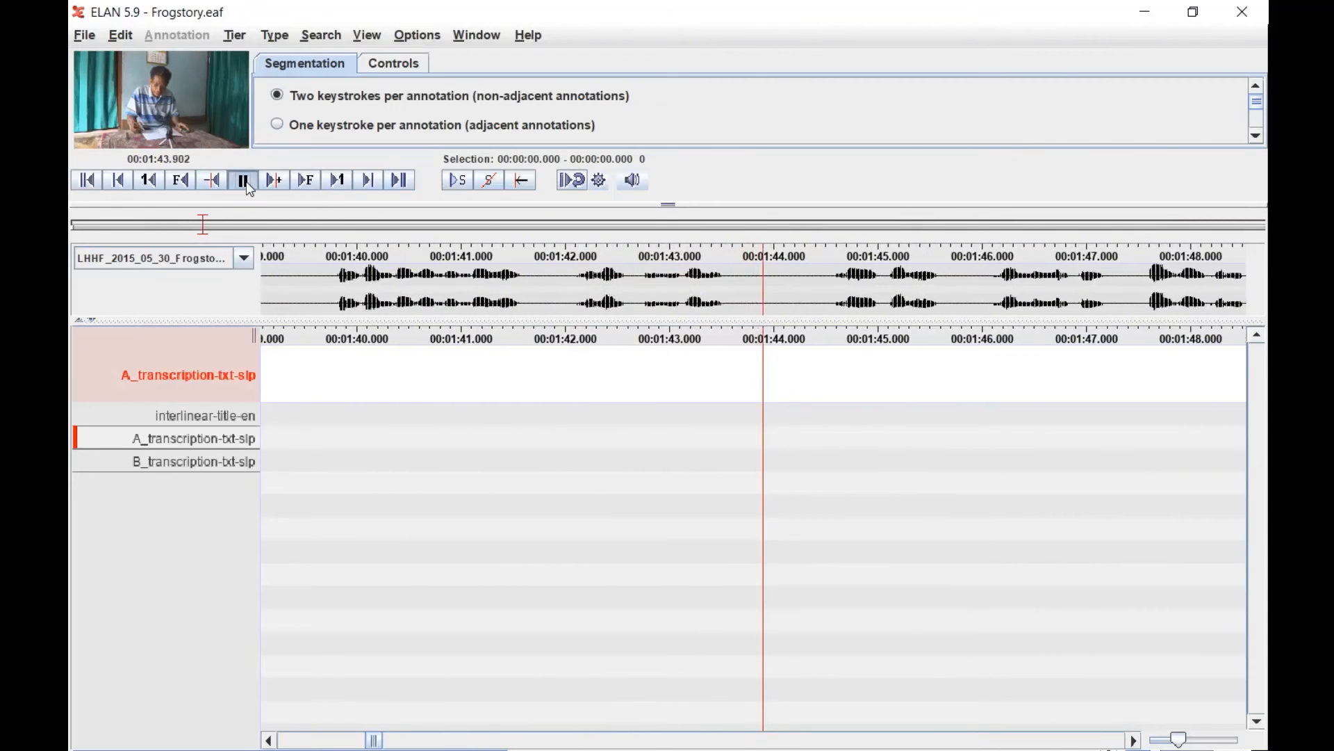
{"action": "left_click", "coordinate": [247, 184]}
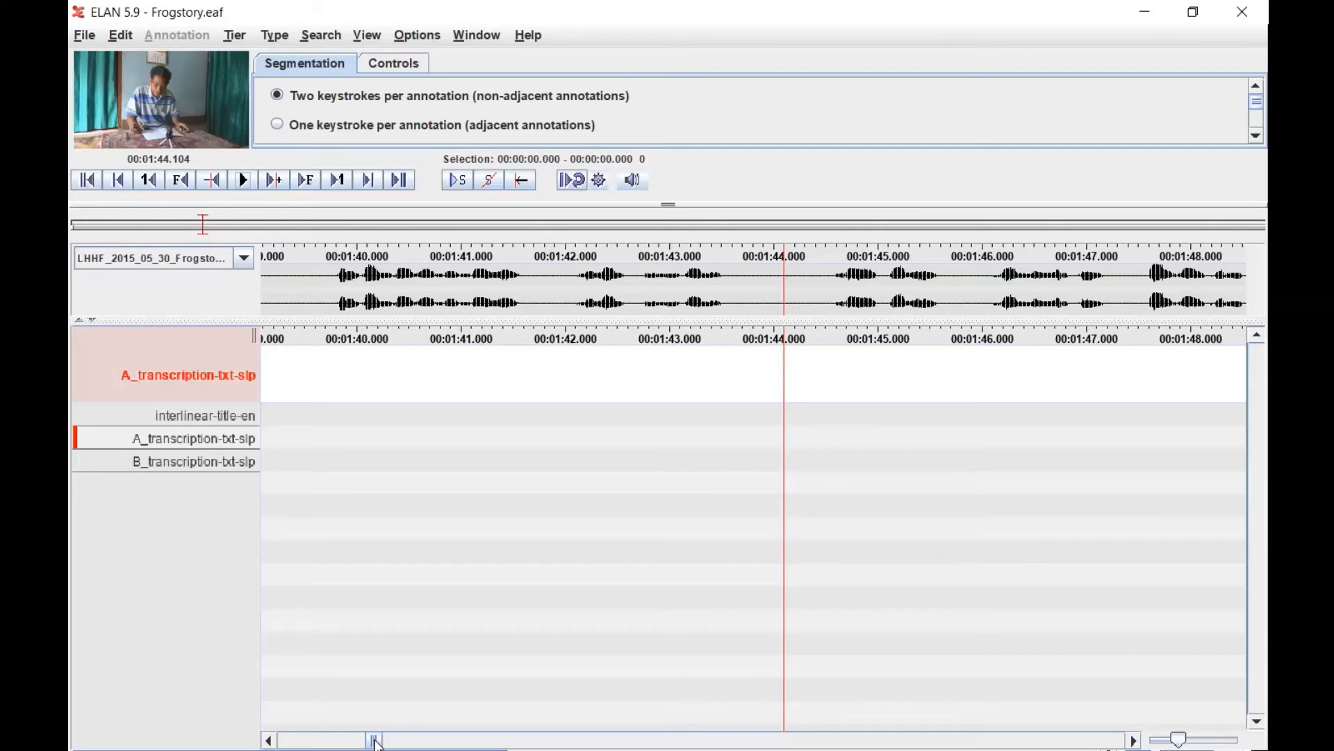
{"action": "left_click_drag", "start_coordinate": [376, 743], "coordinate": [530, 741]}
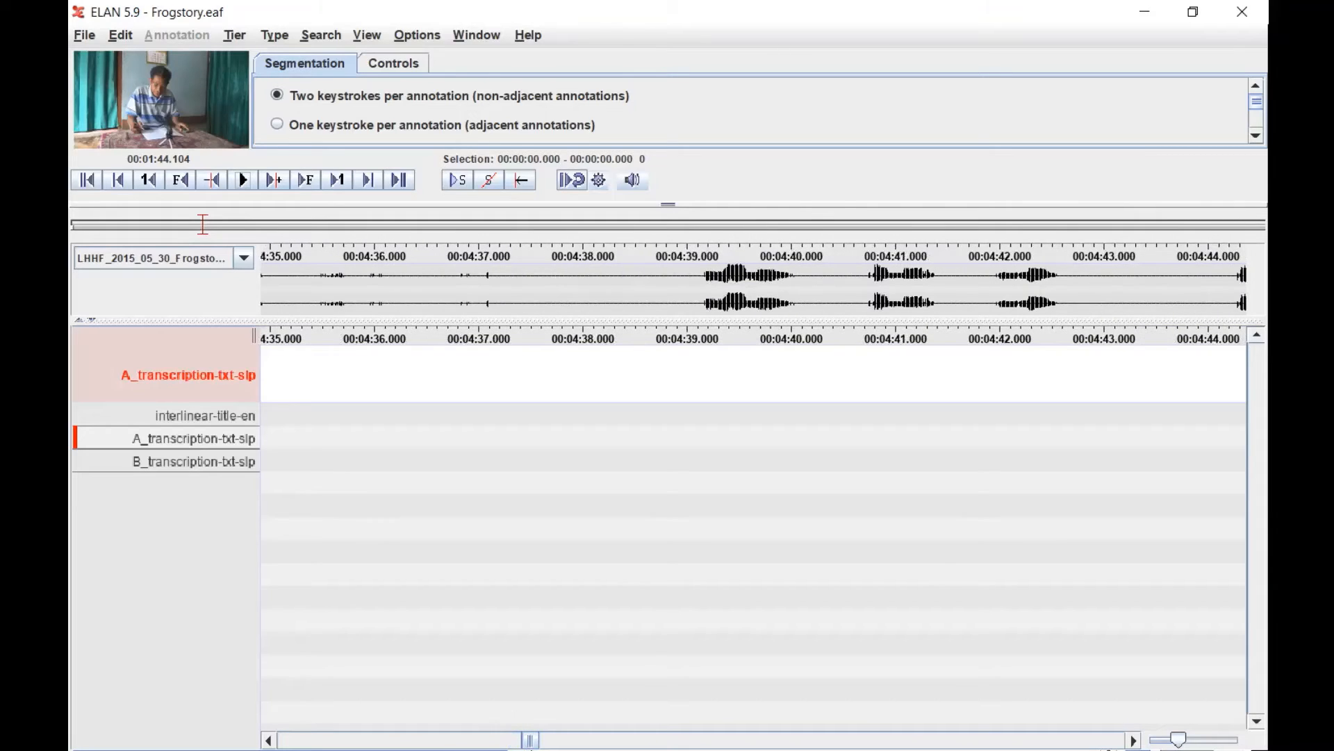
{"action": "left_click", "coordinate": [611, 292]}
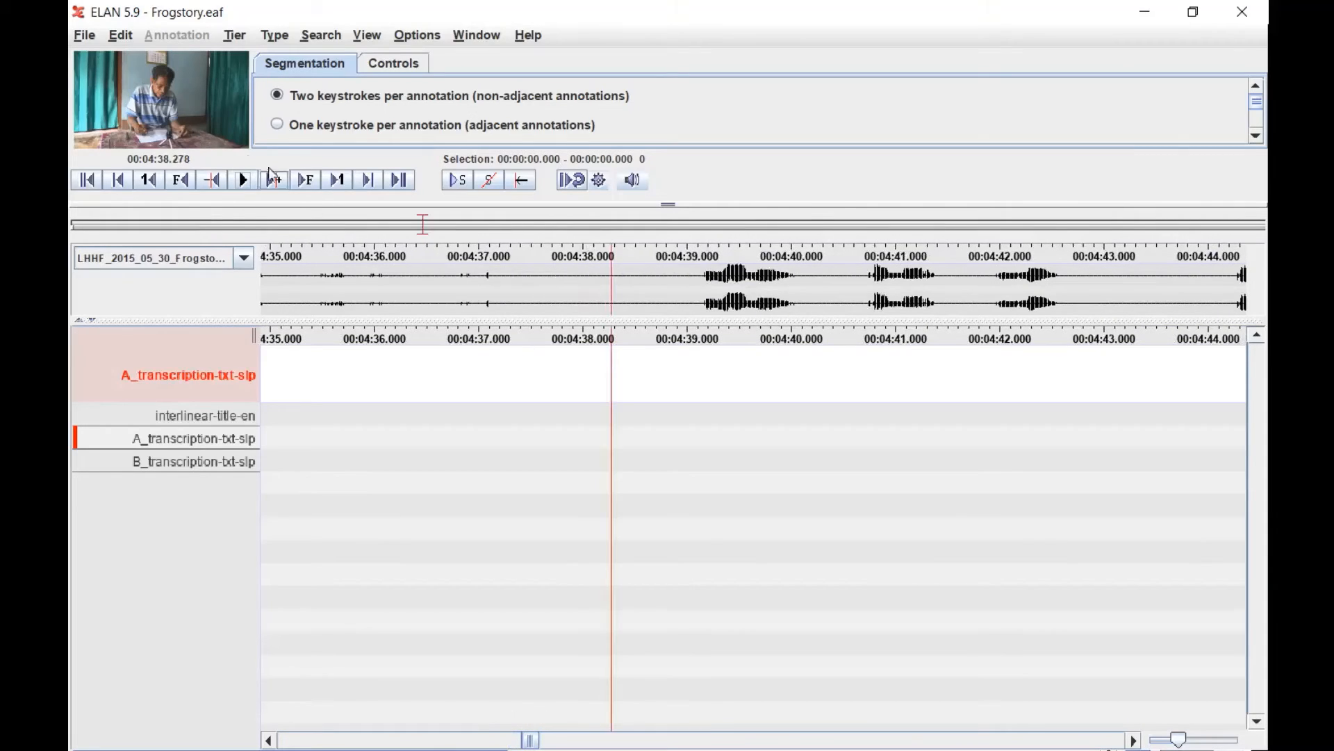
{"action": "left_click", "coordinate": [244, 181]}
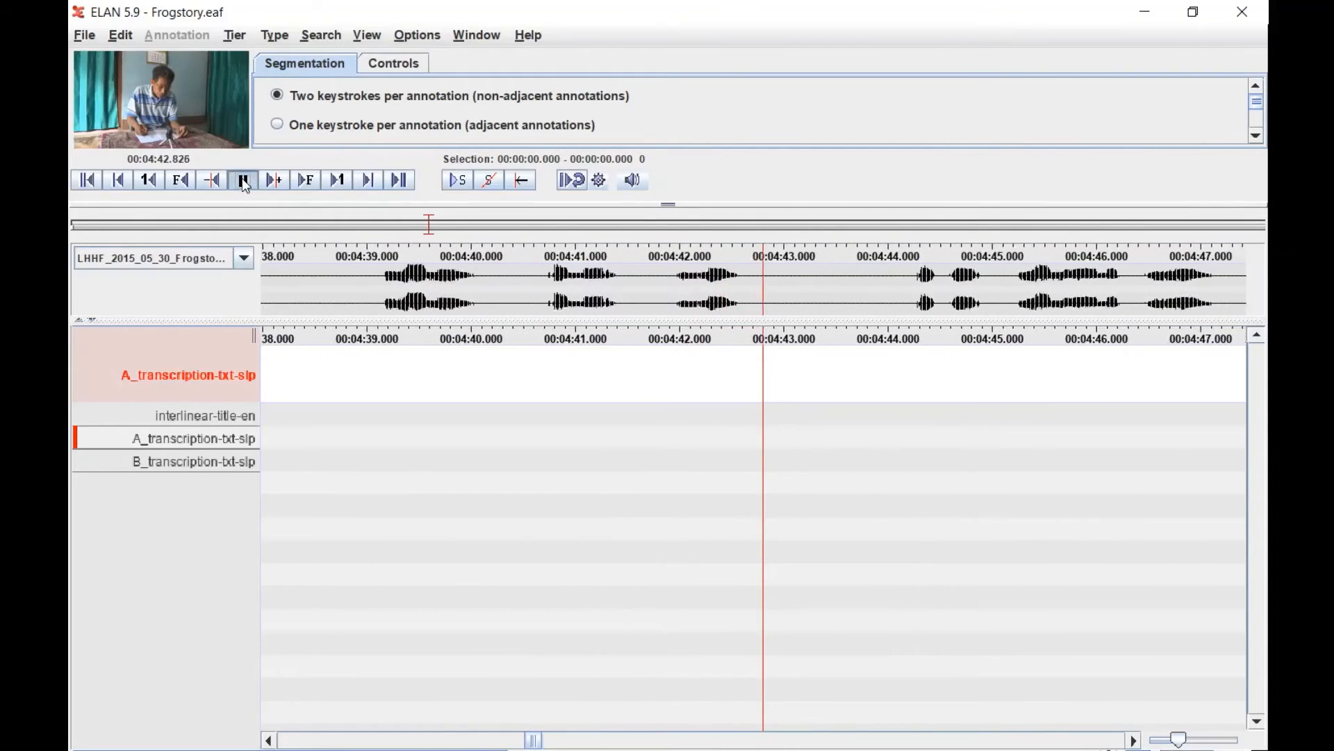
{"action": "key", "text": "ctrl+space"}
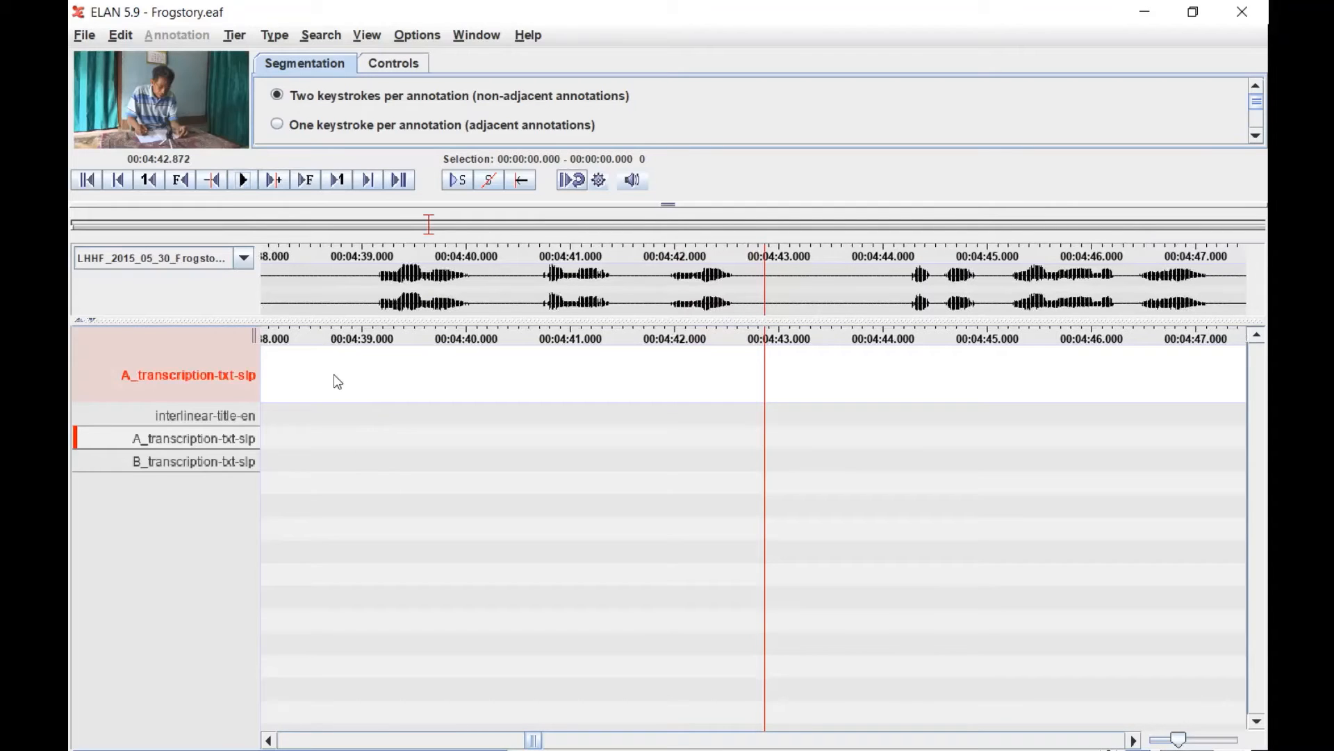
Segment an empty annotation from about 4:38.7 to 4:42.9 on the A_transcription-txt-slp tier during playback, and pause.
{"action": "left_click", "coordinate": [334, 376]}
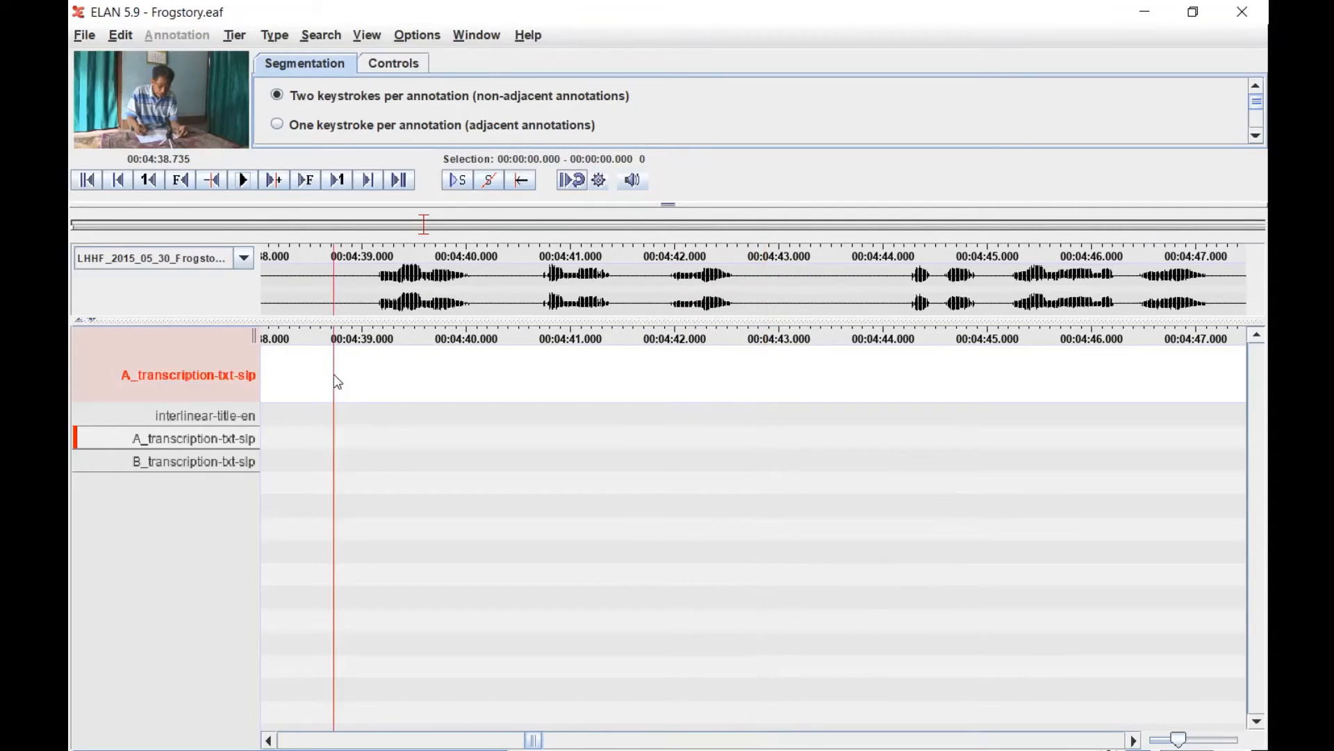
{"action": "left_click", "coordinate": [334, 376]}
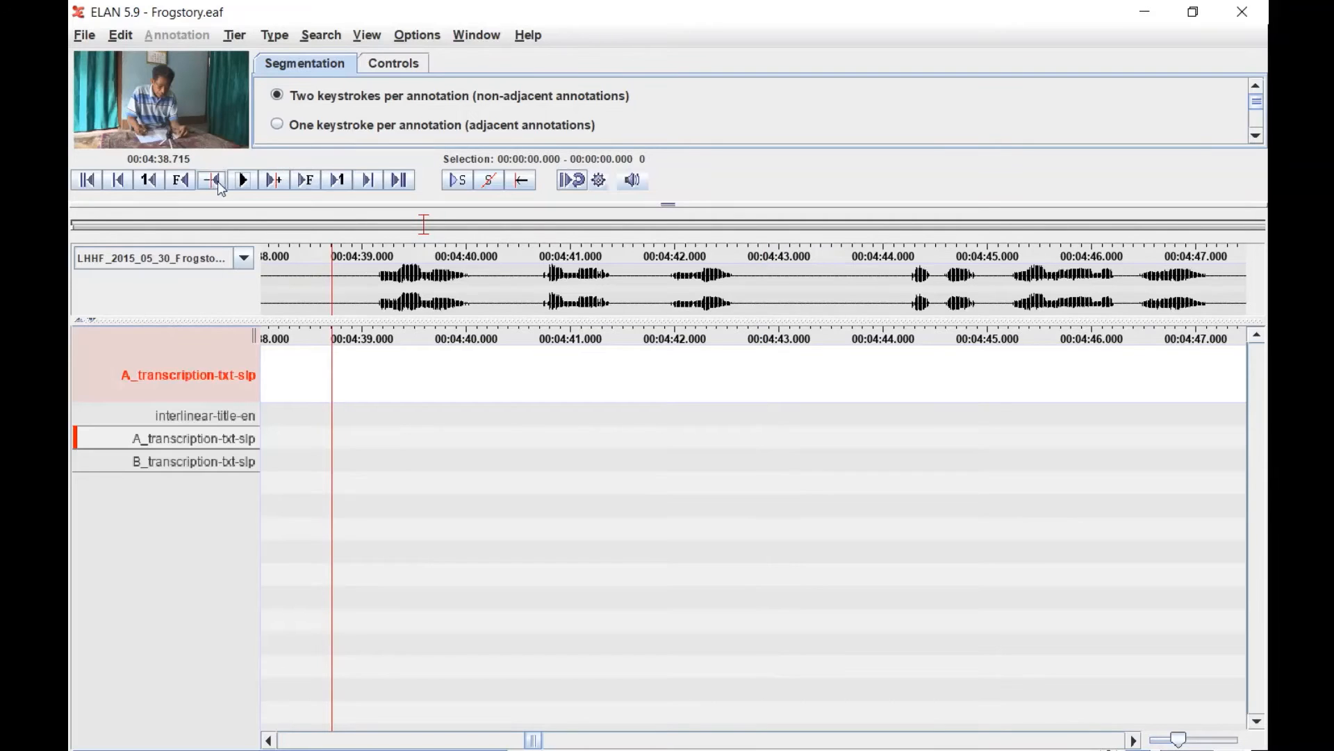
{"action": "left_click", "coordinate": [248, 183]}
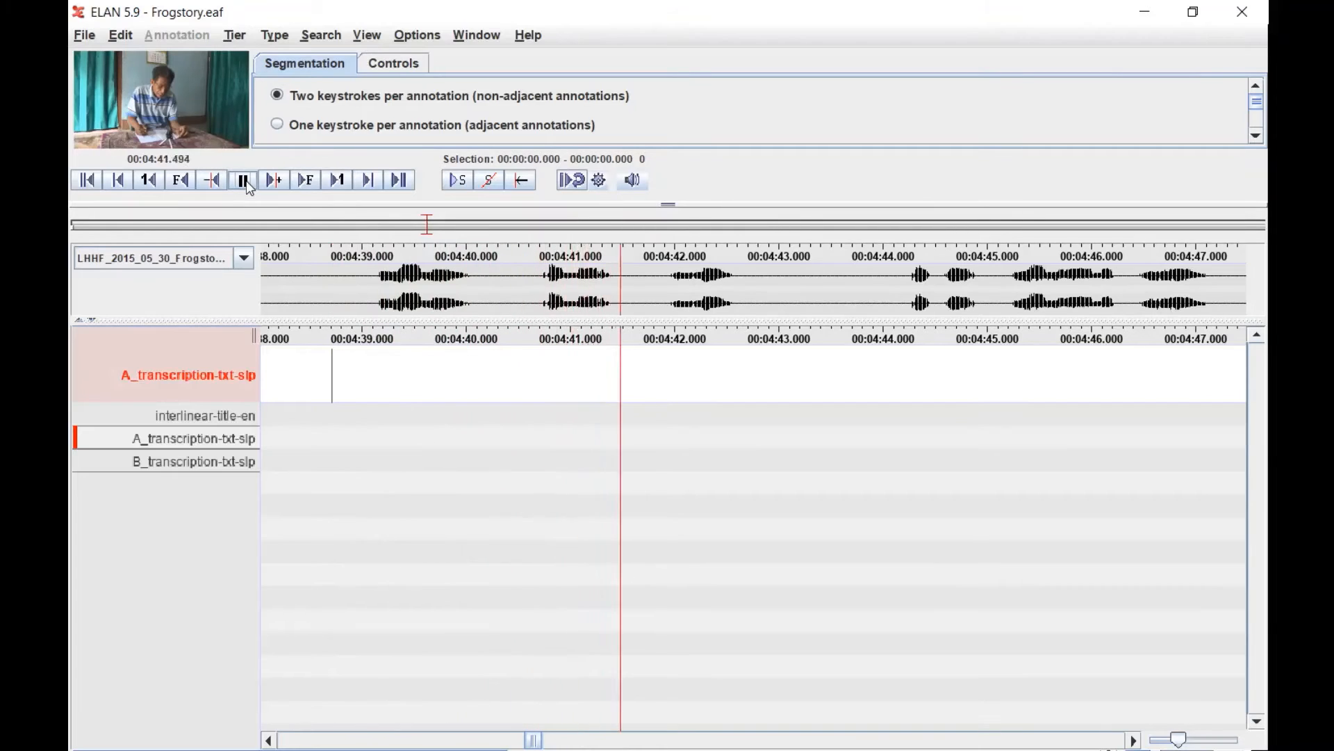
{"action": "key", "text": "Return"}
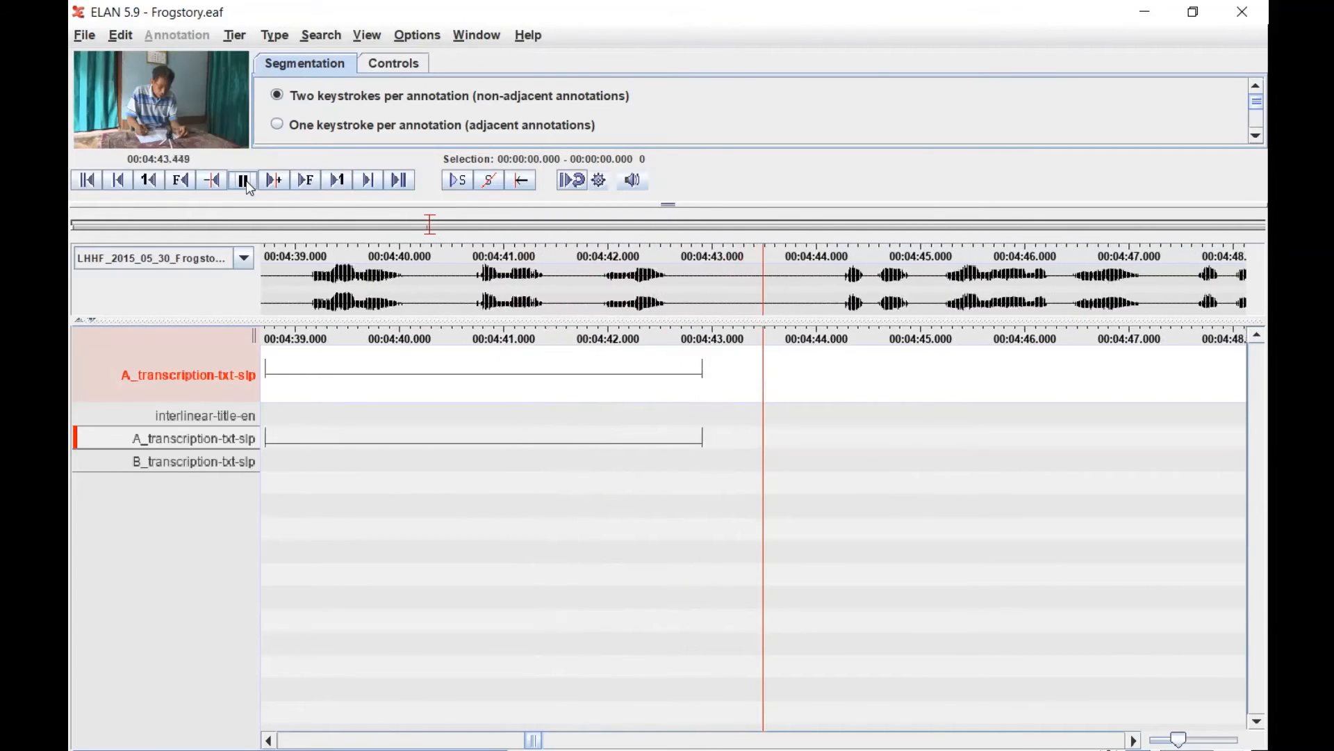
{"action": "left_click", "coordinate": [513, 374]}
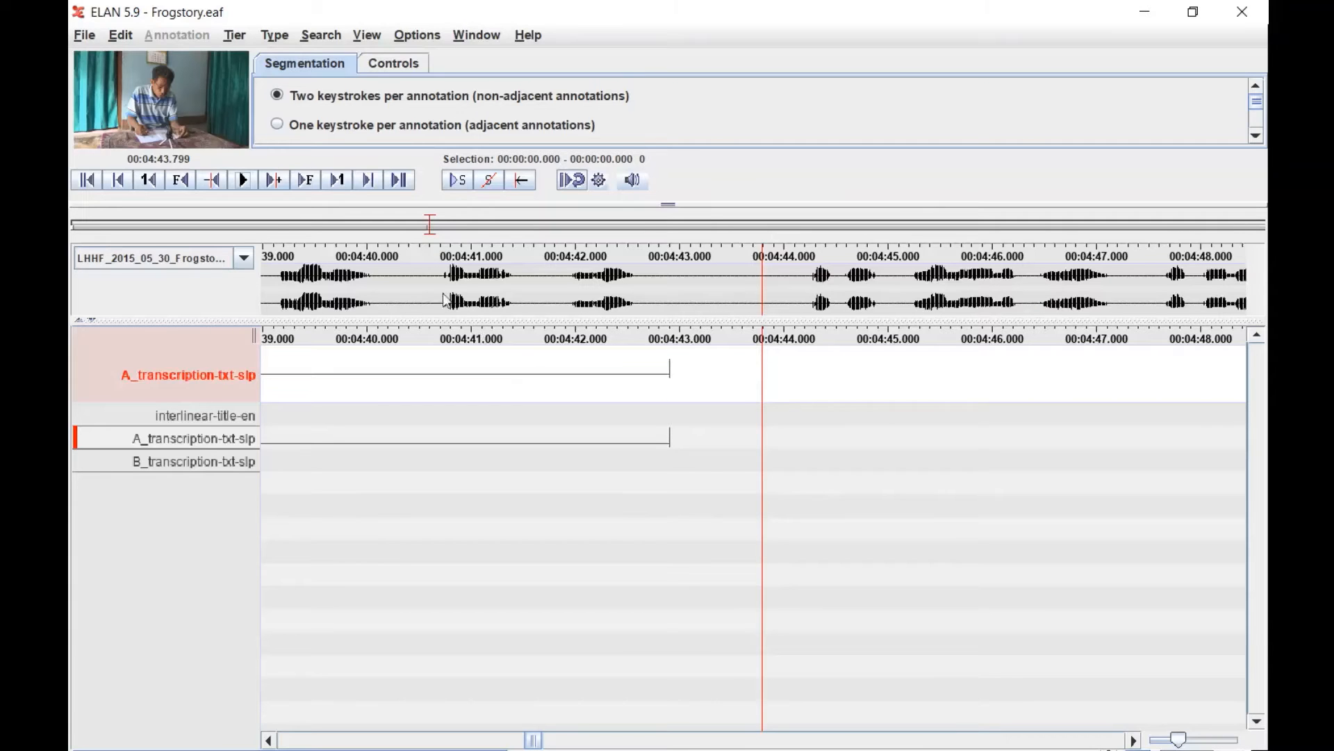
Segment two annotations on the A_transcription-txt-slp tier during playback, from about 4:44.0 to 4:47.1 and 4:47.5 to 4:50.8, and pause.
{"action": "left_click", "coordinate": [244, 181]}
{"action": "key", "text": "Return"}
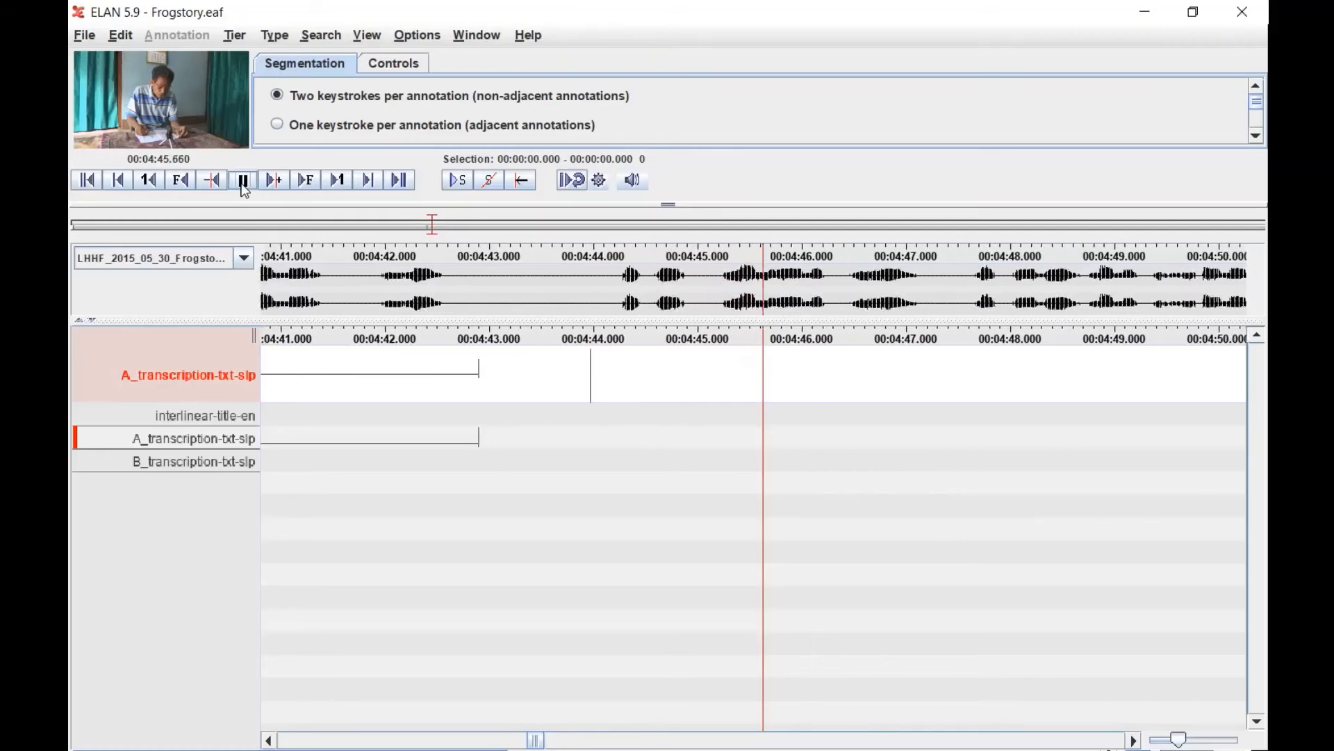
{"action": "key", "text": "Return"}
{"action": "key", "text": "Return"}
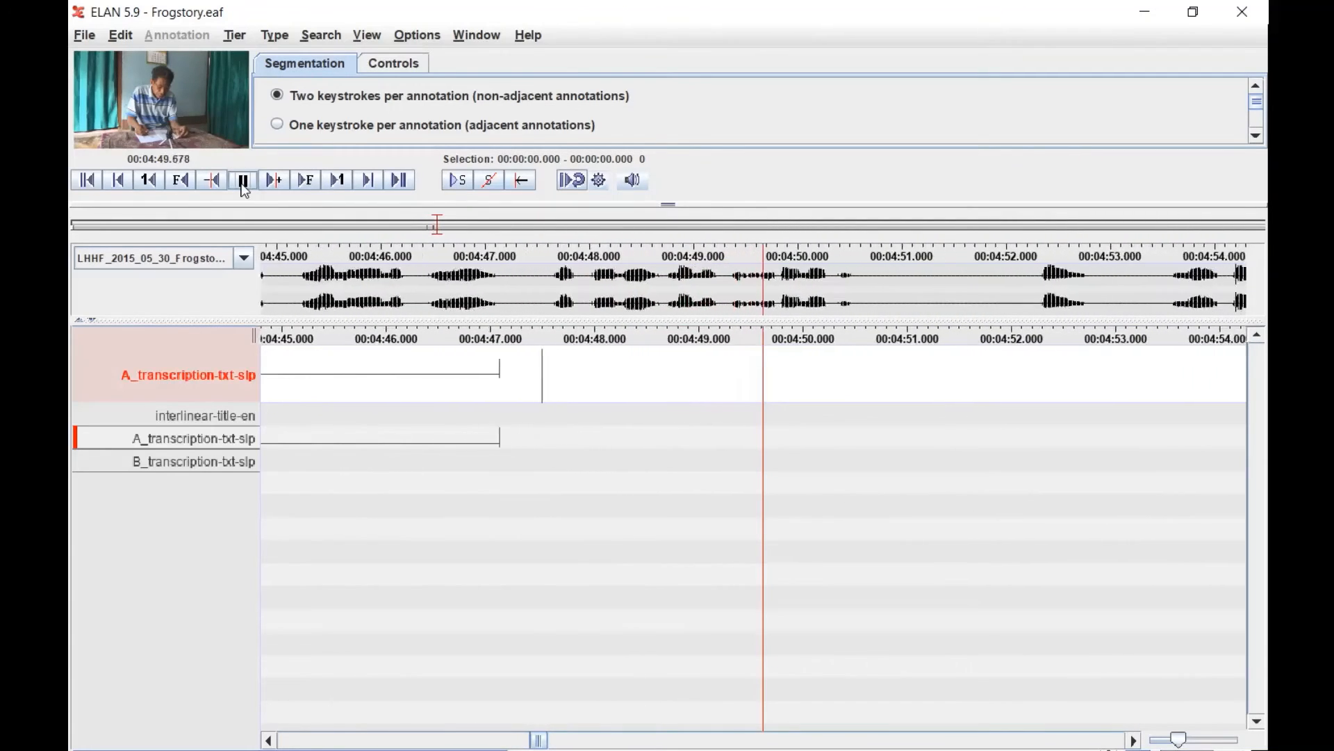
{"action": "key", "text": "Return"}
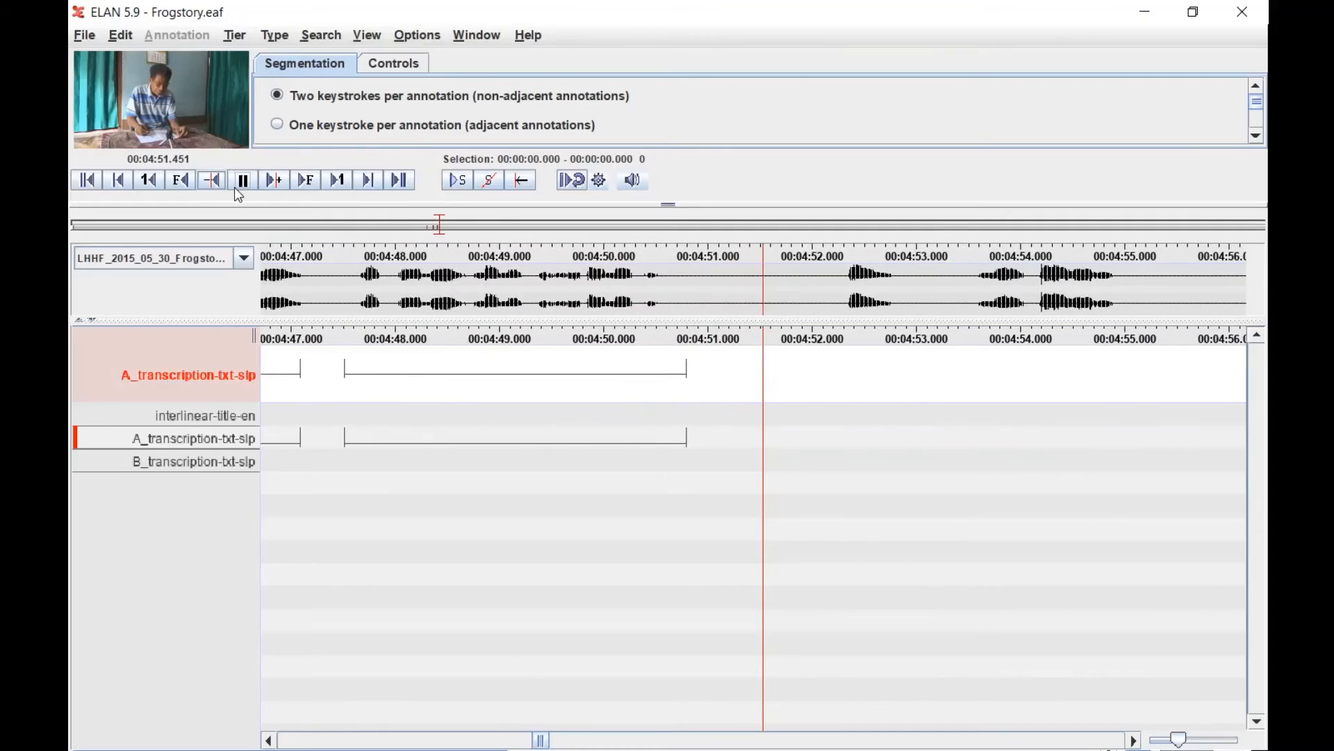
{"action": "left_click", "coordinate": [243, 182]}
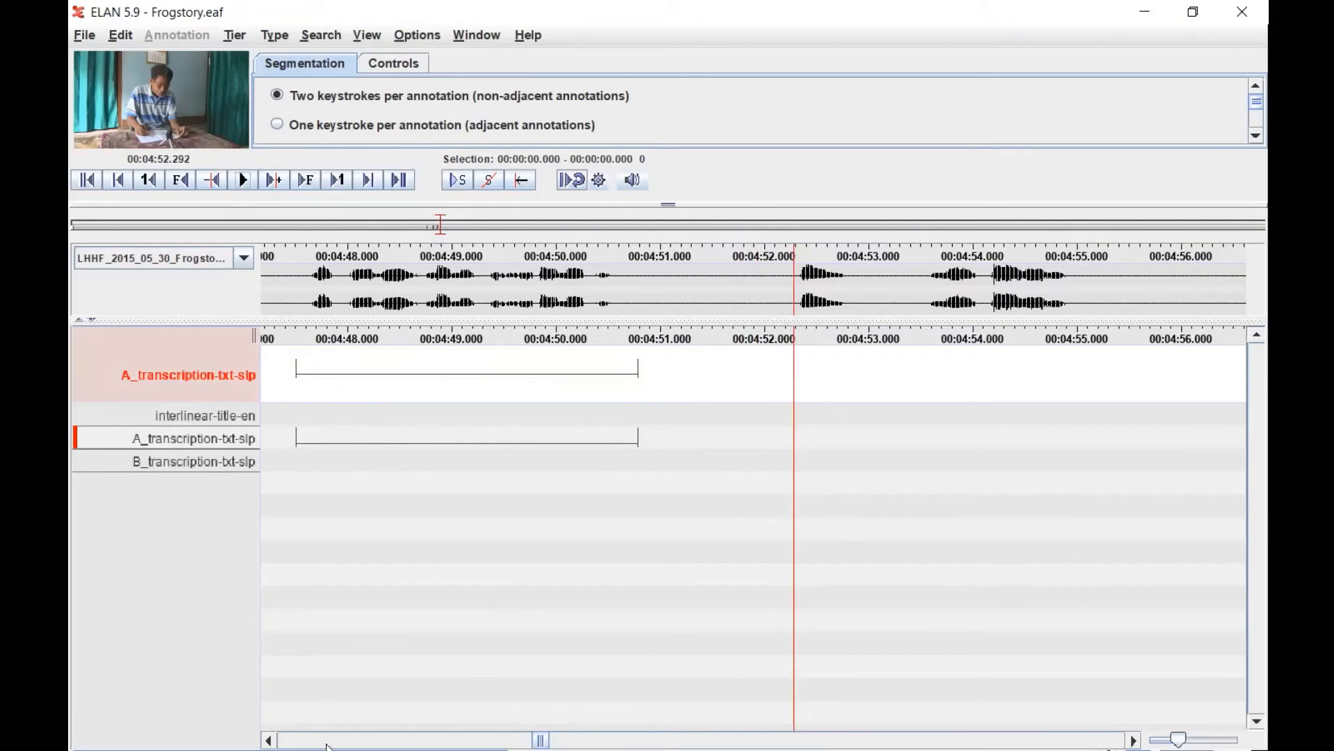
Adjust the boundaries of the two newest A-tier annotations so they span about 4:43.80 to 4:47.37 and 4:47.44 to 4:50.88.
{"action": "left_click", "coordinate": [268, 741]}
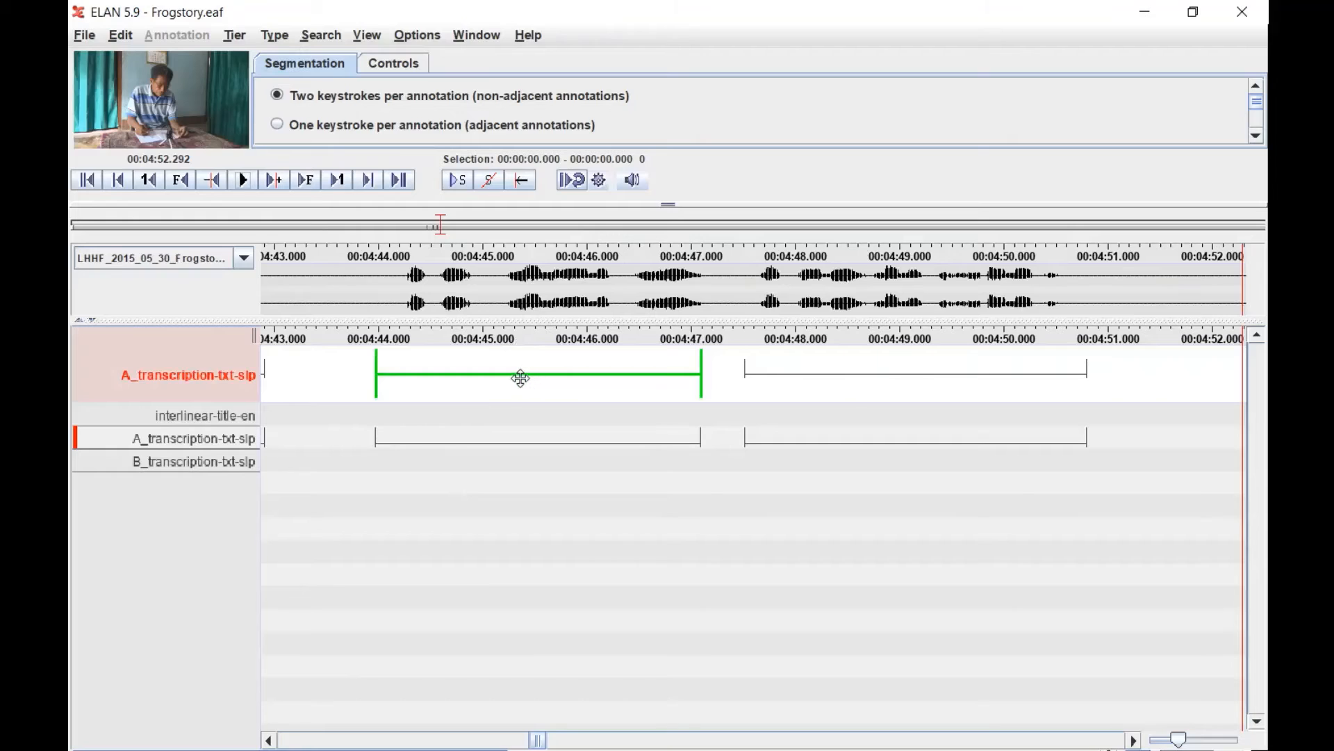
{"action": "mouse_move", "coordinate": [520, 377]}
{"action": "left_mouse_down"}
{"action": "mouse_move", "coordinate": [539, 375]}
{"action": "mouse_move", "coordinate": [420, 369]}
{"action": "mouse_move", "coordinate": [545, 369]}
{"action": "mouse_move", "coordinate": [531, 369]}
{"action": "left_mouse_up"}
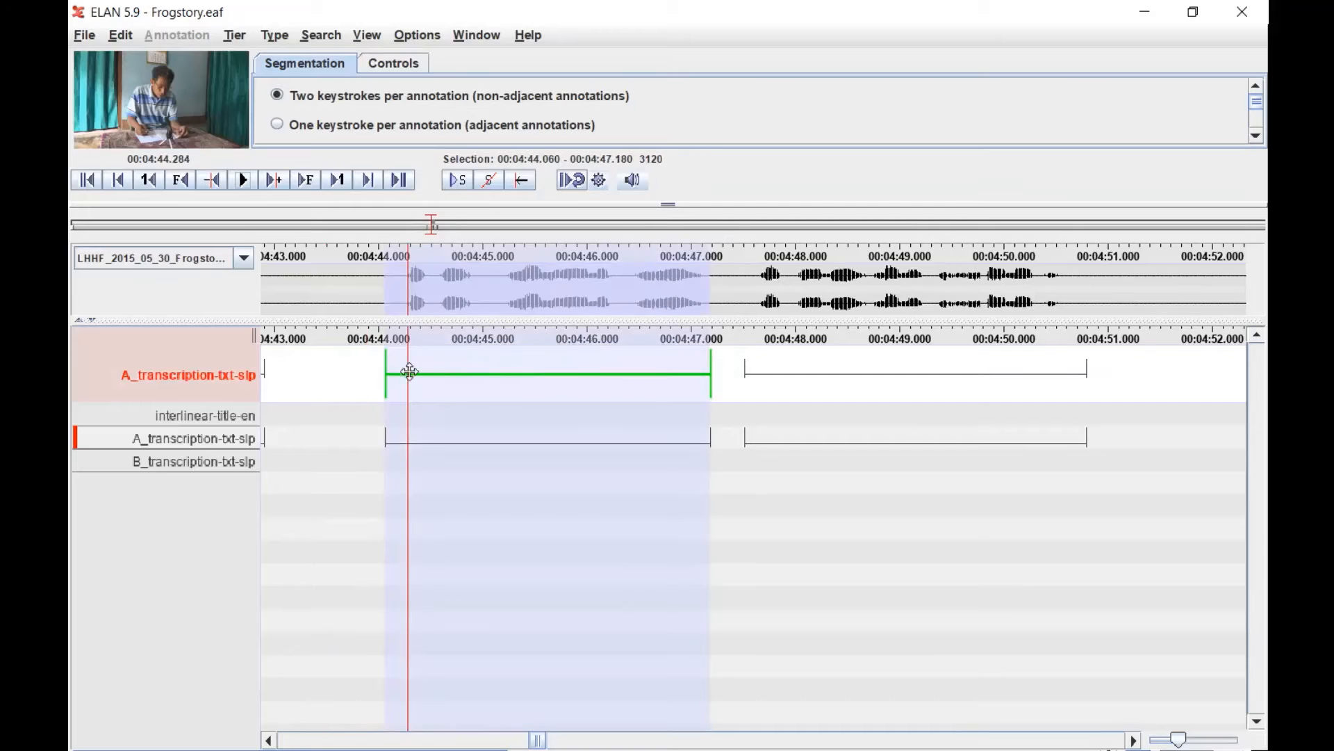
{"action": "mouse_move", "coordinate": [388, 353]}
{"action": "left_mouse_down"}
{"action": "mouse_move", "coordinate": [337, 354]}
{"action": "mouse_move", "coordinate": [359, 352]}
{"action": "left_mouse_up"}
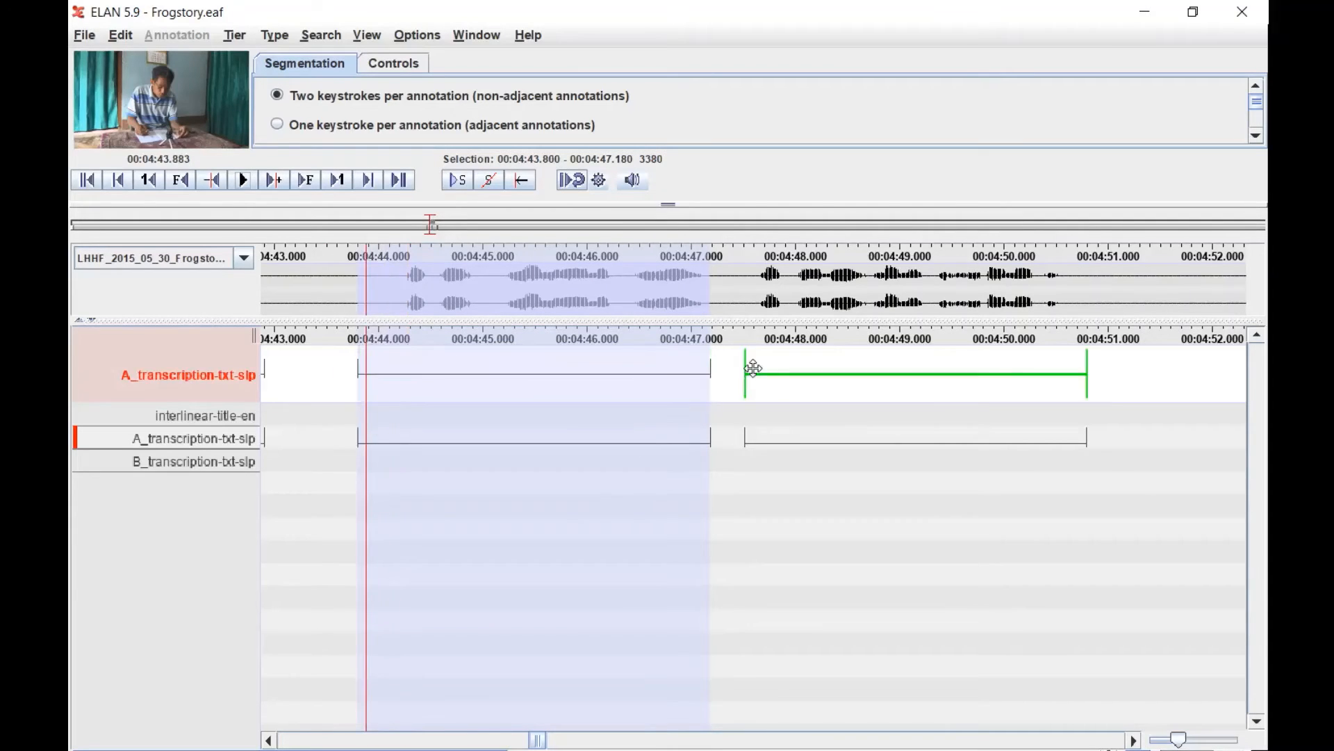
{"action": "left_click_drag", "start_coordinate": [711, 360], "coordinate": [729, 361]}
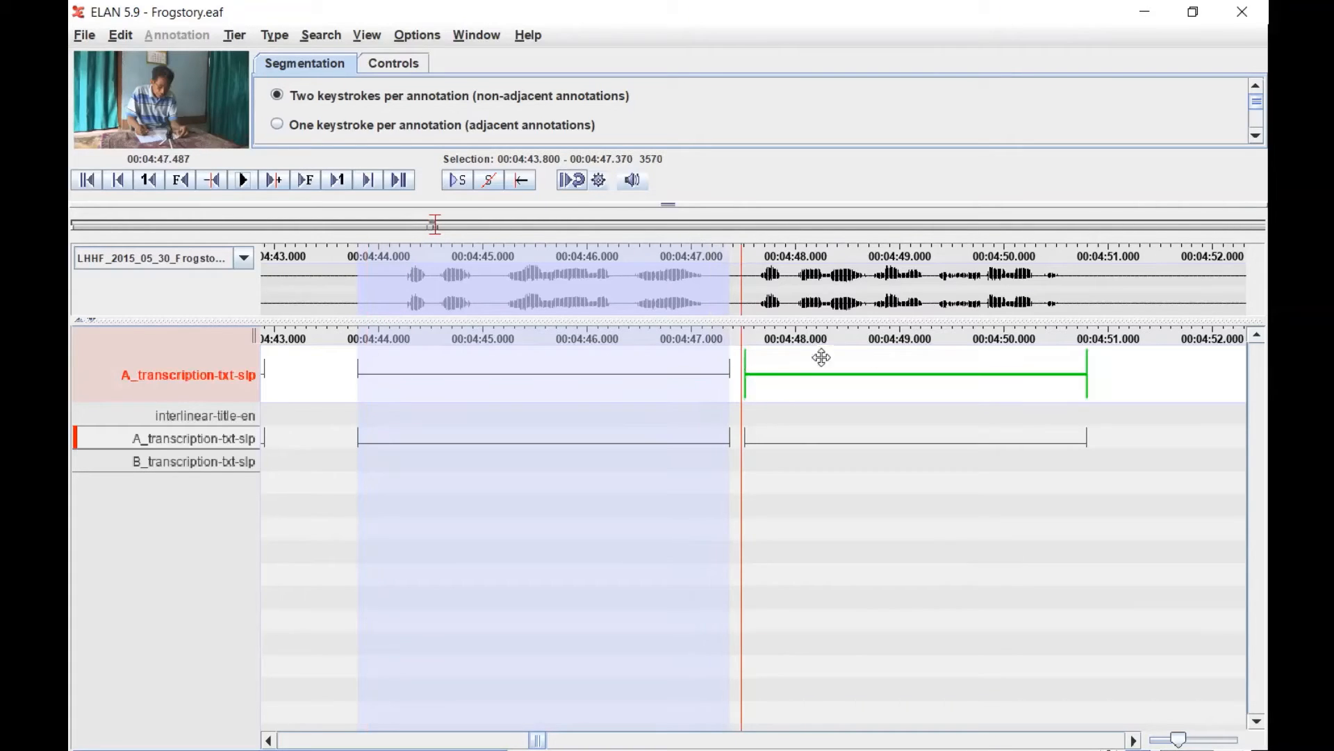
{"action": "left_click_drag", "start_coordinate": [1084, 365], "coordinate": [1096, 366]}
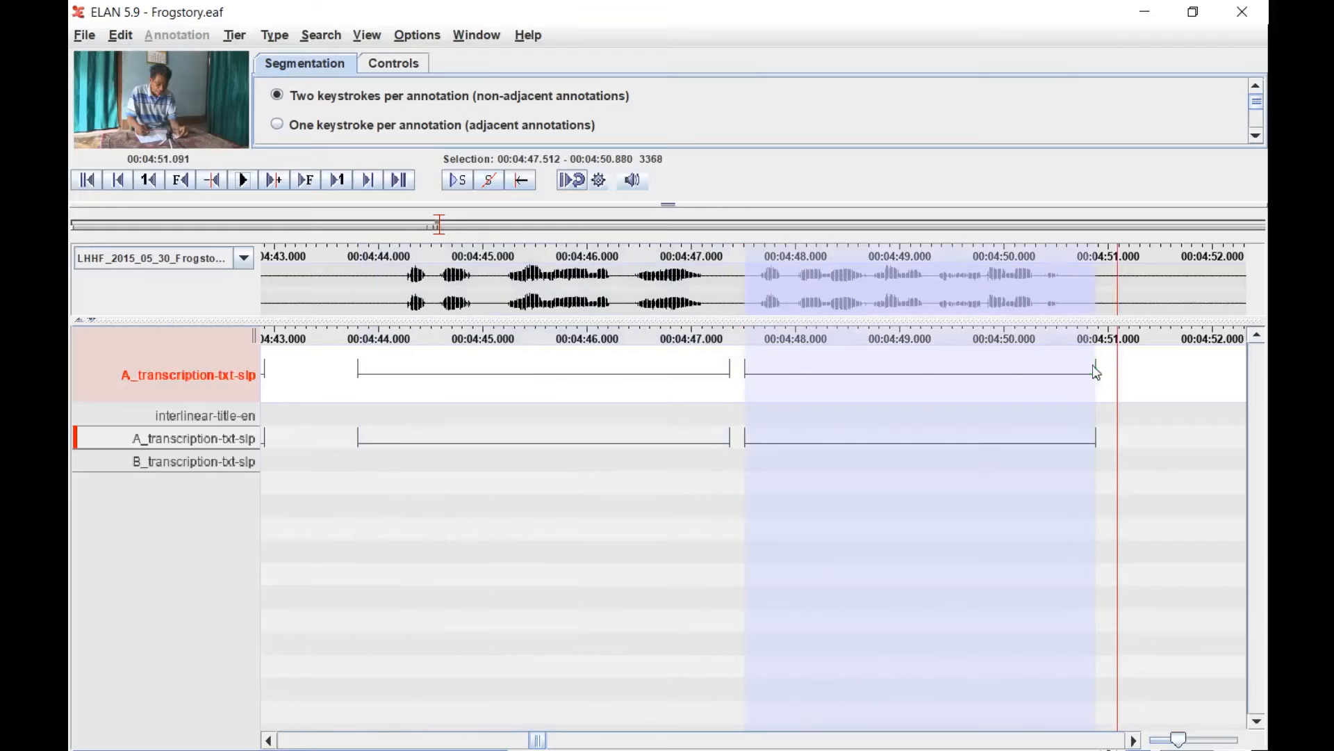
{"action": "left_click_drag", "start_coordinate": [743, 363], "coordinate": [737, 362]}
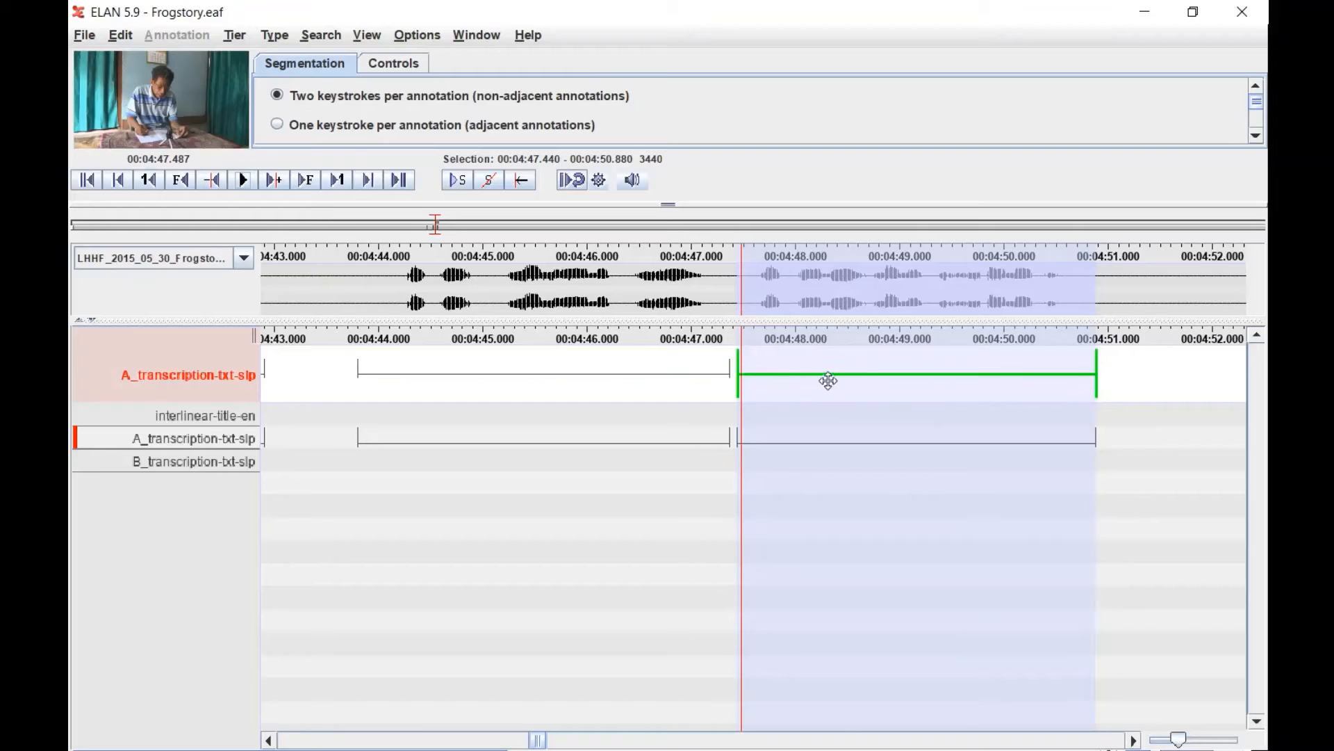
Merge the last A-tier annotation with the one before and shift the merged annotation to span about 4:43.88 to 4:50.96.
{"action": "right_click", "coordinate": [785, 374]}
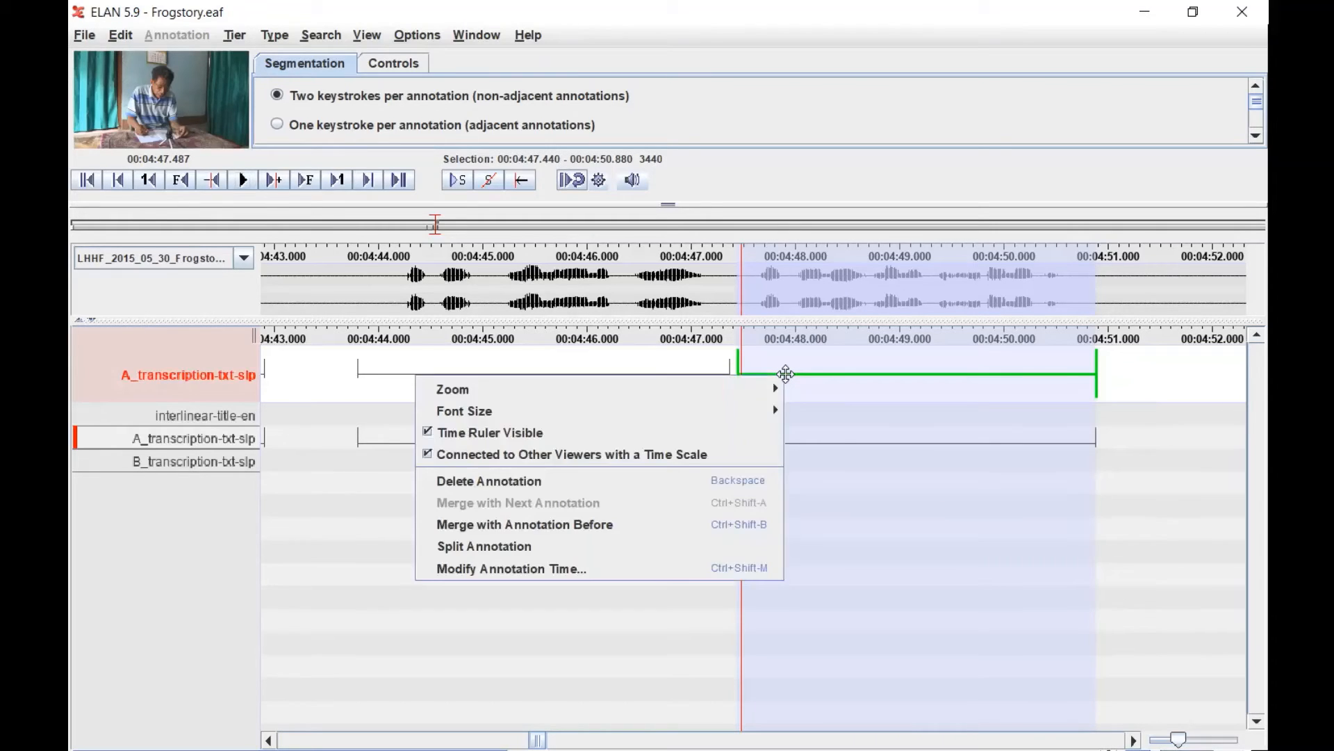
{"action": "left_click", "coordinate": [535, 529]}
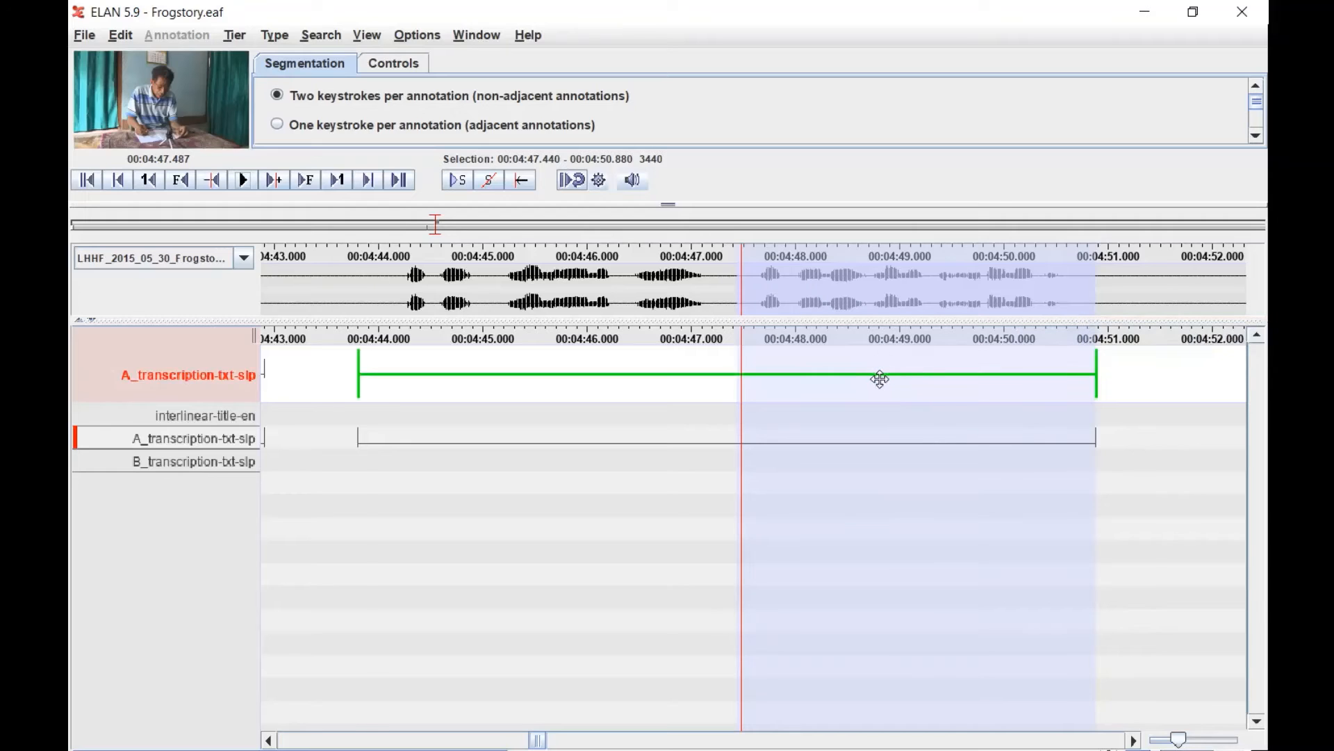
{"action": "left_click_drag", "start_coordinate": [880, 378], "coordinate": [890, 378]}
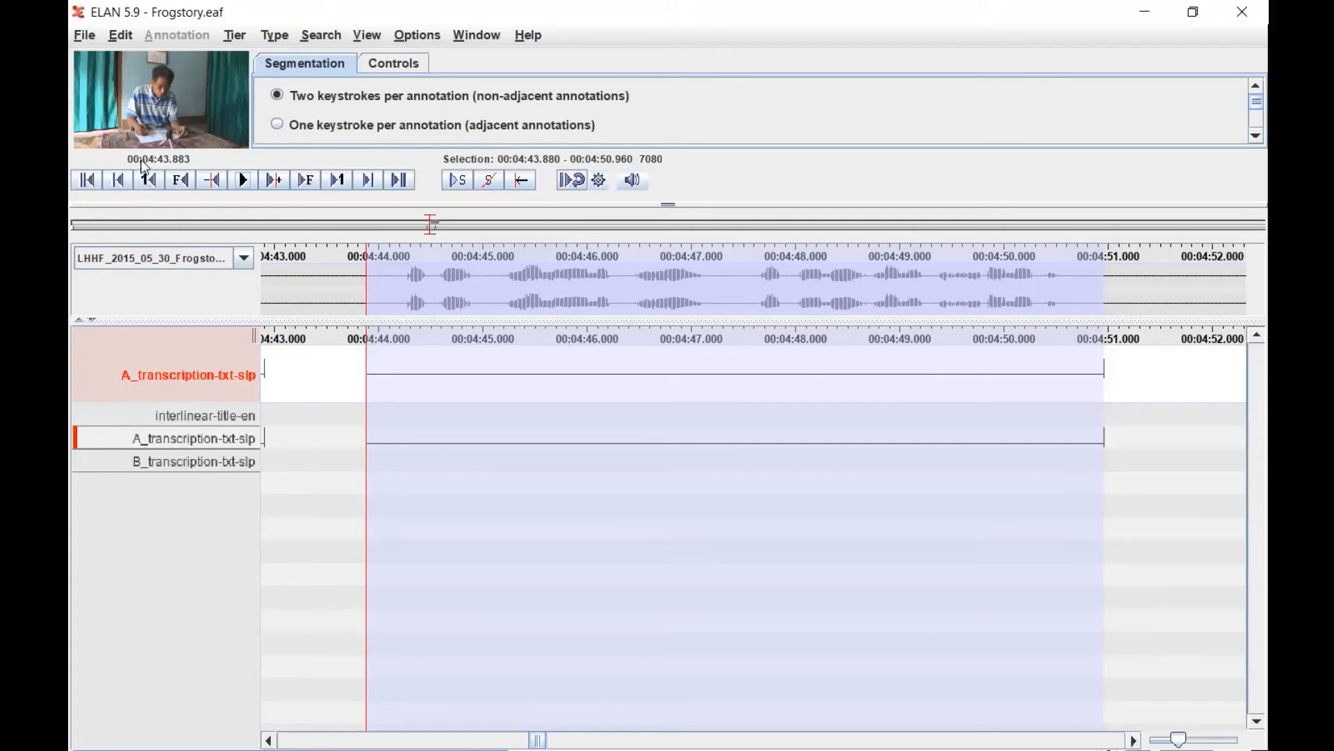
Make B_transcription-txt-slp the active tier and segment an annotation on it from about 4:51.9 to 4:55.9.
{"action": "left_click", "coordinate": [206, 463]}
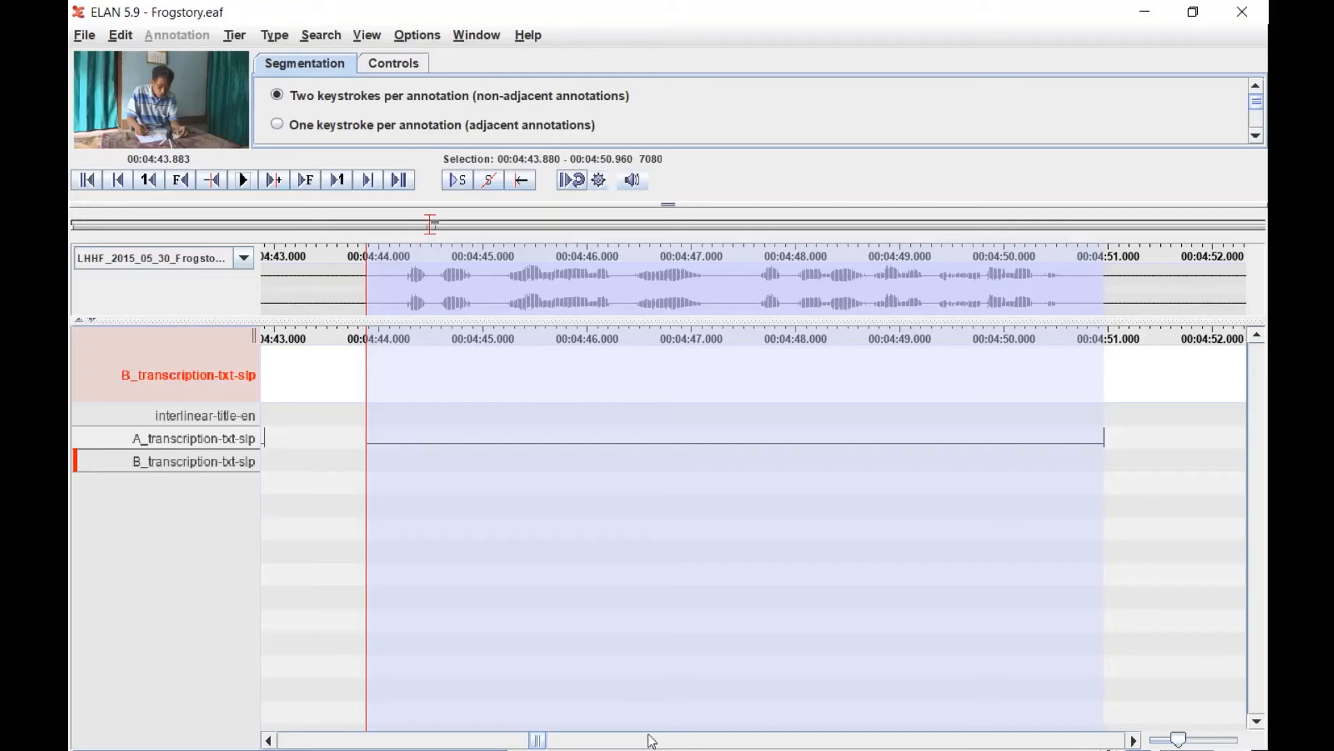
{"action": "left_click_drag", "start_coordinate": [541, 743], "coordinate": [543, 743]}
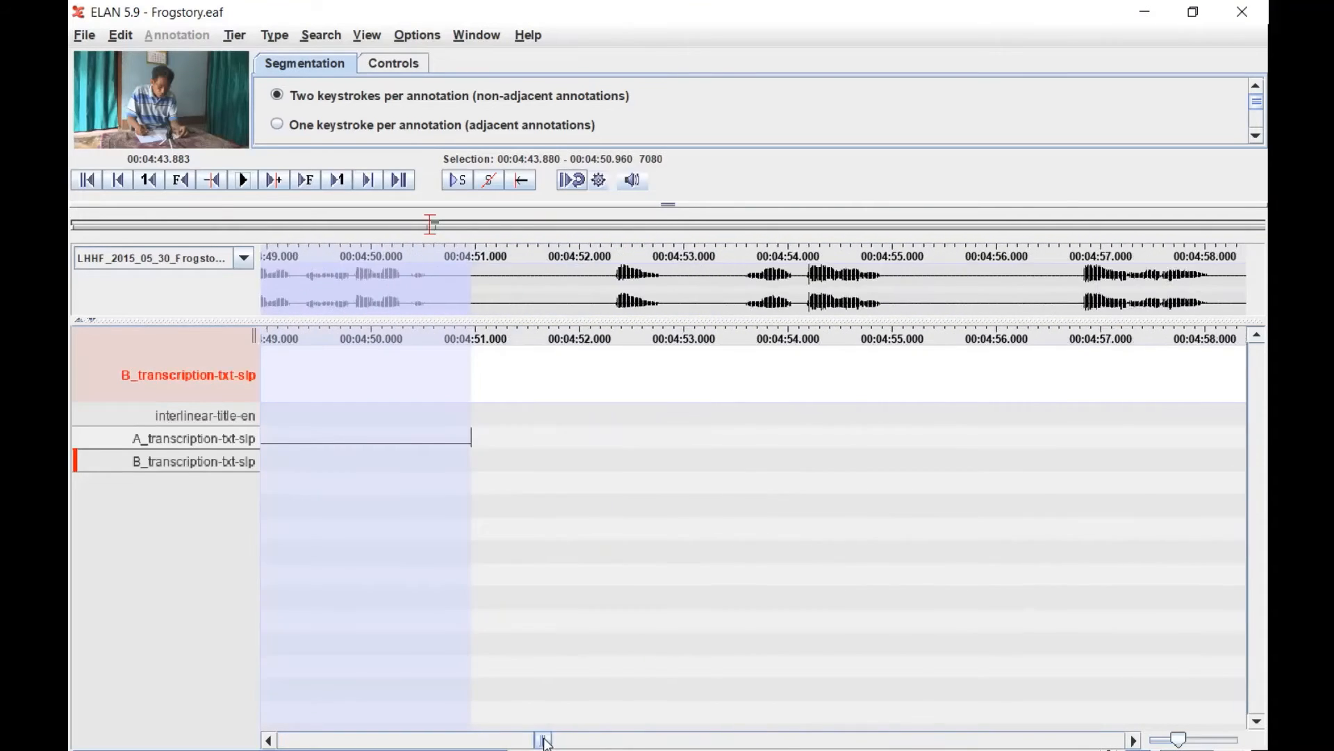
{"action": "left_click", "coordinate": [567, 373]}
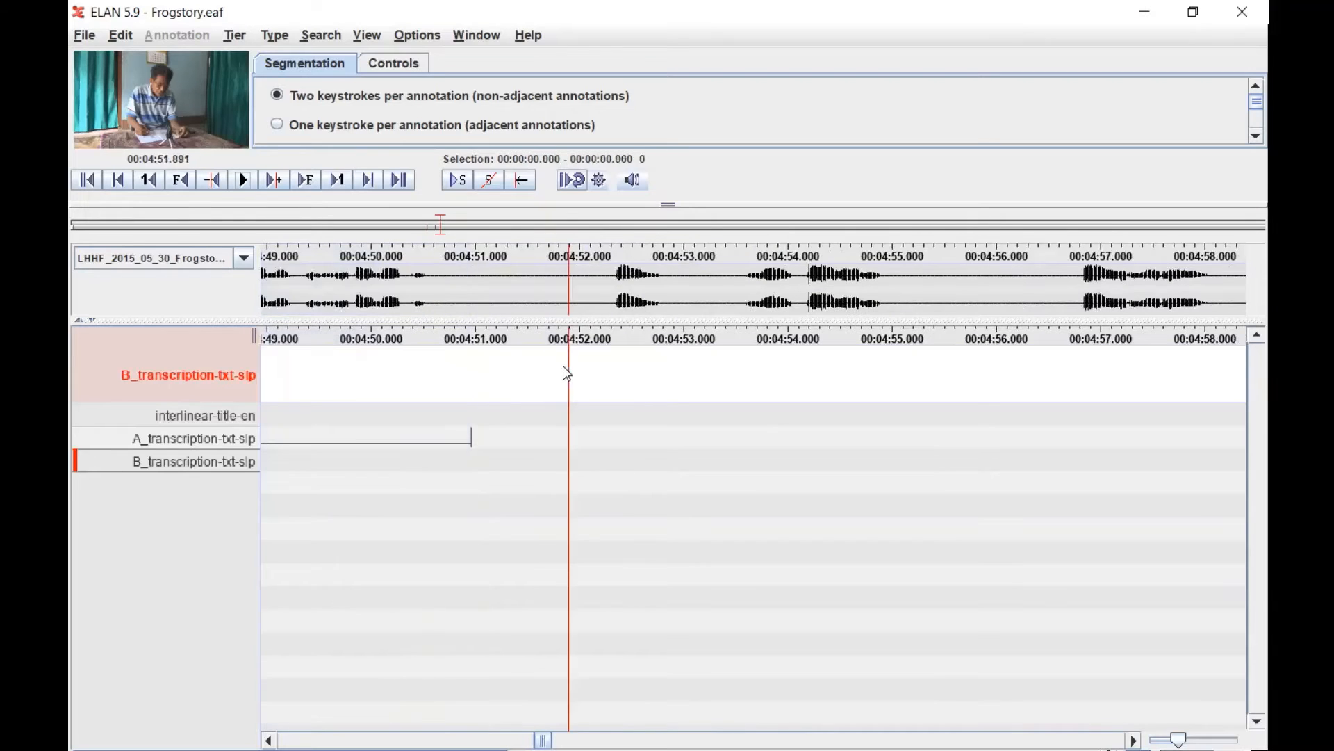
{"action": "key", "text": "Return"}
{"action": "left_click", "coordinate": [984, 371]}
{"action": "key", "text": "Return"}
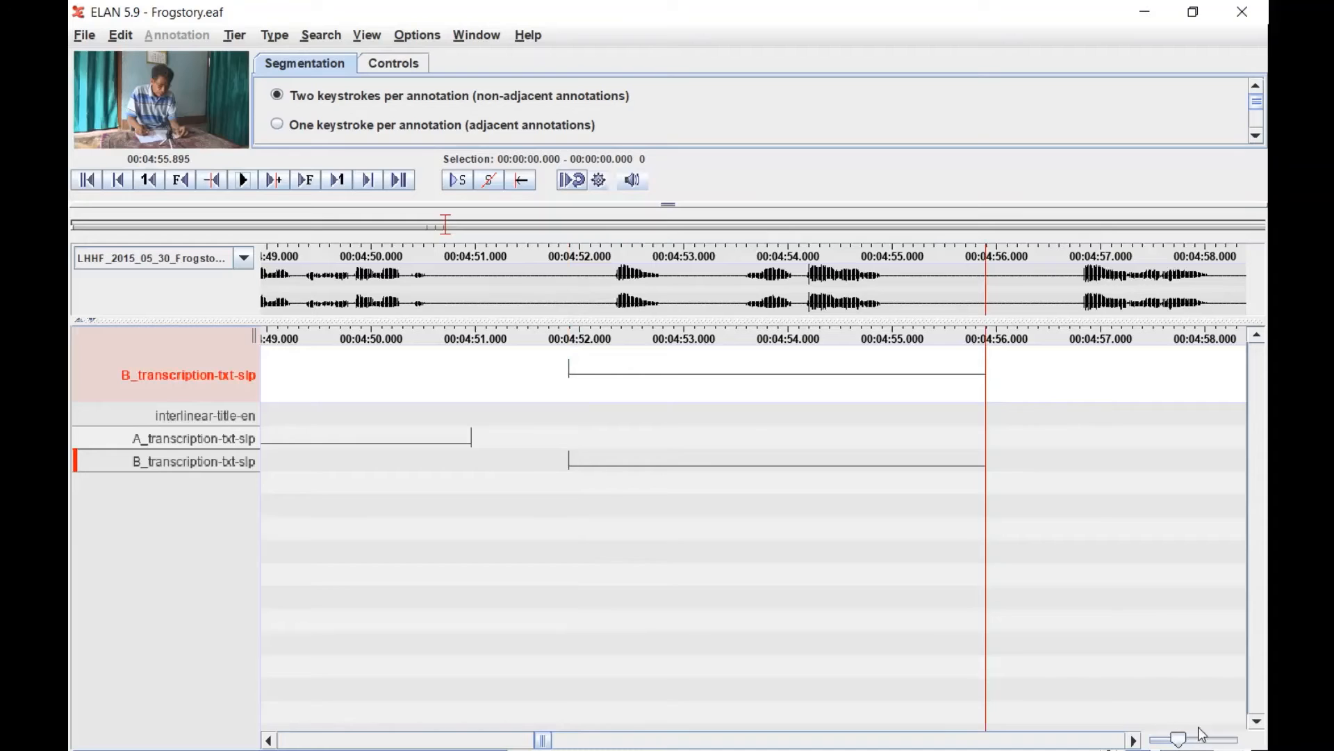
Segment a second annotation on the B_transcription-txt-slp tier while playing from about 4:56.5, ending it at about 5:05.5, and pause.
{"action": "left_click", "coordinate": [1134, 741]}
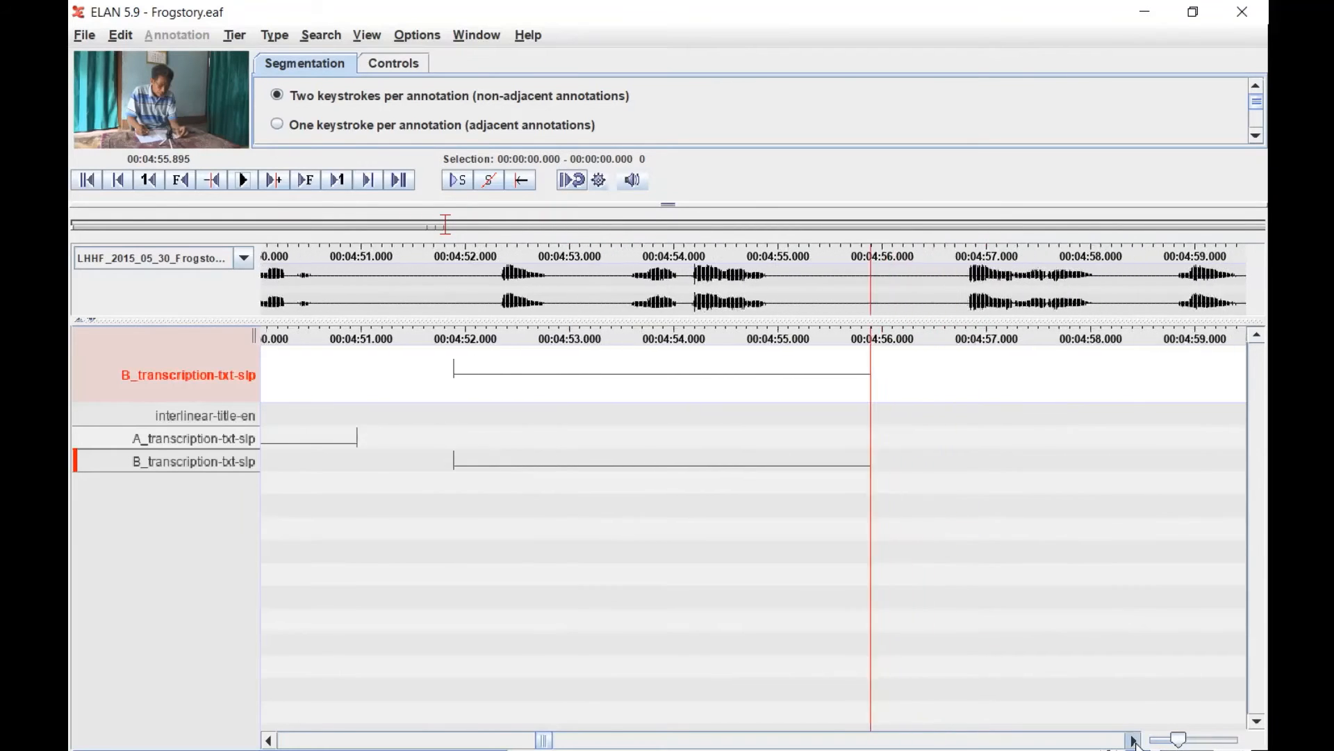
{"action": "left_click", "coordinate": [252, 188]}
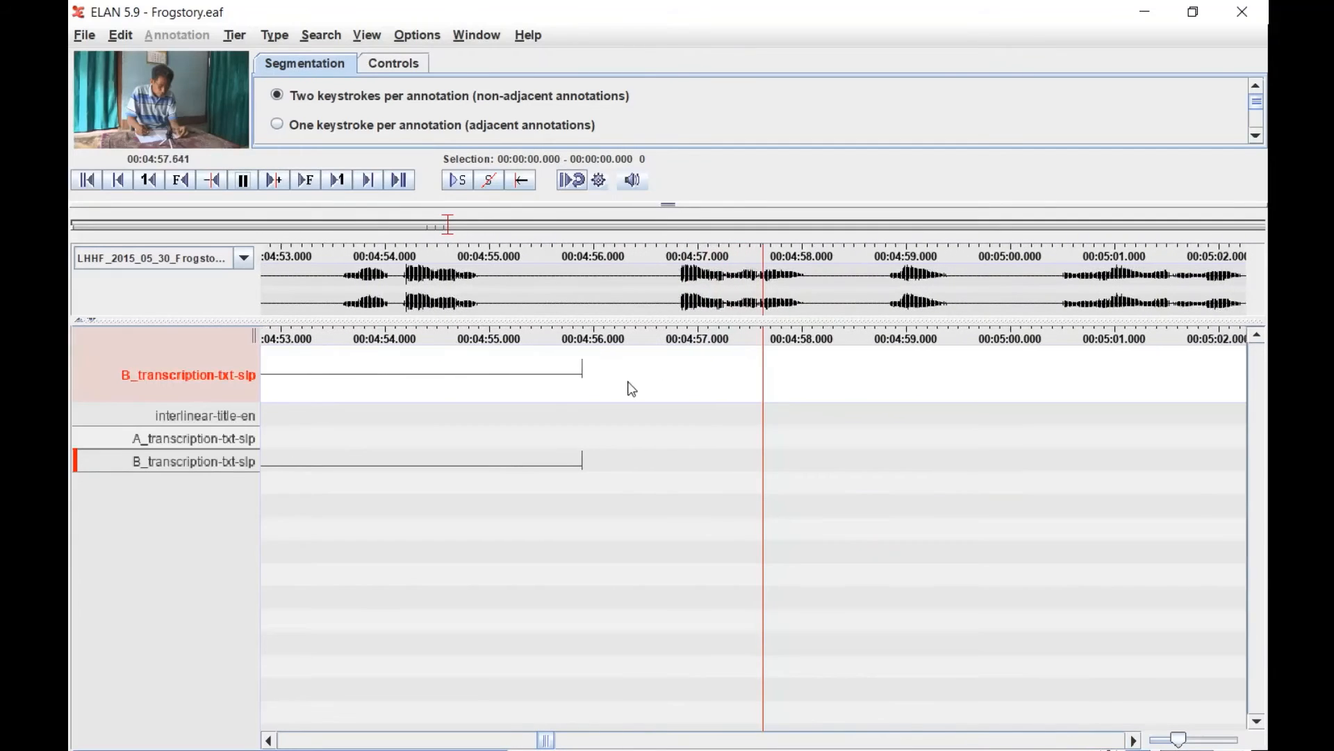
{"action": "left_click", "coordinate": [643, 385]}
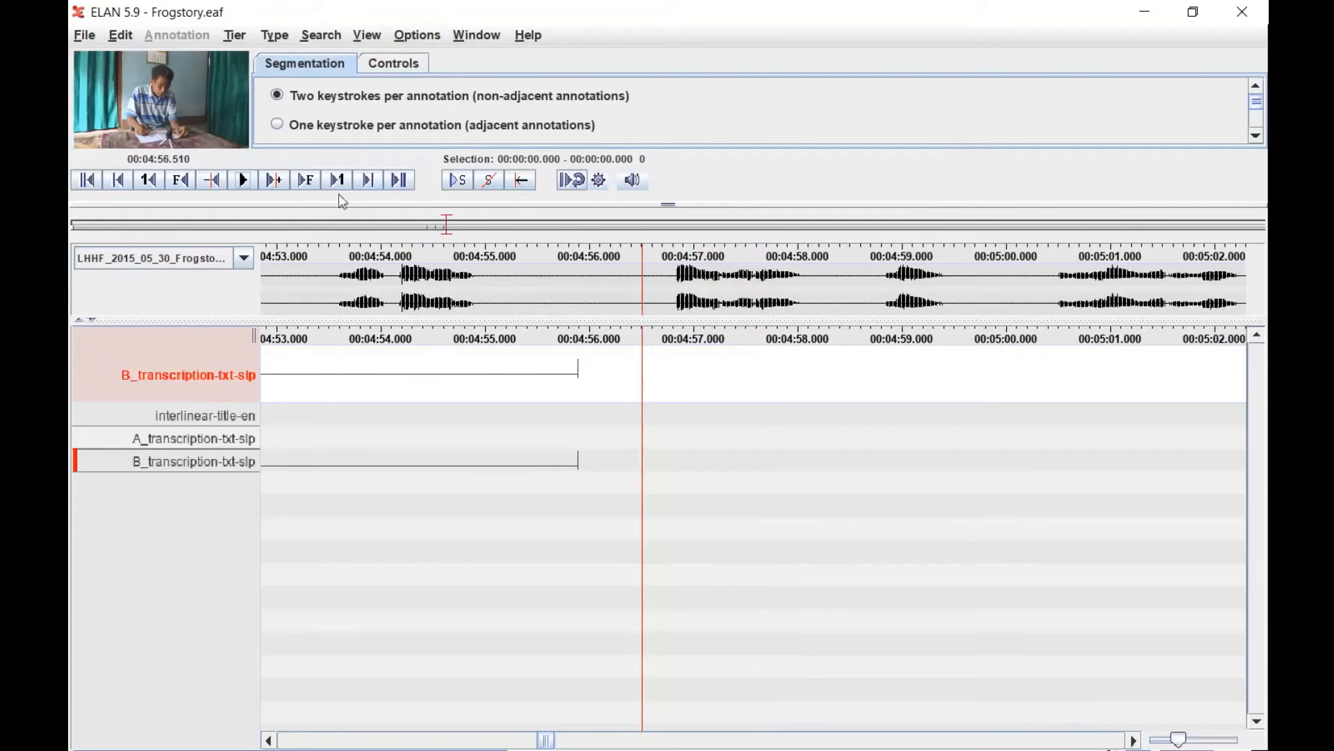
{"action": "left_click", "coordinate": [252, 183]}
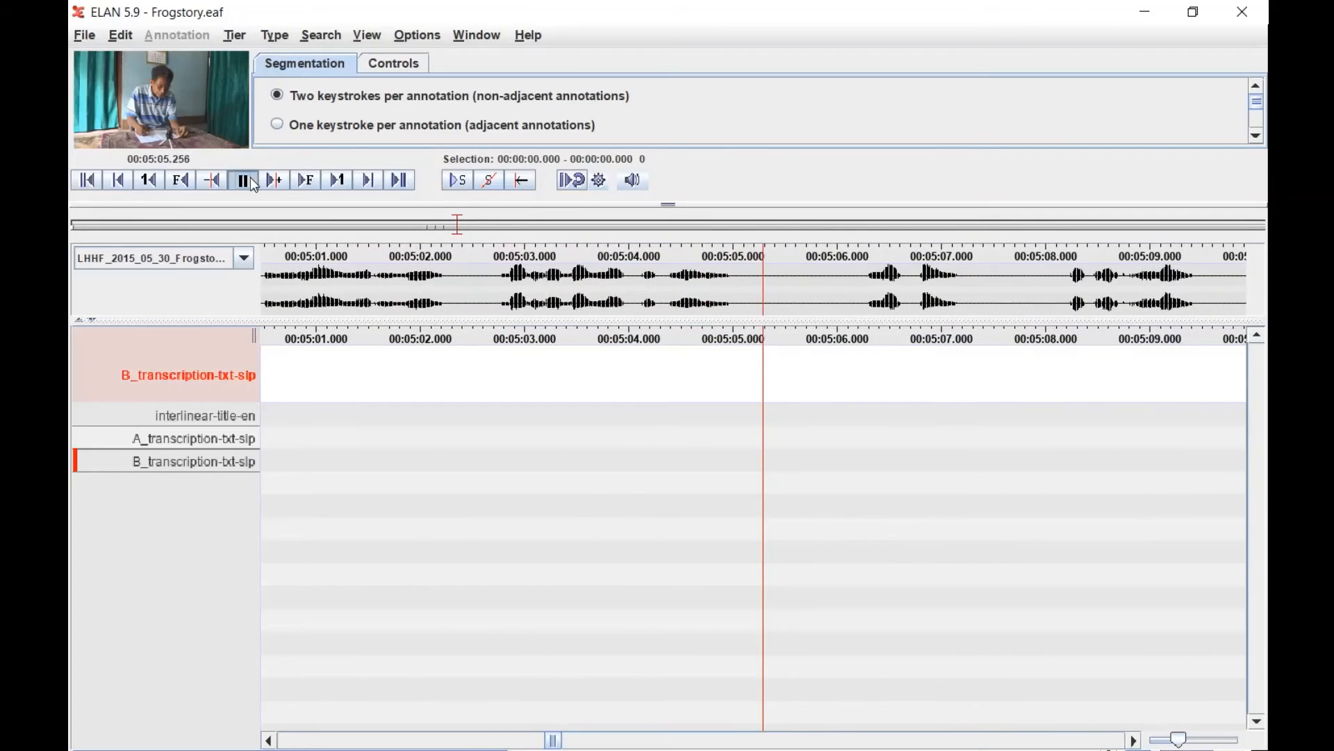
{"action": "left_click", "coordinate": [250, 178]}
{"action": "key", "text": "Return"}
{"action": "left_click", "coordinate": [250, 179]}
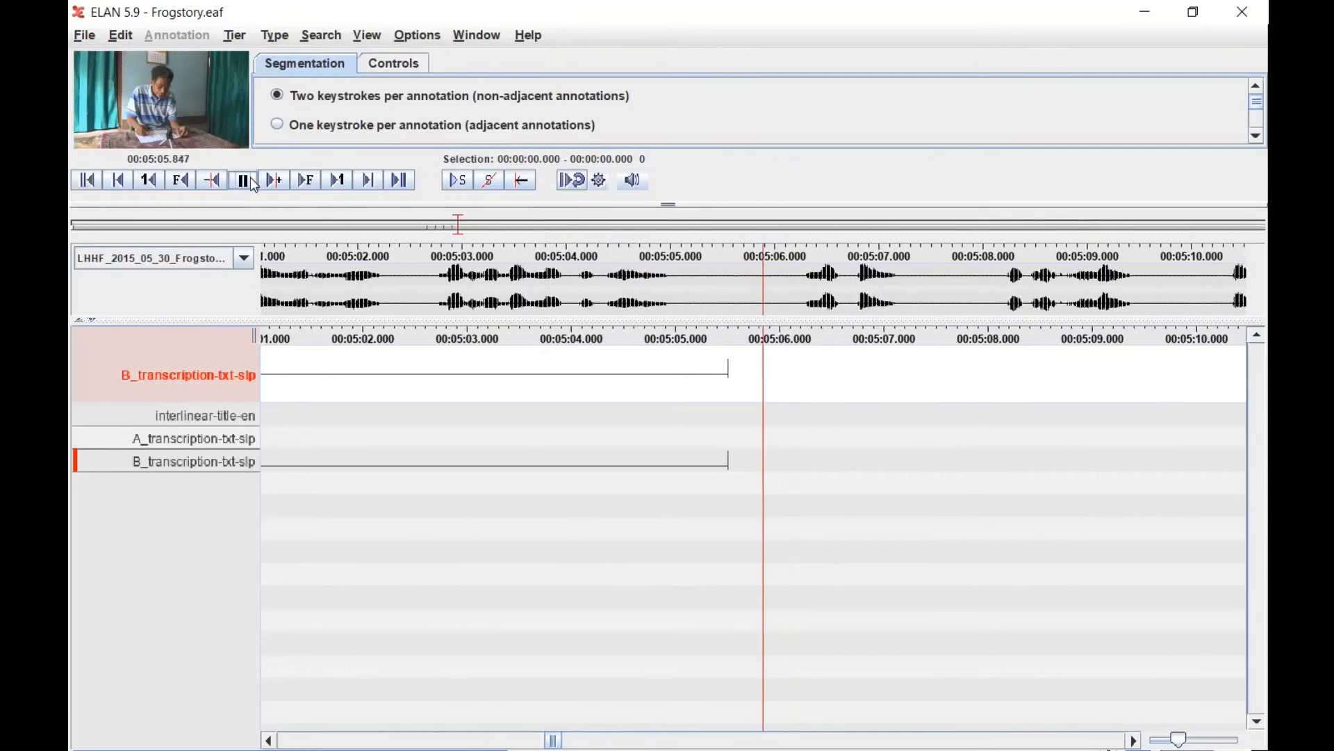
{"action": "left_click", "coordinate": [254, 183]}
{"action": "left_click", "coordinate": [631, 380]}
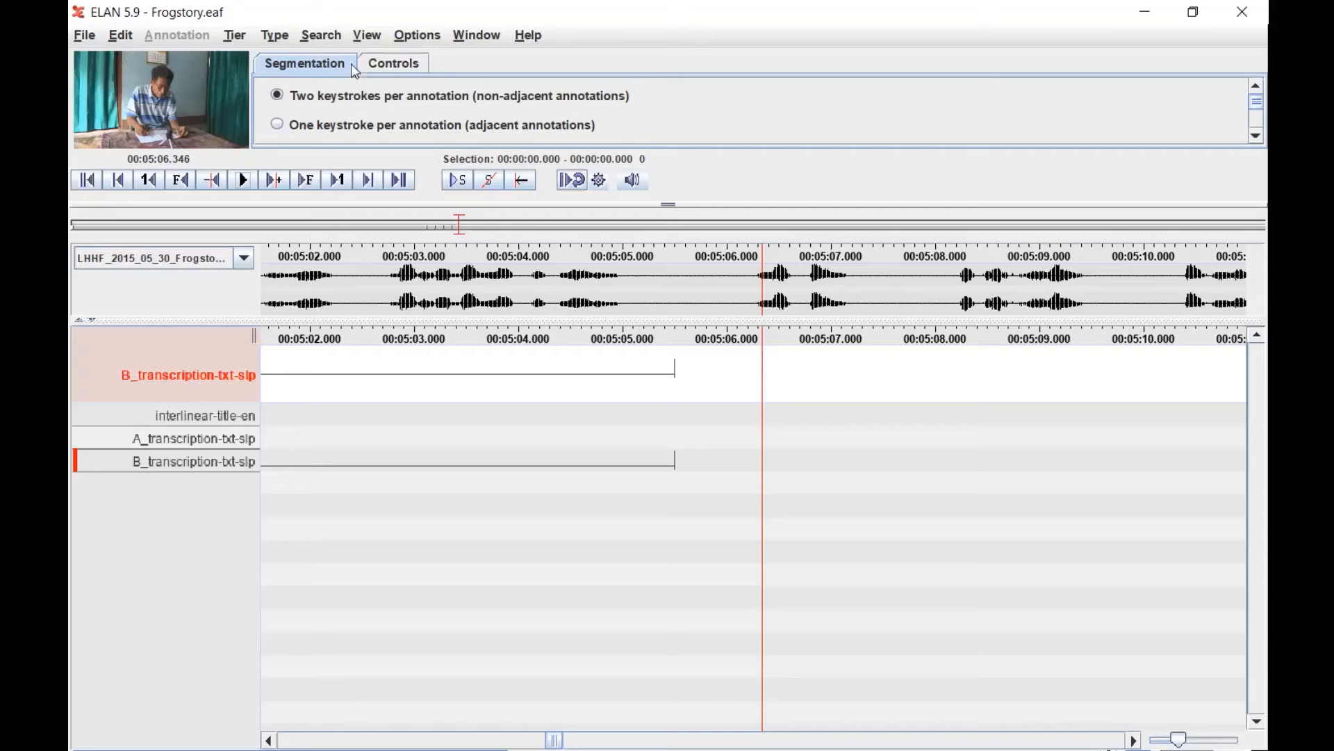
Switch to Transcription Mode and apply column settings with type phrase for column 1 and note for column 2.
{"action": "left_click", "coordinate": [419, 36]}
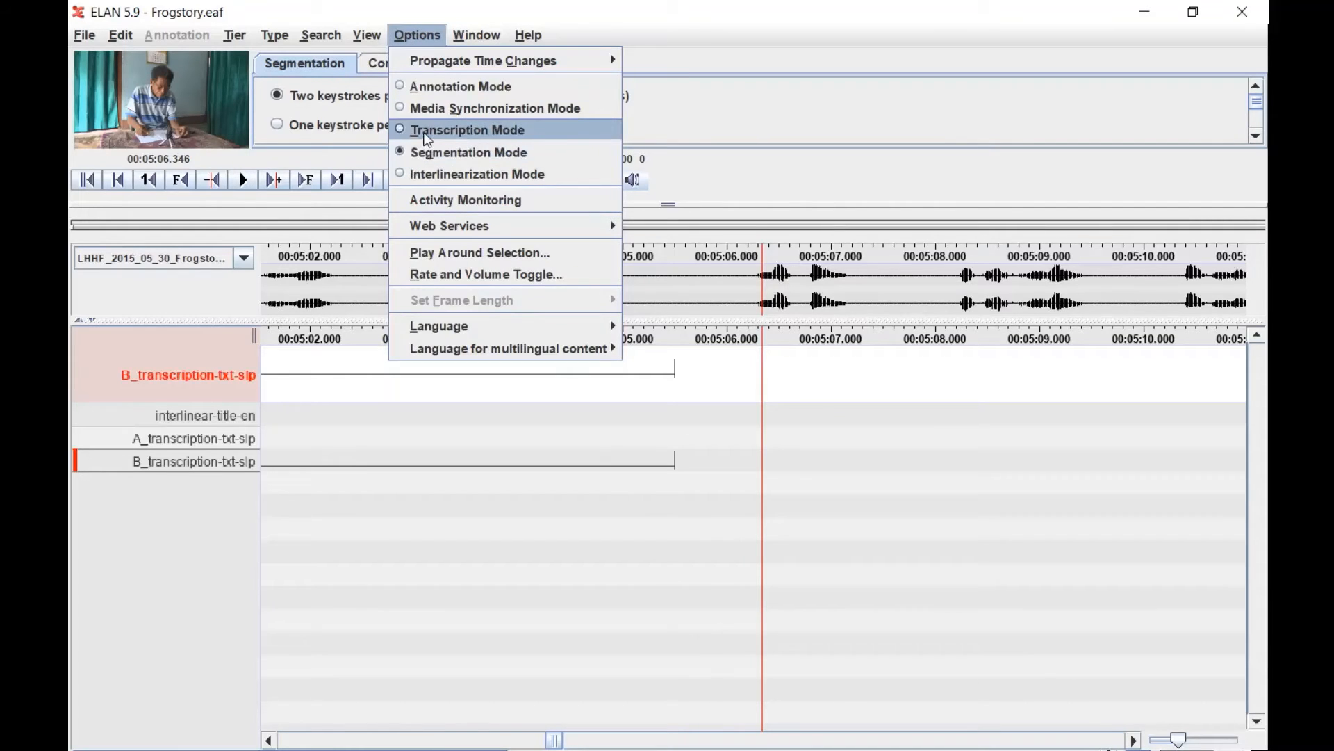
{"action": "left_click", "coordinate": [467, 130]}
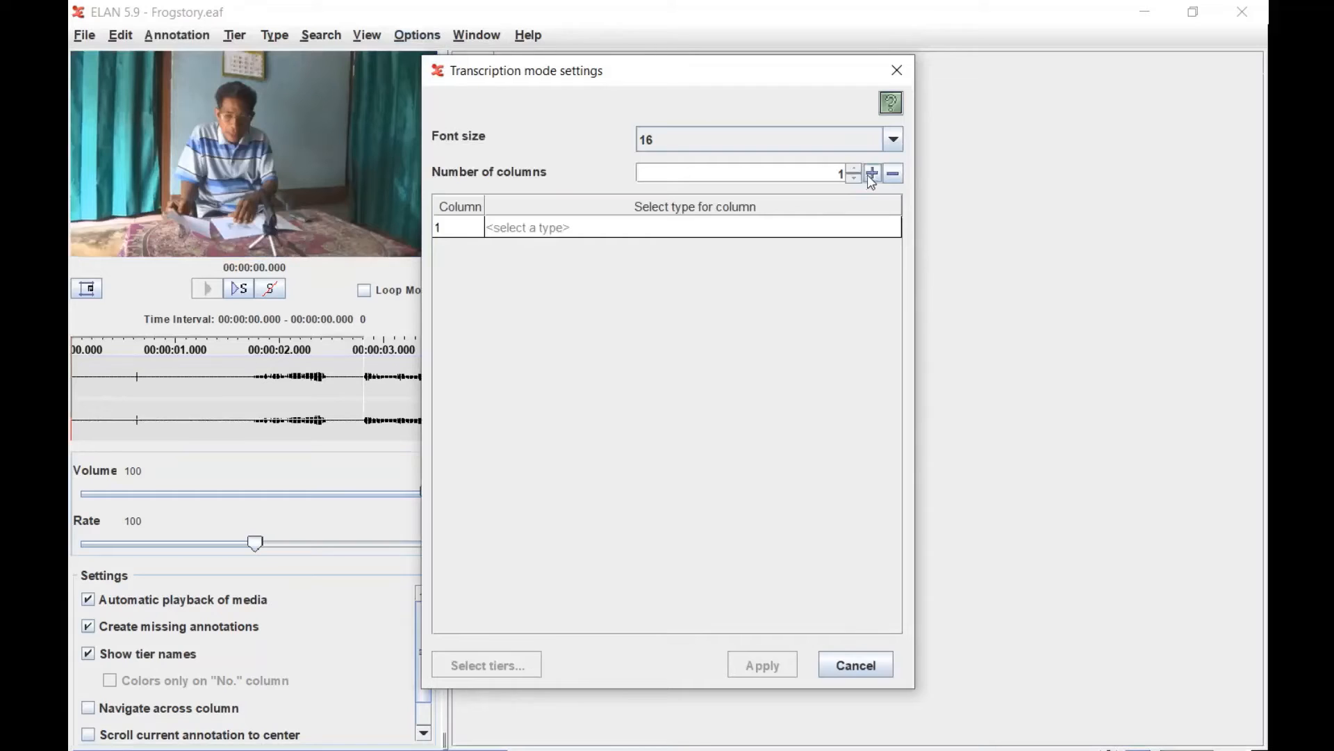
{"action": "left_click", "coordinate": [872, 173]}
{"action": "left_click", "coordinate": [579, 235]}
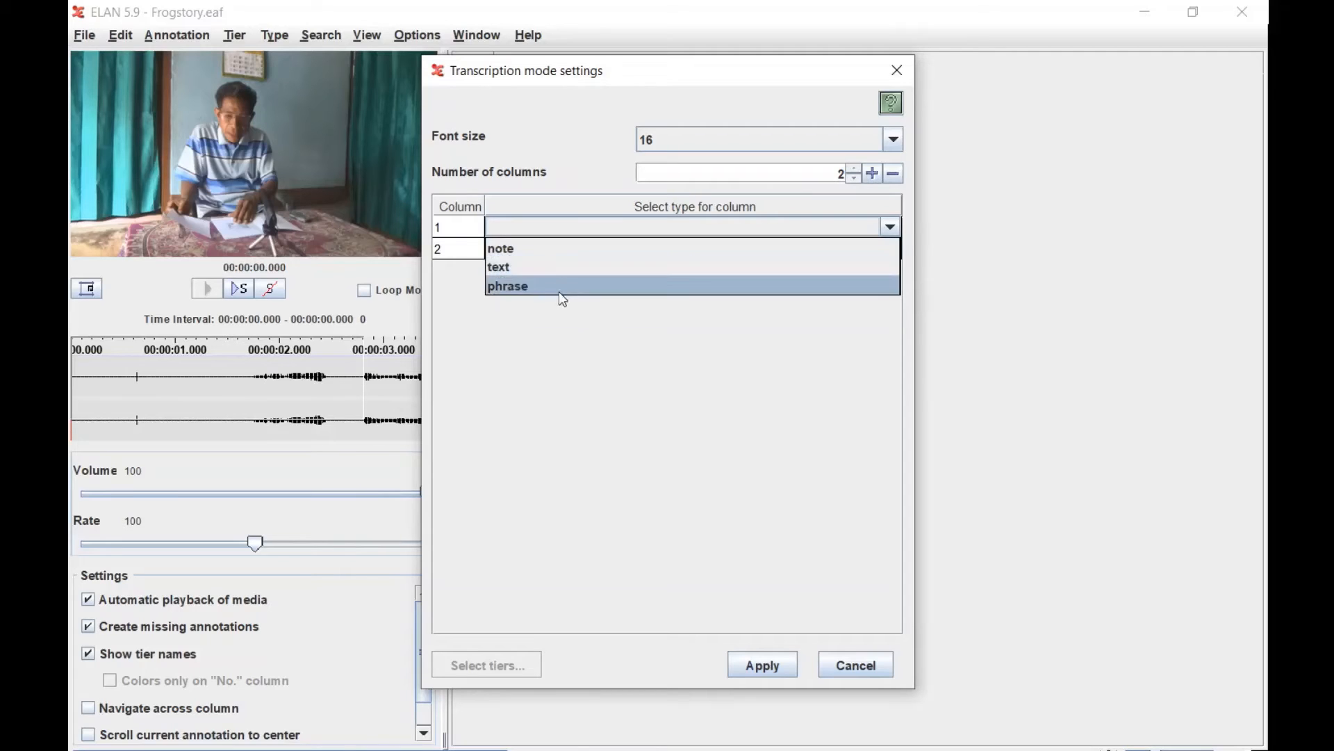
{"action": "left_click", "coordinate": [560, 287]}
{"action": "left_click", "coordinate": [567, 250]}
{"action": "left_click", "coordinate": [558, 273]}
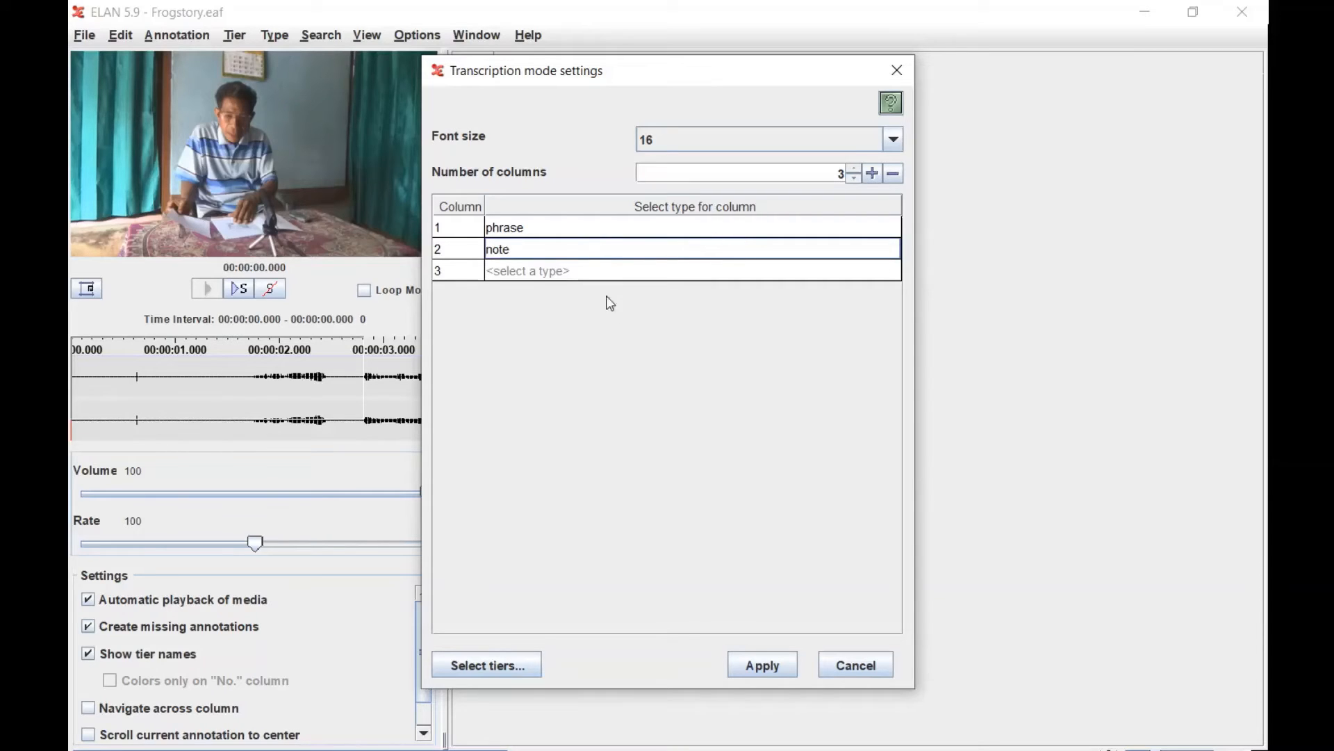
{"action": "left_click", "coordinate": [763, 667]}
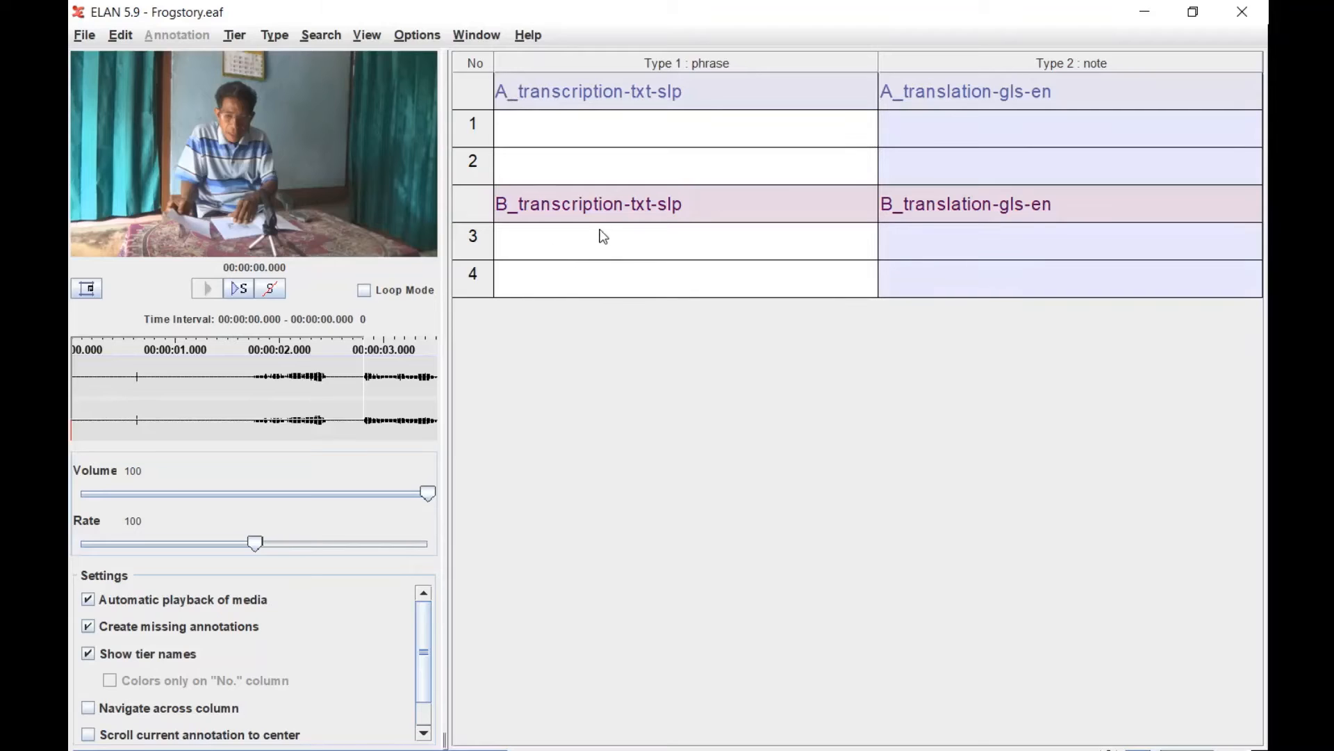
Play back the first A_transcription-txt-slp segment, transcribe it as "Lane kamar tune", and move to its A_translation-gls-en cell.
{"action": "left_click", "coordinate": [554, 133]}
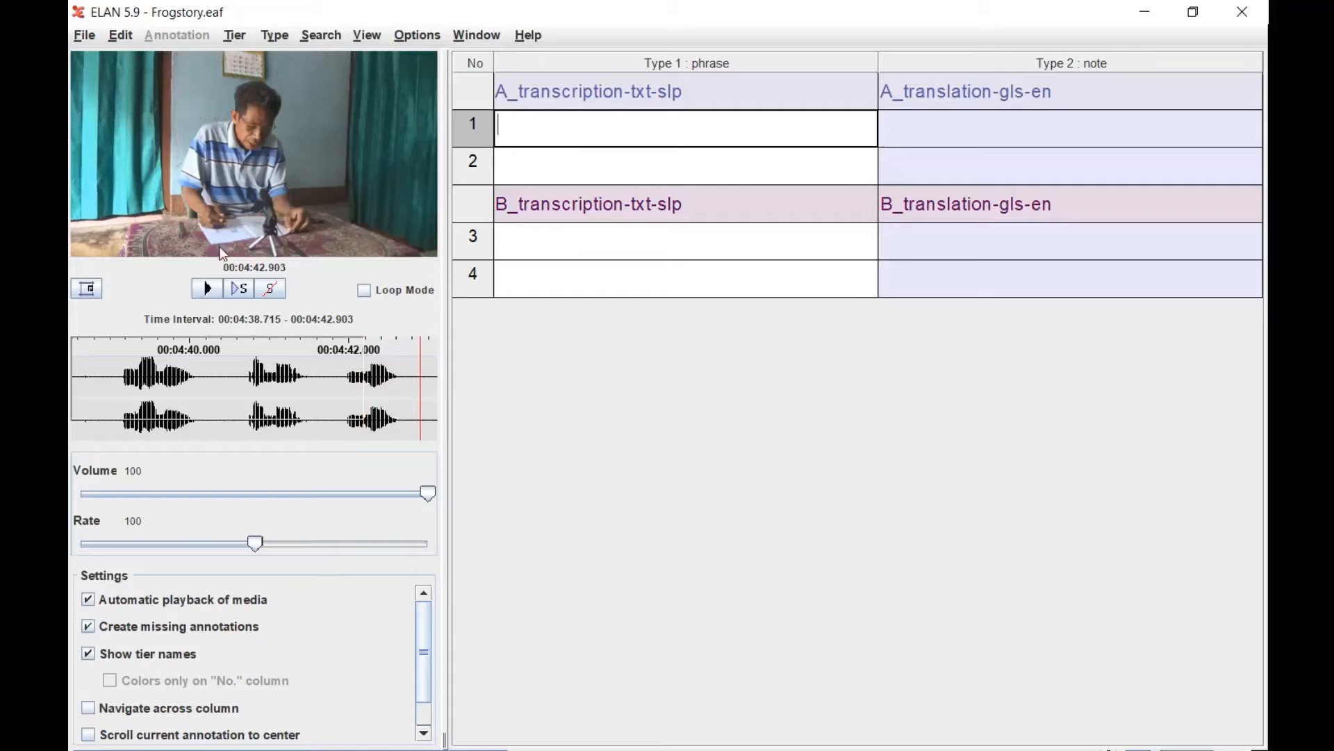
{"action": "left_click", "coordinate": [208, 289]}
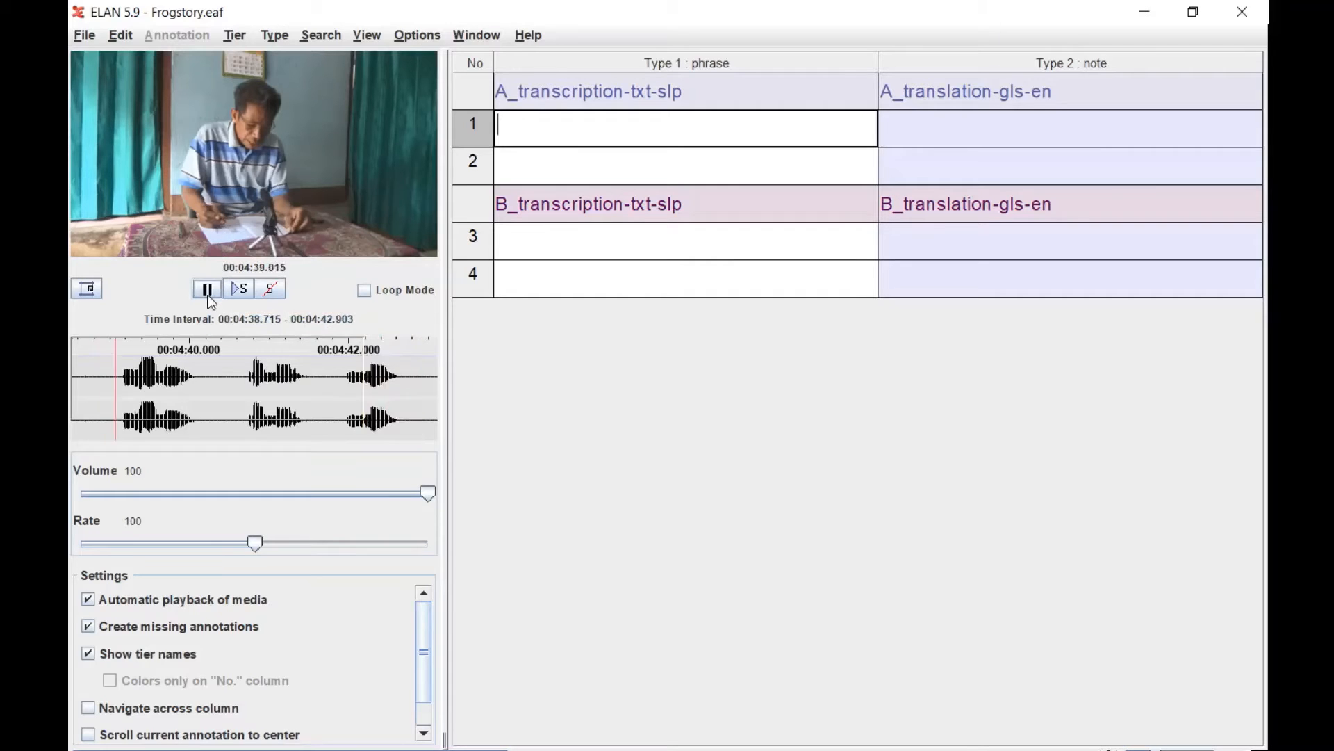
{"action": "left_click", "coordinate": [208, 295]}
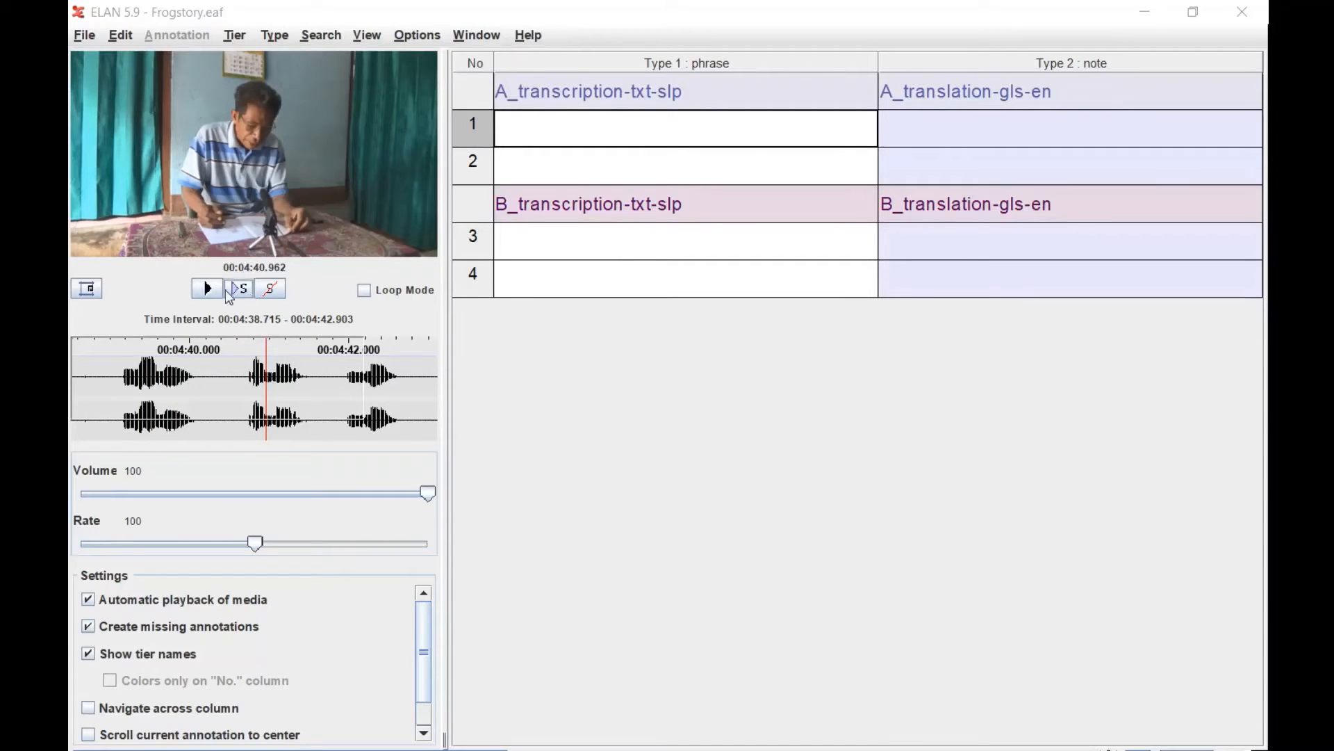
{"action": "left_click", "coordinate": [607, 134]}
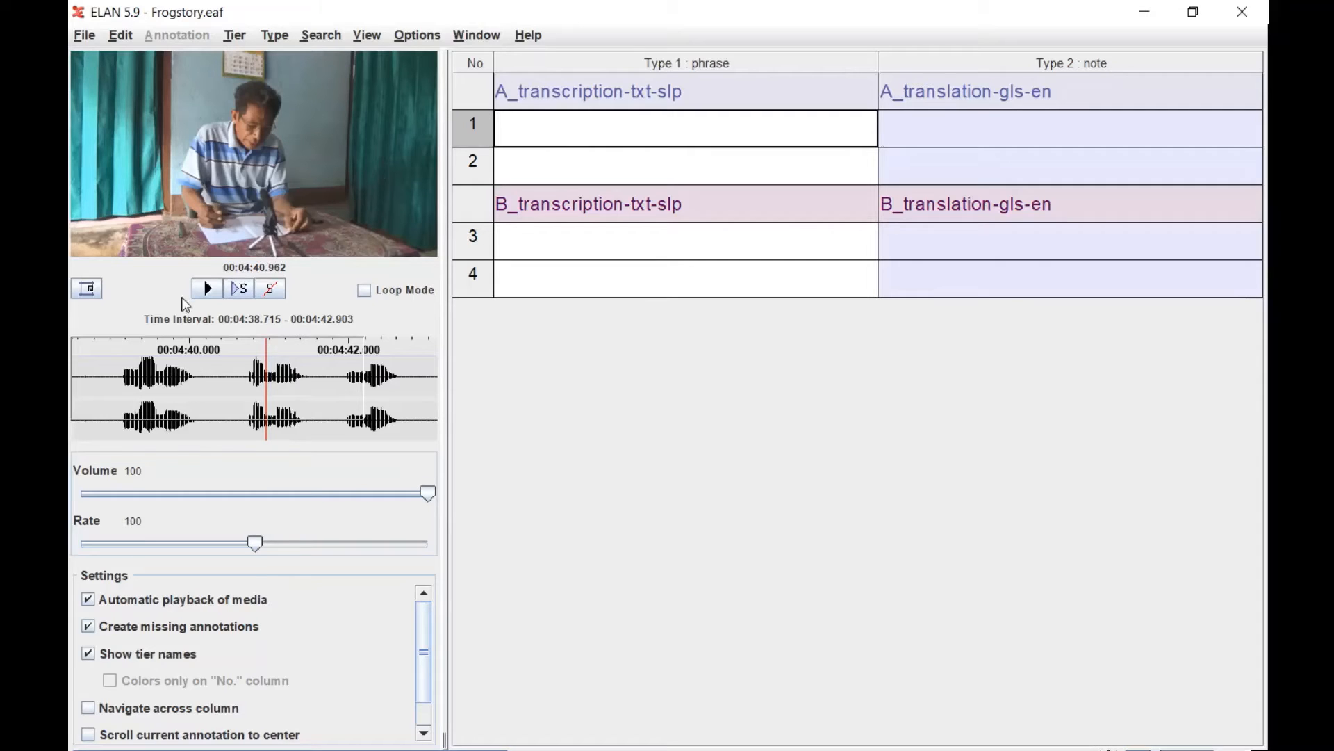
{"action": "left_click", "coordinate": [204, 289]}
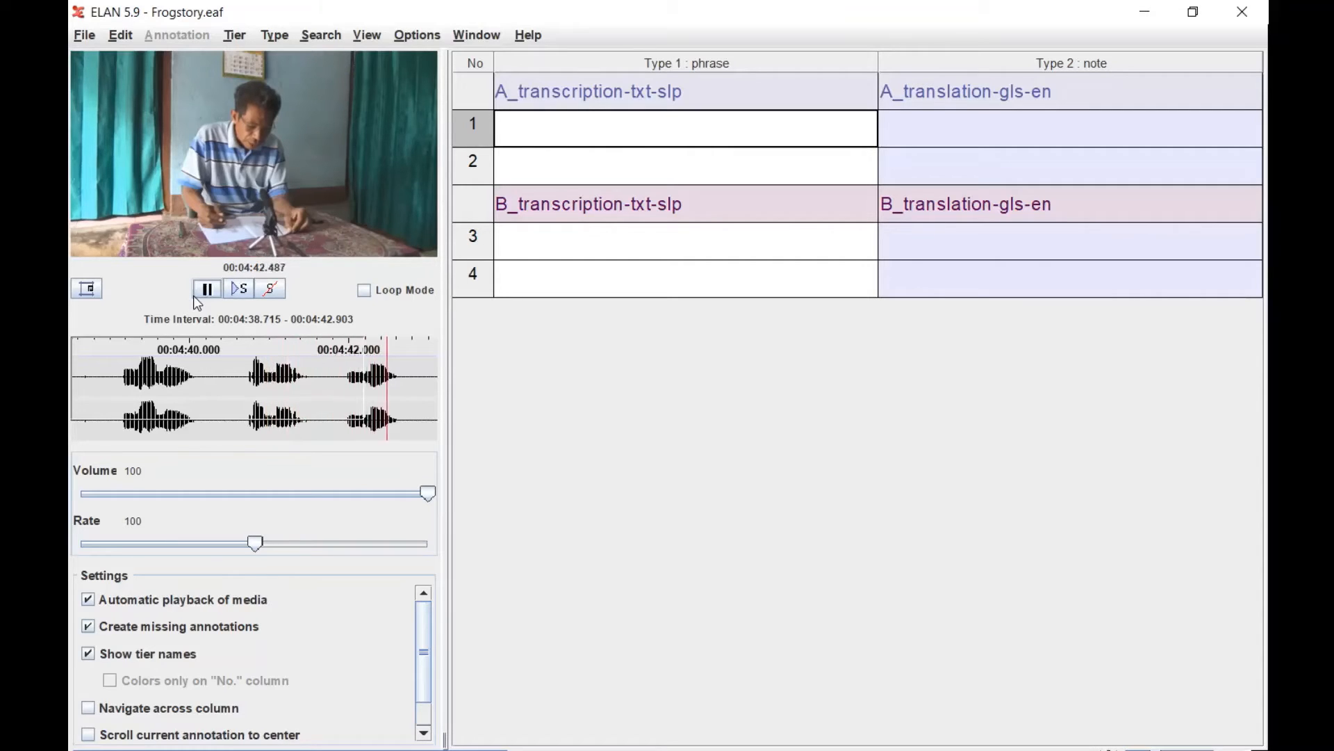
{"action": "type", "text": "Lane kamar t"}
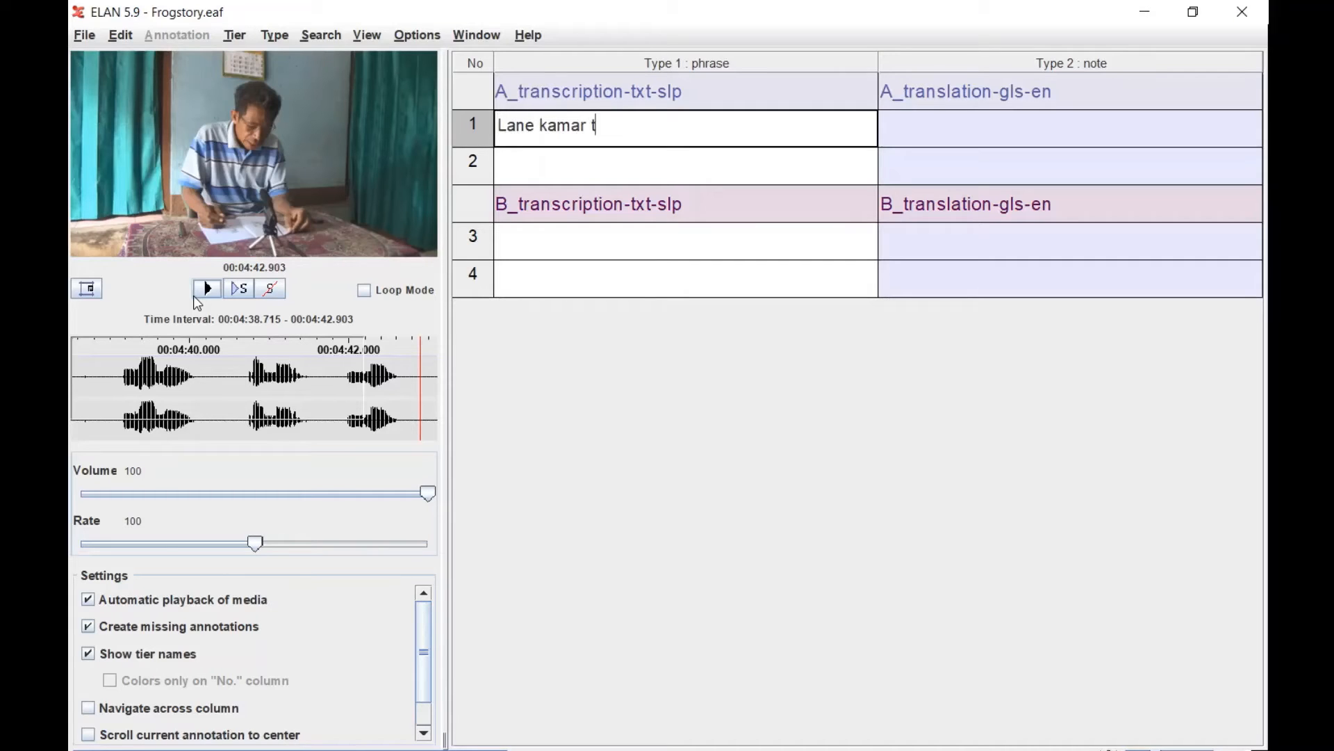
{"action": "type", "text": "in"}
{"action": "key", "text": "BackSpace"}
{"action": "key", "text": "BackSpace"}
{"action": "left_click", "coordinate": [979, 132]}
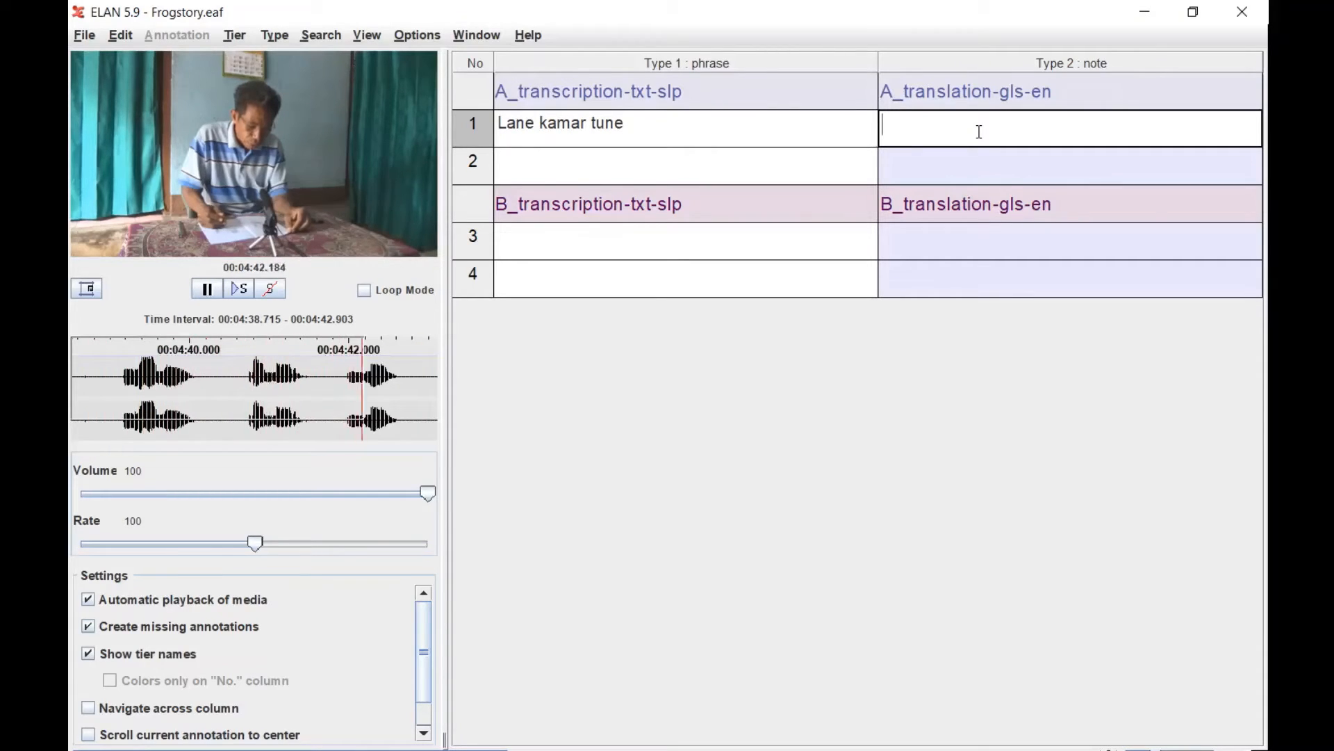
Translate the first A segment as "In a room" and transcribe the second A_transcription-txt-slp segment as "kopo lame anak tune".
{"action": "type", "text": "In a room"}
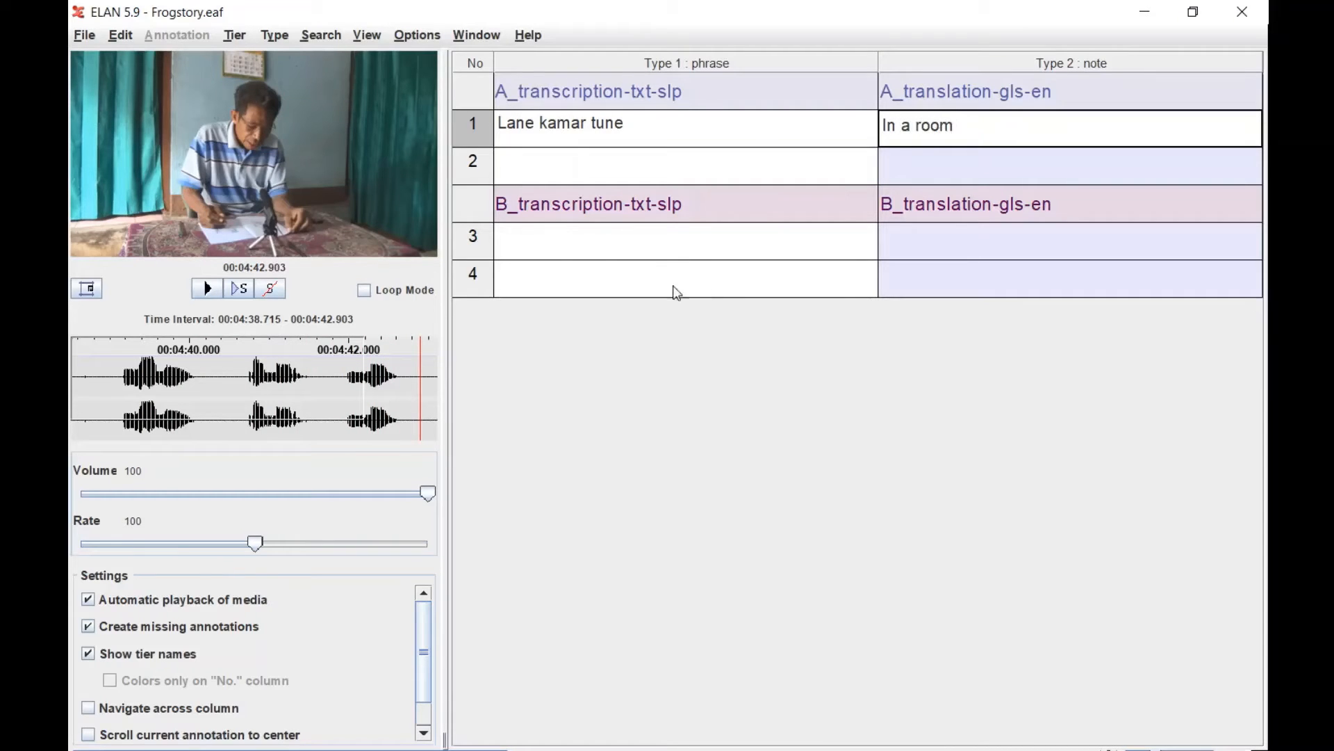
{"action": "left_click", "coordinate": [594, 165]}
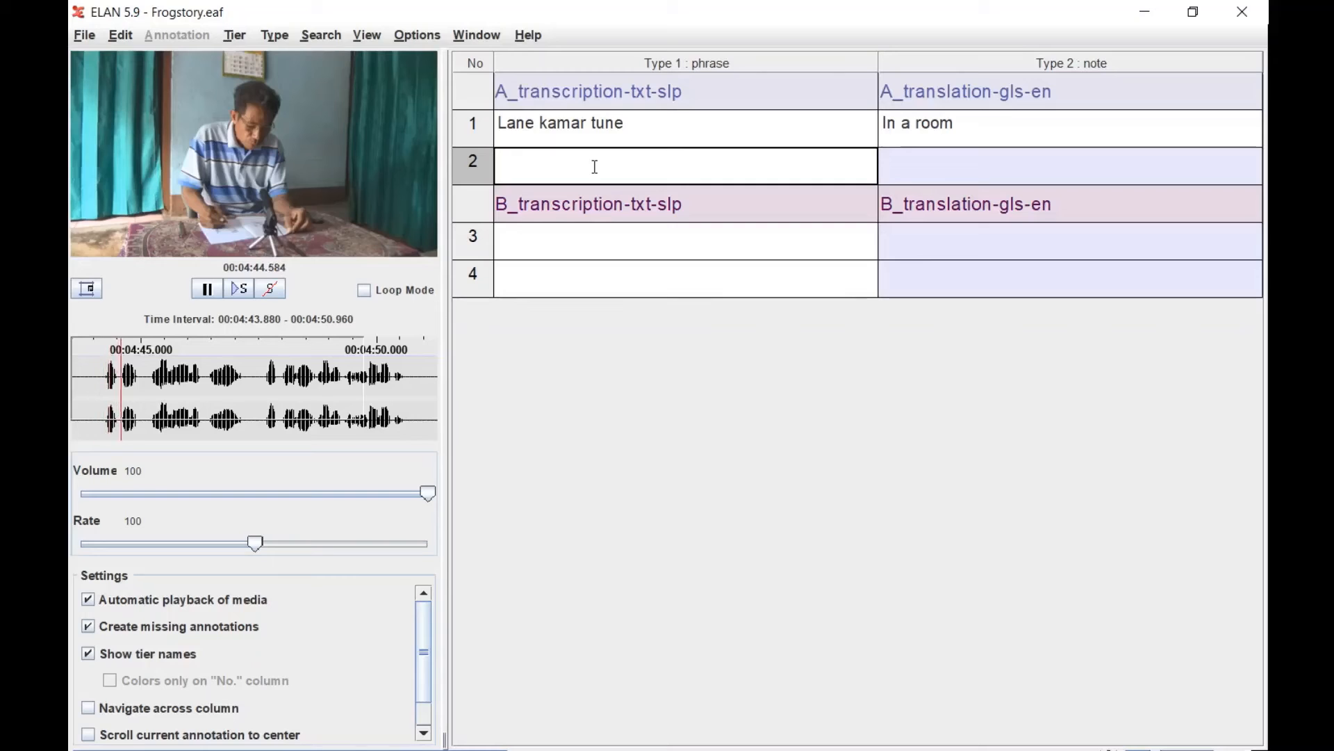
{"action": "type", "text": "kopo"}
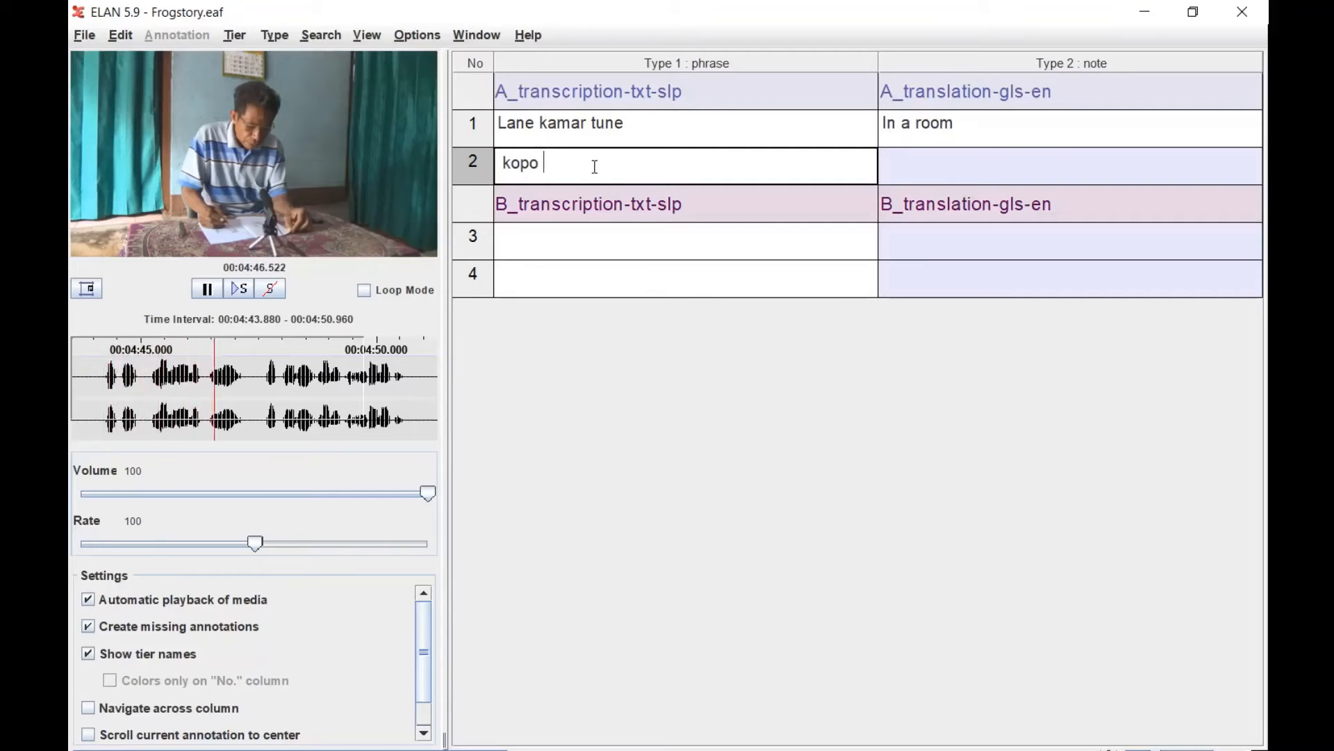
{"action": "type", "text": " lama"}
{"action": "key", "text": "BackSpace"}
{"action": "type", "text": "e "}
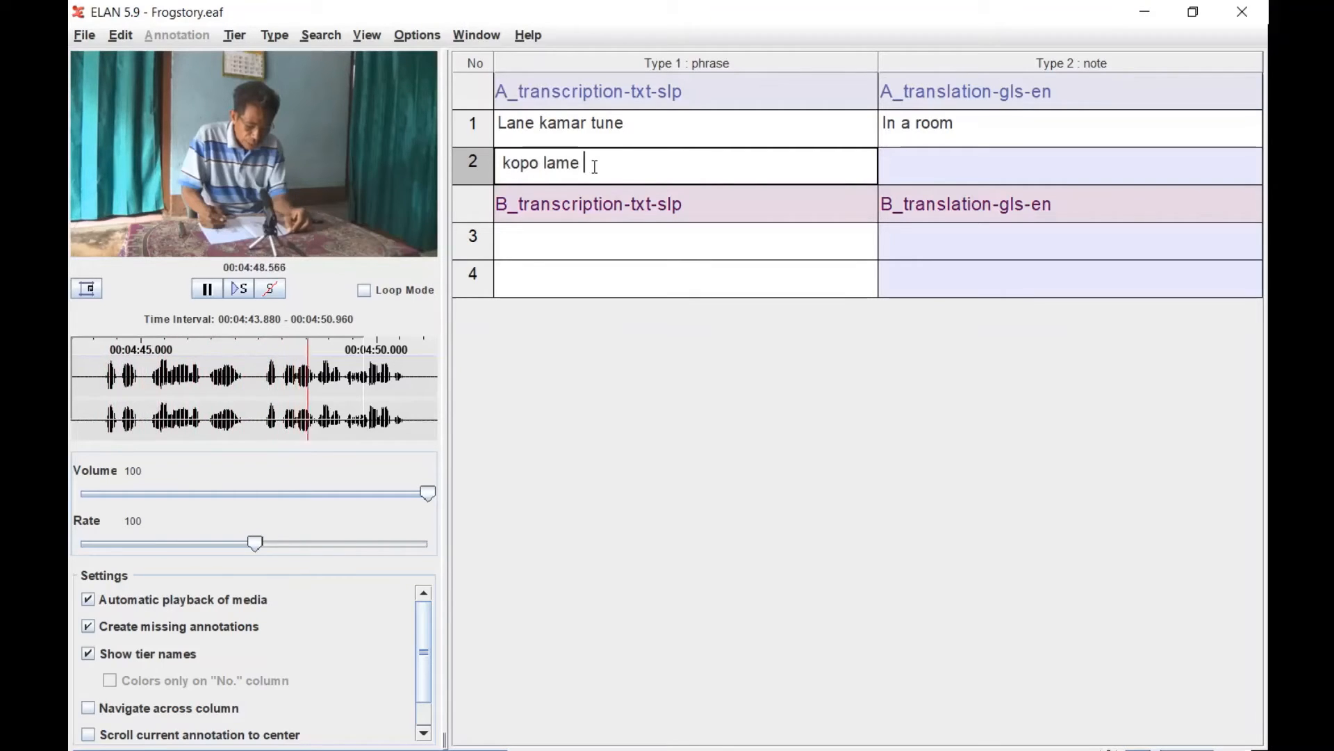
{"action": "type", "text": "anak tune"}
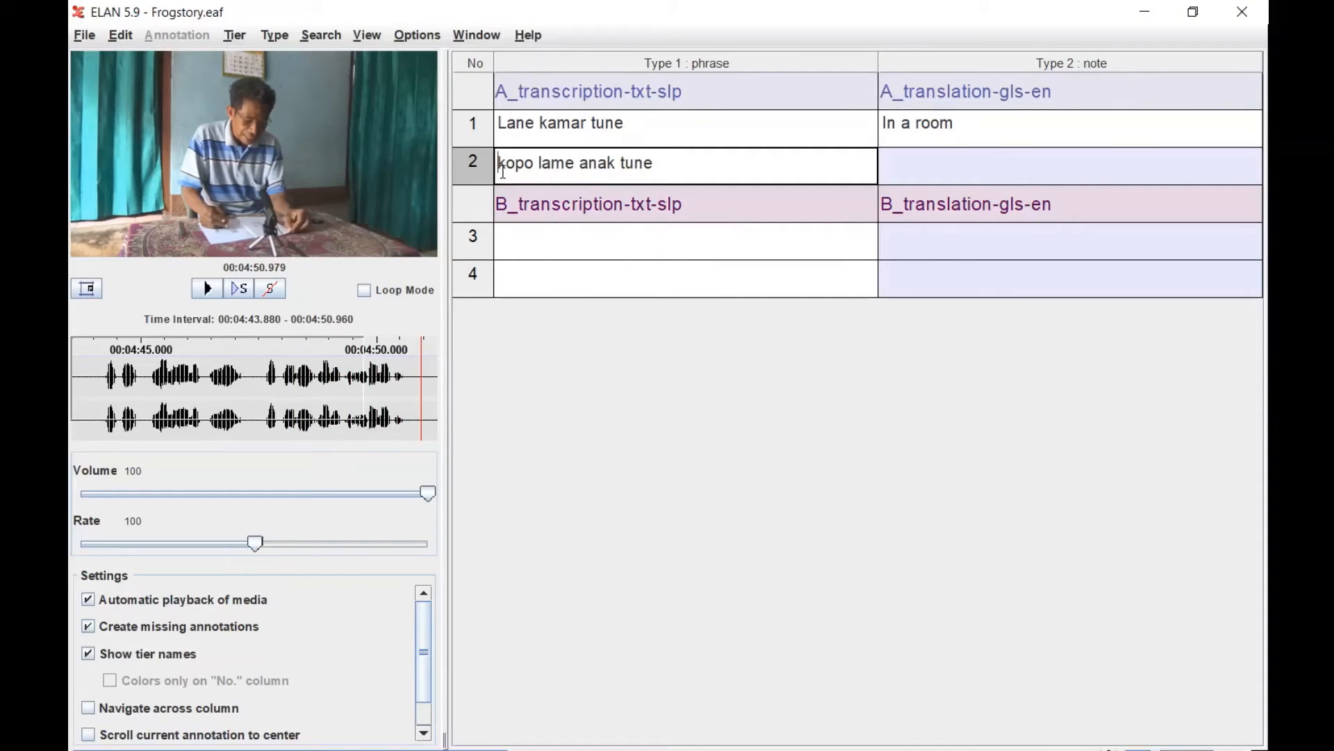
Transcribe the two B_transcription-txt-slp segments as "Pa no aoru .." and "Aoru wo ro ...".
{"action": "left_click", "coordinate": [532, 253]}
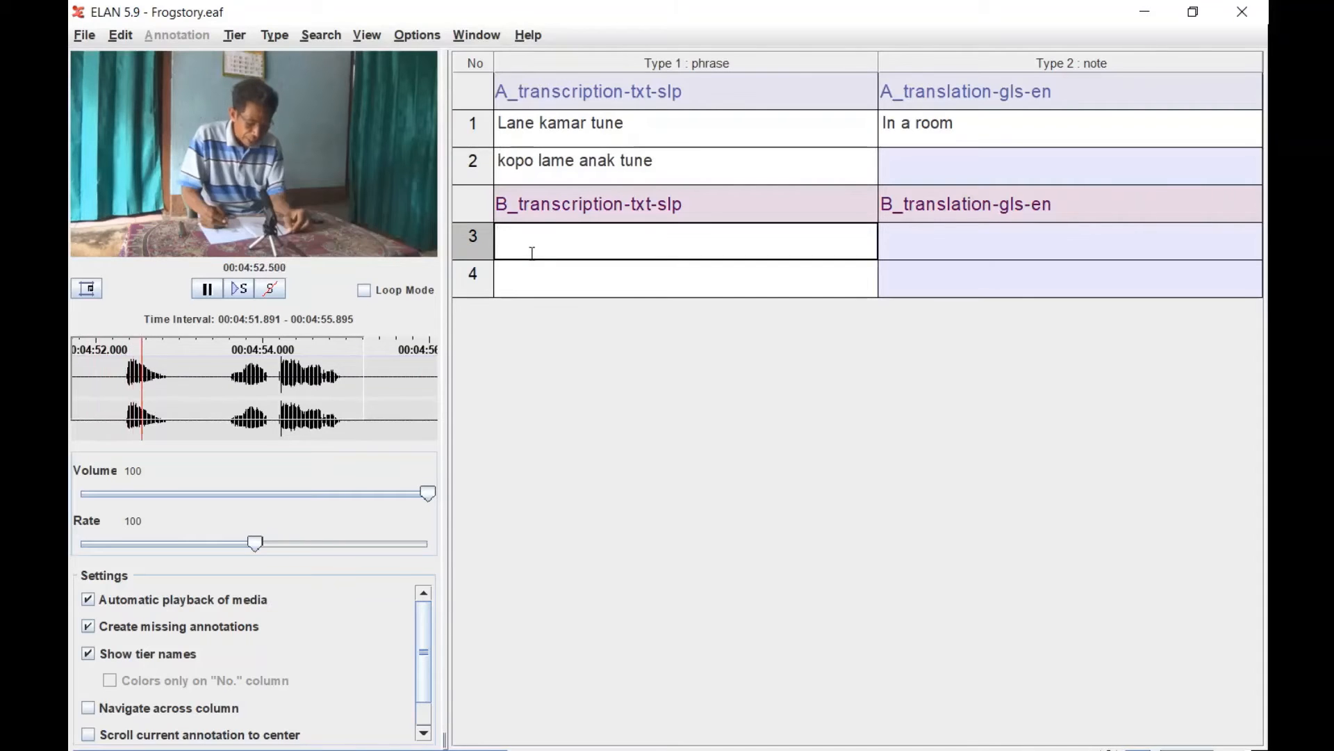
{"action": "type", "text": "Pa no aoru"}
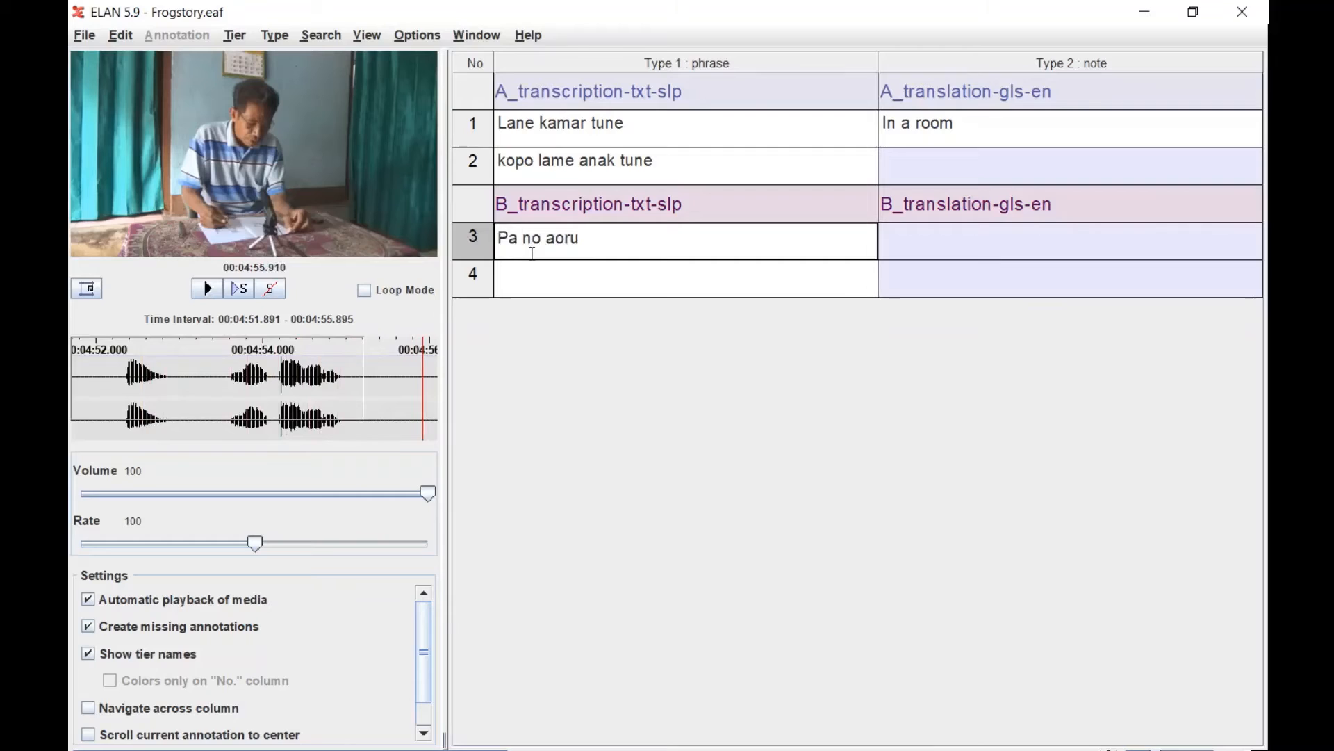
{"action": "type", "text": " .."}
{"action": "left_click", "coordinate": [559, 287]}
{"action": "type", "text": "Ao"}
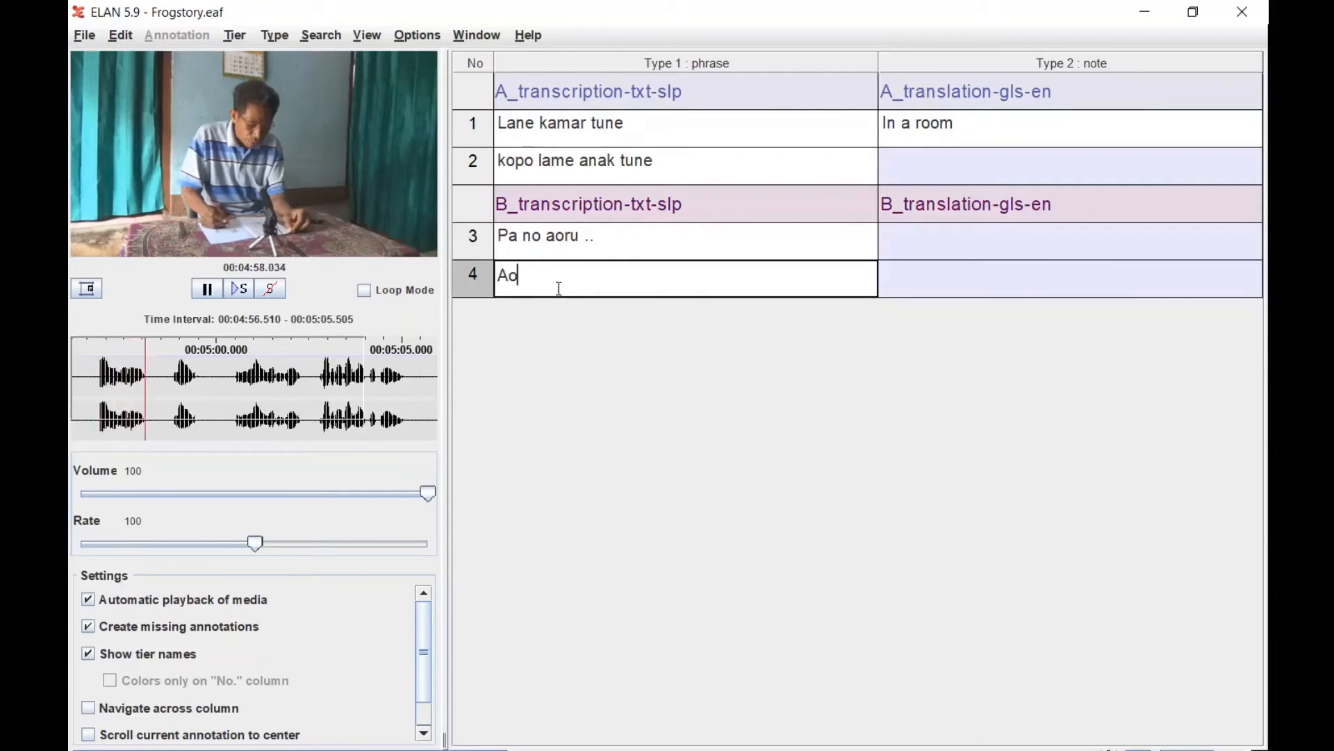
{"action": "type", "text": "ru wo ro ..."}
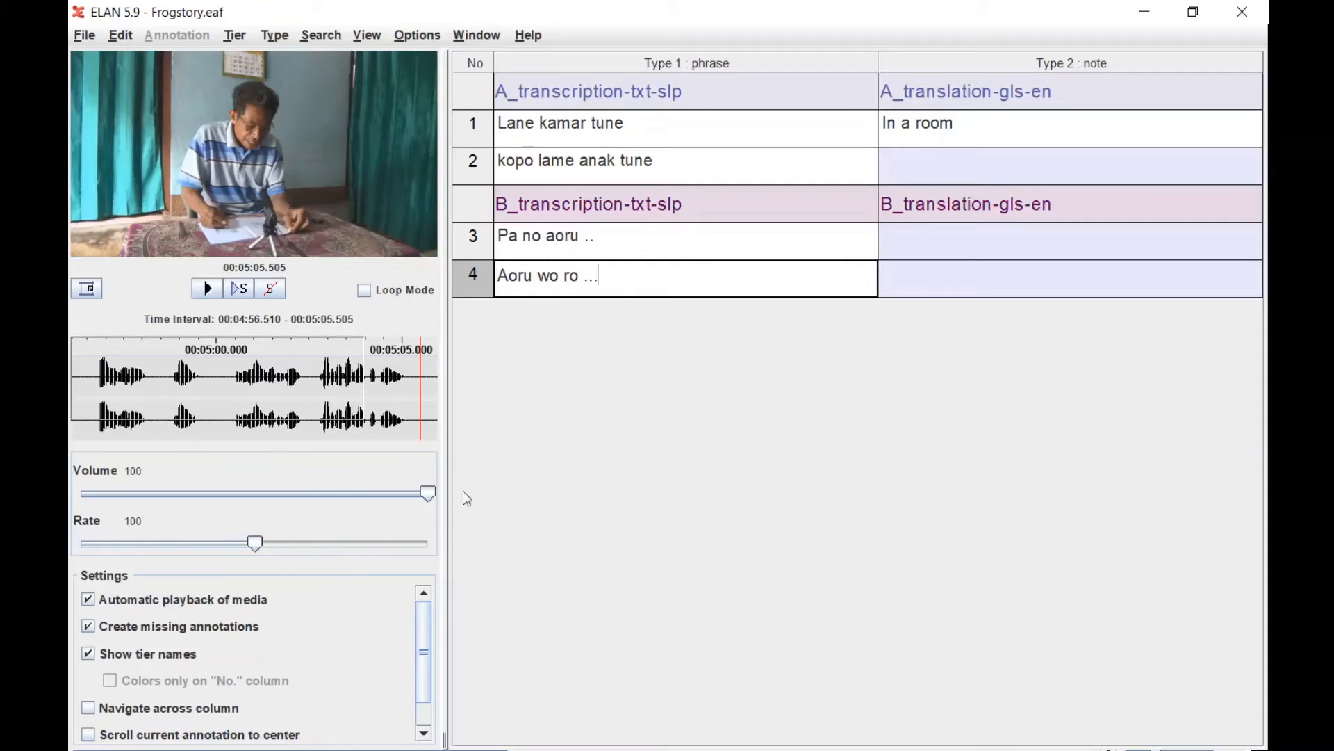
Open the Transcription Mode settings for configuring the columns.
{"action": "scroll", "coordinate": [337, 699], "scroll_direction": "down", "scroll_amount": 2}
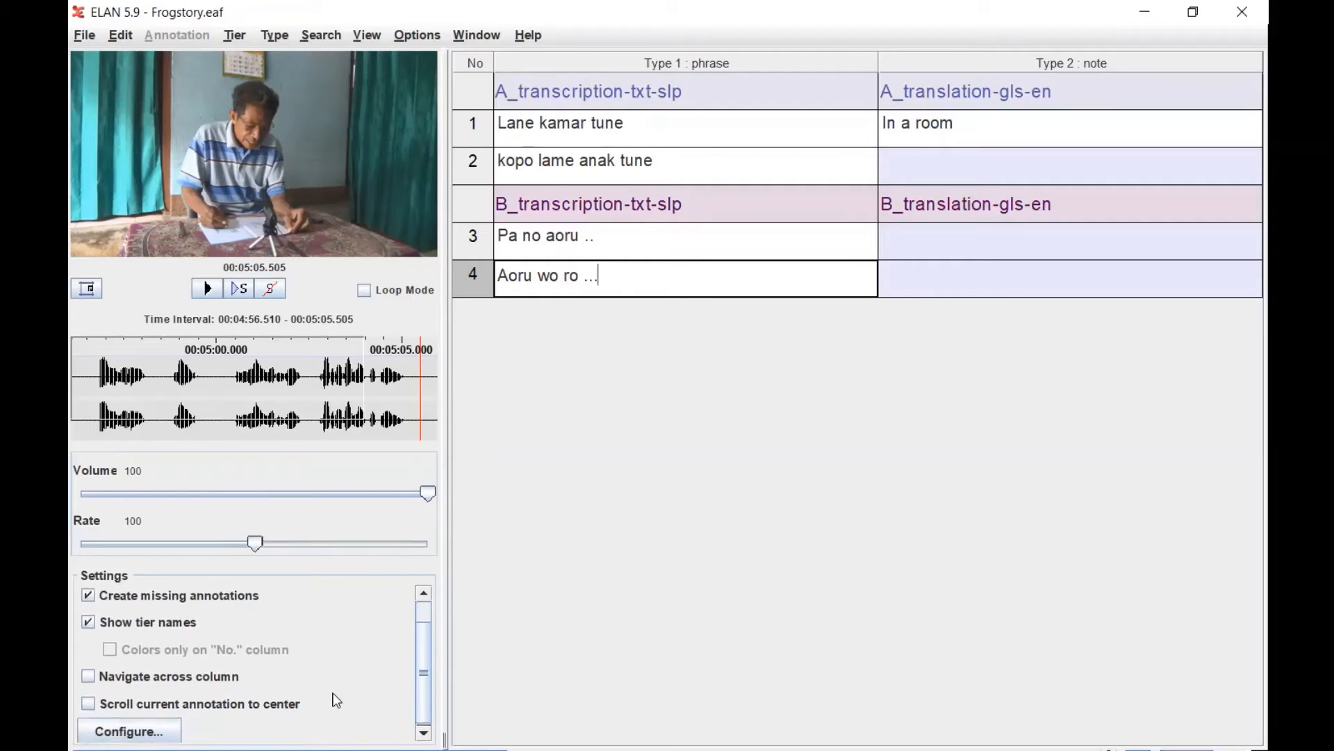
{"action": "scroll", "coordinate": [336, 699], "scroll_direction": "down", "scroll_amount": 1}
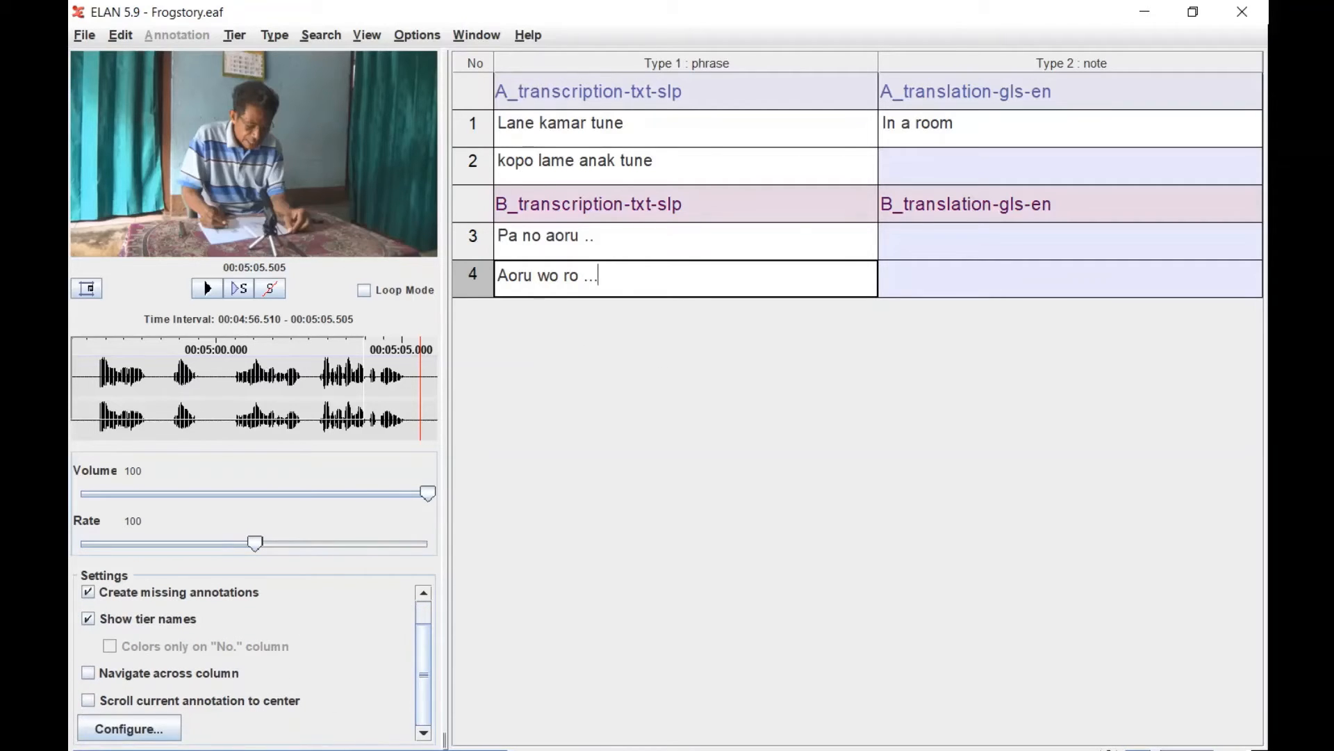
{"action": "left_click", "coordinate": [133, 738]}
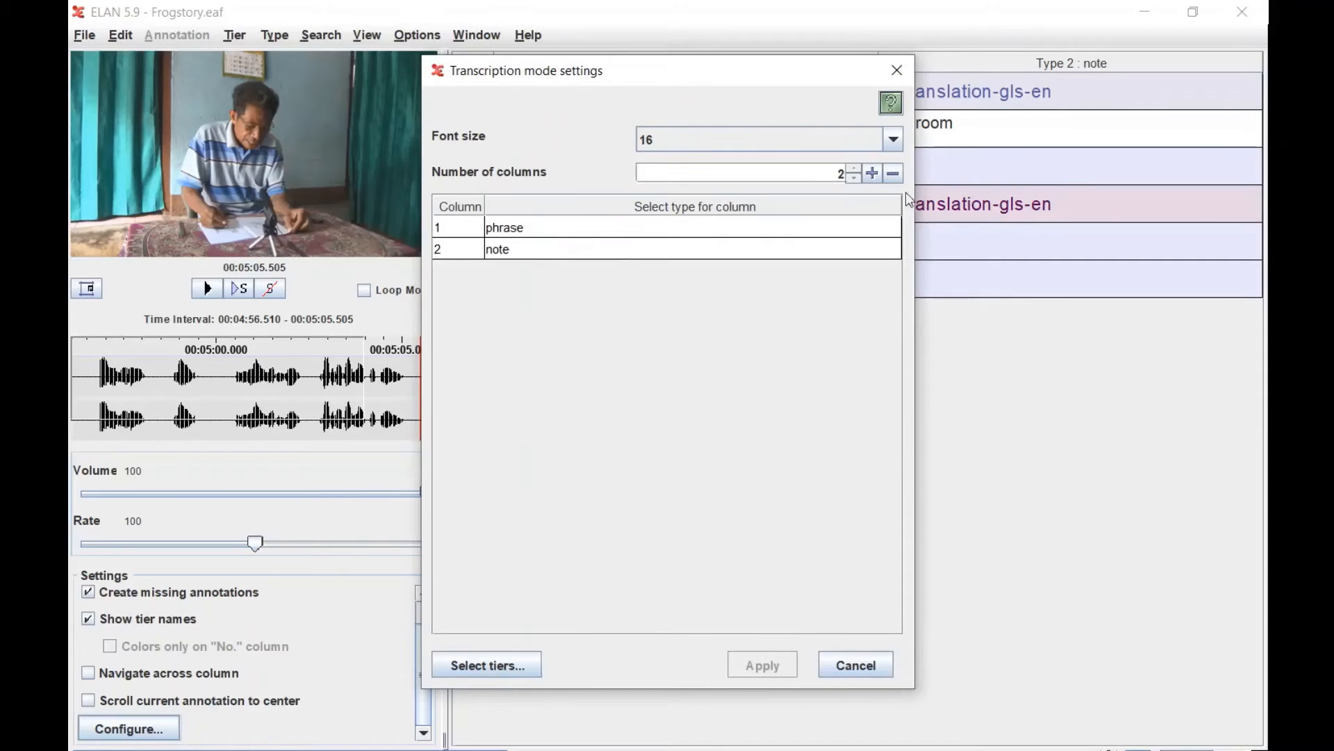
Try adding a third transcription column with type note, and remove the added columns again.
{"action": "left_click", "coordinate": [873, 174]}
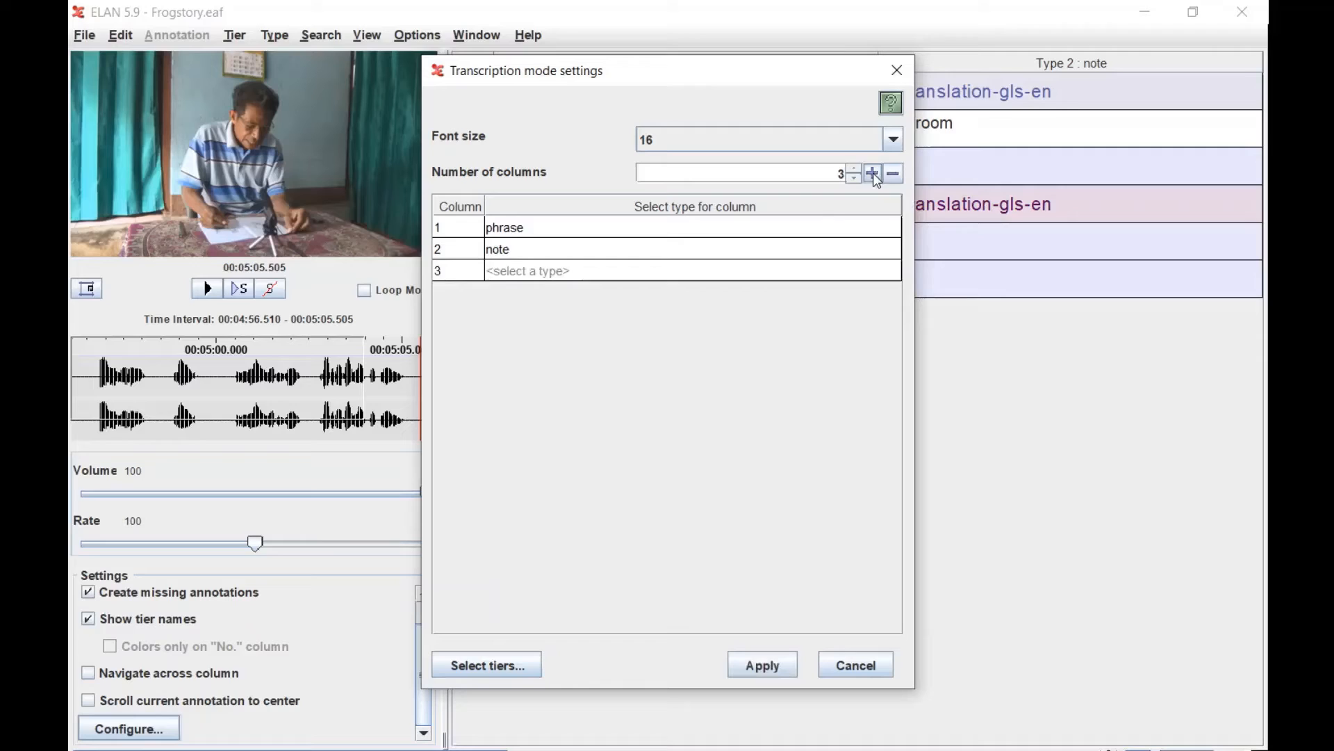
{"action": "left_click", "coordinate": [527, 271]}
{"action": "left_click", "coordinate": [515, 300]}
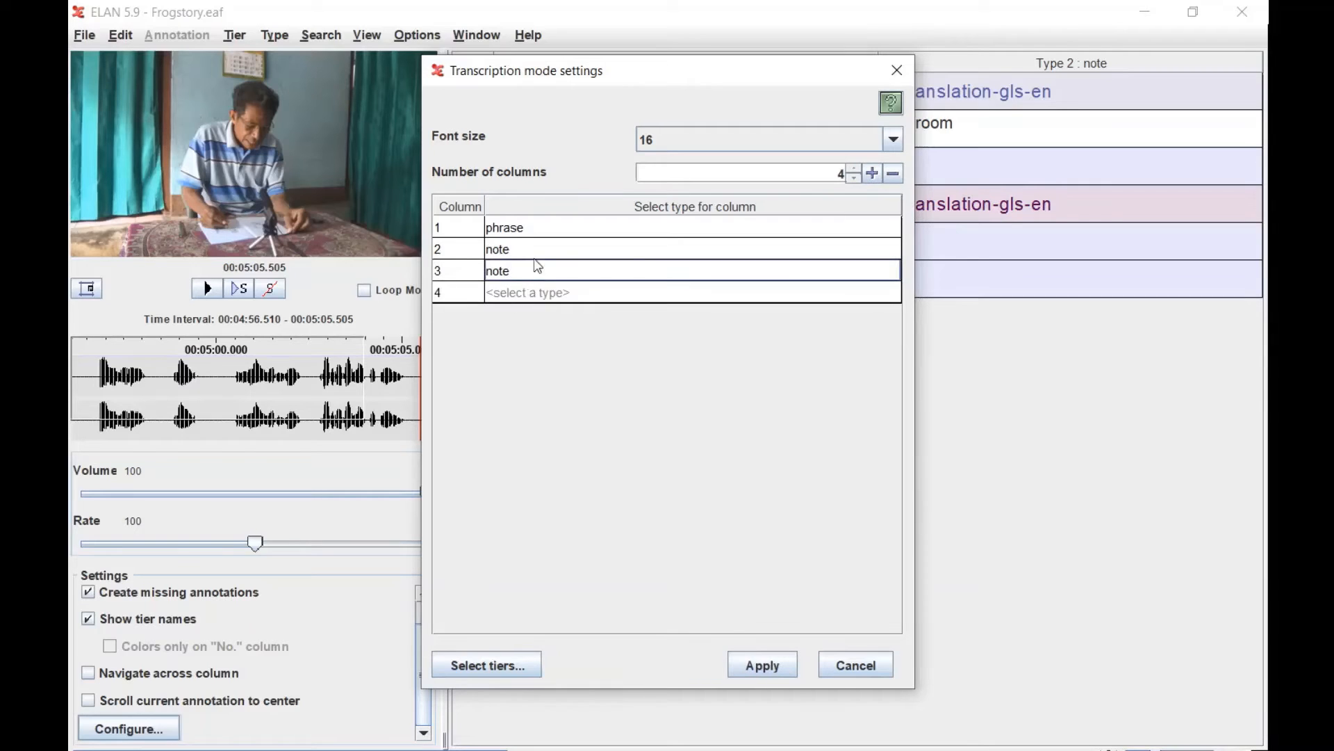
{"action": "left_click", "coordinate": [895, 173]}
{"action": "left_click", "coordinate": [894, 173]}
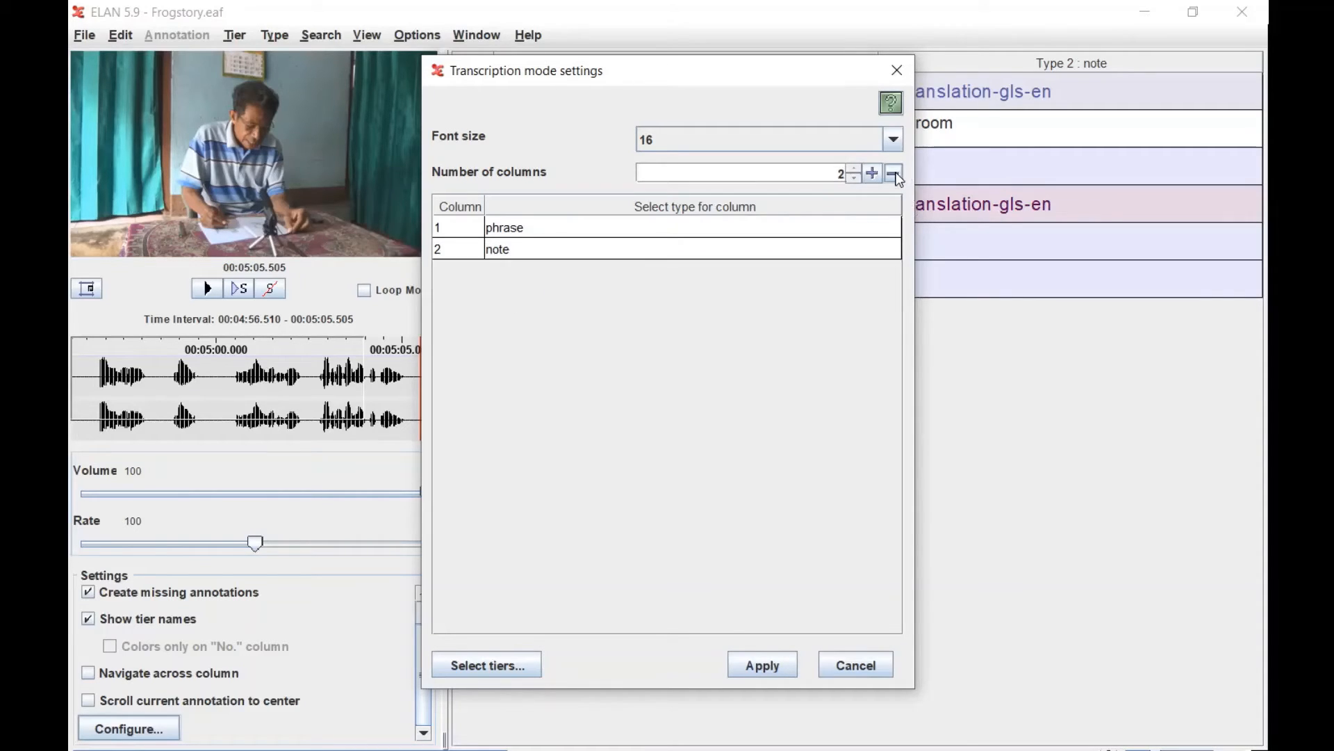
Reduce the number of transcription columns to 1, keeping only the phrase type, and apply the settings.
{"action": "left_click", "coordinate": [895, 173]}
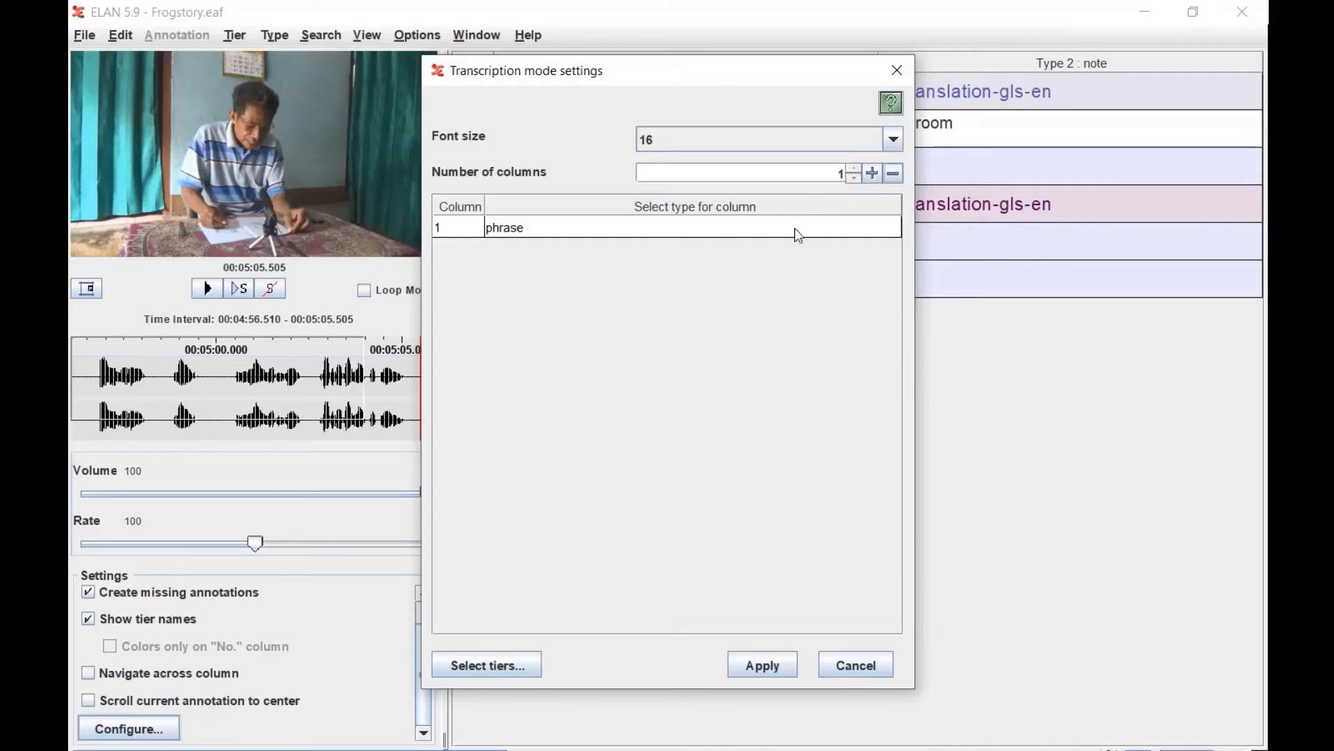
{"action": "left_click", "coordinate": [777, 661]}
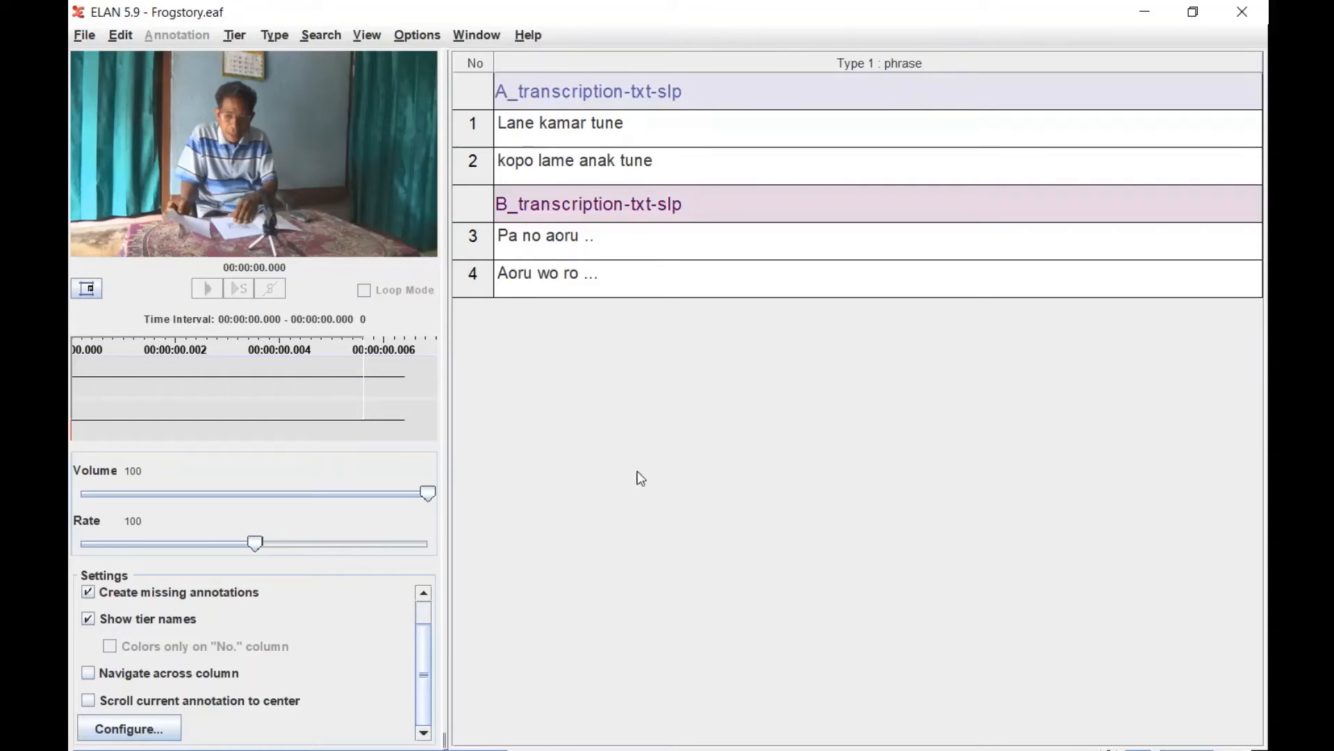
{"action": "left_click", "coordinate": [130, 728]}
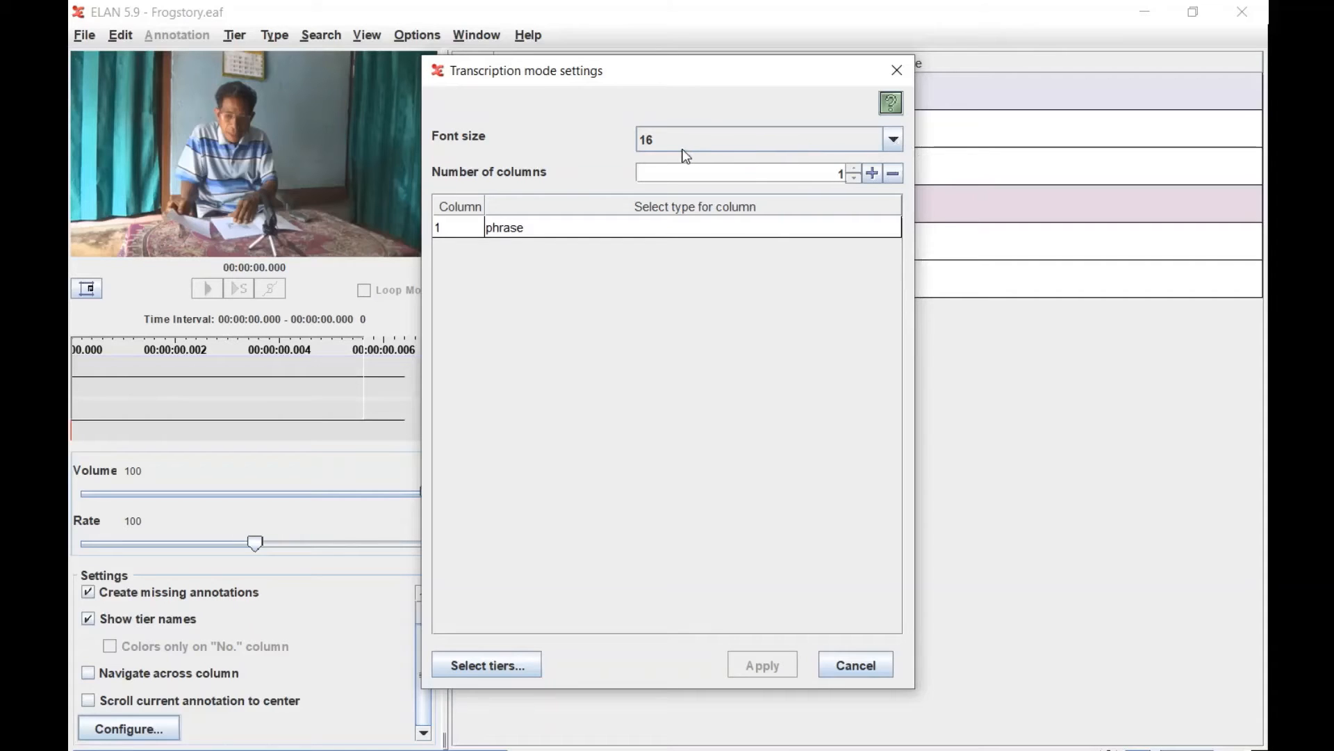
{"action": "left_click", "coordinate": [848, 665]}
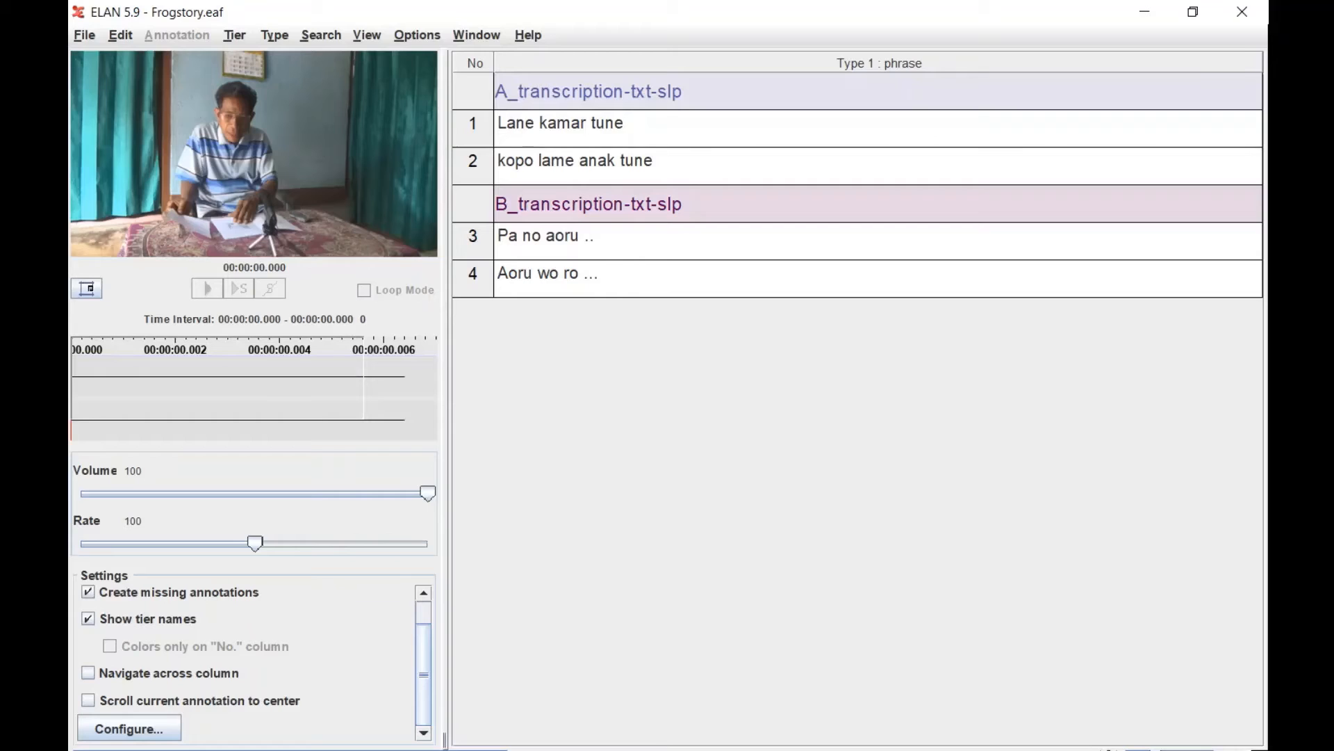
Switch to Annotation Mode and bring the transcribed segments from about 4:39 into view on the timeline.
{"action": "left_click", "coordinate": [413, 36]}
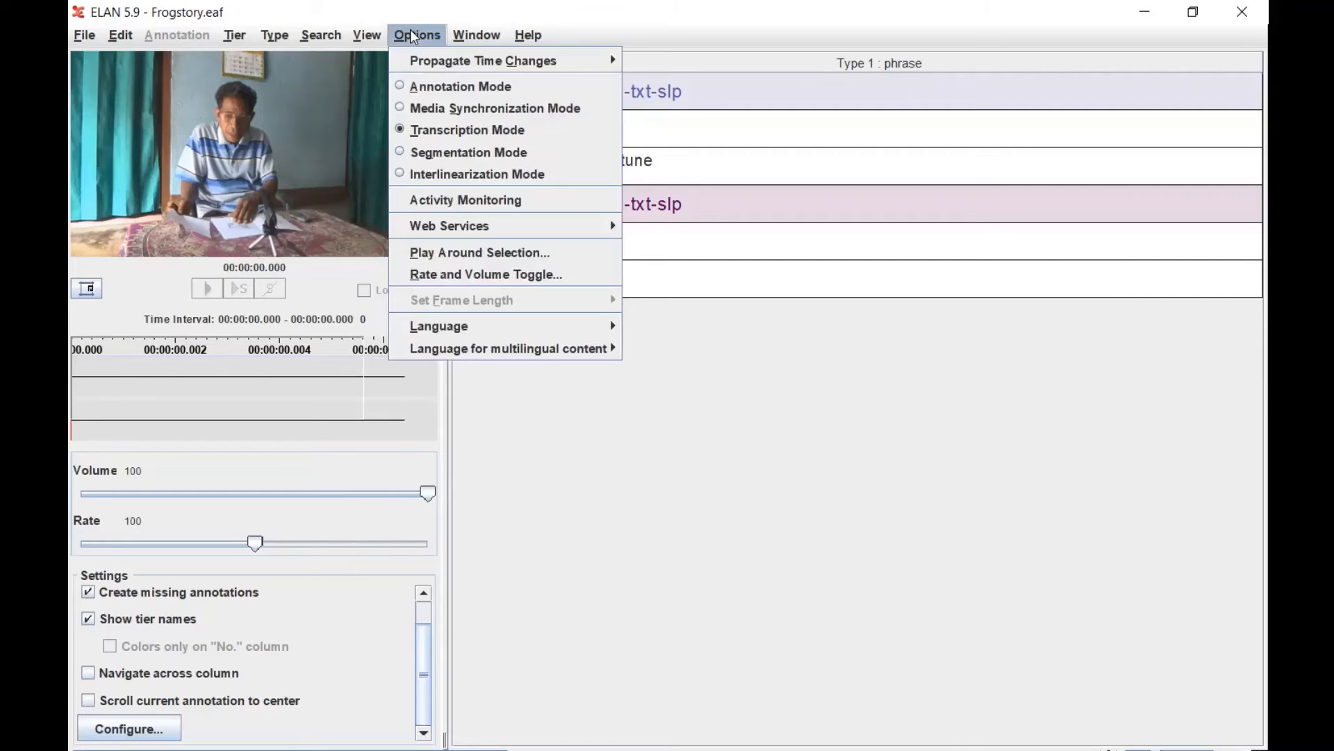
{"action": "left_click", "coordinate": [449, 87]}
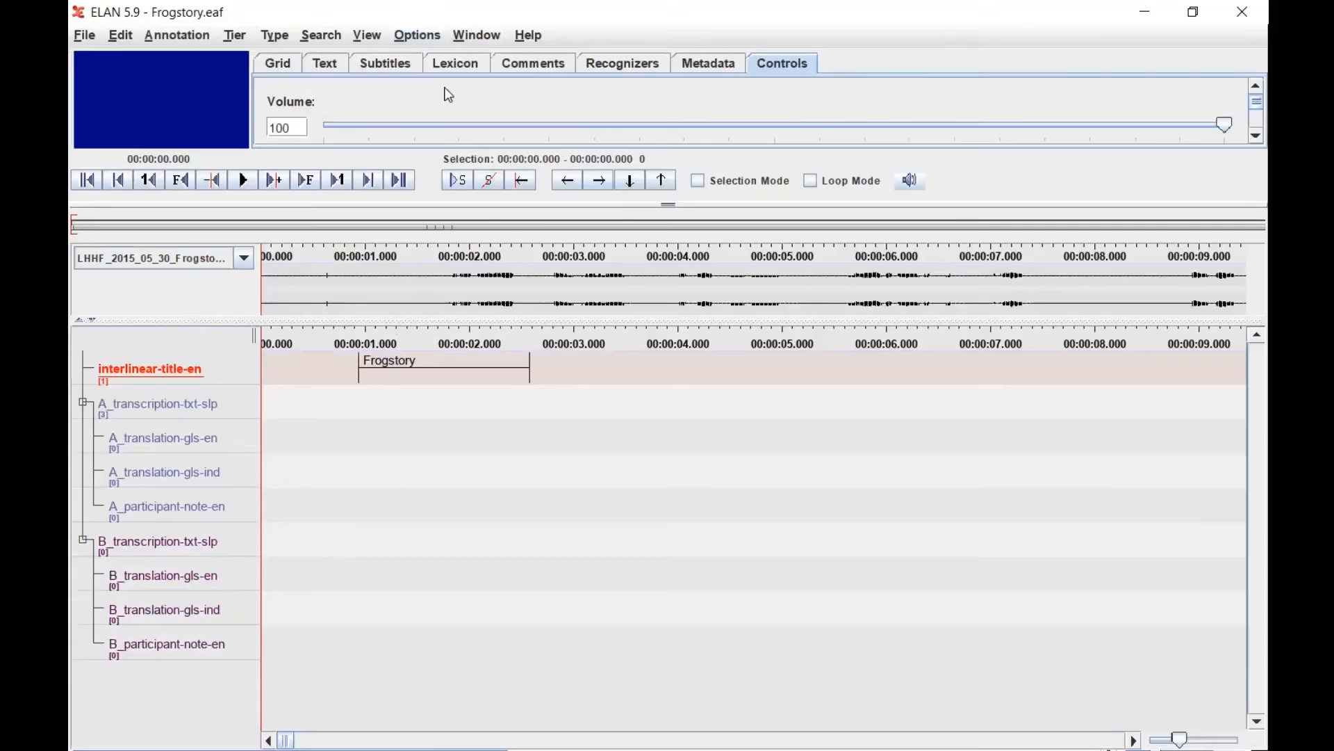
{"action": "mouse_move", "coordinate": [288, 742]}
{"action": "left_mouse_down"}
{"action": "mouse_move", "coordinate": [604, 742]}
{"action": "mouse_move", "coordinate": [513, 742]}
{"action": "mouse_move", "coordinate": [534, 742]}
{"action": "left_mouse_up"}
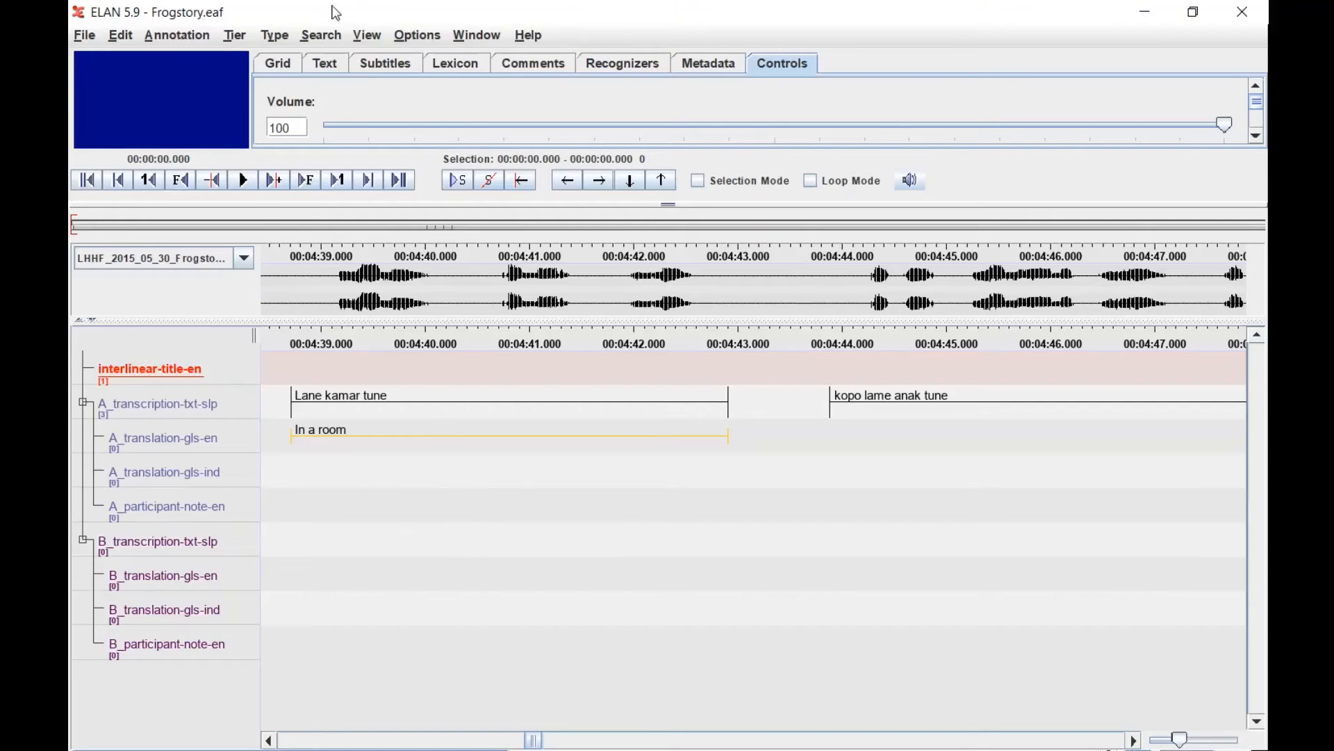
Create empty annotations on the dependent tiers A_participant-note-en and B_participant-note-en for both transcription tiers, and select the first A note annotation.
{"action": "left_click", "coordinate": [245, 38]}
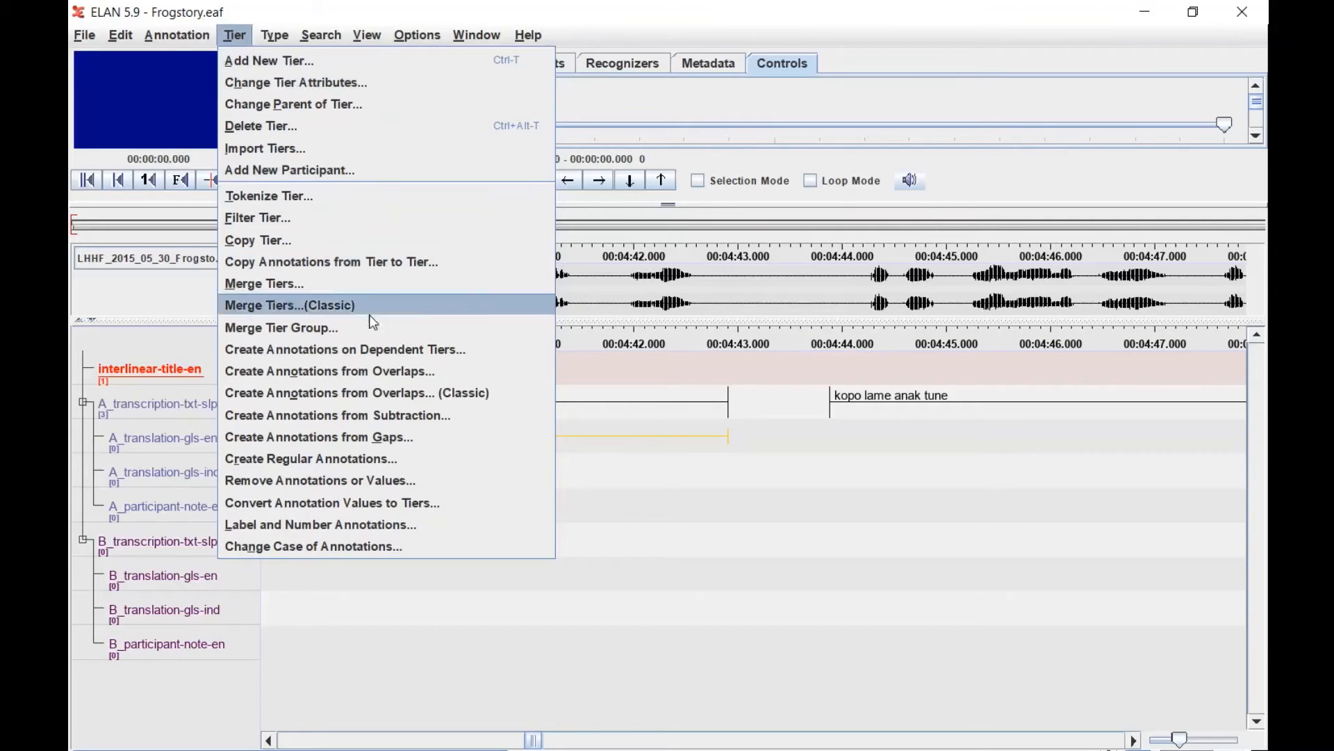
{"action": "left_click", "coordinate": [377, 357]}
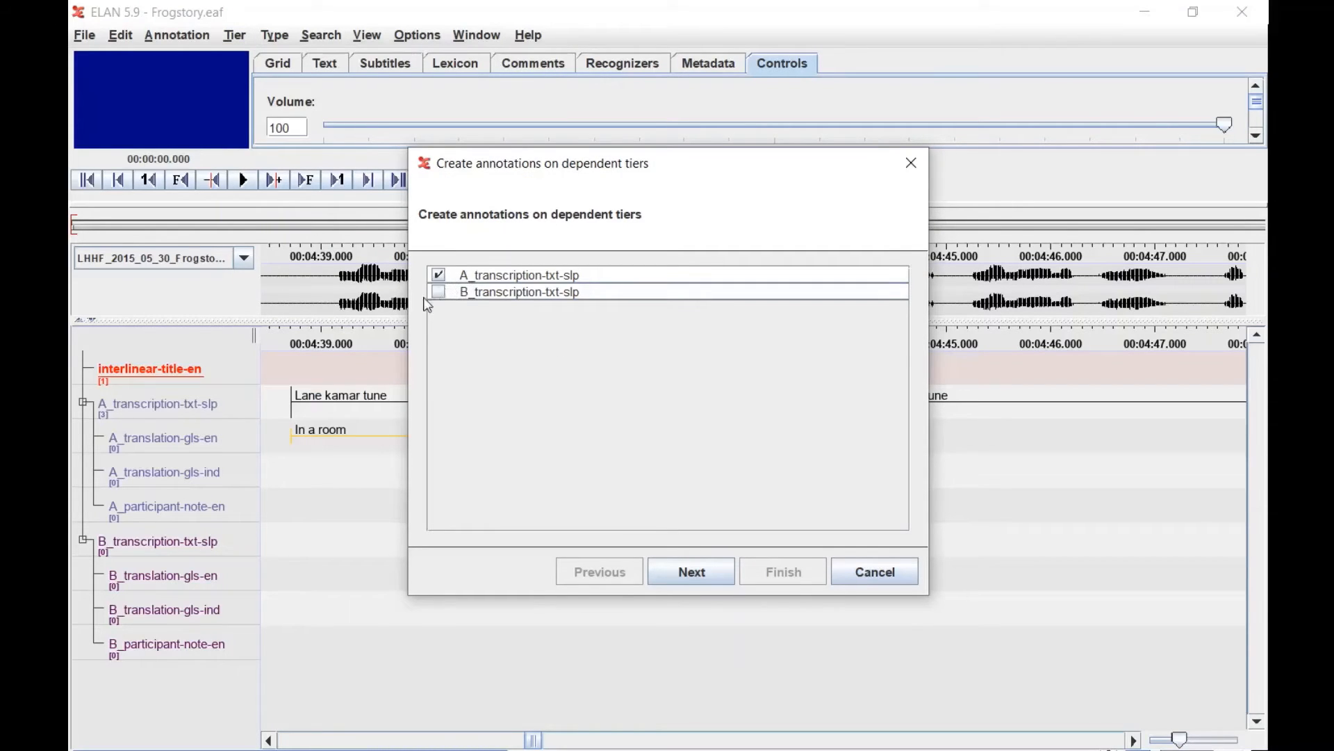
{"action": "left_click", "coordinate": [478, 295]}
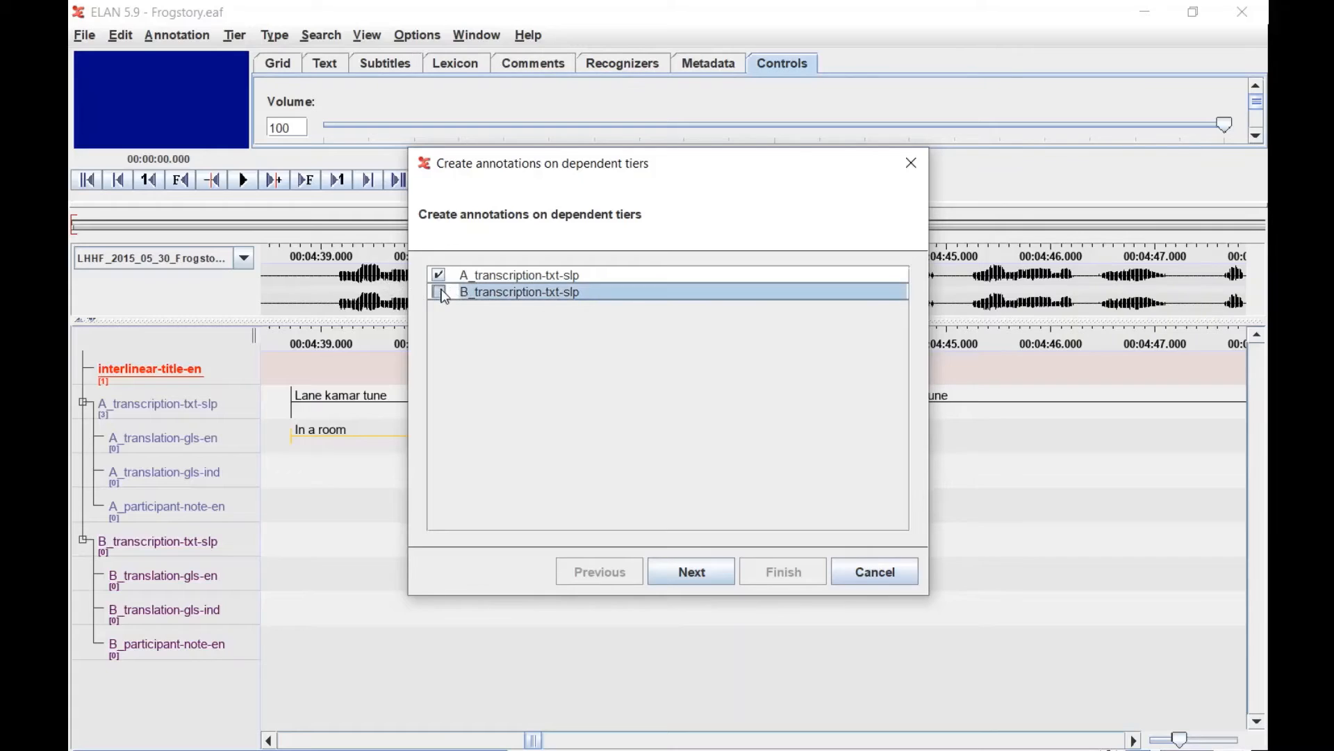
{"action": "left_click", "coordinate": [707, 582]}
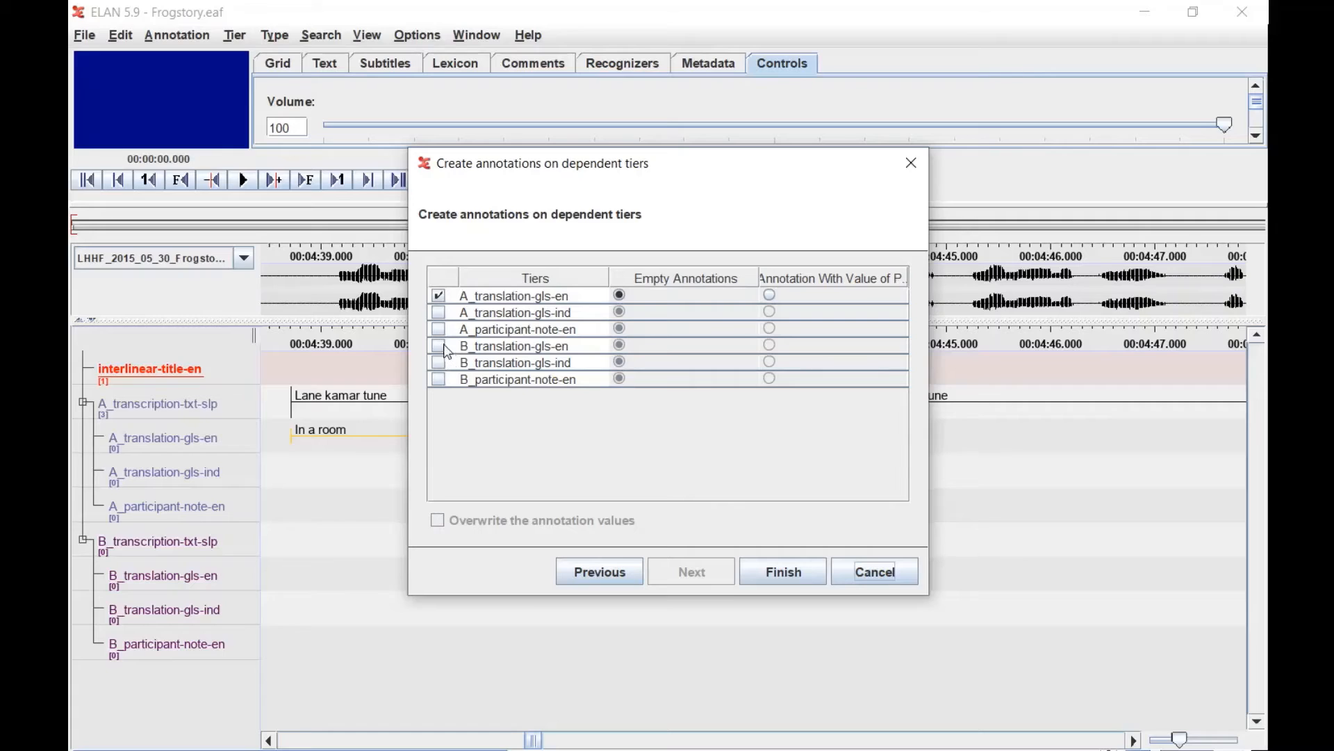
{"action": "left_click", "coordinate": [439, 380]}
{"action": "left_click", "coordinate": [445, 329]}
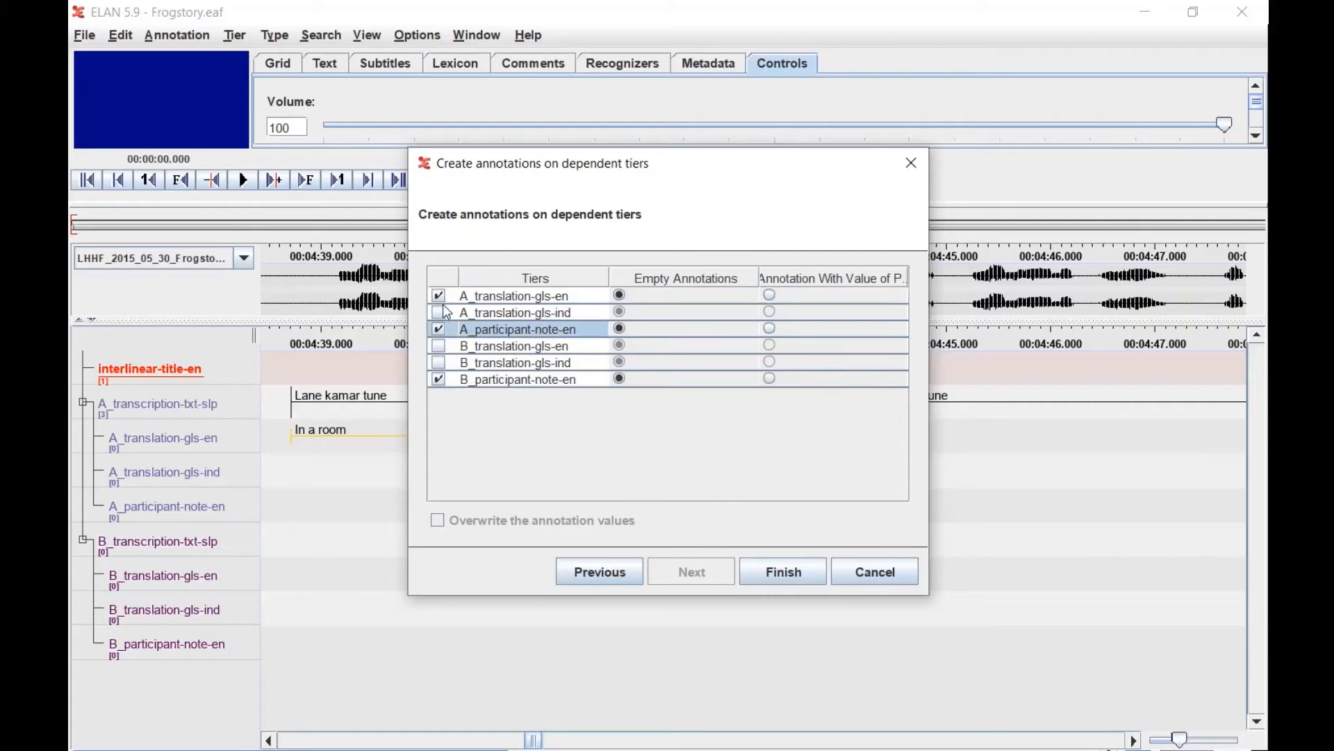
{"action": "left_click", "coordinate": [440, 296]}
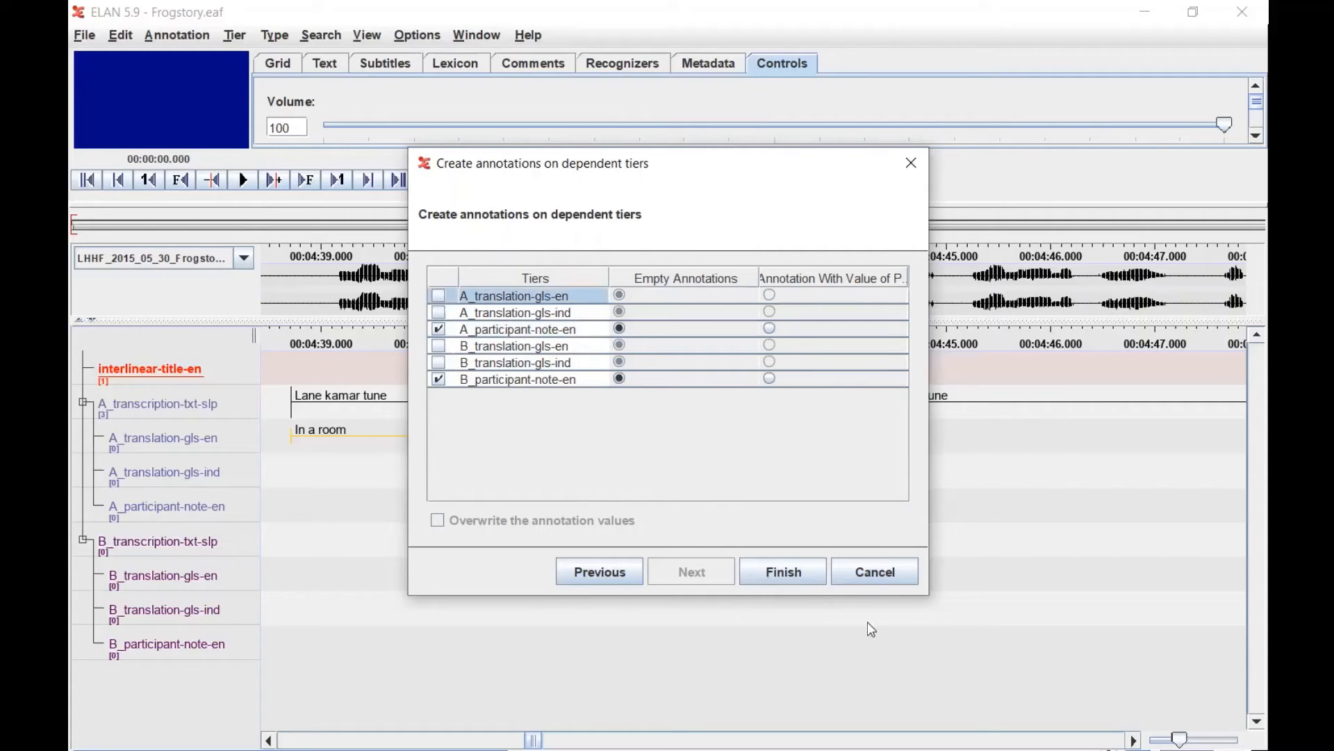
{"action": "left_click", "coordinate": [777, 582]}
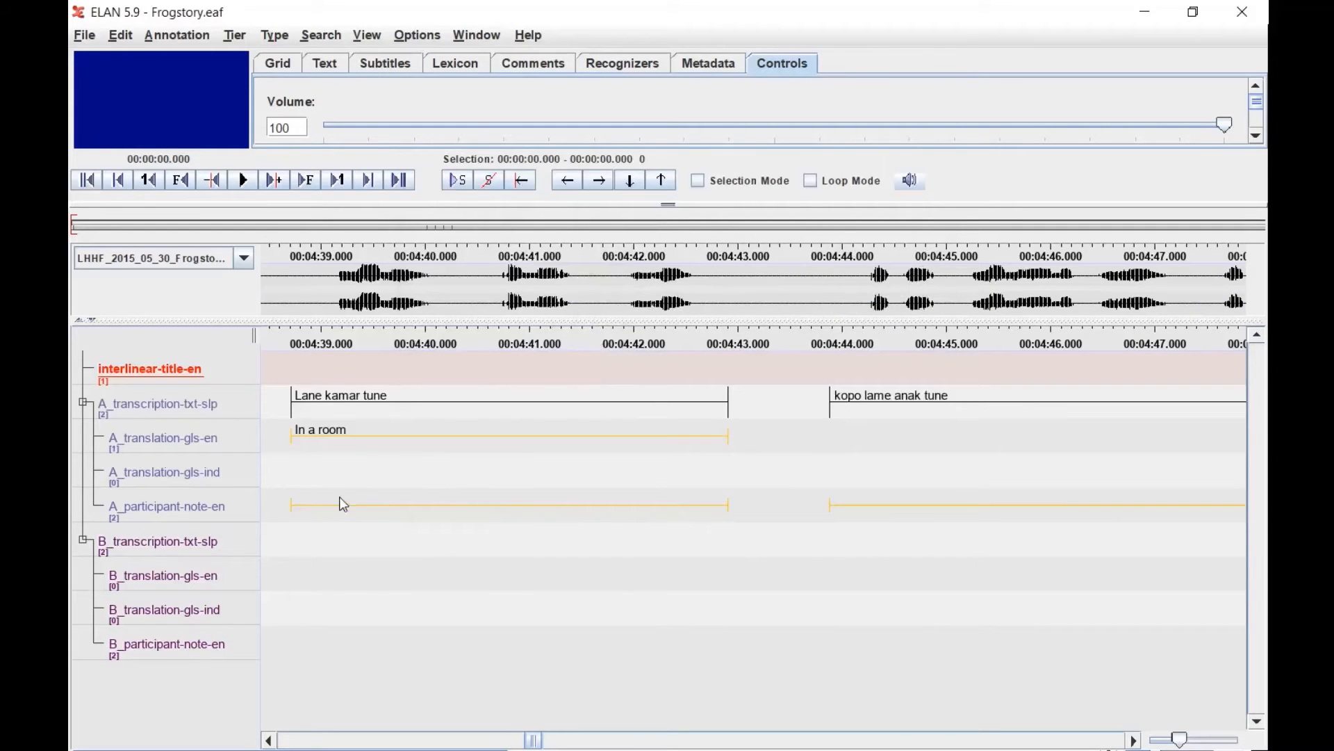
{"action": "left_click", "coordinate": [320, 513]}
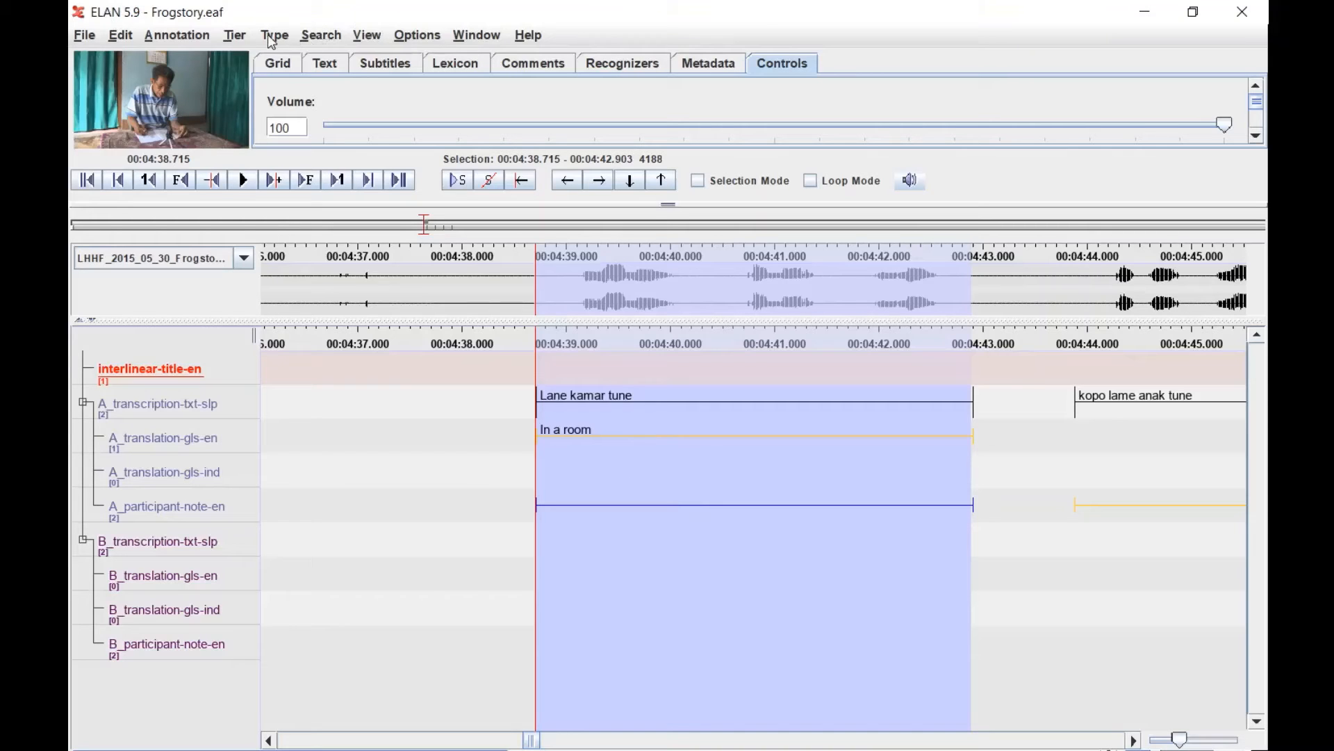
Label all annotations on the A_participant-note-en tier with A, leaving out the number part.
{"action": "left_click", "coordinate": [244, 36]}
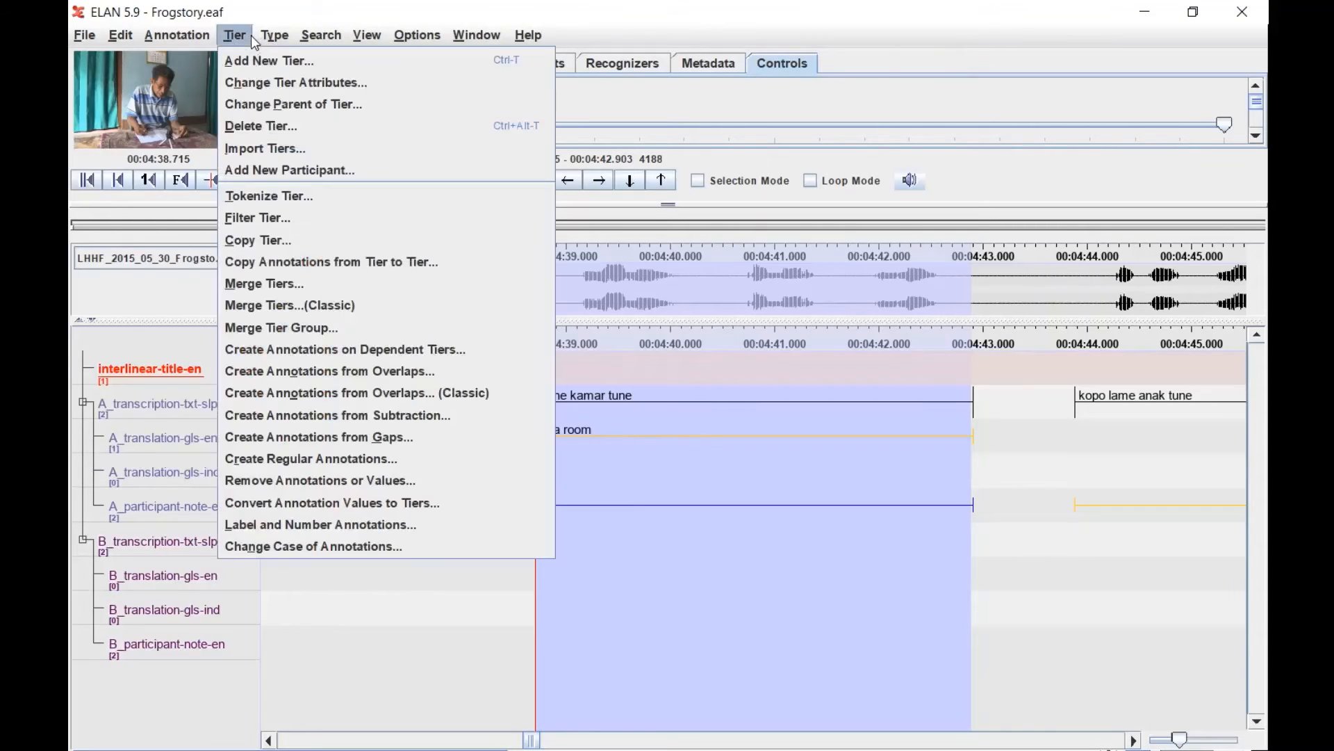
{"action": "left_click", "coordinate": [315, 525]}
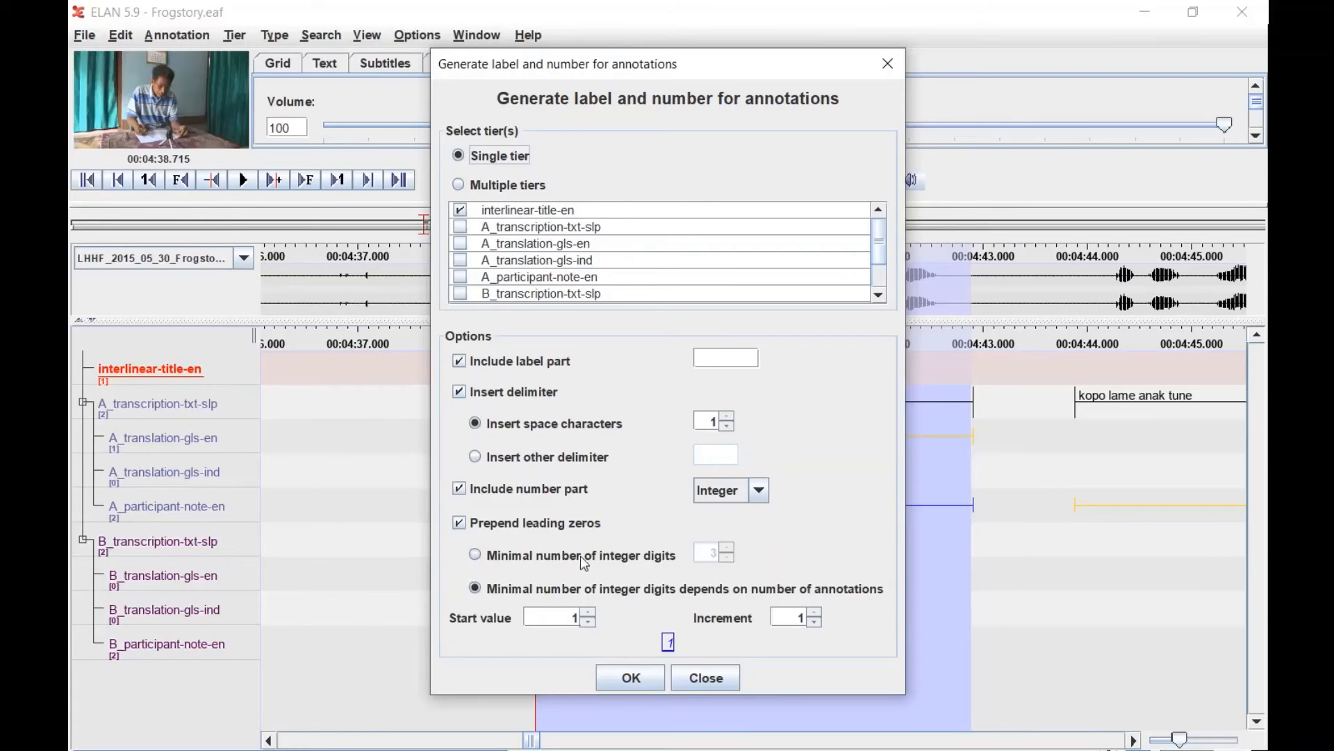
{"action": "left_click", "coordinate": [461, 210]}
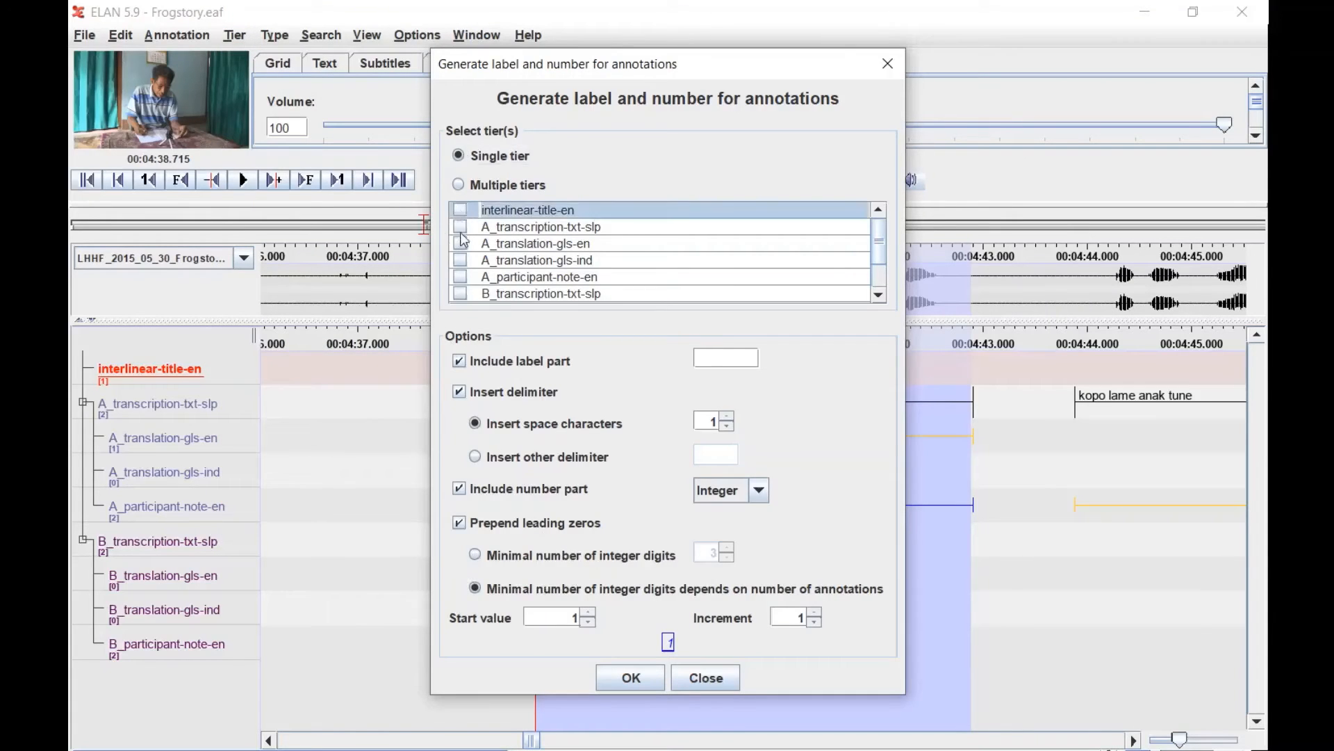
{"action": "left_click", "coordinate": [461, 277]}
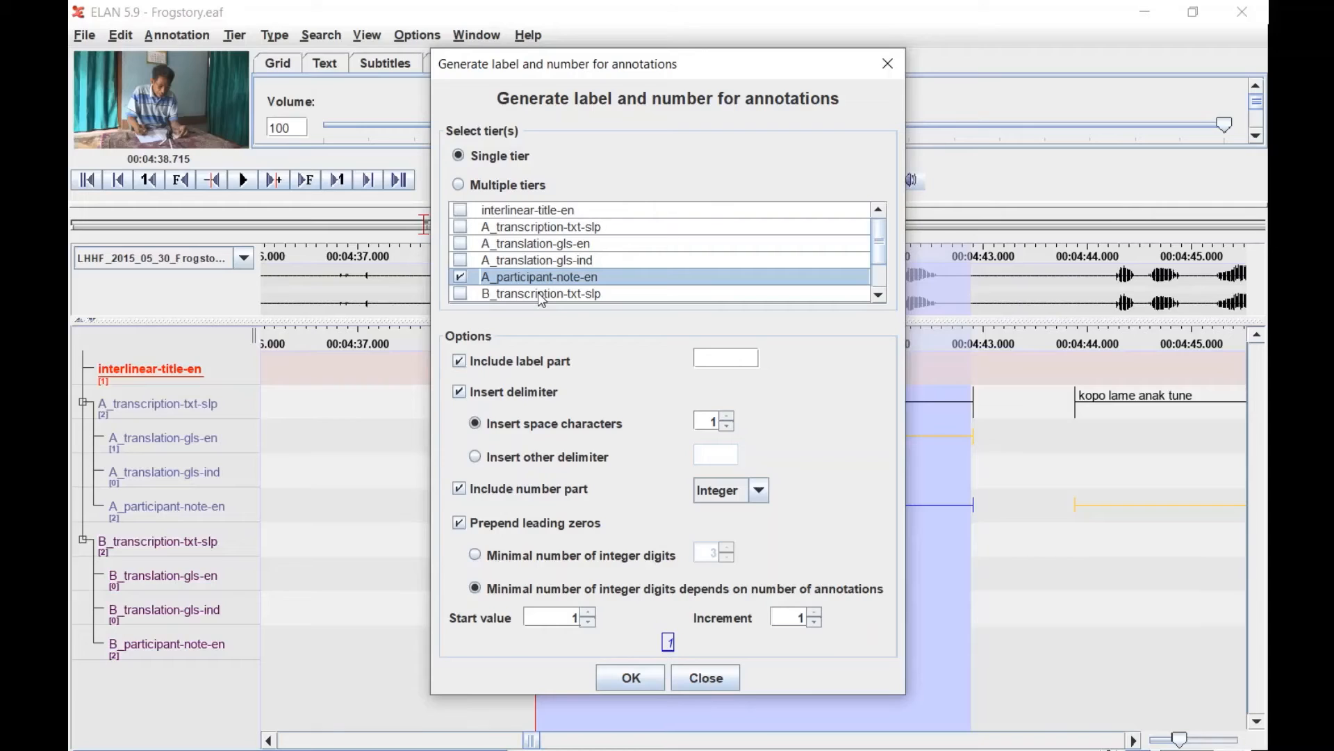
{"action": "left_click", "coordinate": [710, 355]}
{"action": "type", "text": "A"}
{"action": "left_click", "coordinate": [456, 494]}
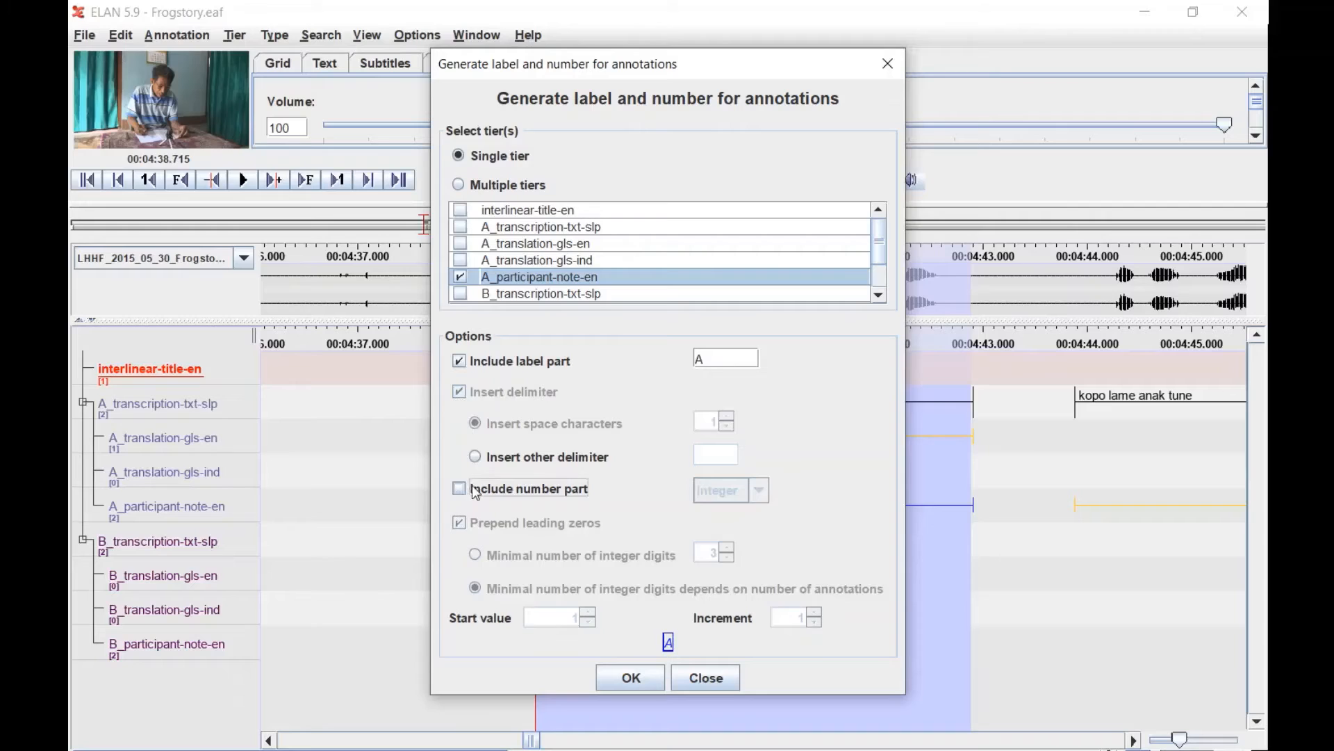
{"action": "left_click", "coordinate": [645, 678]}
Label all annotations on the B_participant-note-en tier with B and check the labels along the timeline.
{"action": "scroll", "coordinate": [493, 261], "scroll_direction": "down", "scroll_amount": 1}
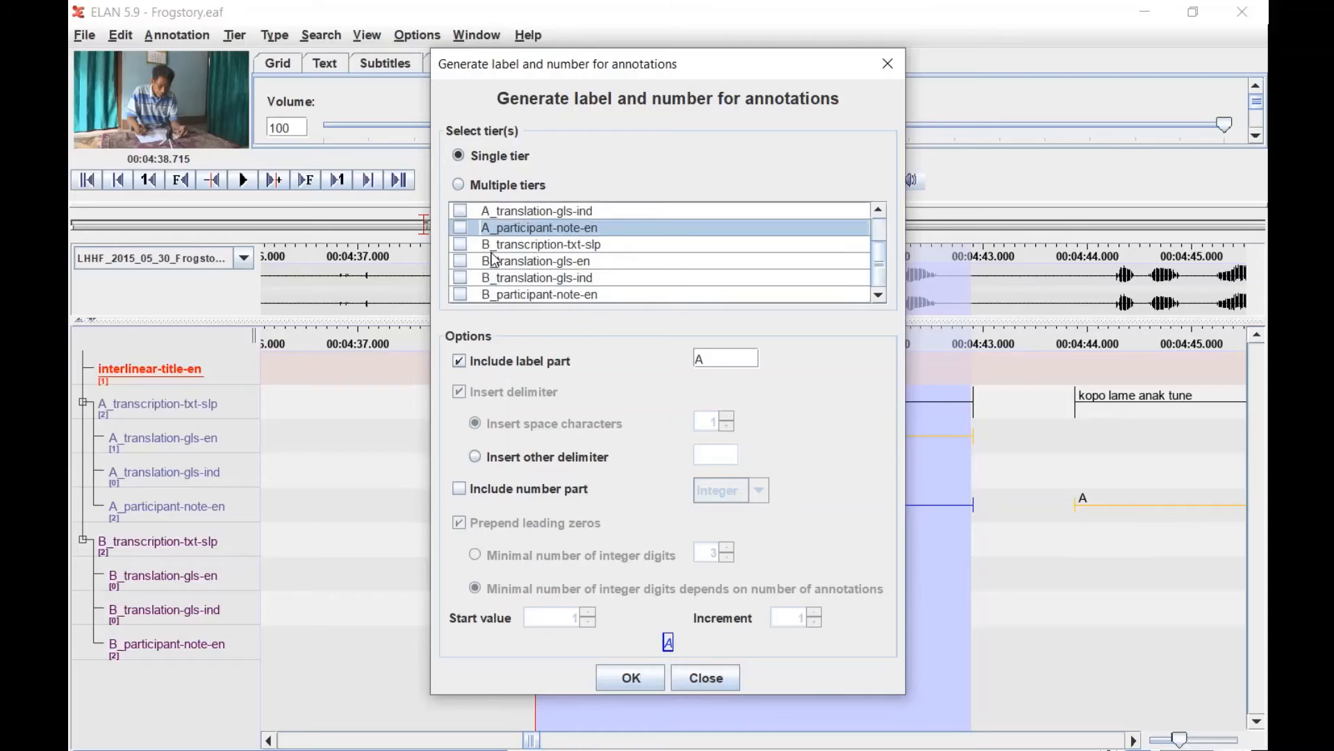
{"action": "left_click", "coordinate": [460, 295]}
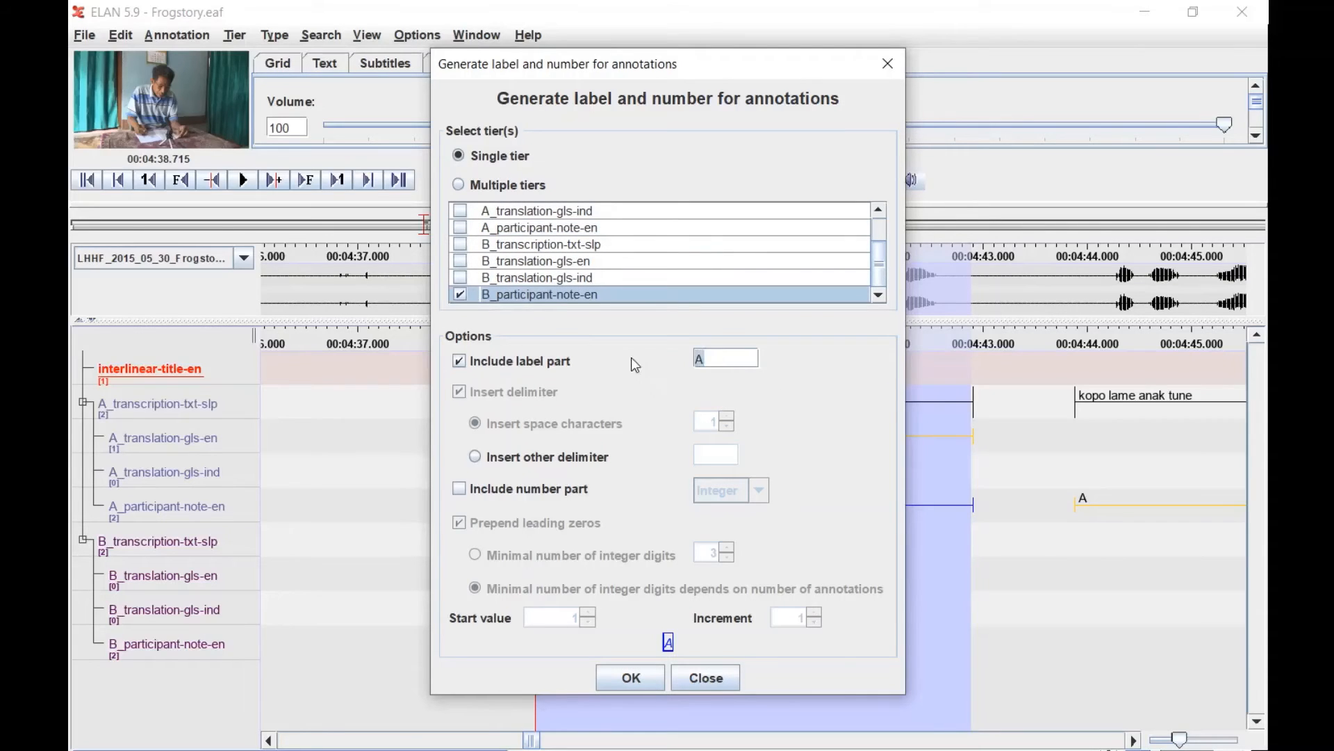
{"action": "type", "text": "B"}
{"action": "left_click", "coordinate": [706, 677]}
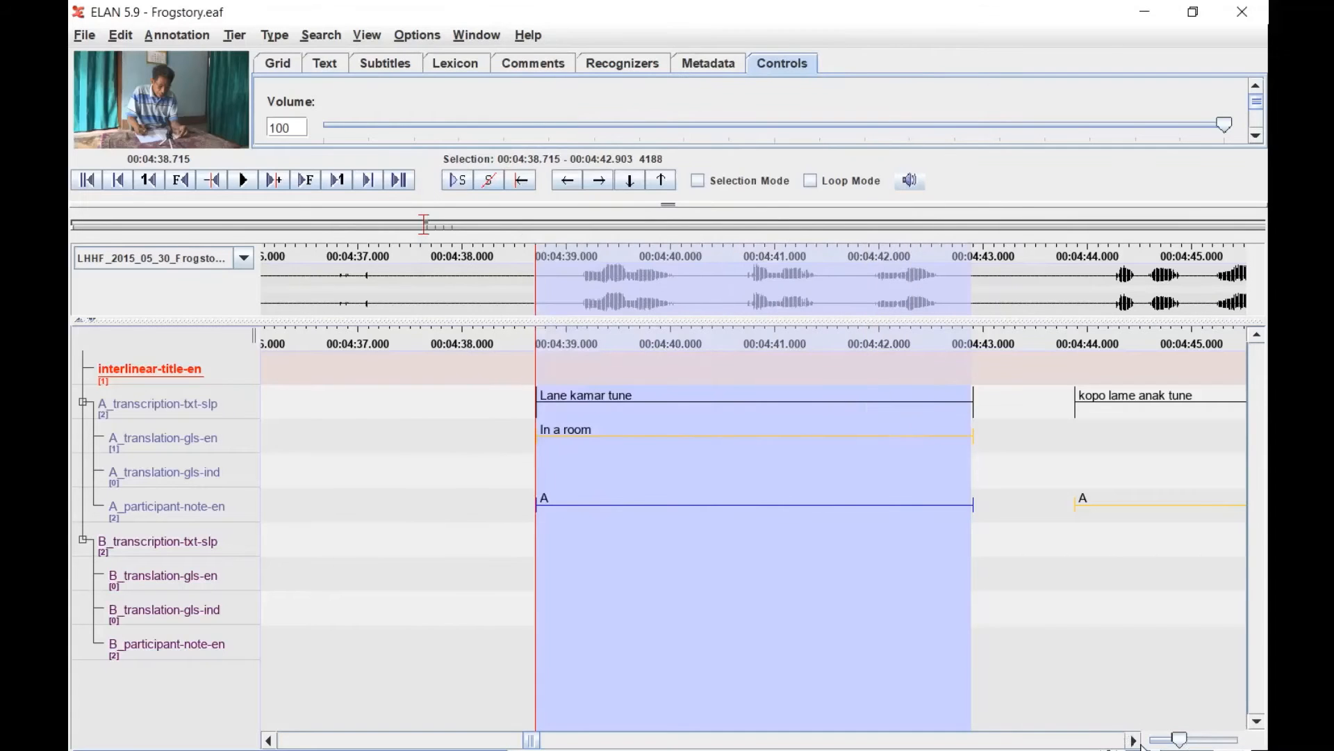
{"action": "left_click", "coordinate": [1136, 742]}
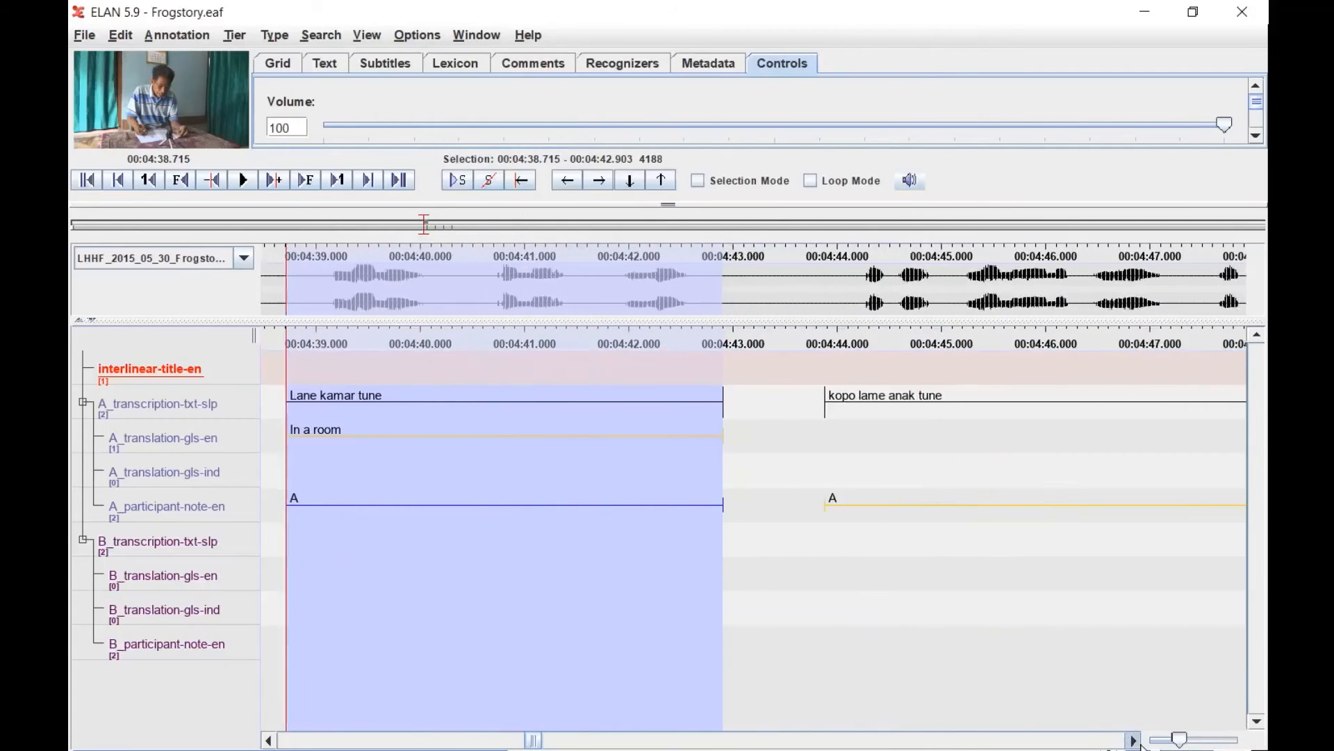
{"action": "left_click_drag", "start_coordinate": [1137, 742], "coordinate": [1143, 744]}
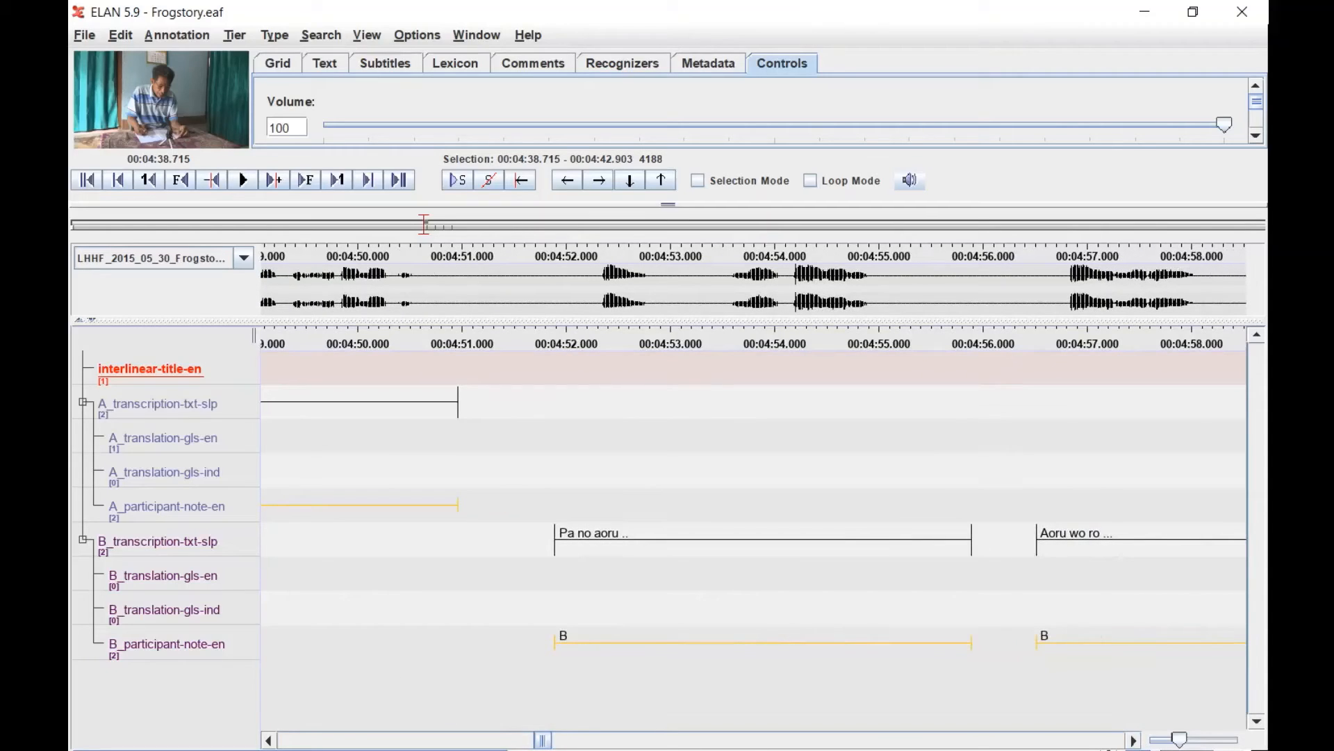
Save the transcription and set up a FLEx file export with interlinear-title-en as the interlinear-text tier.
{"action": "left_click", "coordinate": [84, 35]}
{"action": "left_click", "coordinate": [91, 159]}
{"action": "left_click", "coordinate": [85, 36]}
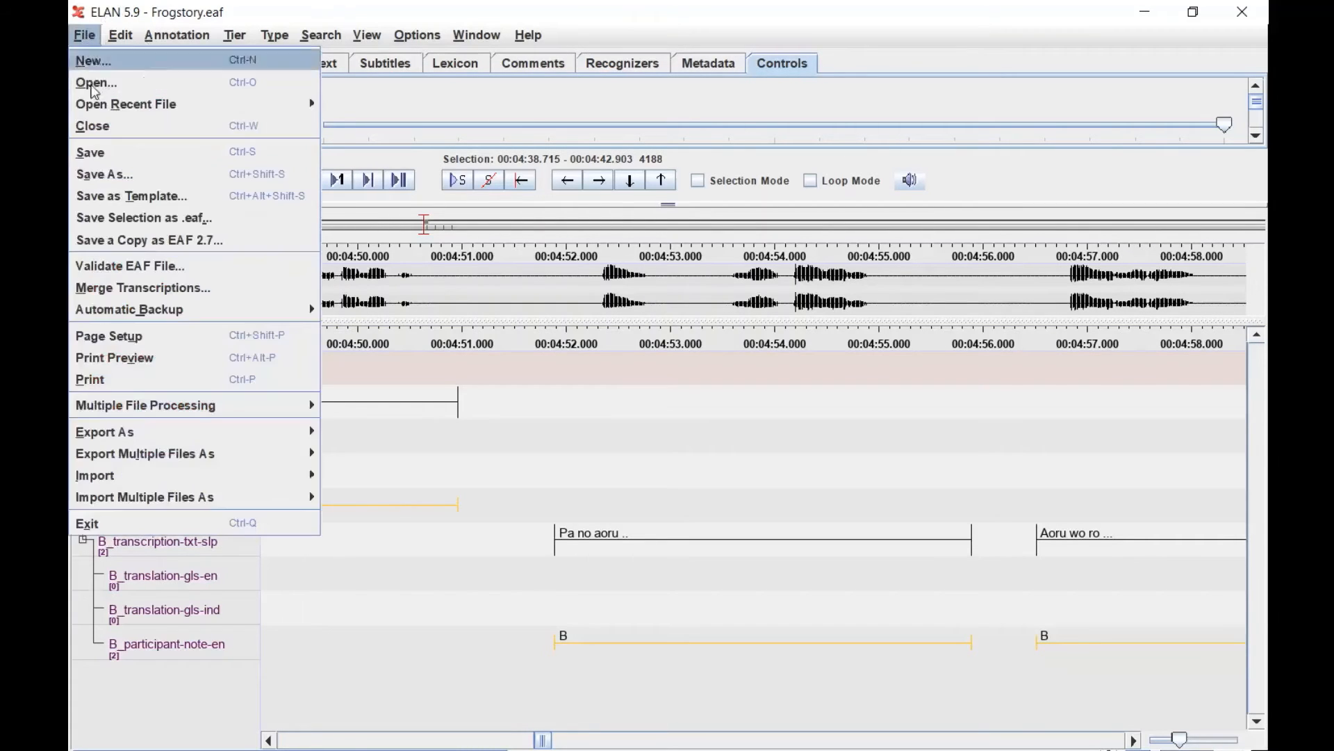
{"action": "mouse_move", "coordinate": [112, 441]}
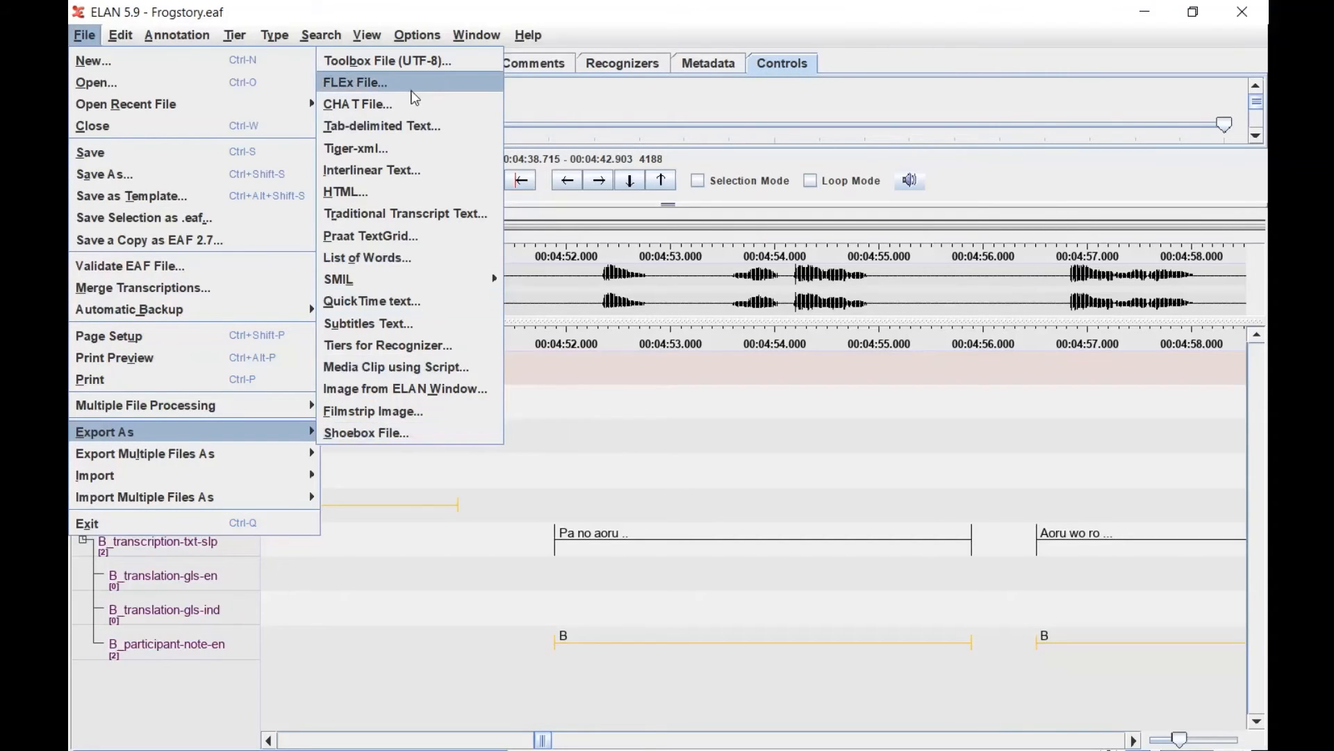
{"action": "left_click", "coordinate": [410, 87]}
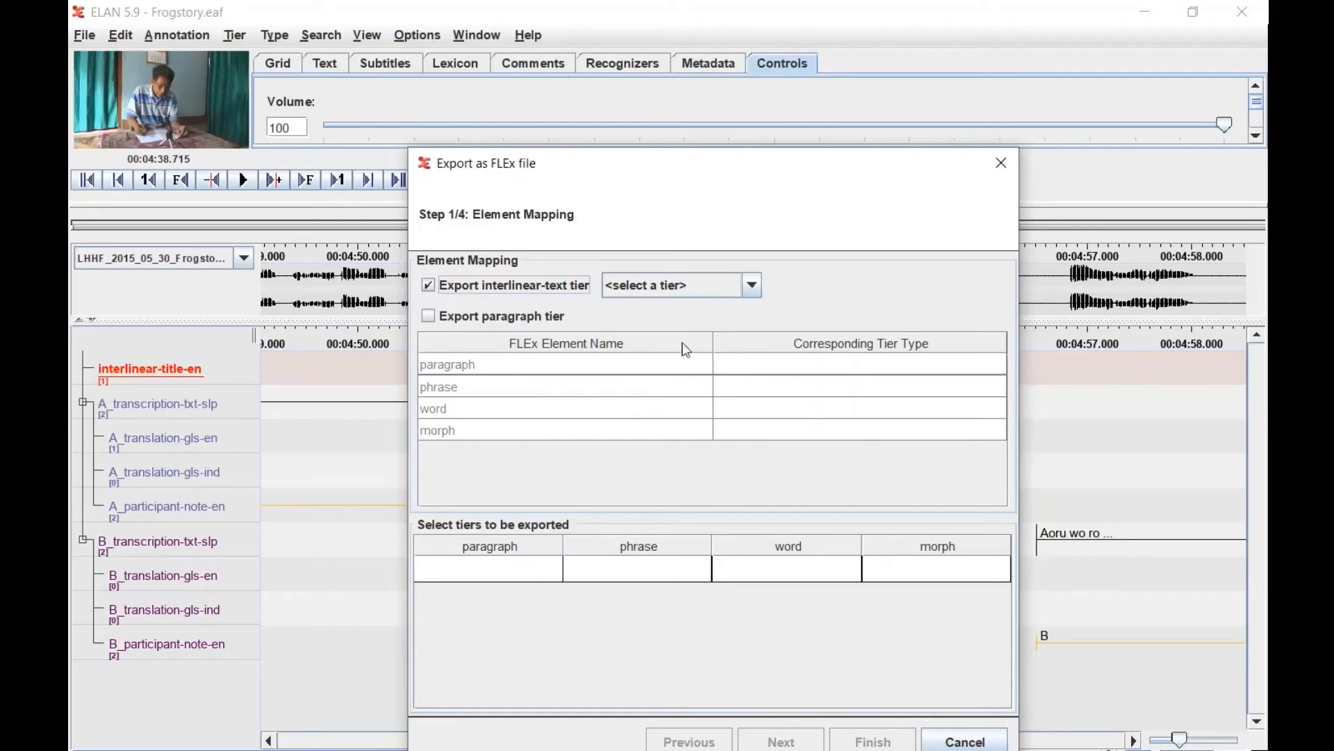
{"action": "left_click", "coordinate": [675, 285]}
{"action": "left_click", "coordinate": [672, 326]}
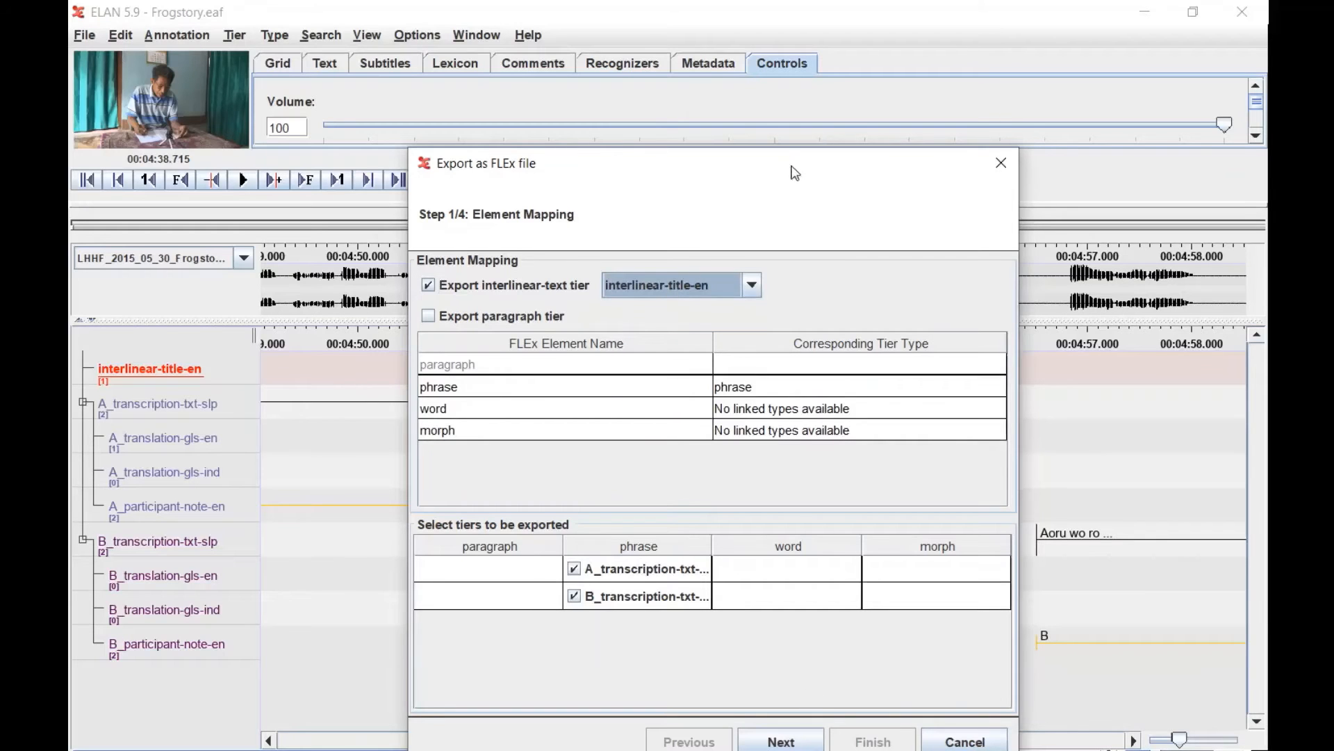
{"action": "left_click_drag", "start_coordinate": [795, 172], "coordinate": [733, 78]}
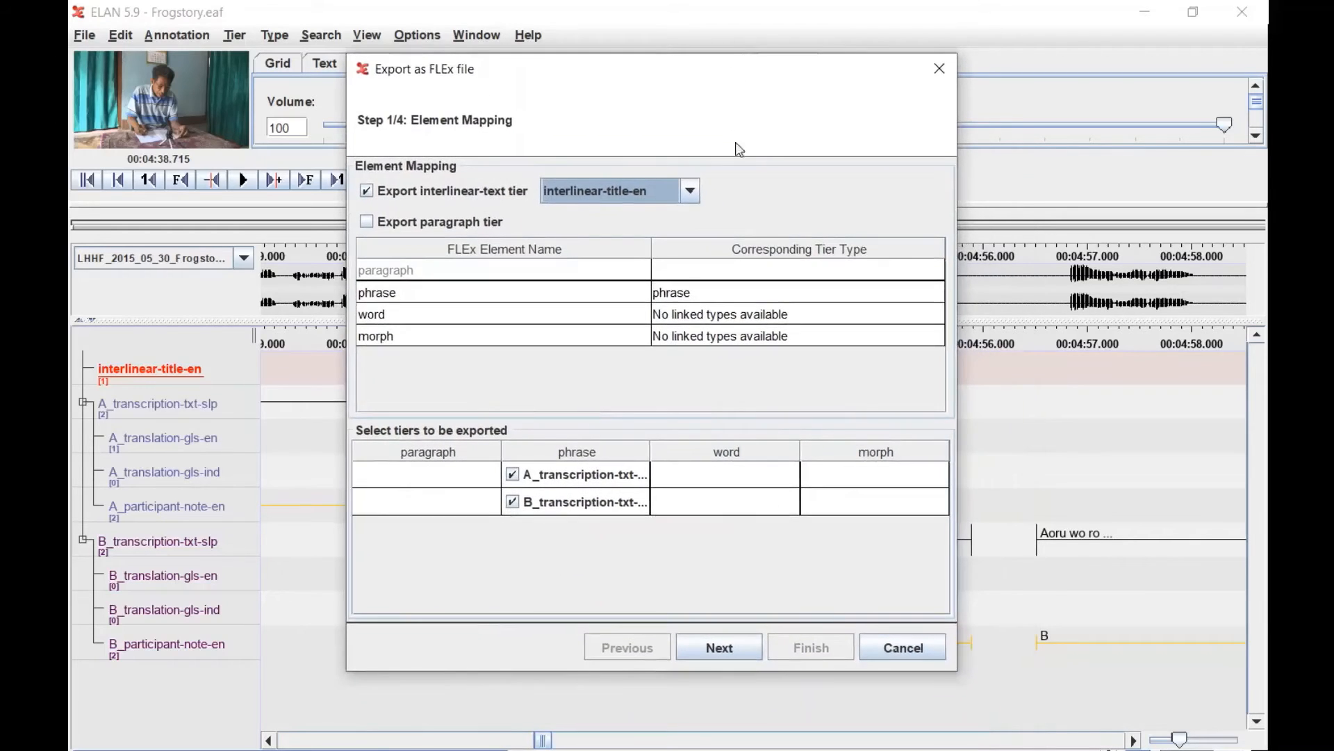
Accept the remaining export settings and export the flextext file as Frogstory in the Lecture on ELAN-FLEx workflow folder.
{"action": "left_click", "coordinate": [743, 644]}
{"action": "left_click", "coordinate": [746, 647]}
{"action": "left_click", "coordinate": [749, 650]}
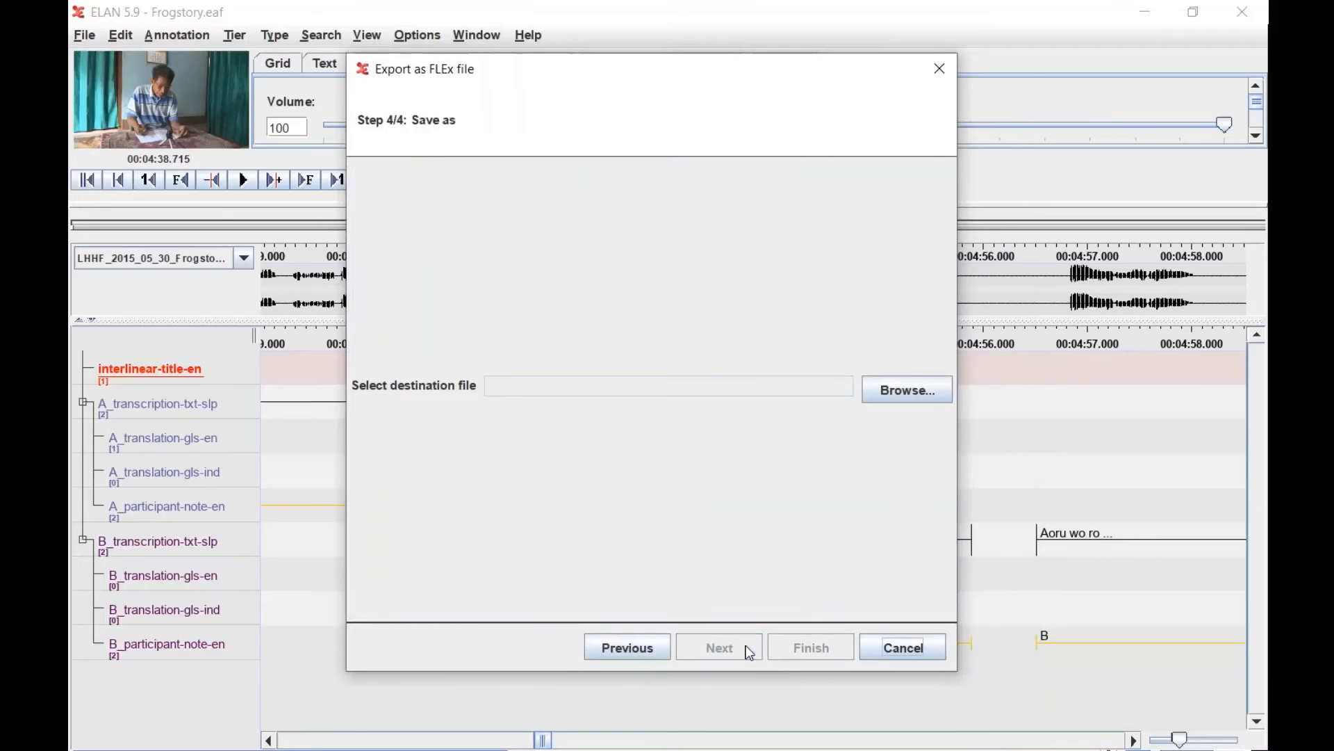
{"action": "left_click", "coordinate": [916, 398]}
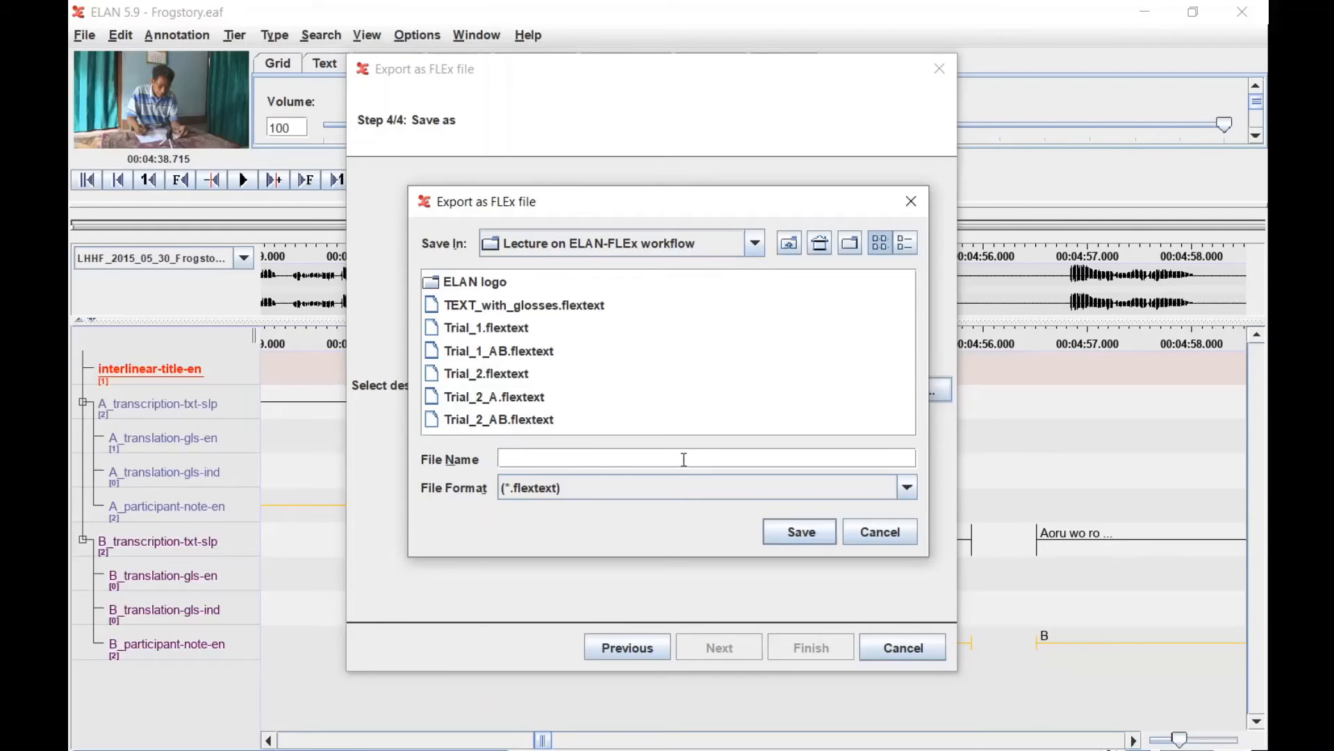
{"action": "left_click", "coordinate": [585, 459]}
{"action": "type", "text": "Frogstory."}
{"action": "key", "text": "BackSpace"}
{"action": "left_click", "coordinate": [803, 534]}
{"action": "left_click", "coordinate": [812, 649]}
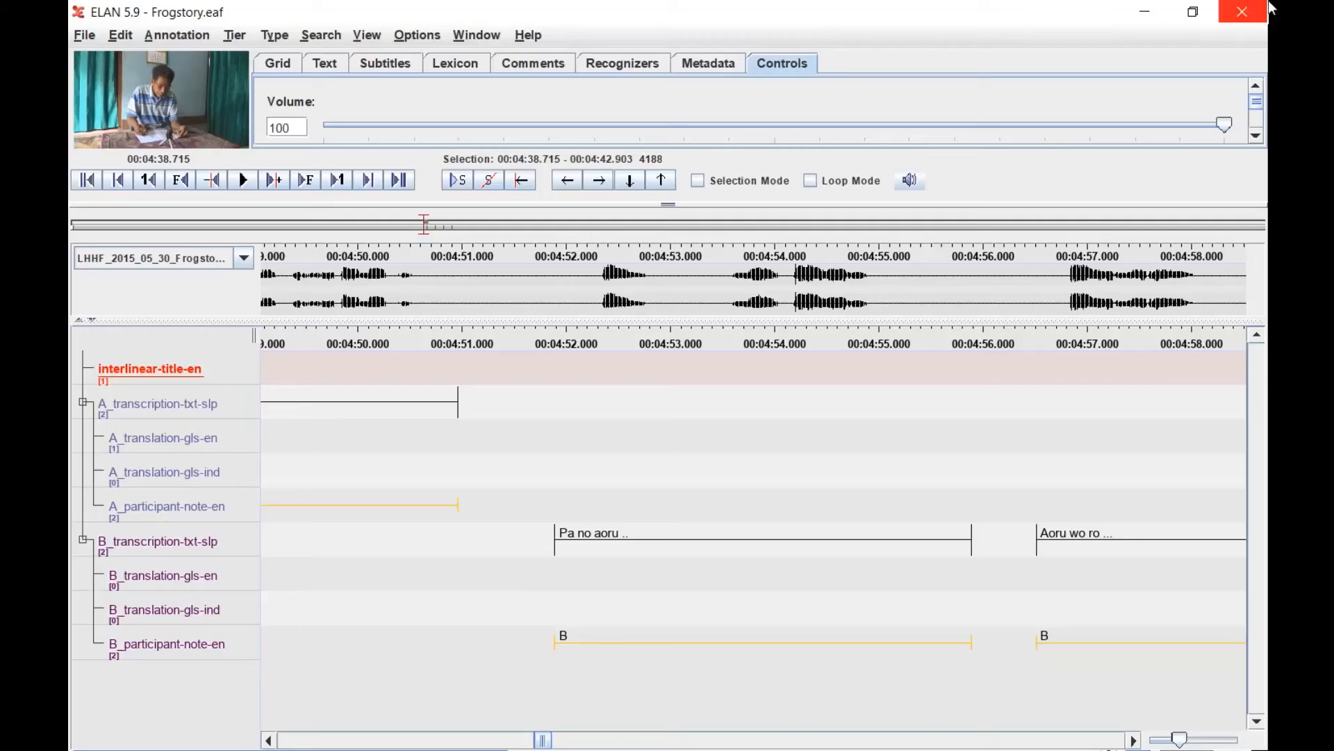
Close ELAN, switch to FieldWorks Language Explorer and create a new project named Trial_3.
{"action": "left_click", "coordinate": [1242, 12]}
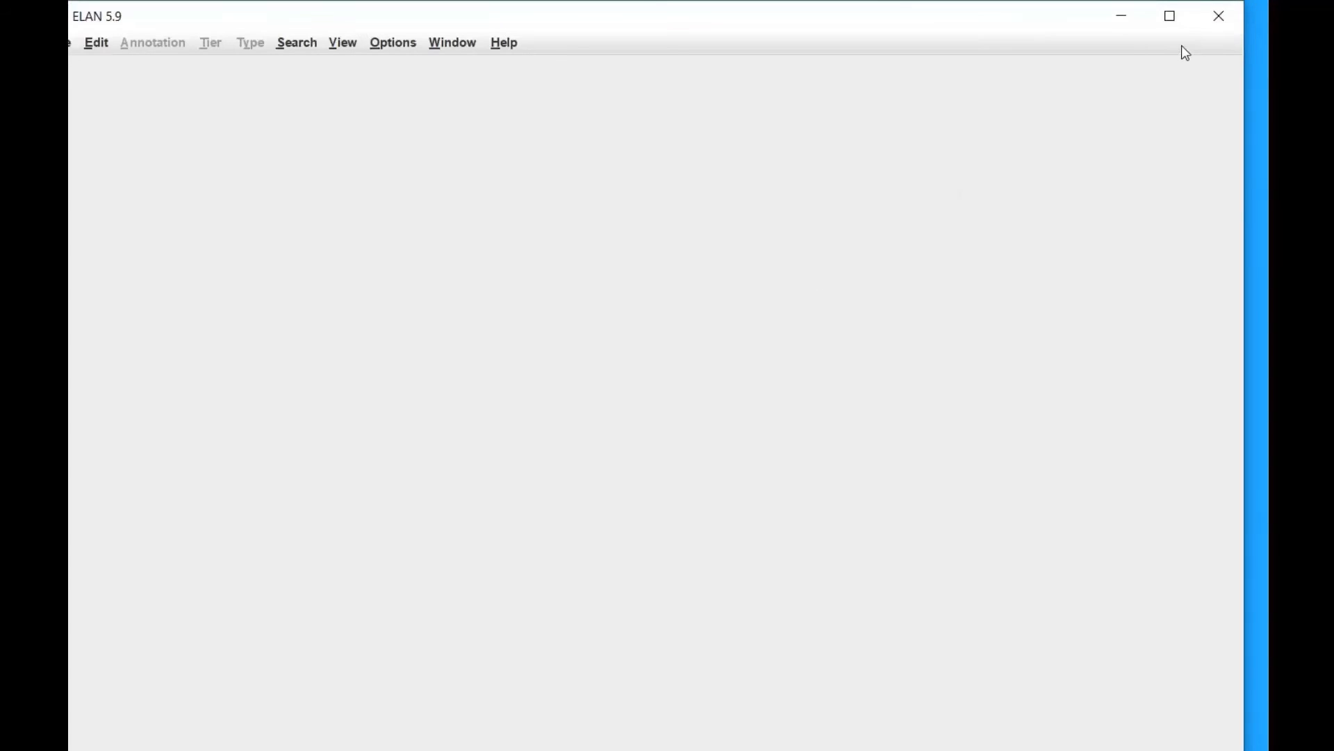
{"action": "left_click", "coordinate": [1220, 15]}
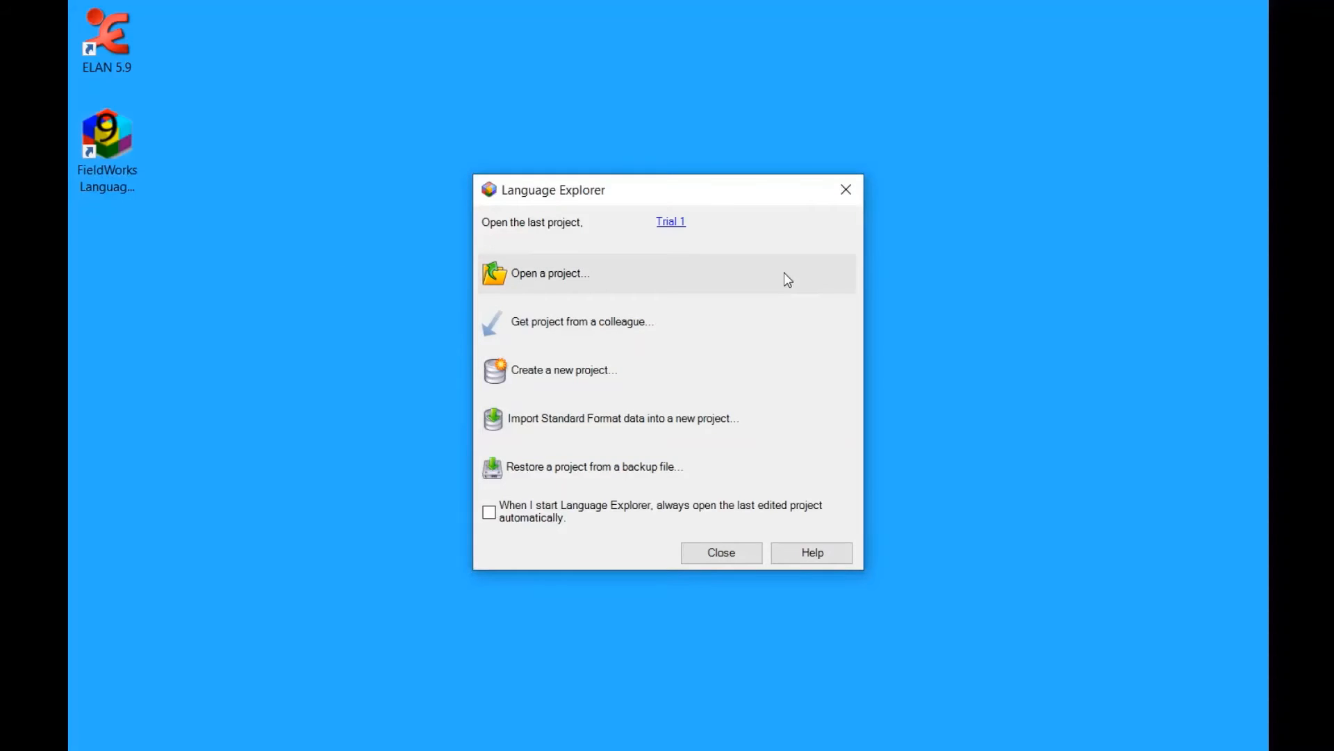
{"action": "left_click", "coordinate": [577, 373]}
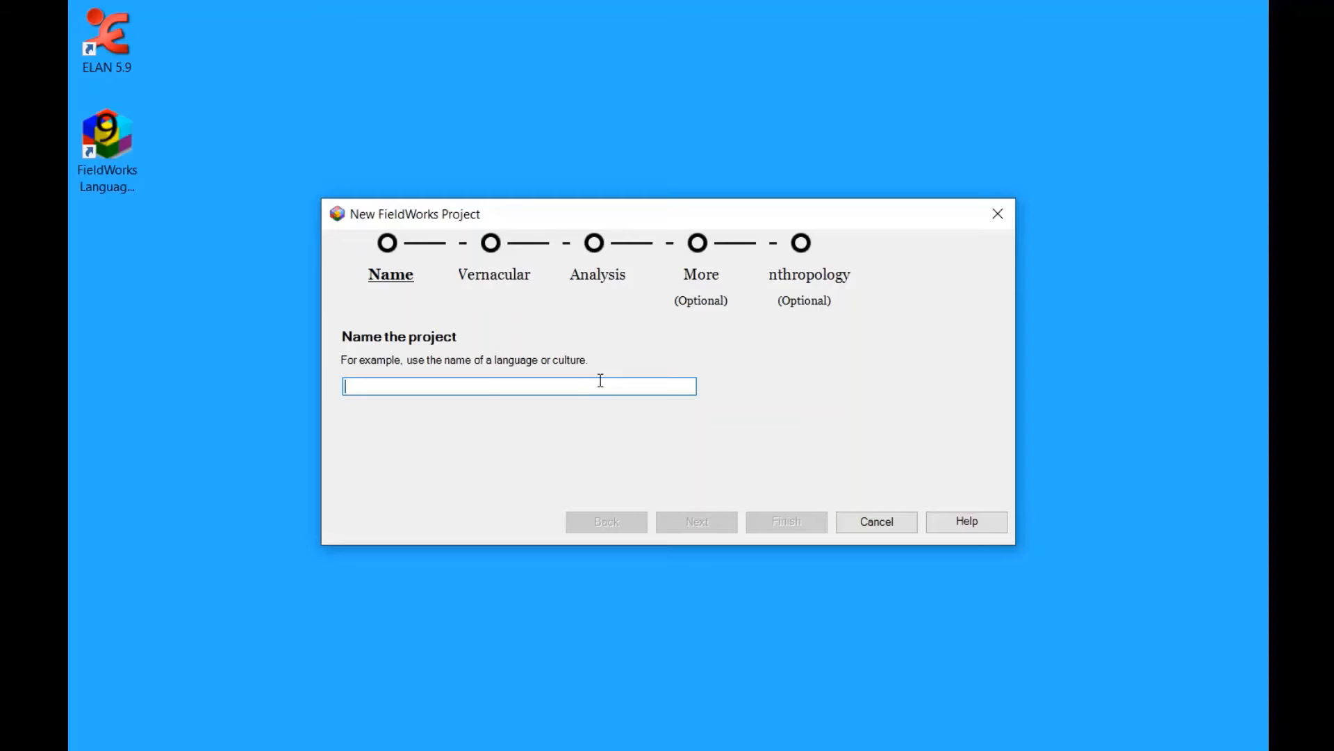
{"action": "type", "text": "Trial"}
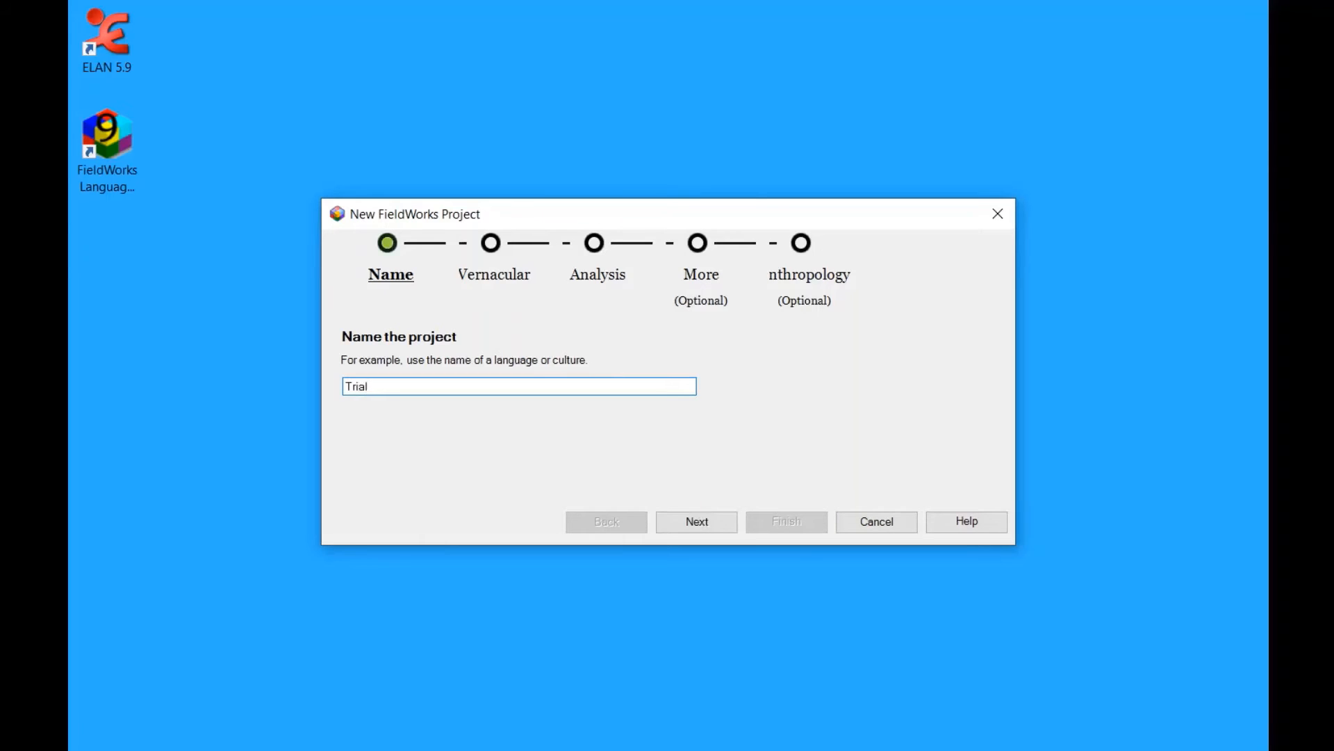
{"action": "type", "text": "_3"}
{"action": "left_click", "coordinate": [697, 520]}
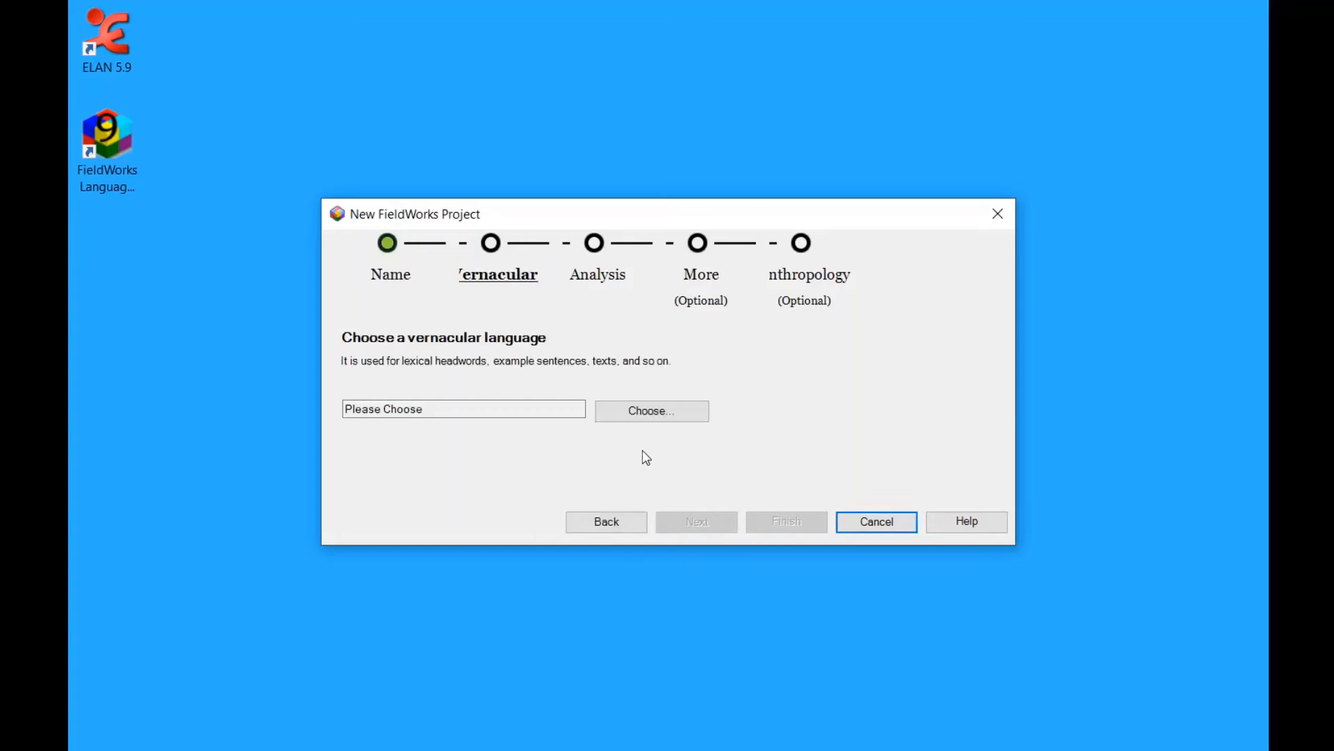
Choose Lamaholot (slp) as the project's vernacular language and keep English as the analysis language.
{"action": "left_click", "coordinate": [655, 415]}
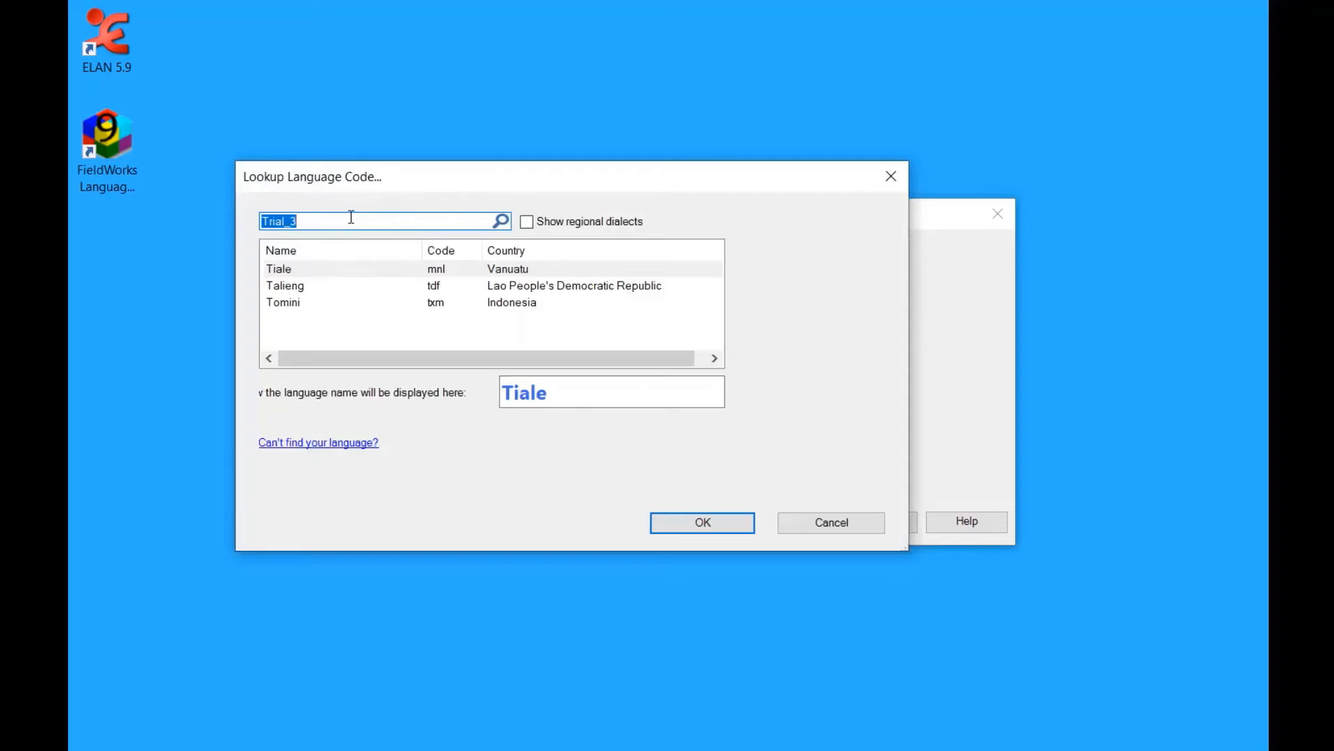
{"action": "type", "text": "slp"}
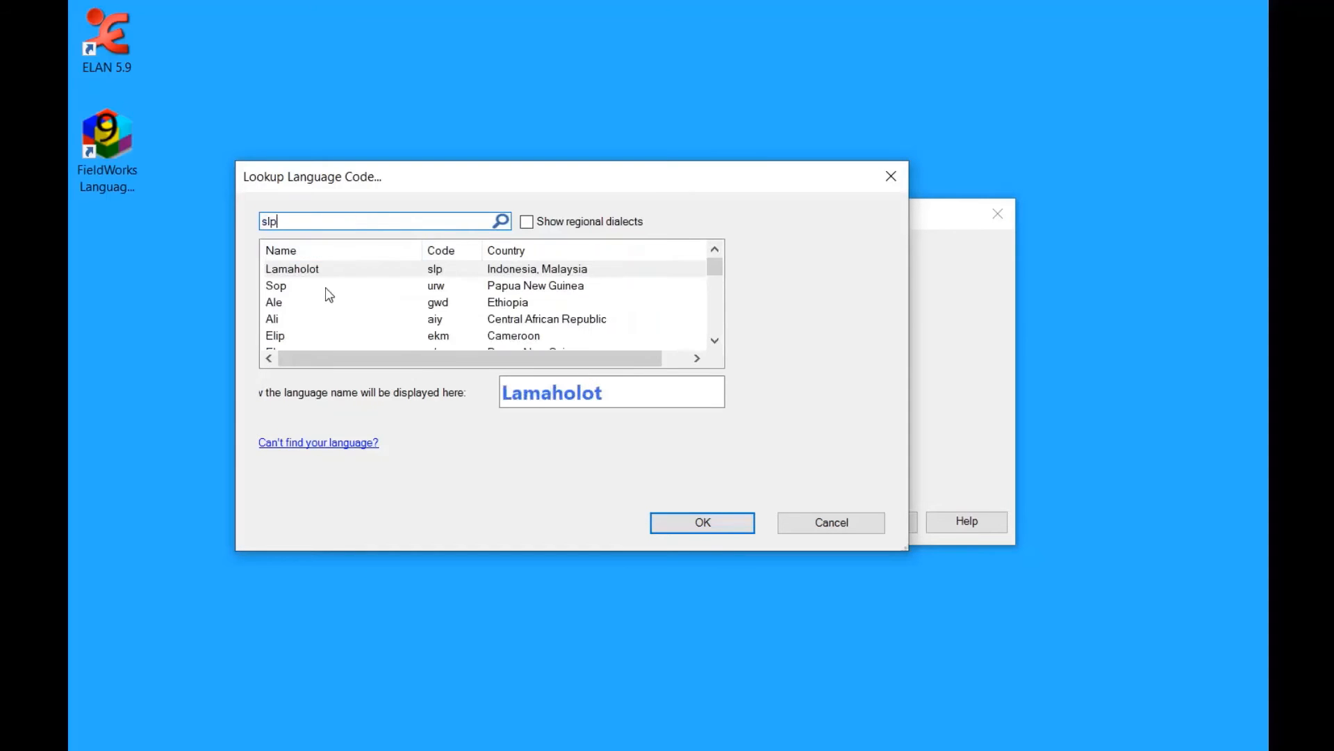
{"action": "left_click", "coordinate": [338, 269]}
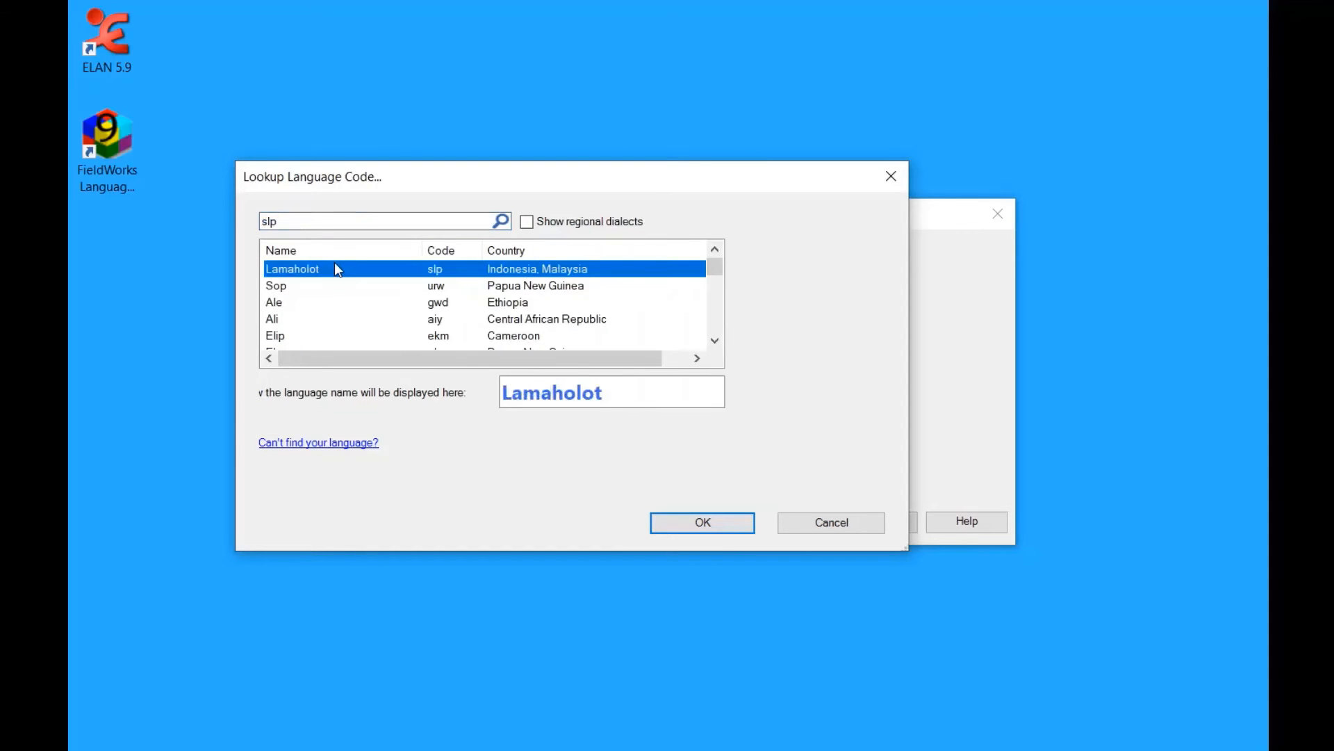
{"action": "left_click", "coordinate": [744, 524]}
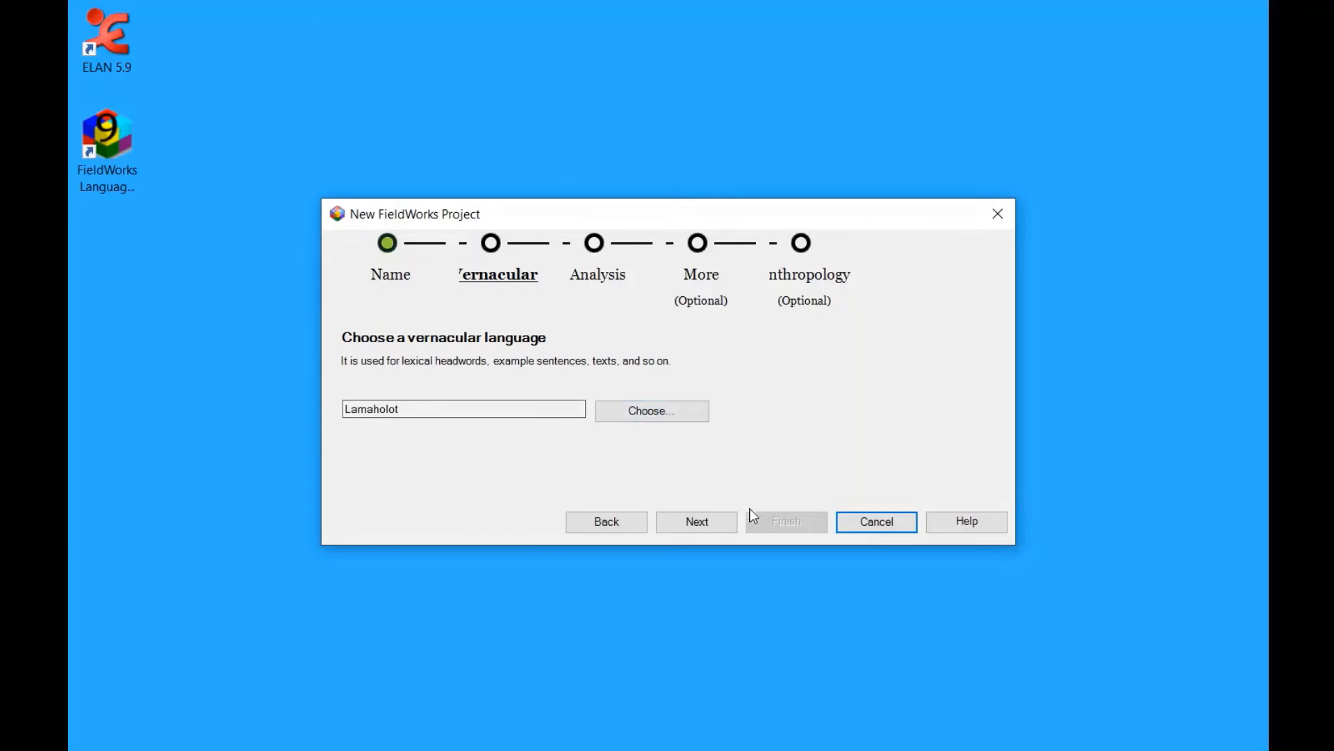
{"action": "left_click", "coordinate": [706, 527]}
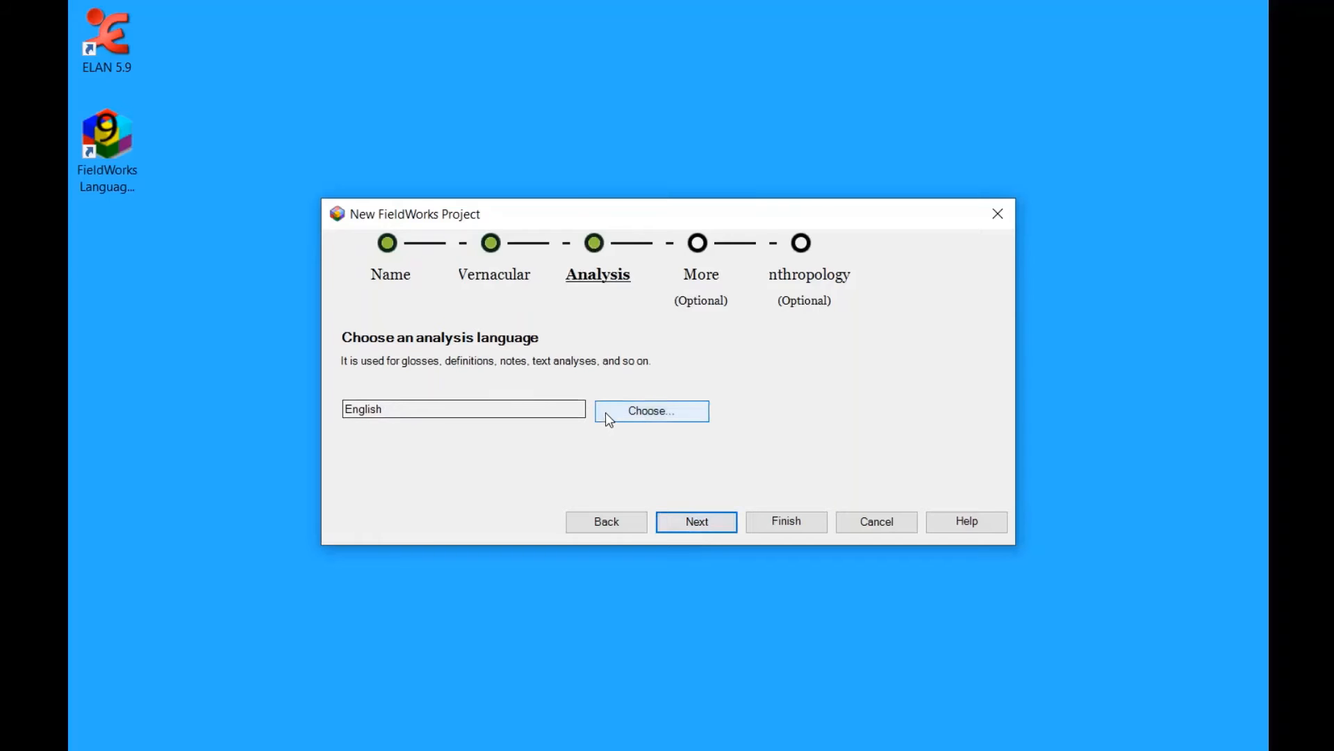
{"action": "left_click", "coordinate": [709, 529]}
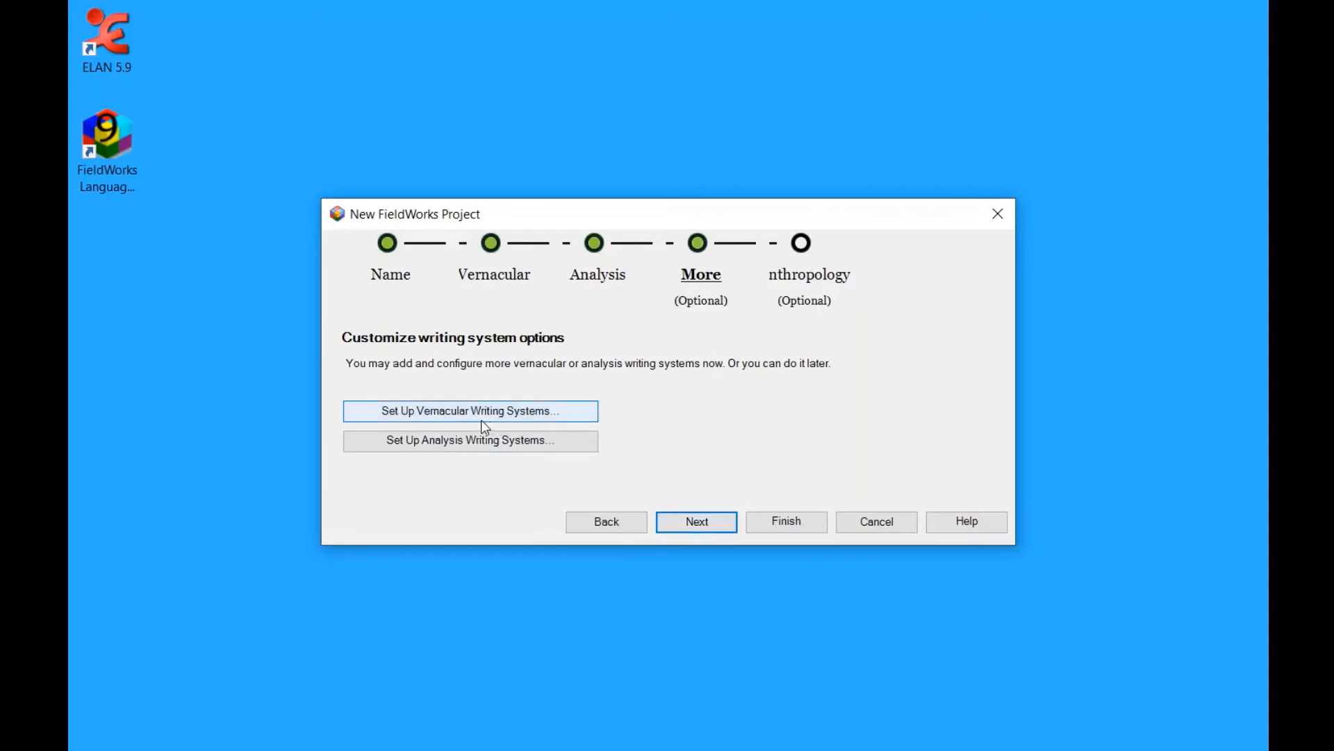
Add Indonesian (id) as a second analysis writing system and finish creating the project.
{"action": "left_click", "coordinate": [469, 443]}
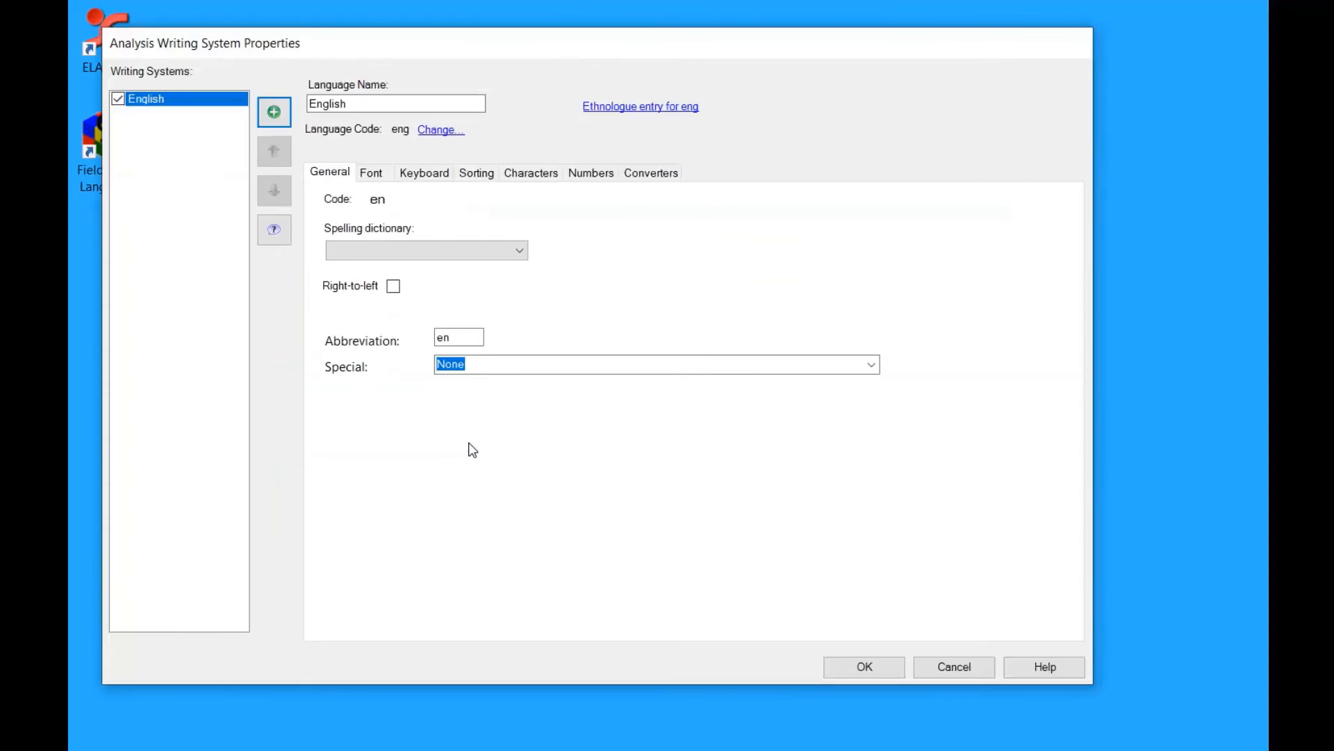
{"action": "left_click", "coordinate": [274, 119]}
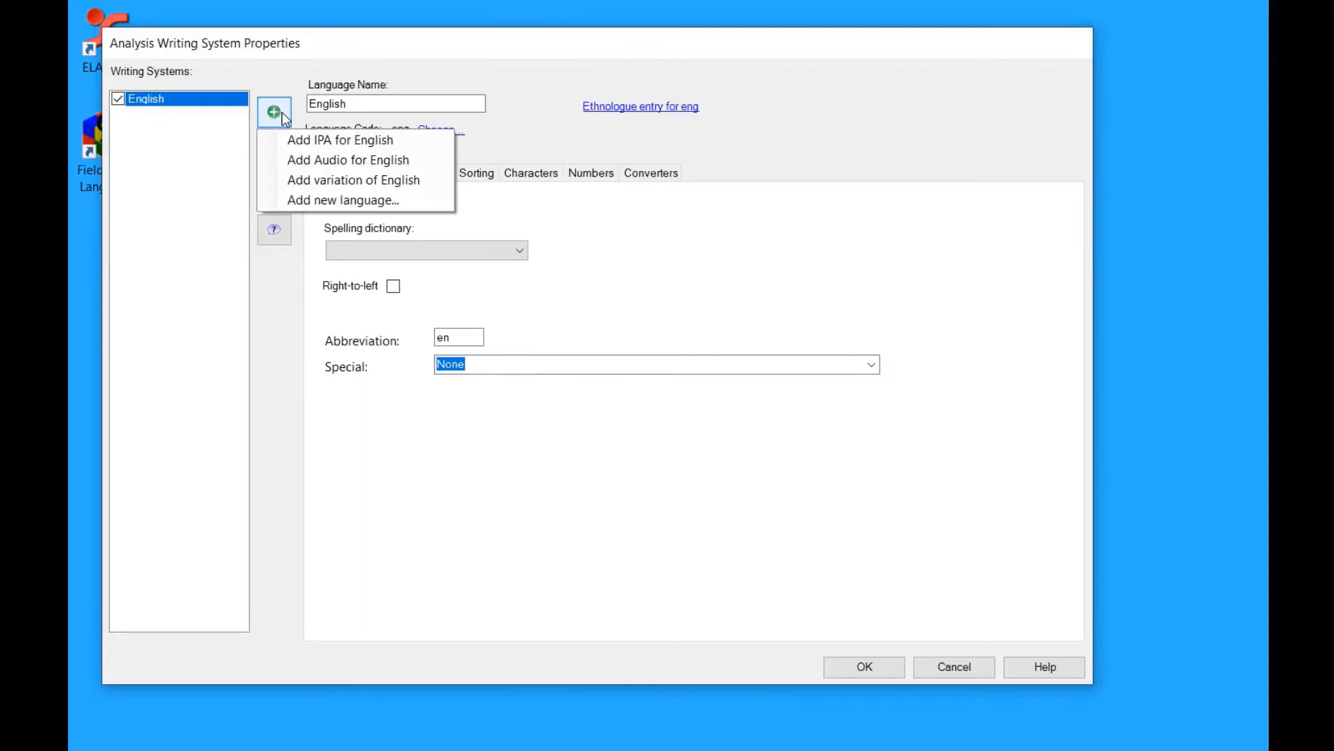
{"action": "left_click", "coordinate": [299, 197]}
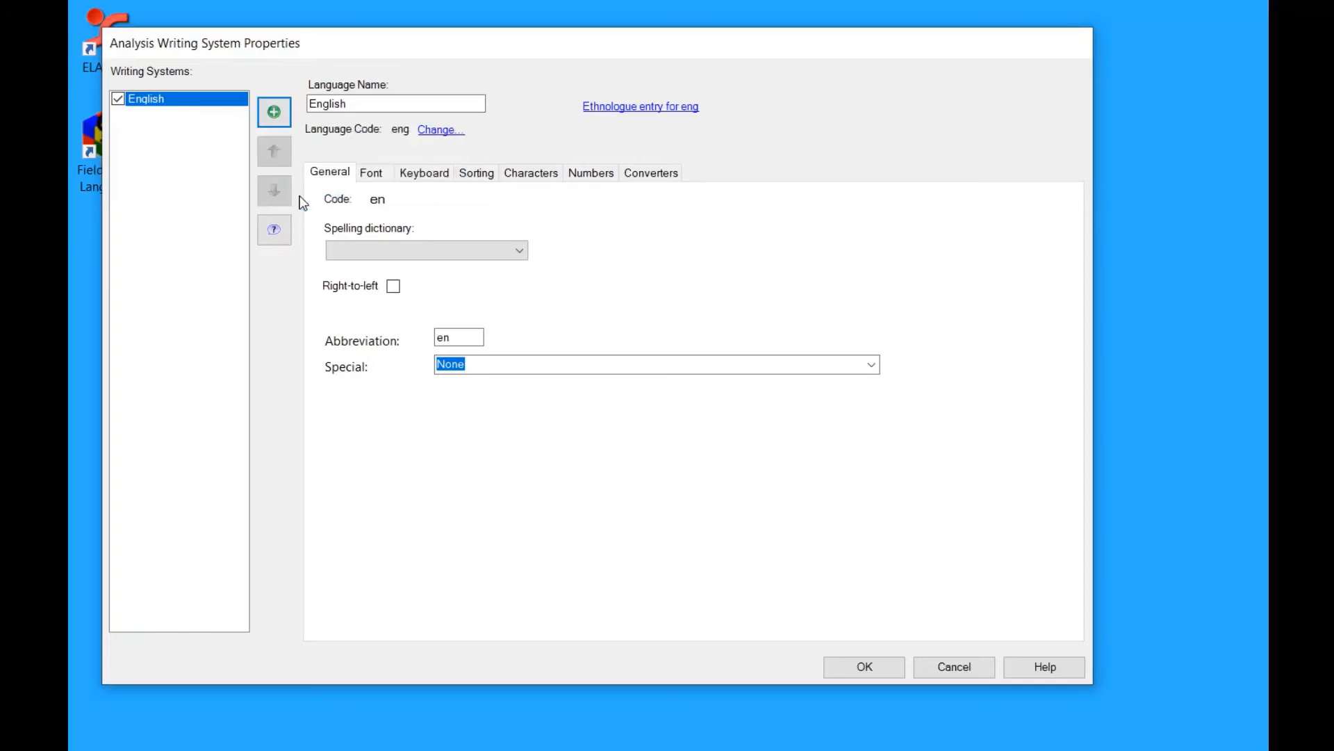
{"action": "type", "text": "i"}
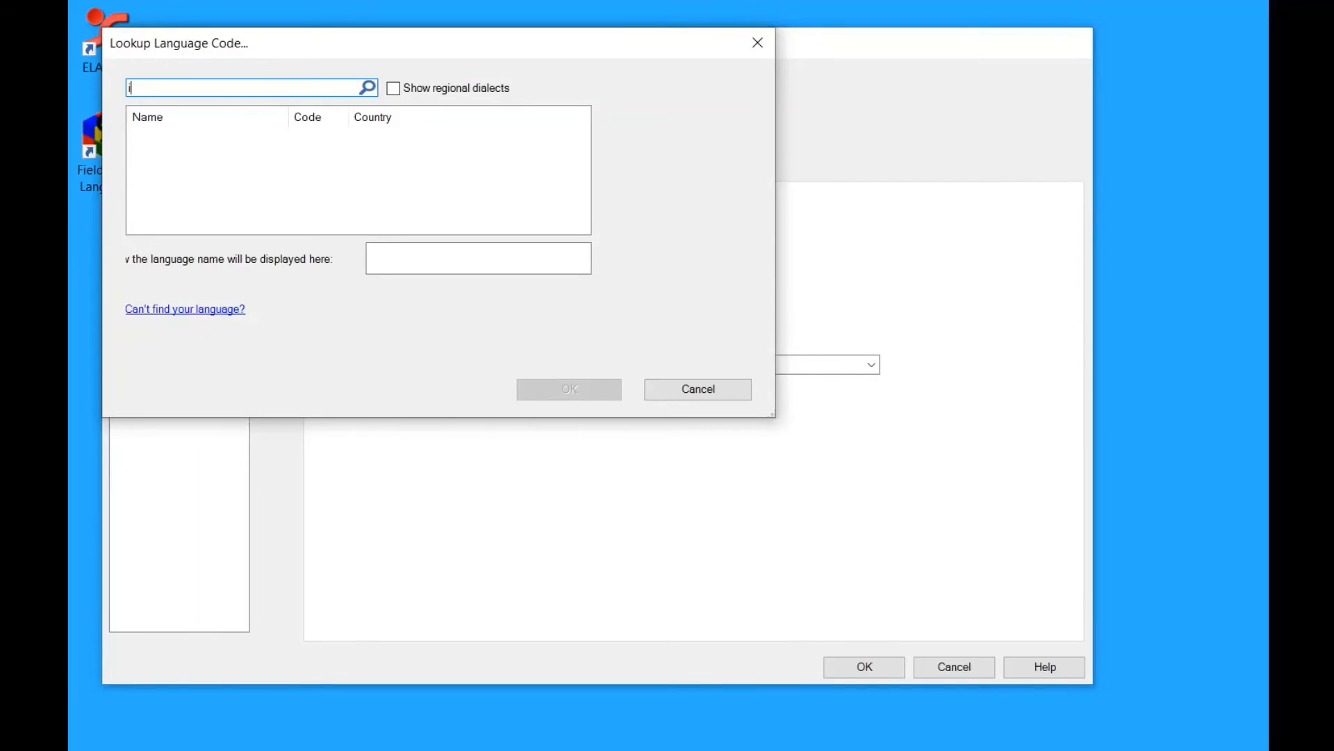
{"action": "type", "text": "nd"}
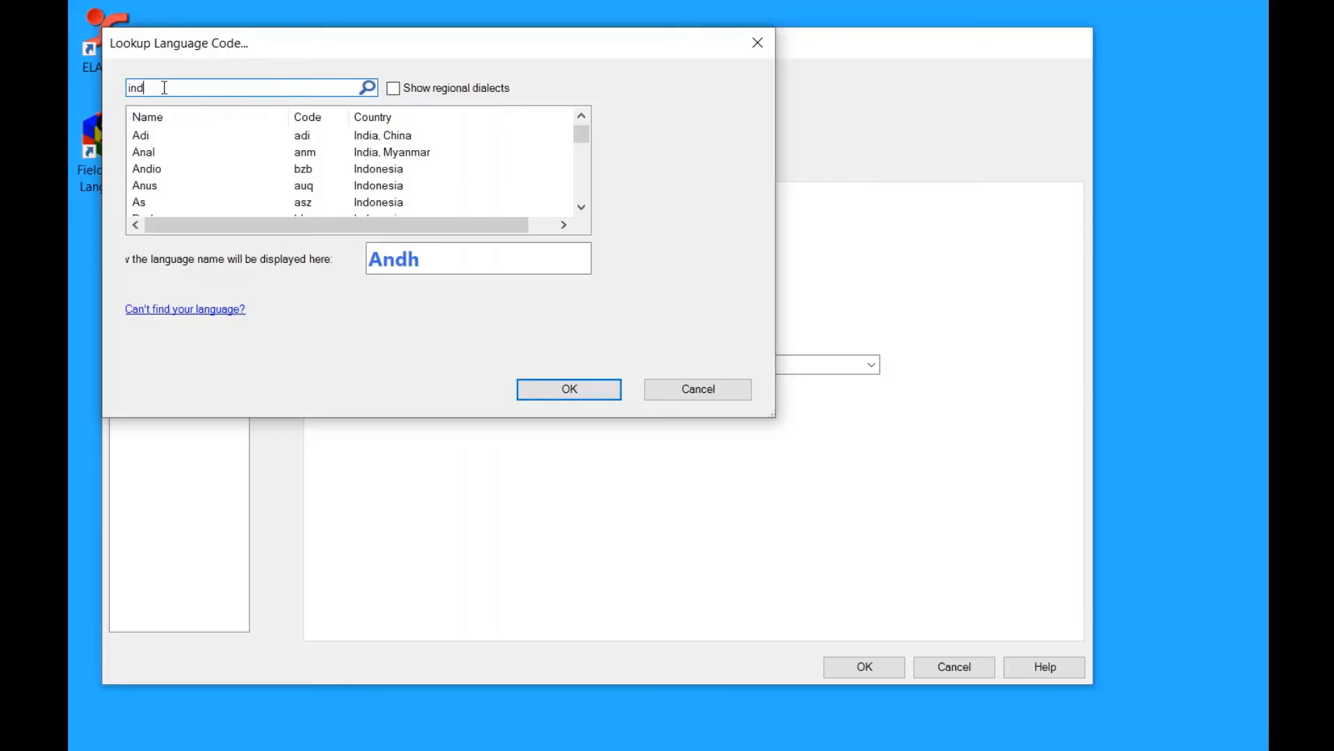
{"action": "type", "text": "onesian"}
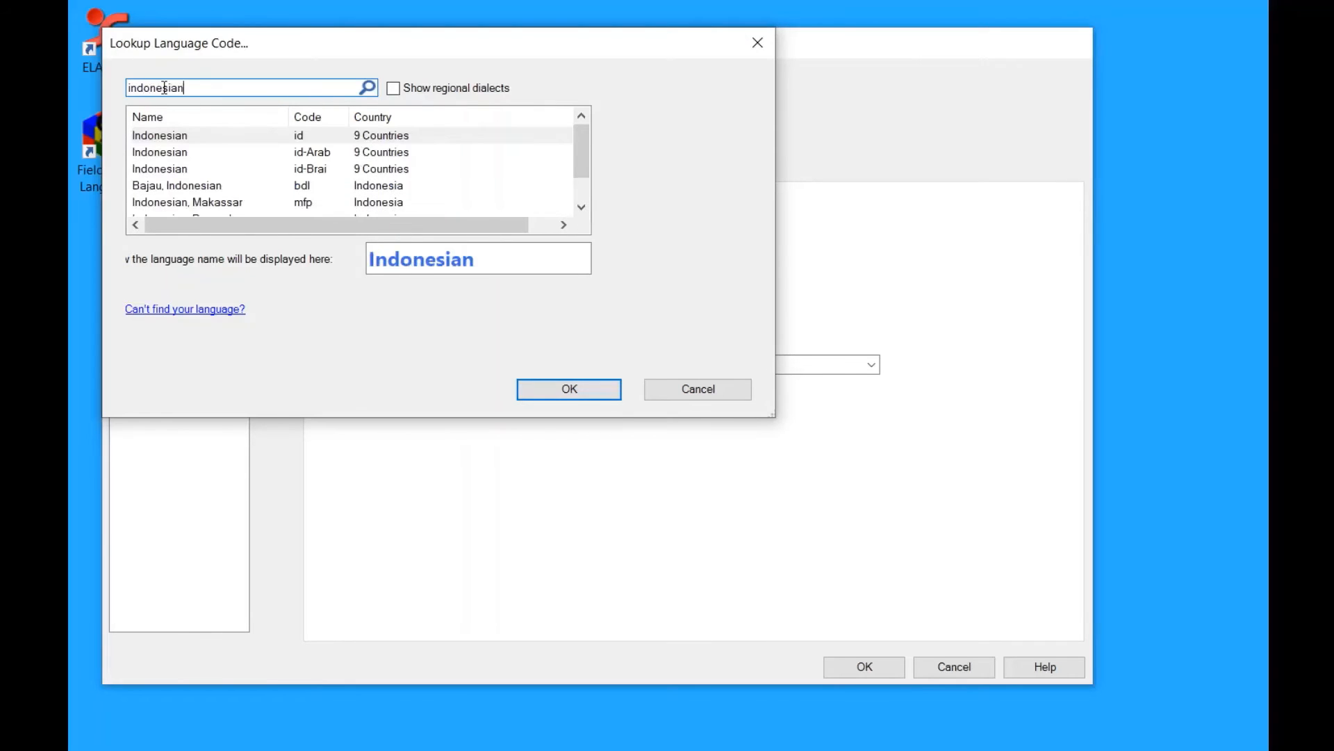
{"action": "left_click", "coordinate": [209, 135]}
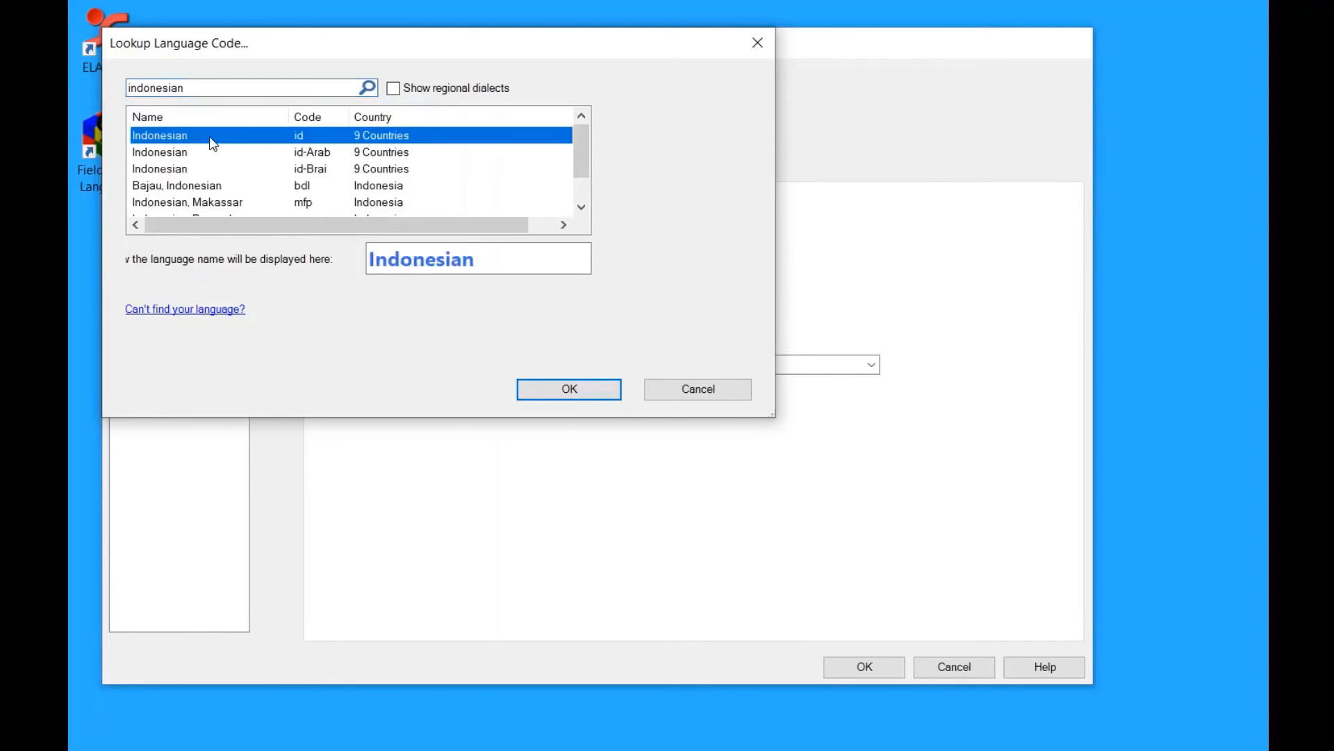
{"action": "left_click", "coordinate": [592, 396]}
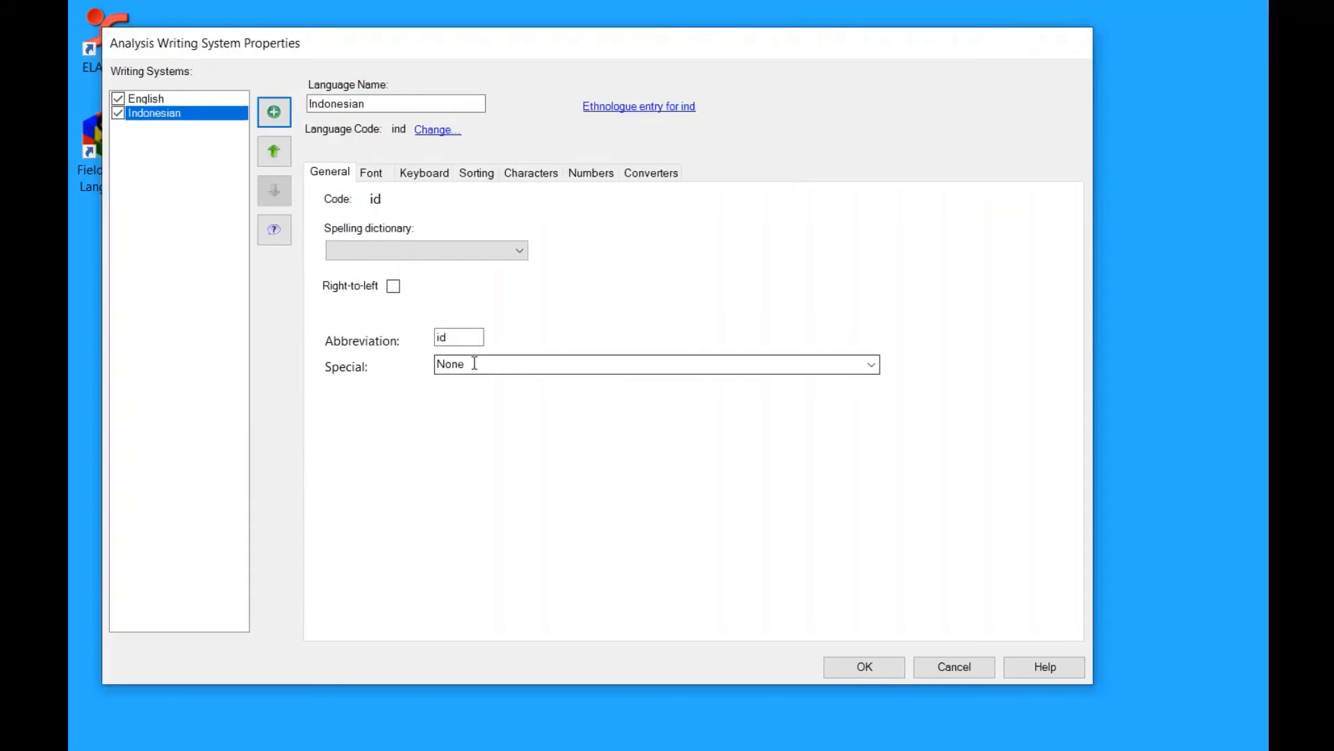
{"action": "left_click", "coordinate": [882, 668]}
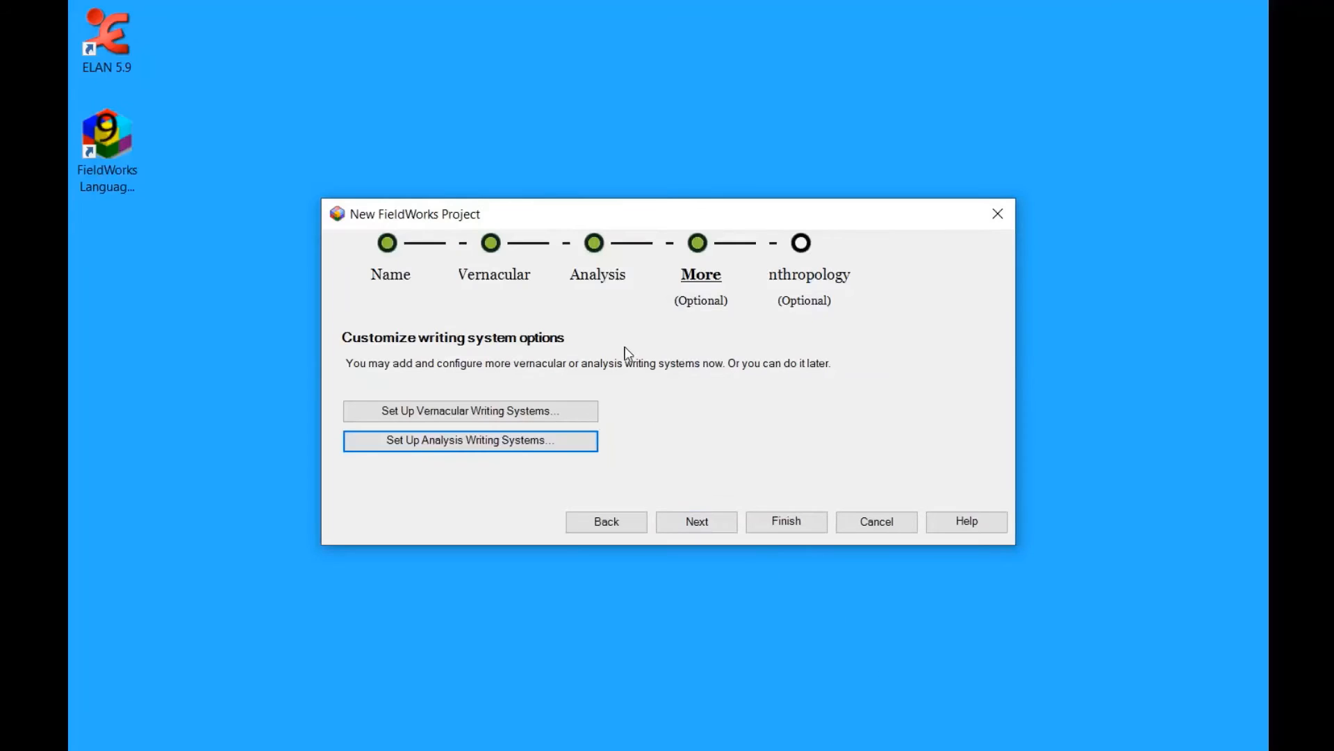
{"action": "left_click", "coordinate": [794, 528]}
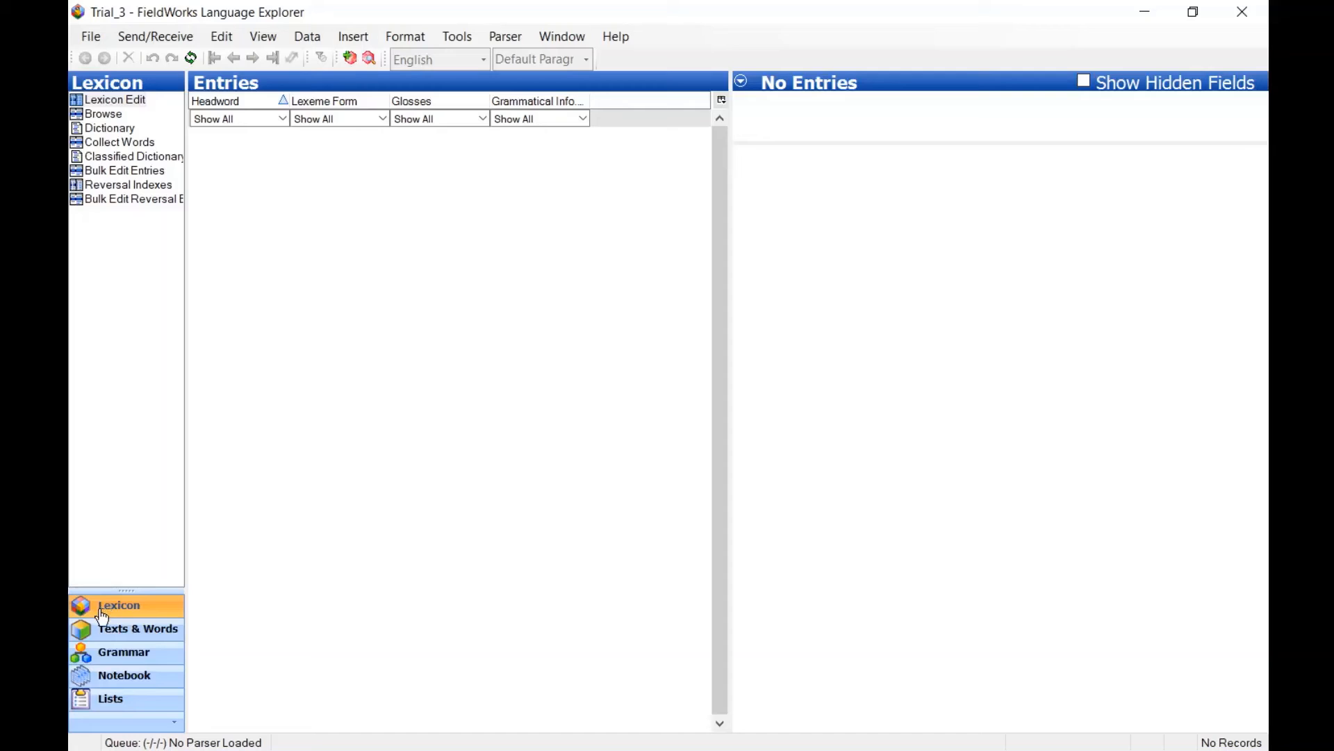
Import Frogstory.flextext as a FLExText interlinear text into the project's Texts & Words area.
{"action": "left_click", "coordinate": [109, 635]}
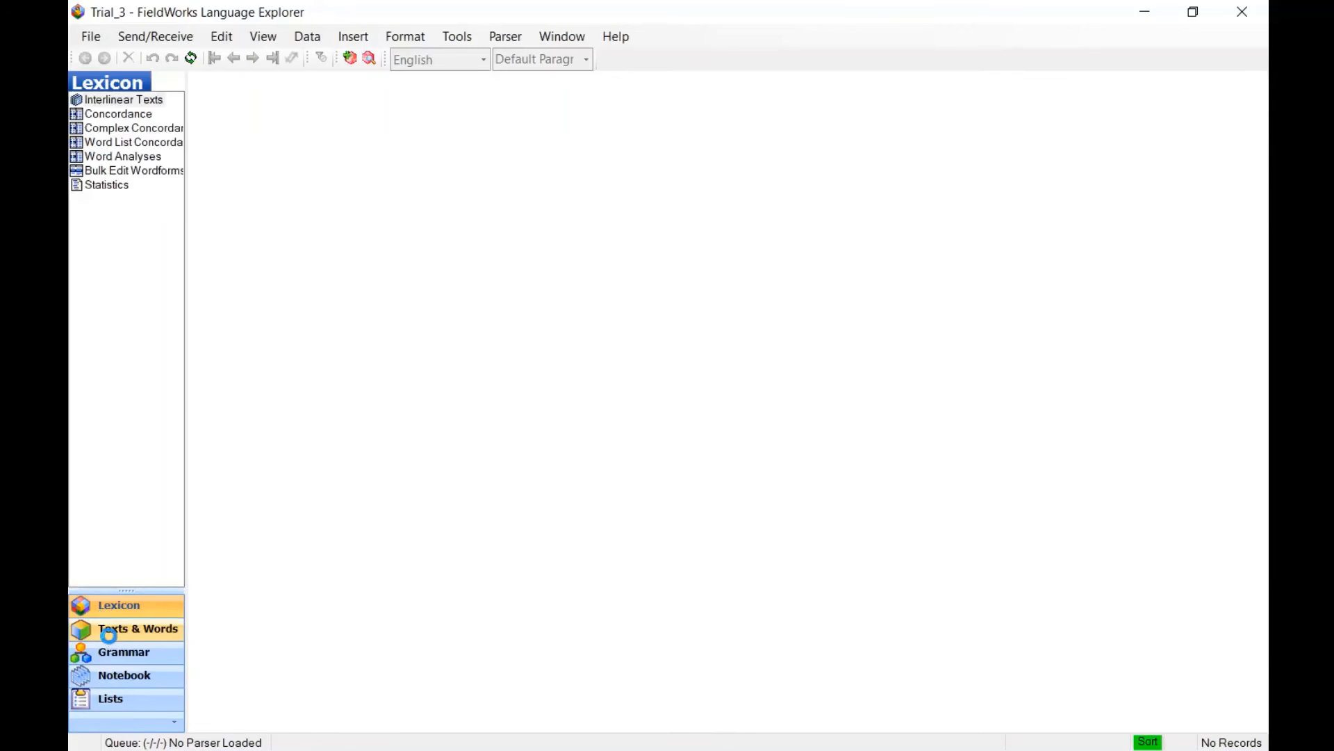
{"action": "left_click", "coordinate": [91, 38]}
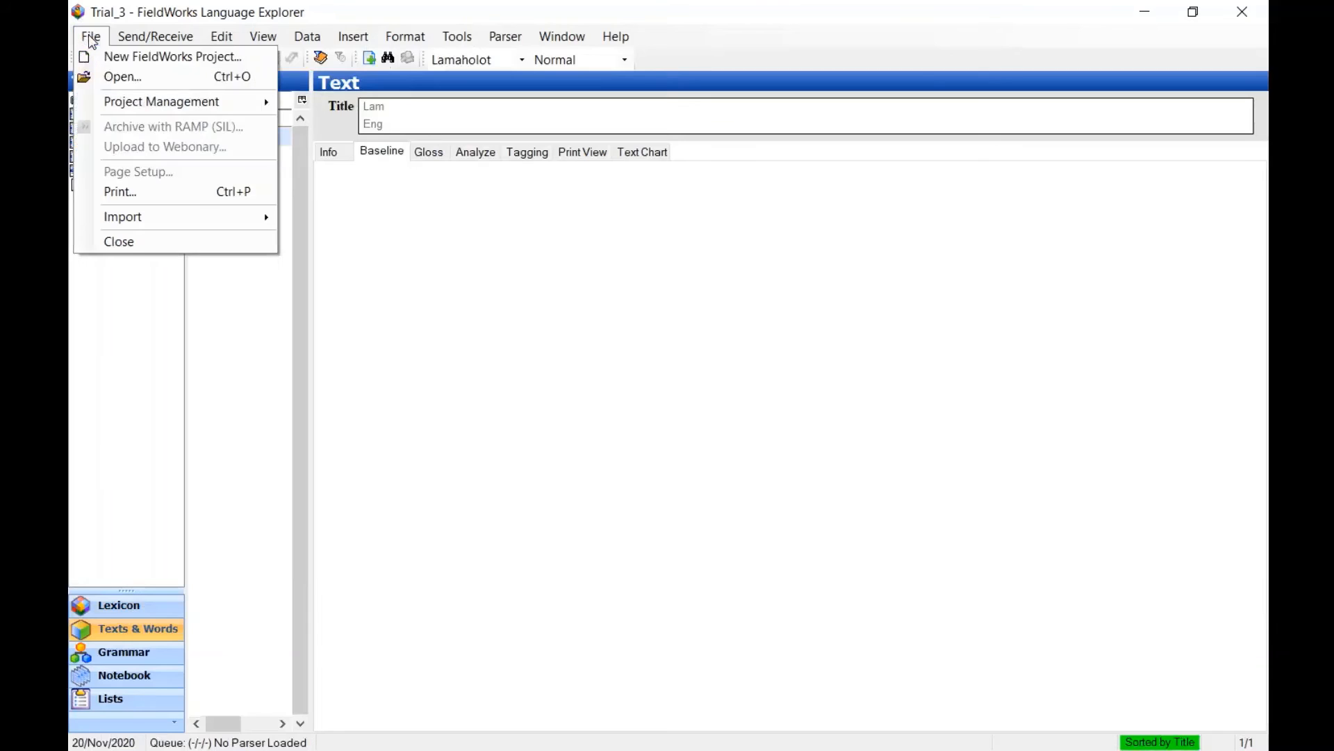
{"action": "mouse_move", "coordinate": [134, 217]}
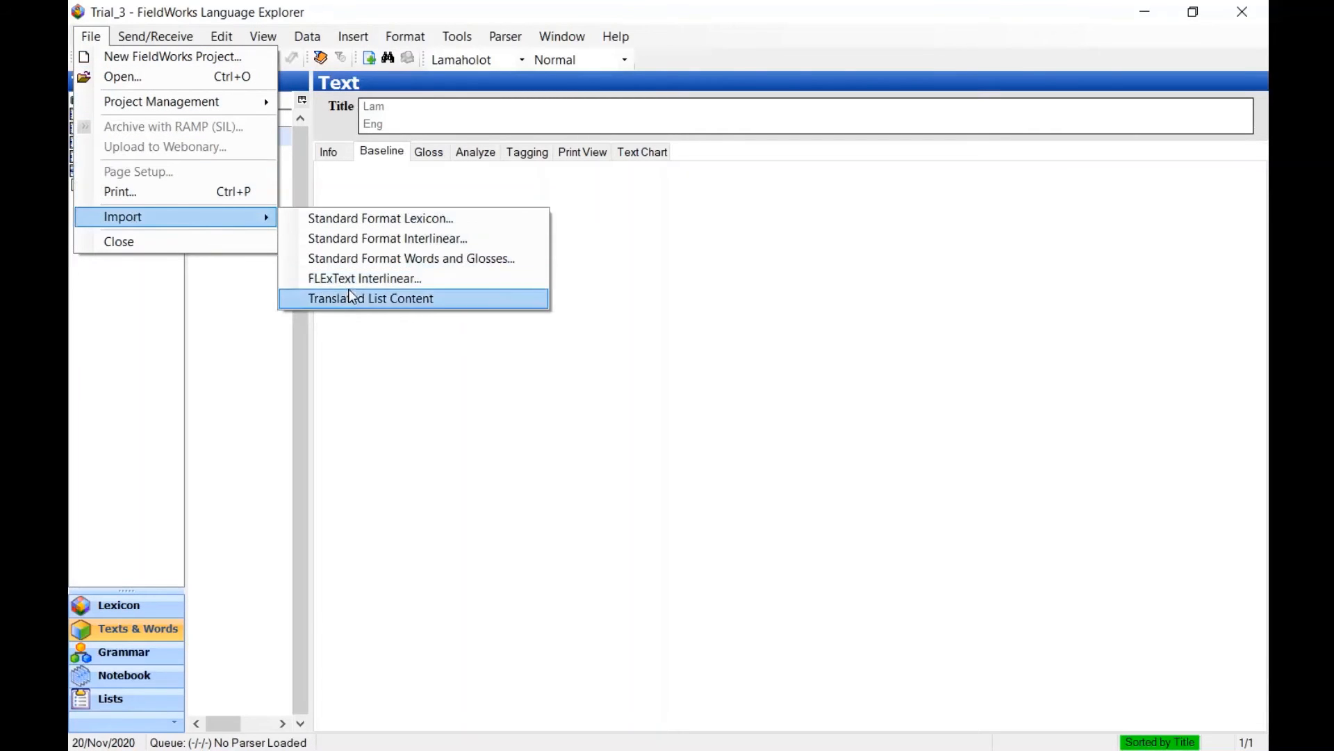
{"action": "left_click", "coordinate": [350, 284]}
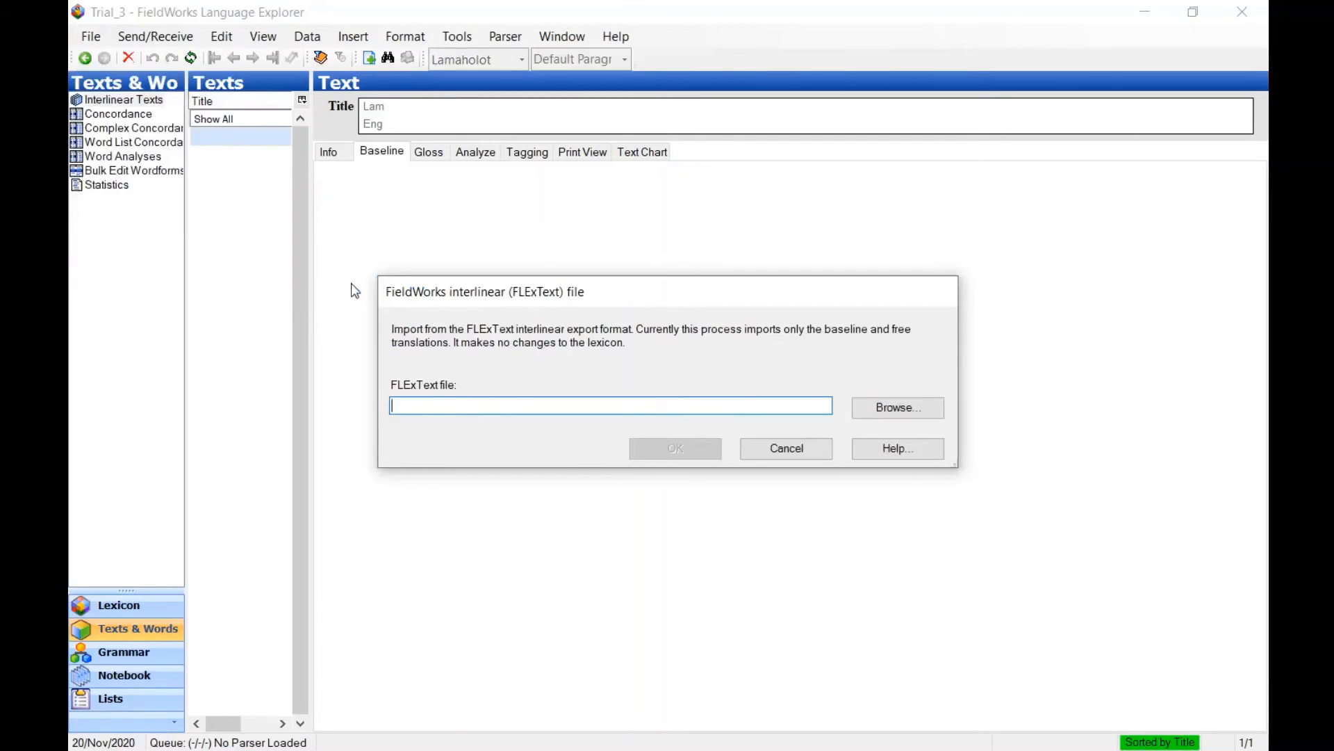
{"action": "left_click", "coordinate": [892, 408]}
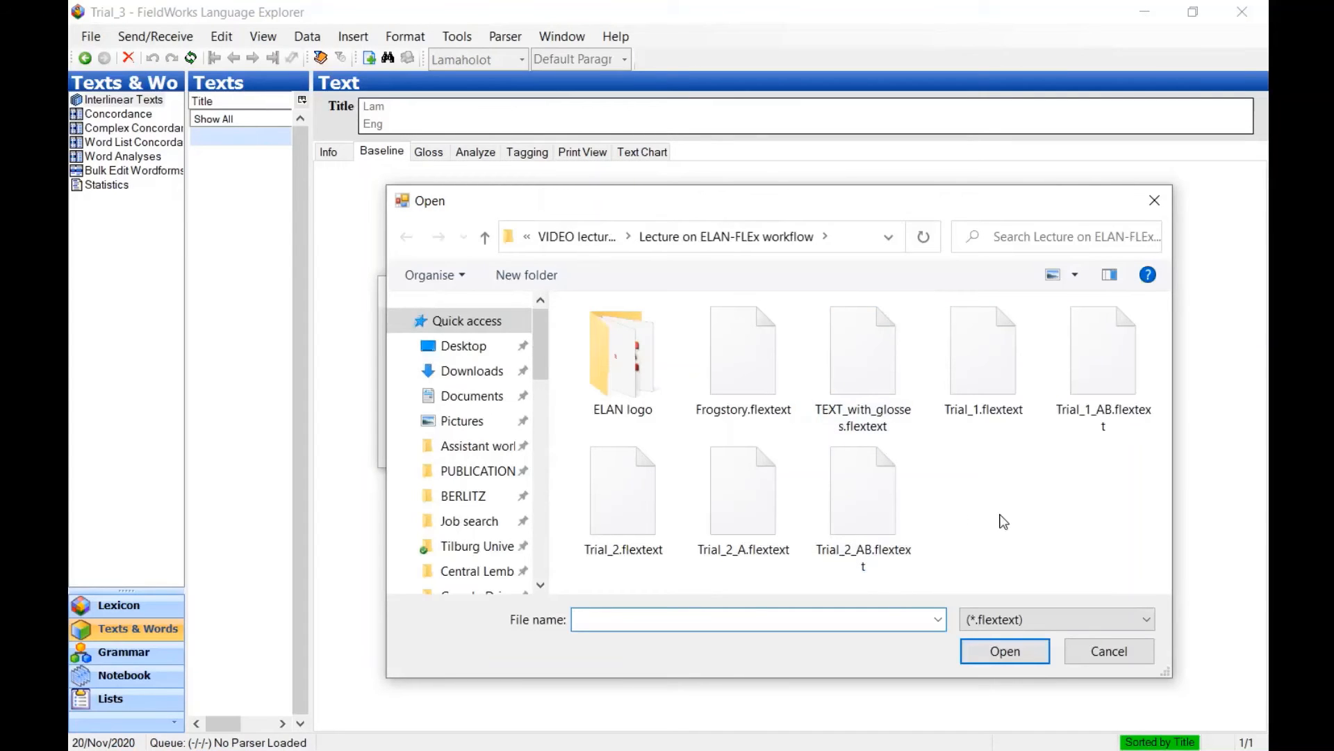
{"action": "left_click", "coordinate": [756, 367]}
{"action": "left_click", "coordinate": [1005, 650]}
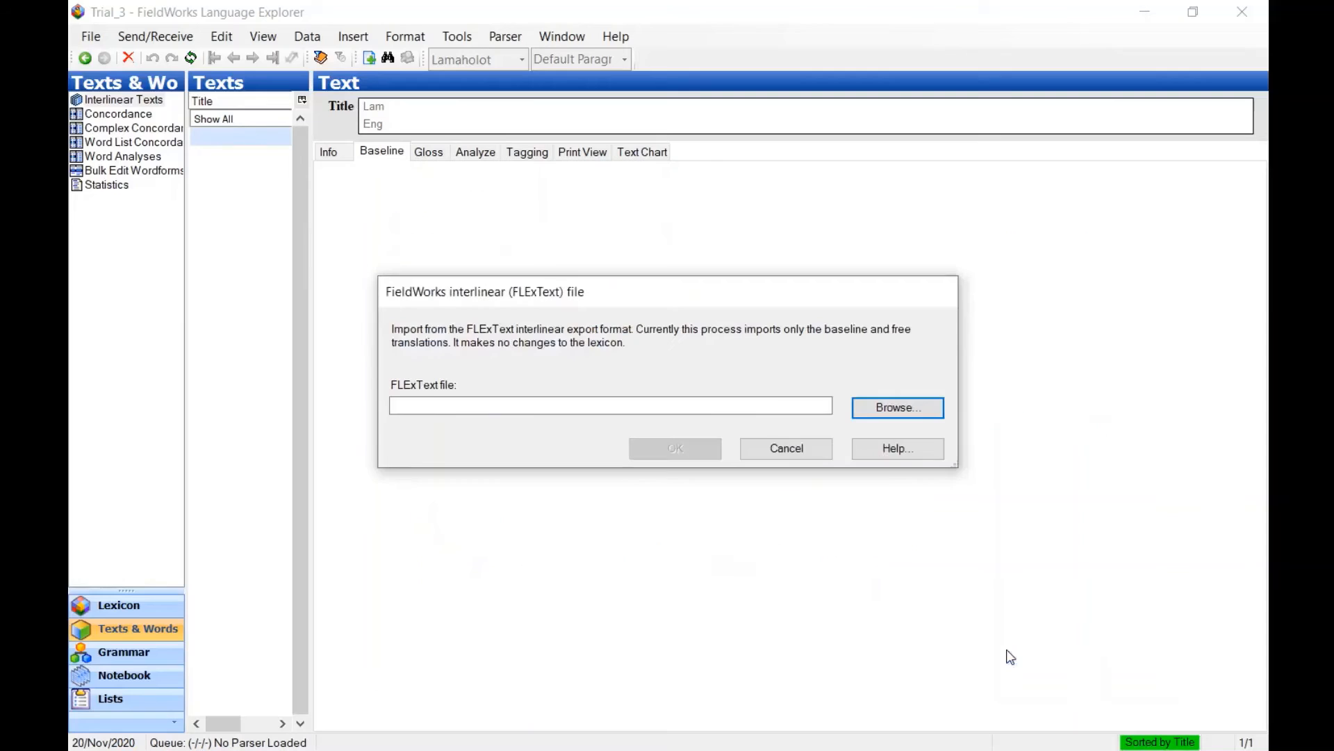
{"action": "left_click", "coordinate": [684, 453]}
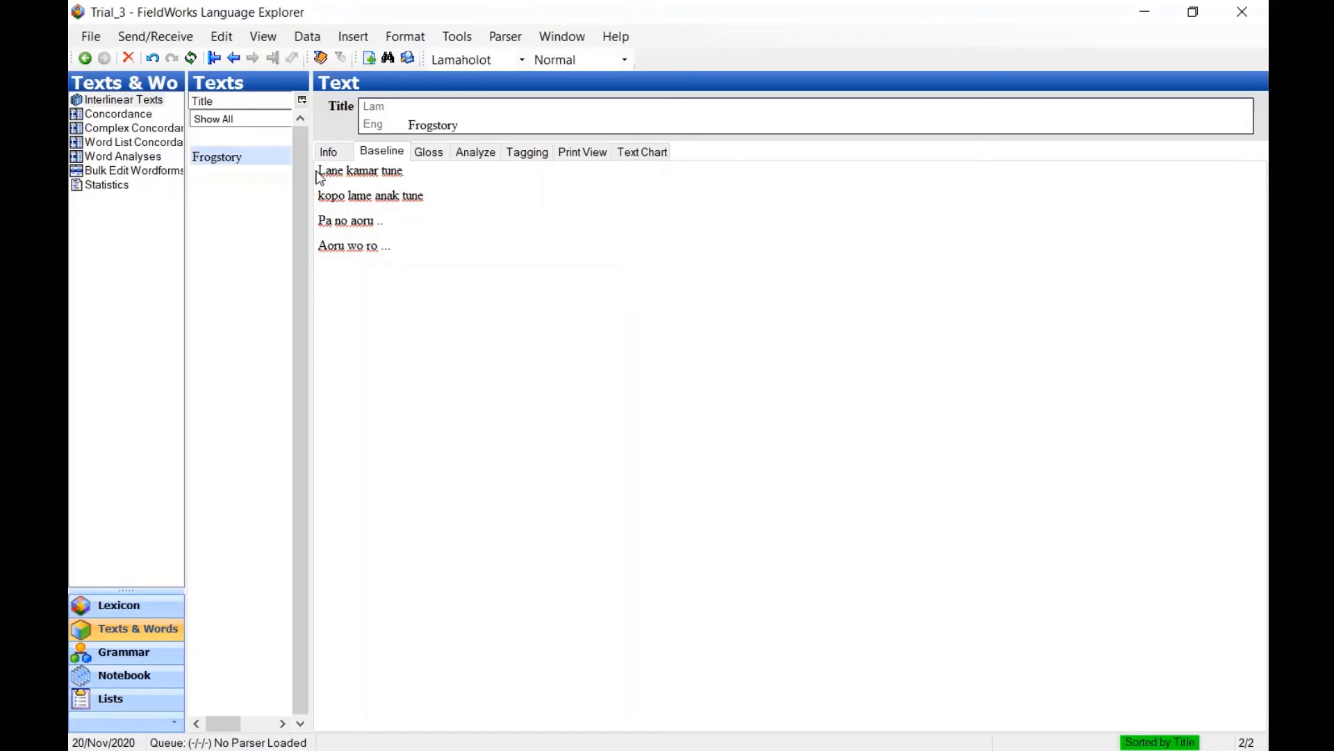
Apply the Numbered List style to all the baseline lines of the Frogstory text.
{"action": "left_click_drag", "start_coordinate": [320, 170], "coordinate": [421, 258]}
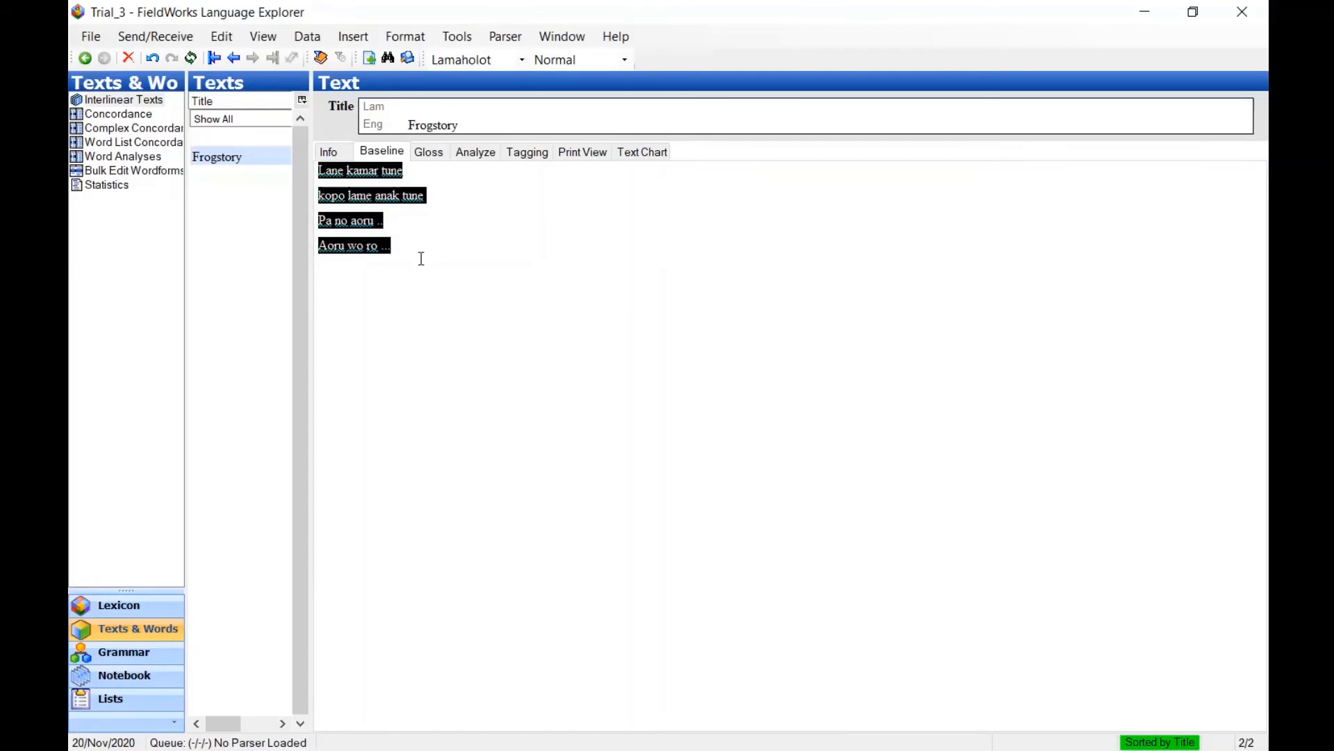
{"action": "left_click", "coordinate": [622, 62]}
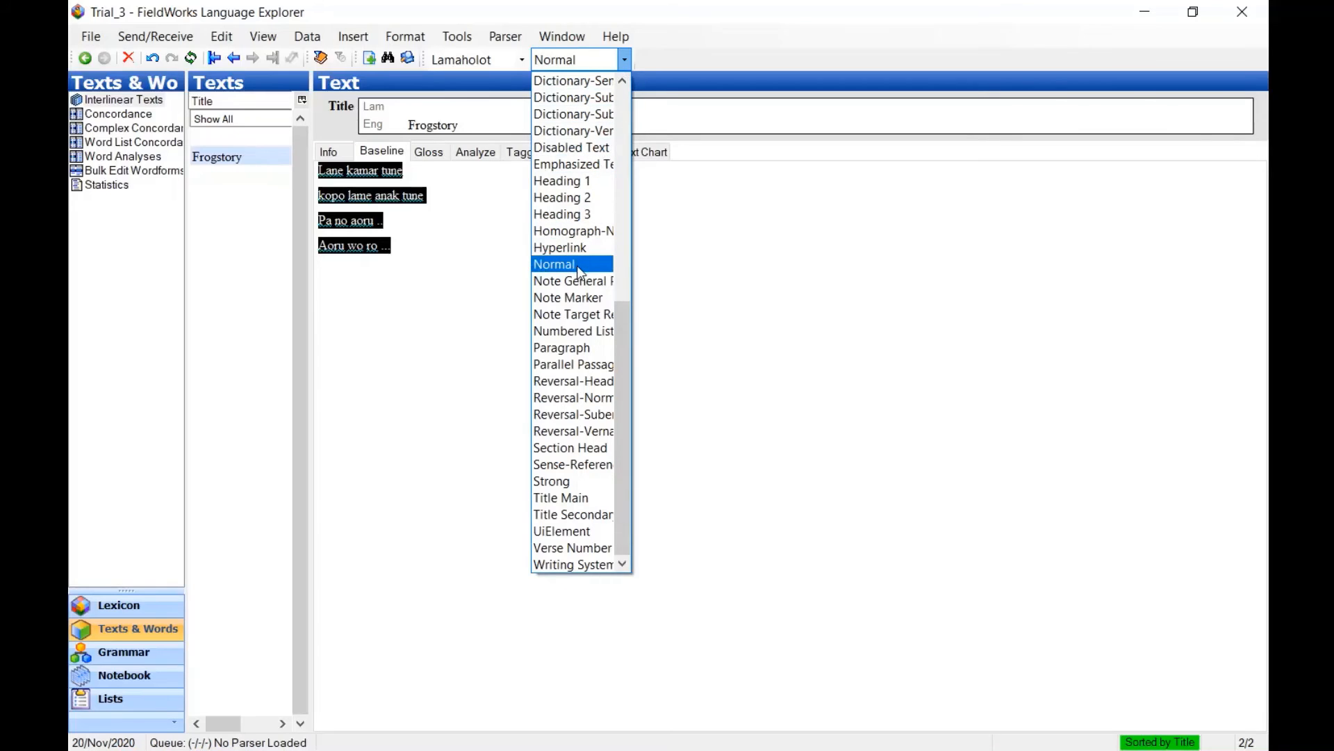
{"action": "left_click", "coordinate": [579, 331]}
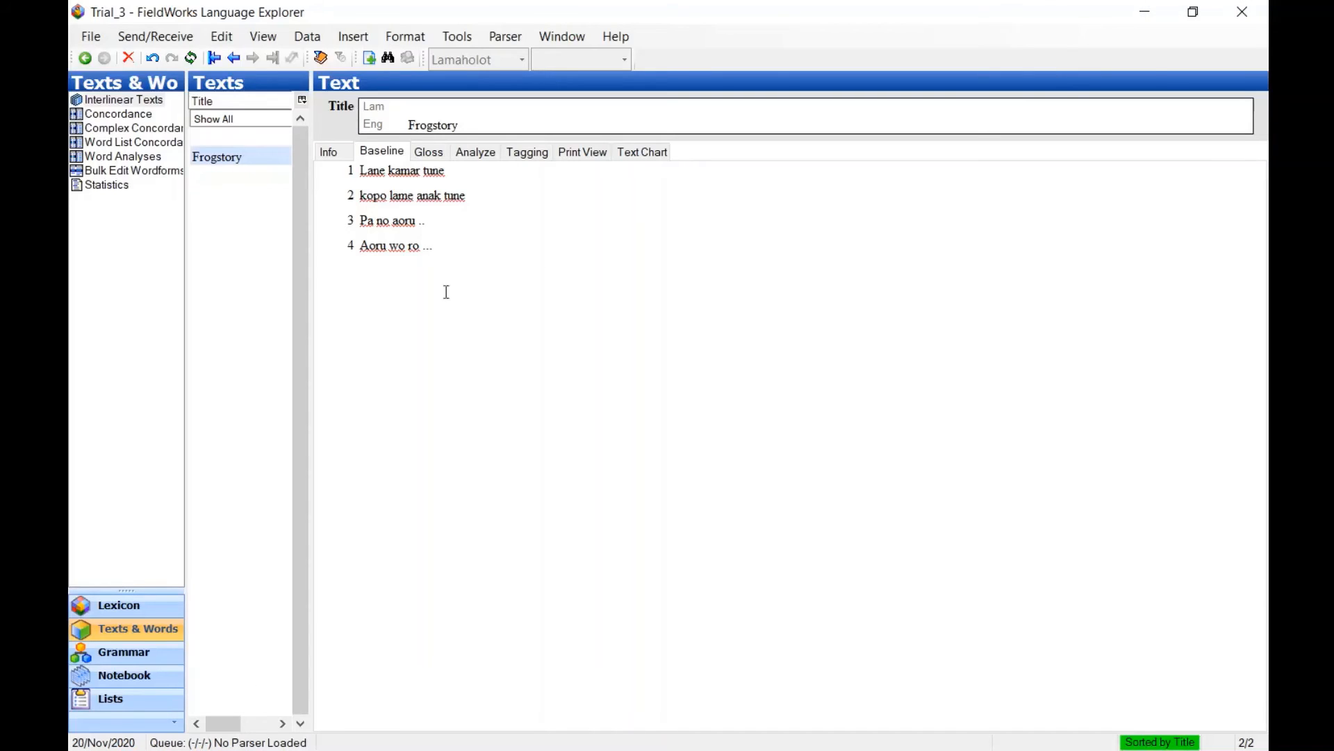
Switch to ELAN, open the recent file Frogstory.eaf and display it in Transcription Mode.
{"action": "left_click", "coordinate": [1156, 15]}
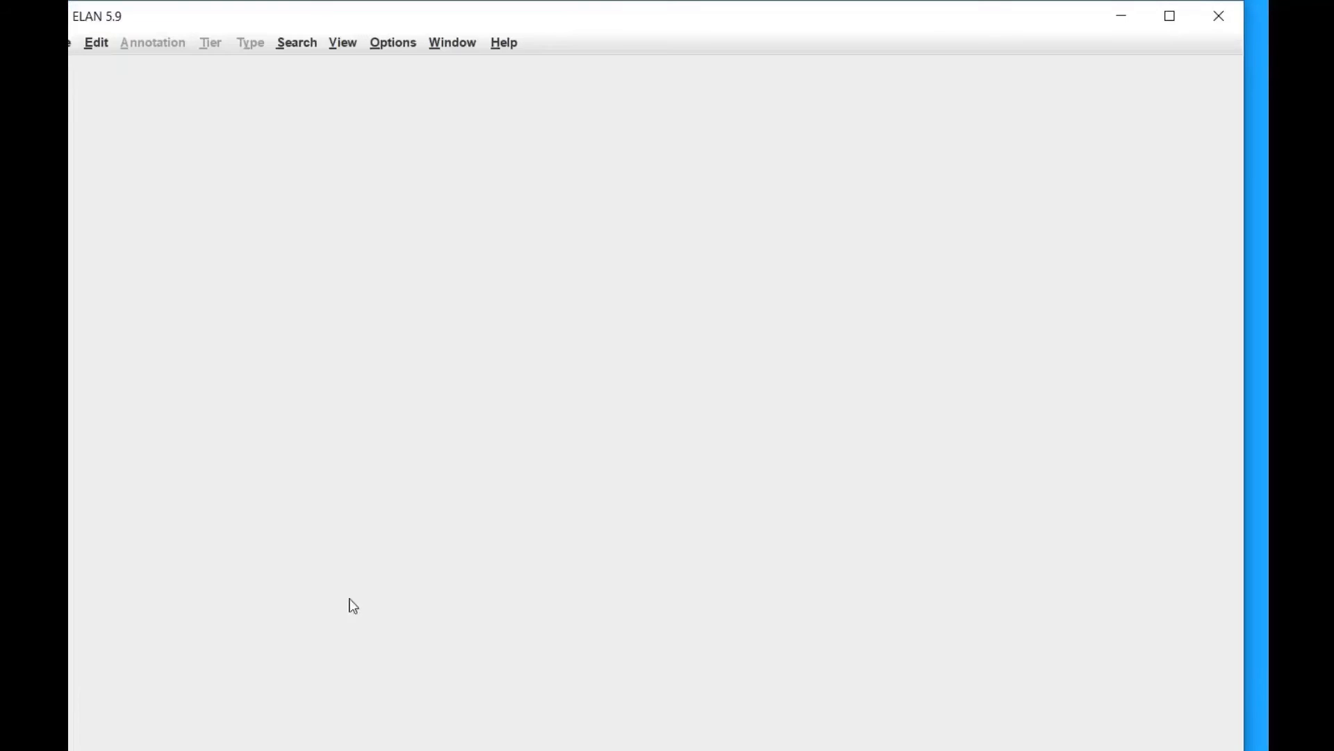
{"action": "left_click", "coordinate": [1170, 14]}
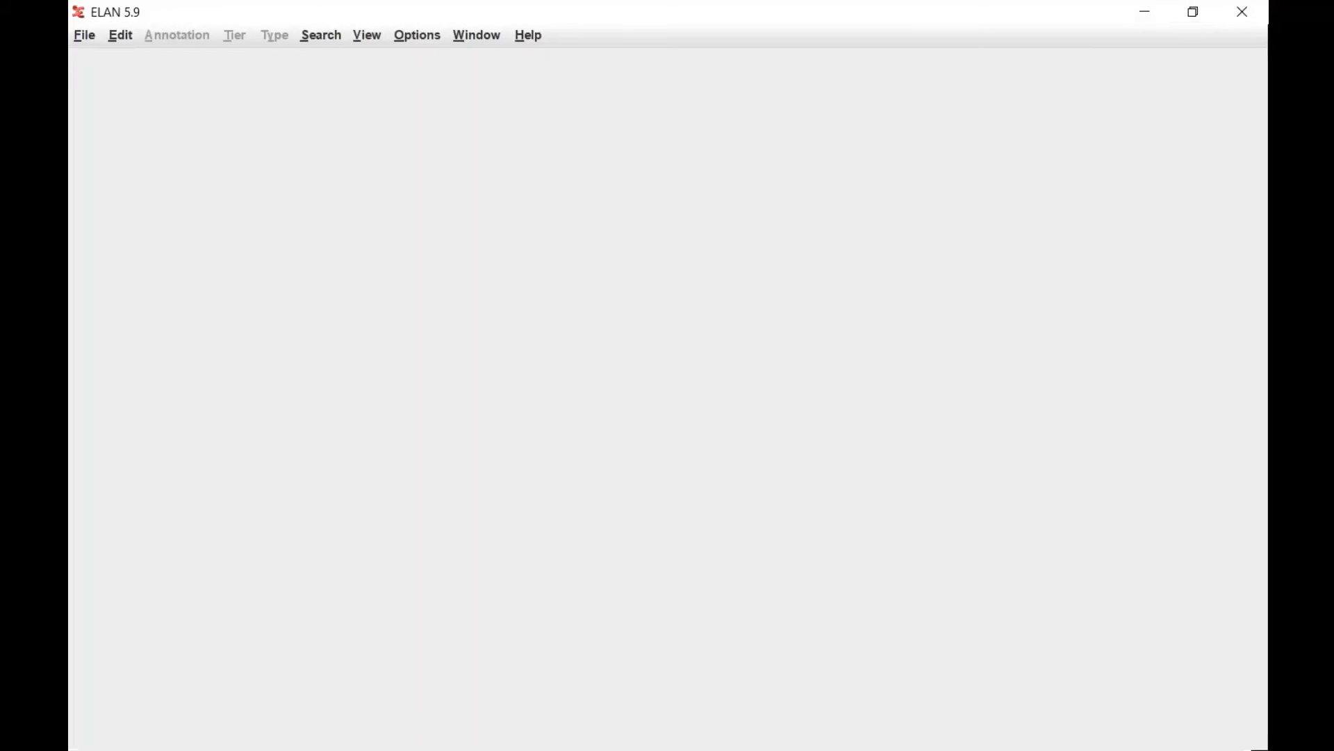
{"action": "left_click", "coordinate": [99, 33]}
{"action": "mouse_move", "coordinate": [261, 104]}
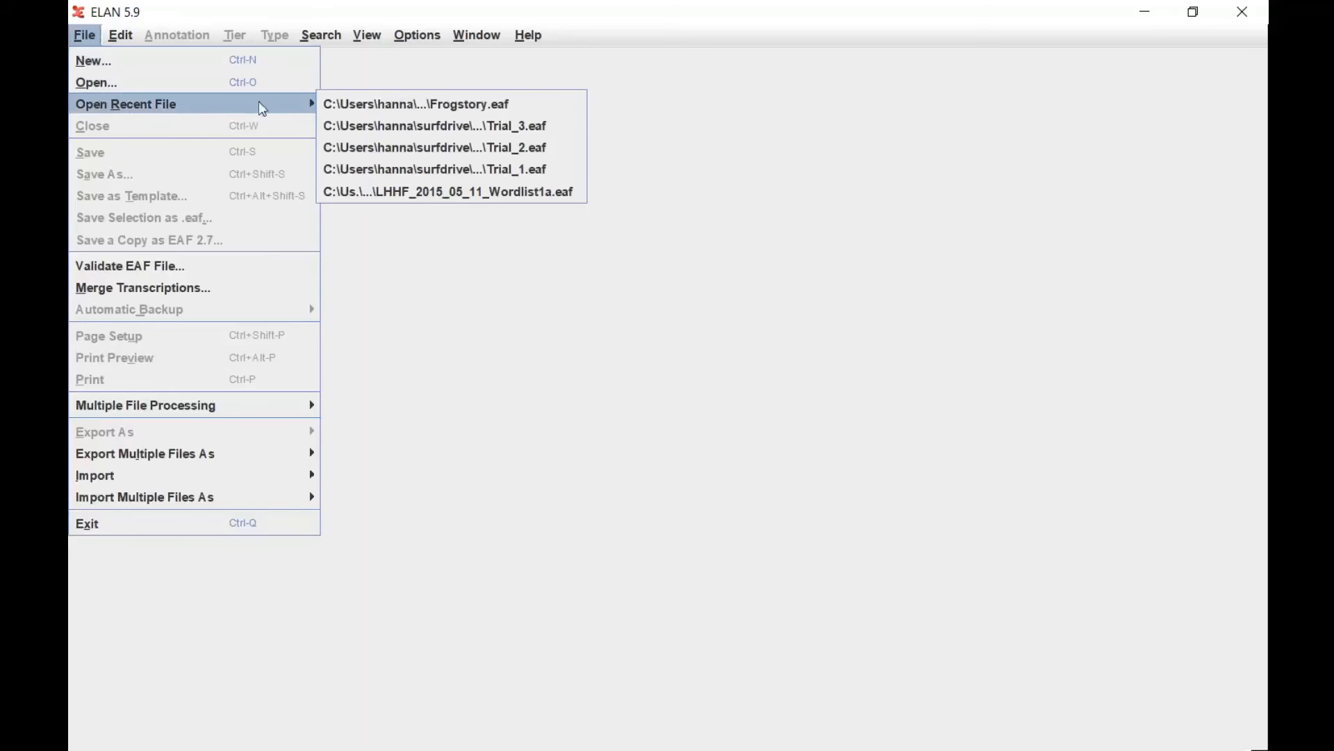
{"action": "left_click", "coordinate": [427, 106]}
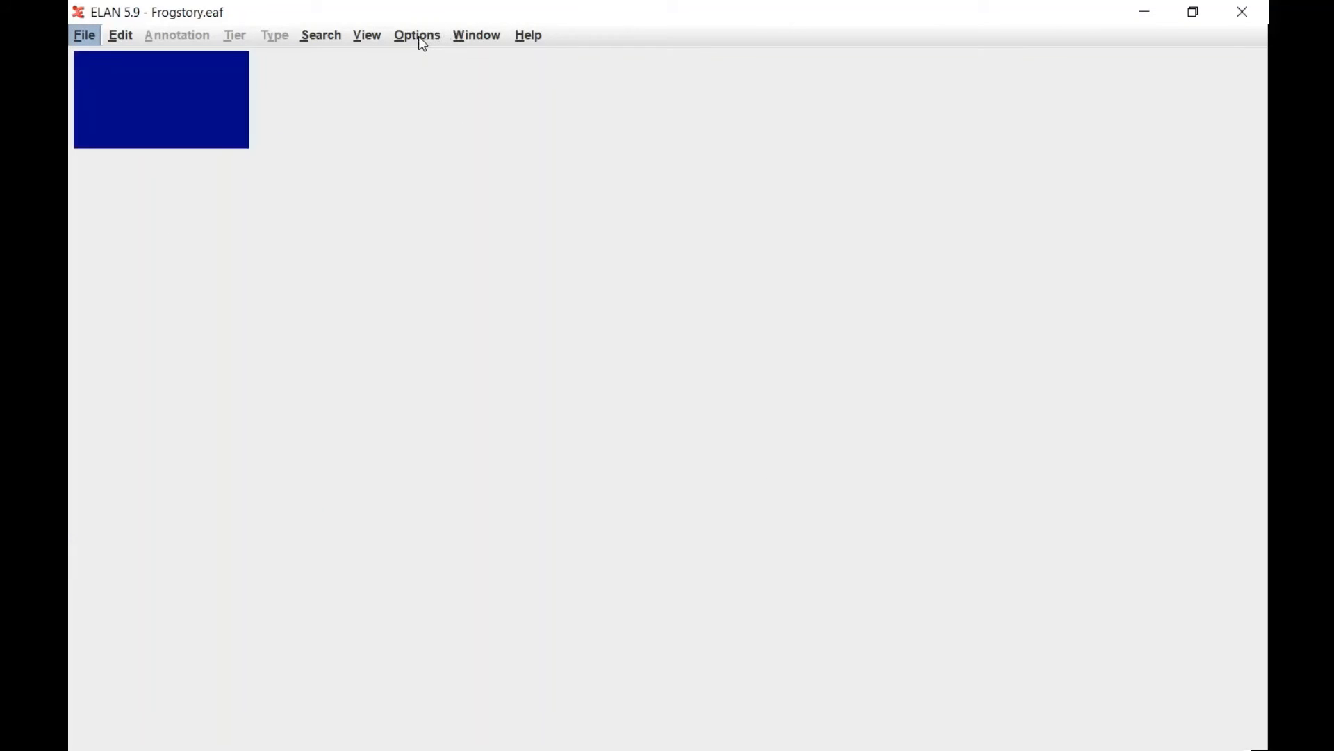
{"action": "left_click", "coordinate": [393, 42]}
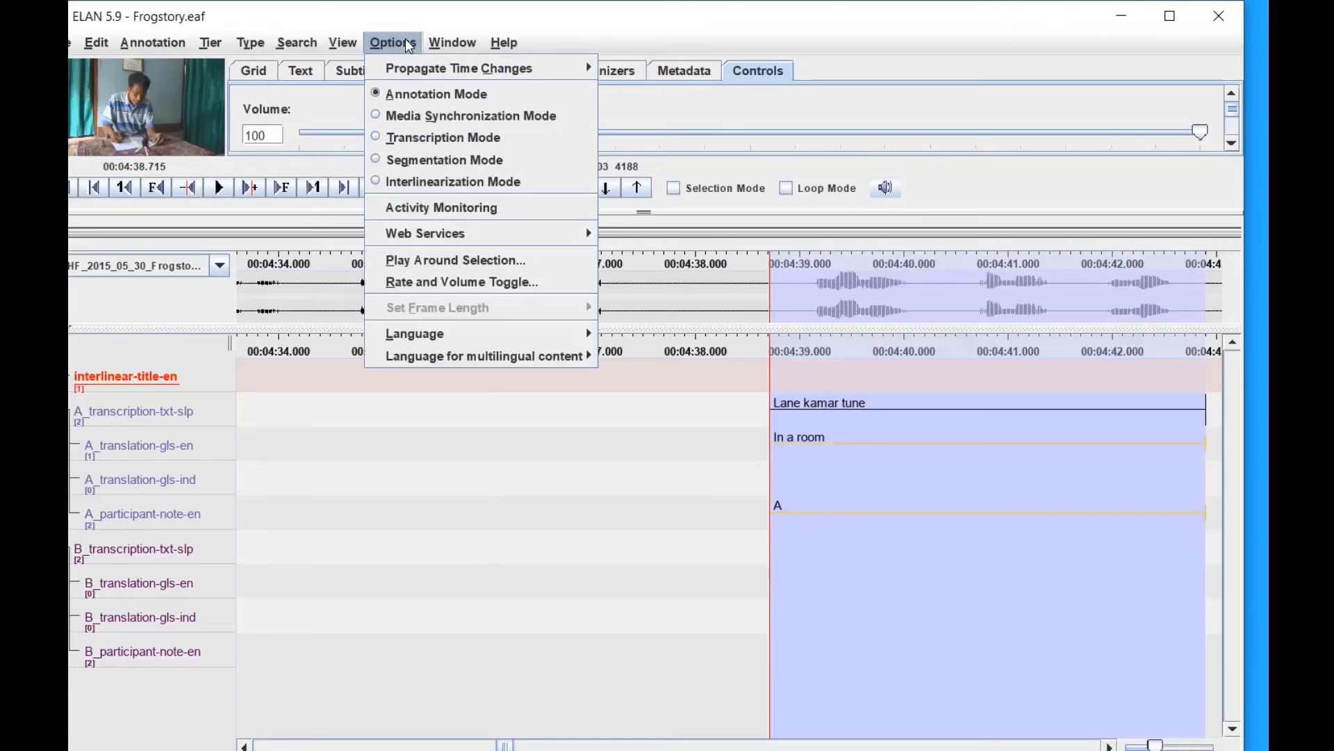
{"action": "left_click", "coordinate": [420, 138]}
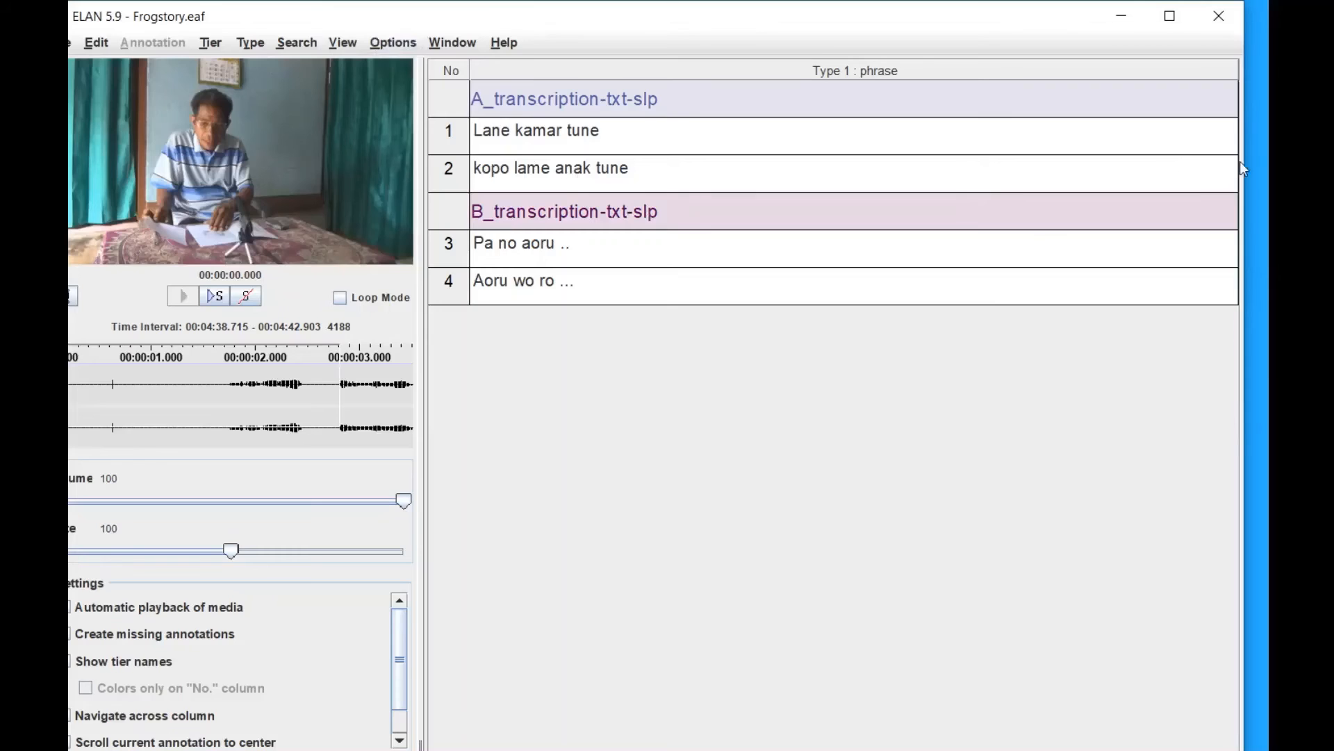
Resize the ELAN and FieldWorks windows so the transcription and the baseline text stand side by side.
{"action": "left_click_drag", "start_coordinate": [1249, 178], "coordinate": [586, 186]}
{"action": "left_click_drag", "start_coordinate": [422, 200], "coordinate": [200, 200]}
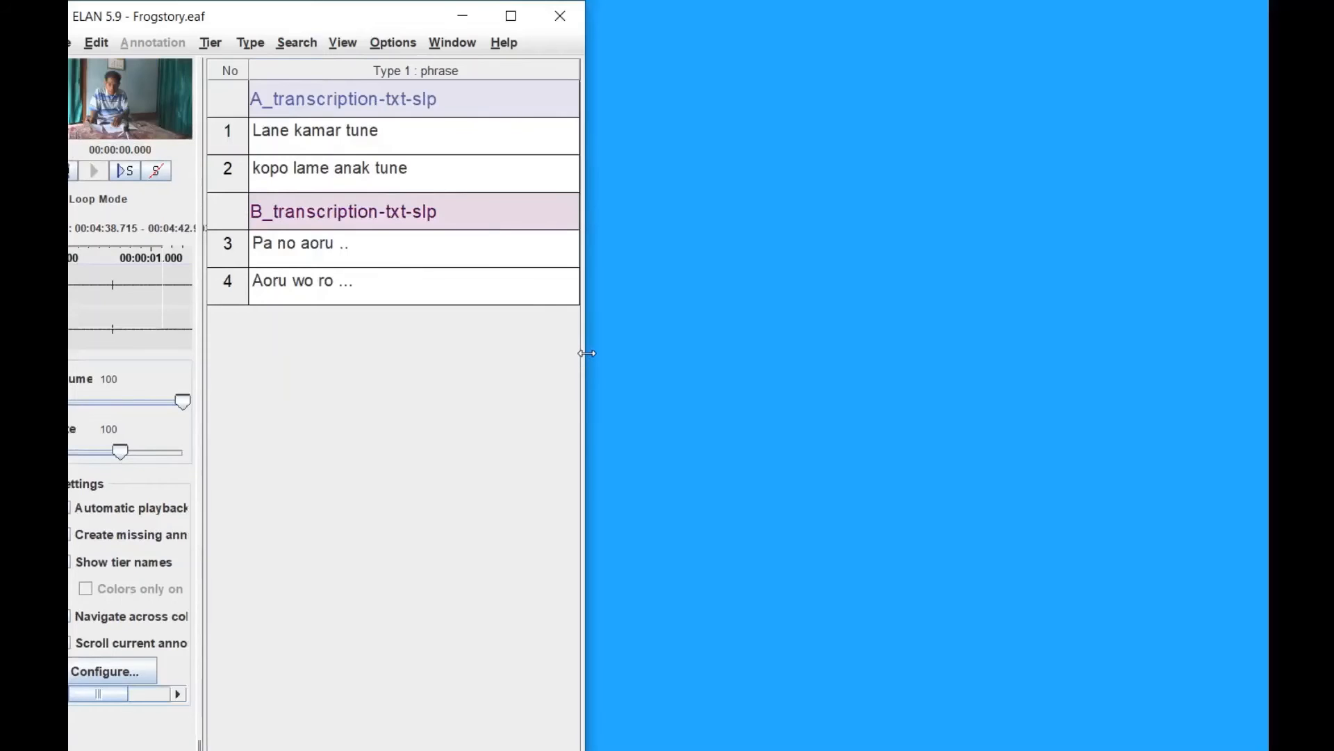
{"action": "left_click_drag", "start_coordinate": [583, 351], "coordinate": [322, 322]}
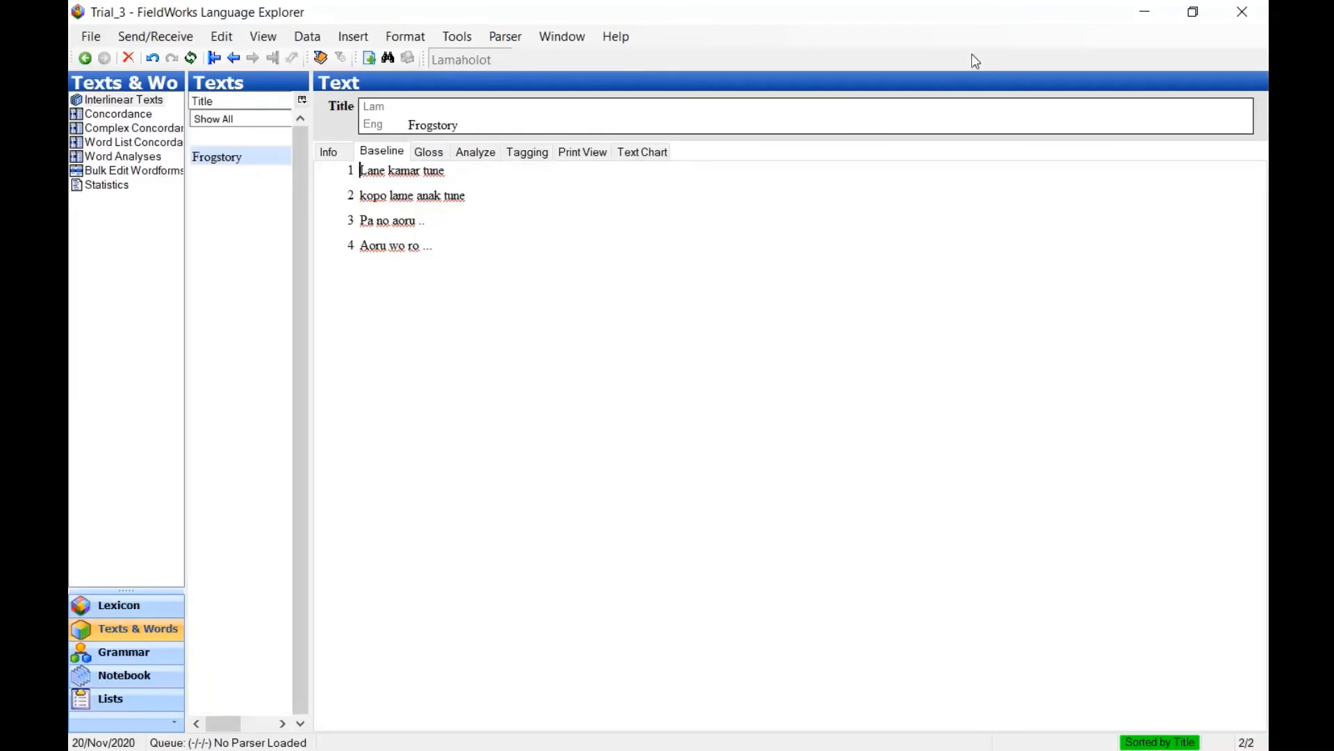
{"action": "left_click", "coordinate": [1183, 15]}
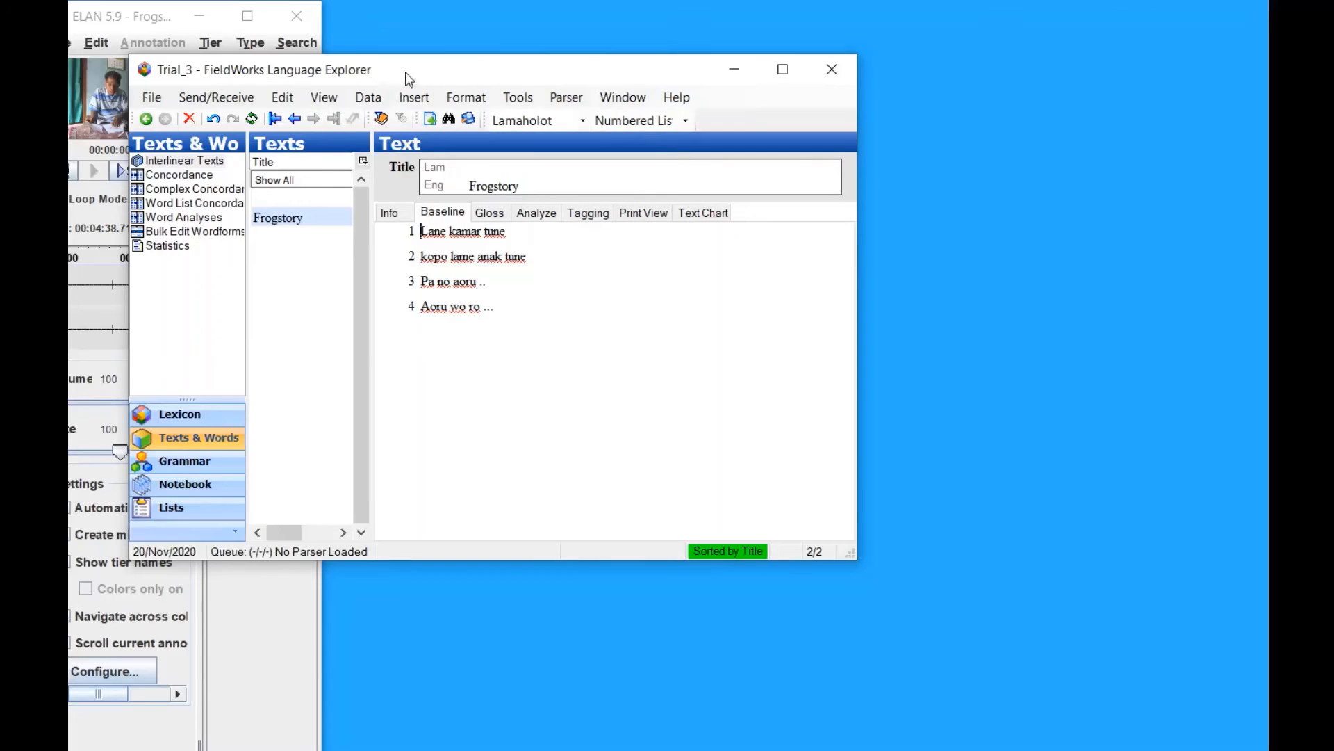
{"action": "left_click_drag", "start_coordinate": [396, 74], "coordinate": [593, 25]}
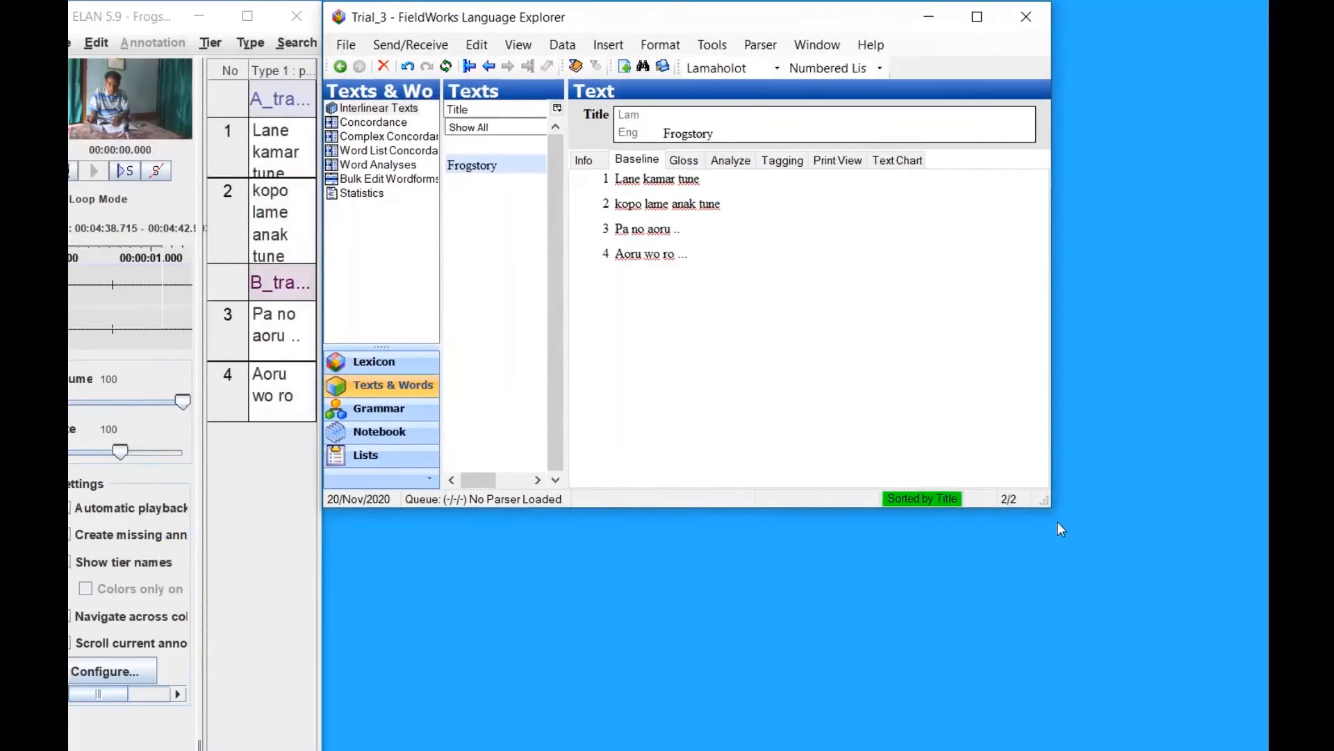
{"action": "left_click_drag", "start_coordinate": [1049, 506], "coordinate": [1206, 746]}
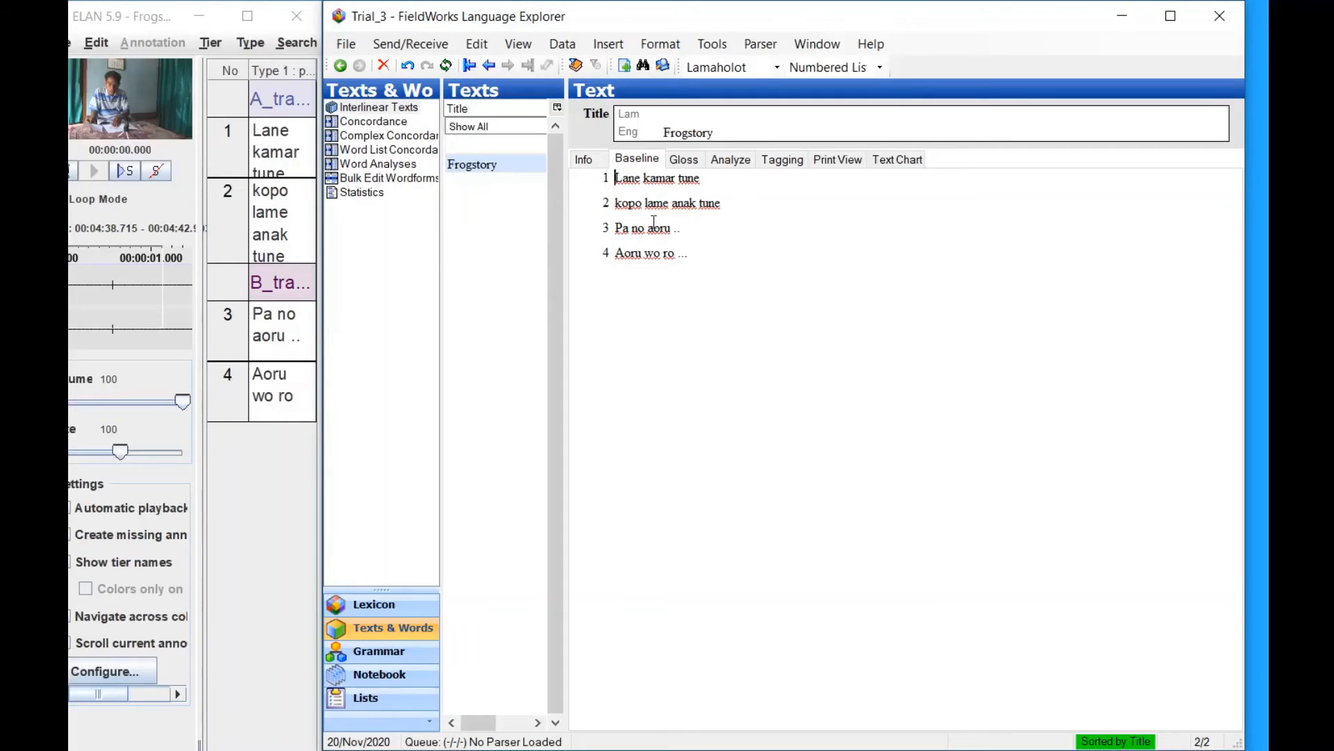
Play the third segment, "Pa no aoru ..", in ELAN and return to the matching baseline line in FieldWorks.
{"action": "left_click", "coordinate": [281, 321]}
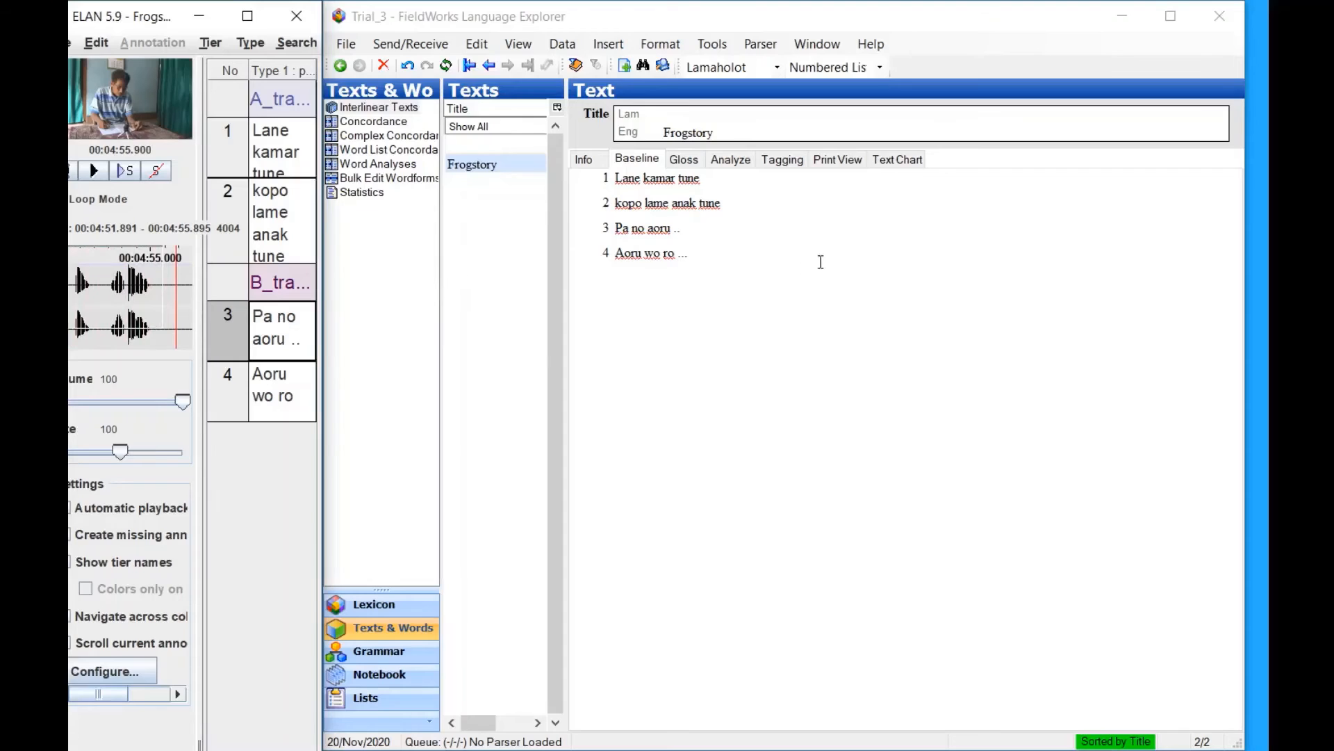
{"action": "left_click", "coordinate": [738, 227]}
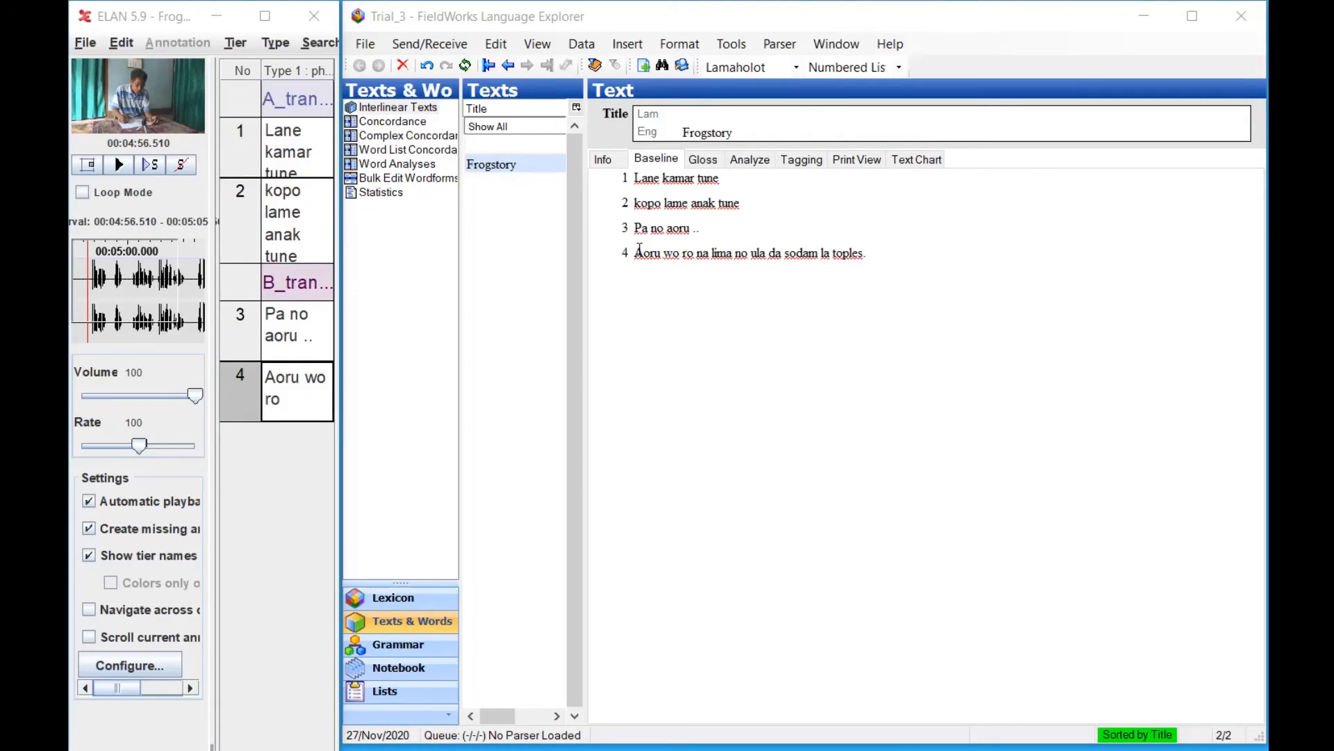
Copy the full fourth baseline line, "Aoru wo ro na lima no ula da sodam la toples.", into the fourth segment in ELAN, replacing its text.
{"action": "left_click_drag", "start_coordinate": [635, 252], "coordinate": [871, 252]}
{"action": "key", "text": "ctrl+c"}
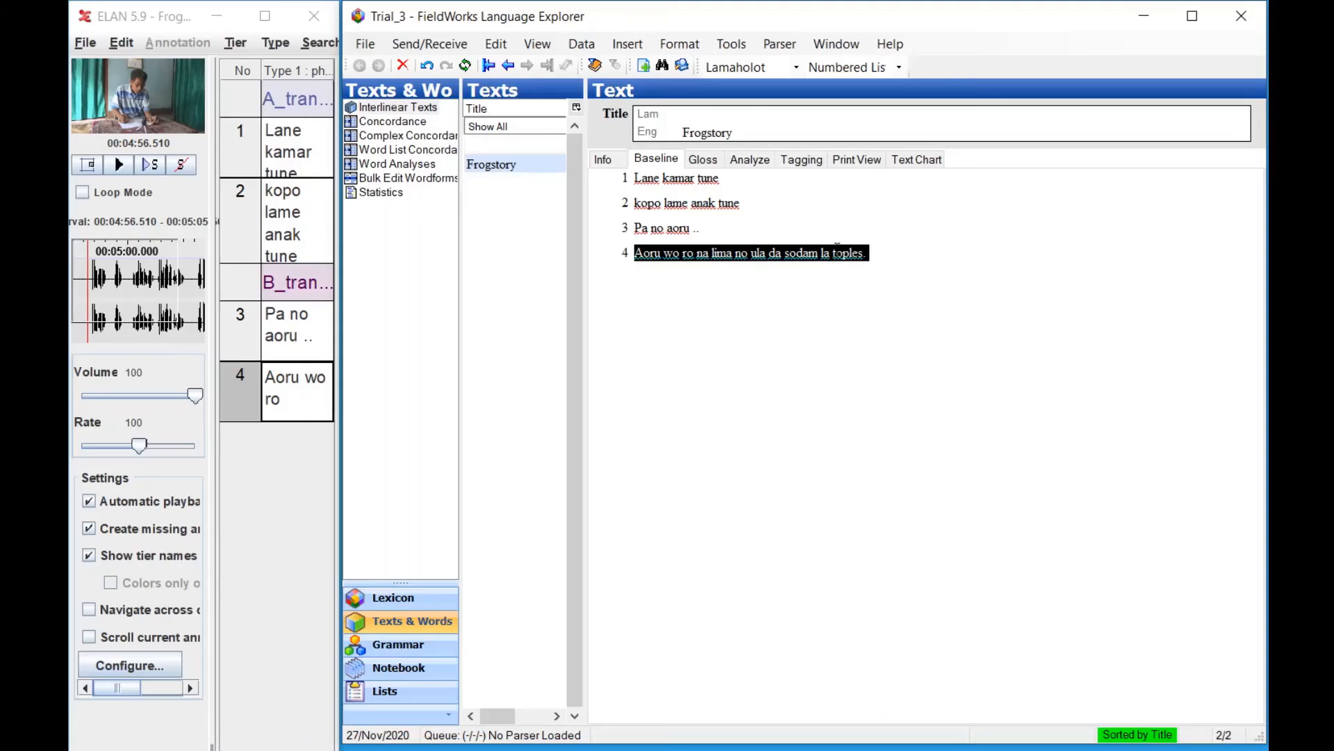
{"action": "left_click", "coordinate": [242, 376]}
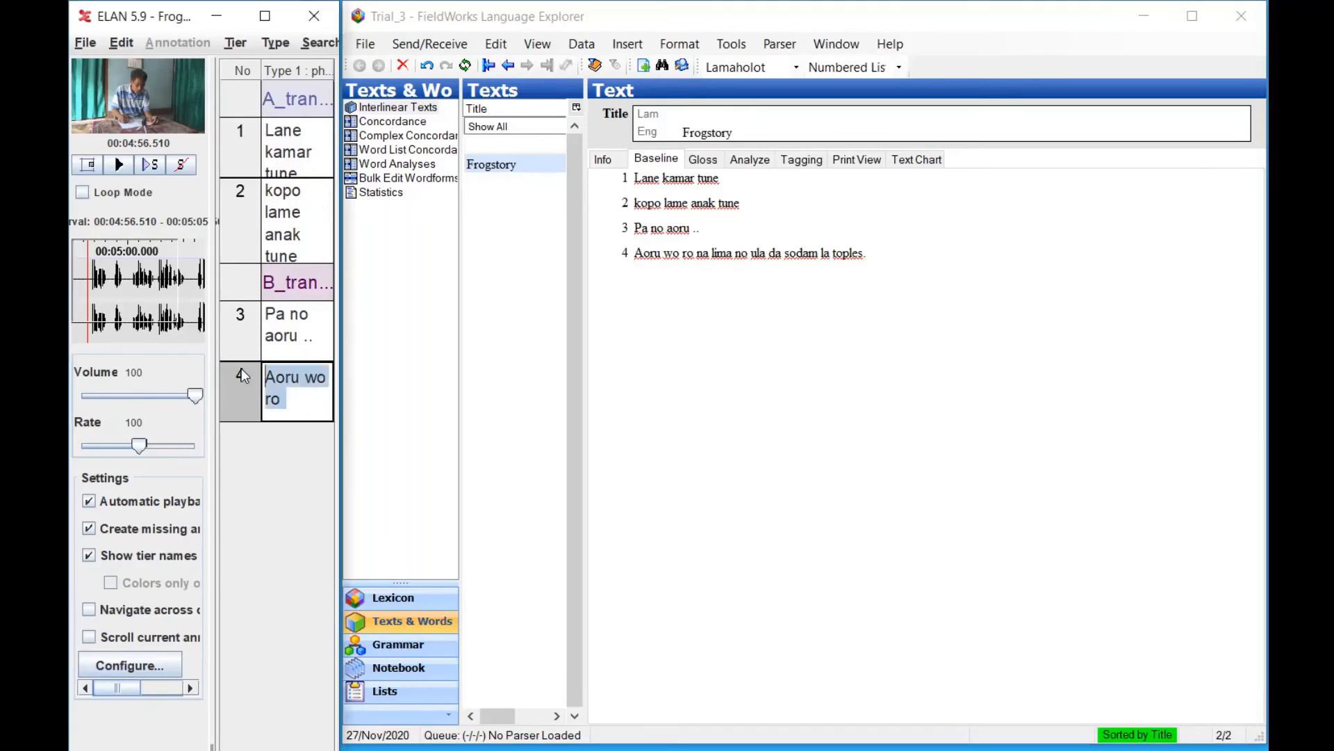
{"action": "key", "text": "ctrl+v"}
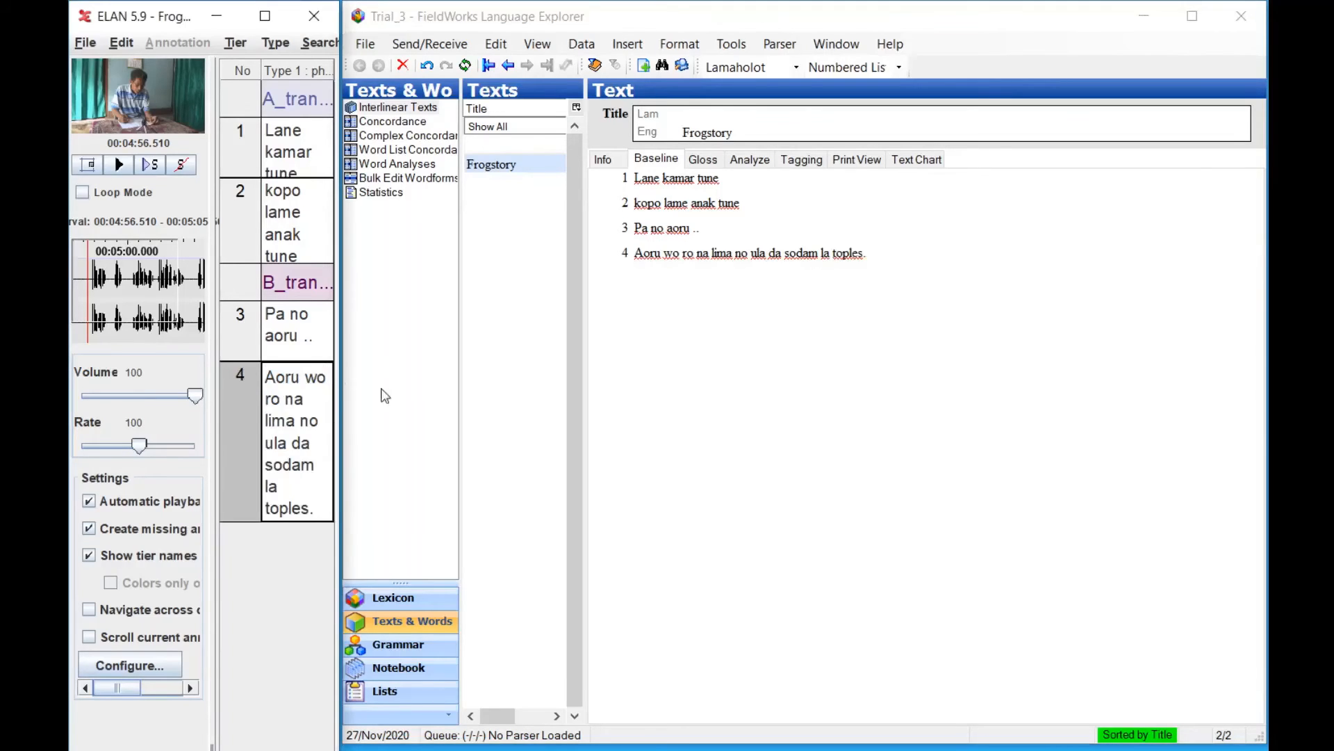
Switch to FieldWorks, show the Analyze view and create a lexicon entry for "lane" with English gloss LOC and category Preposition.
{"action": "left_click", "coordinate": [876, 357]}
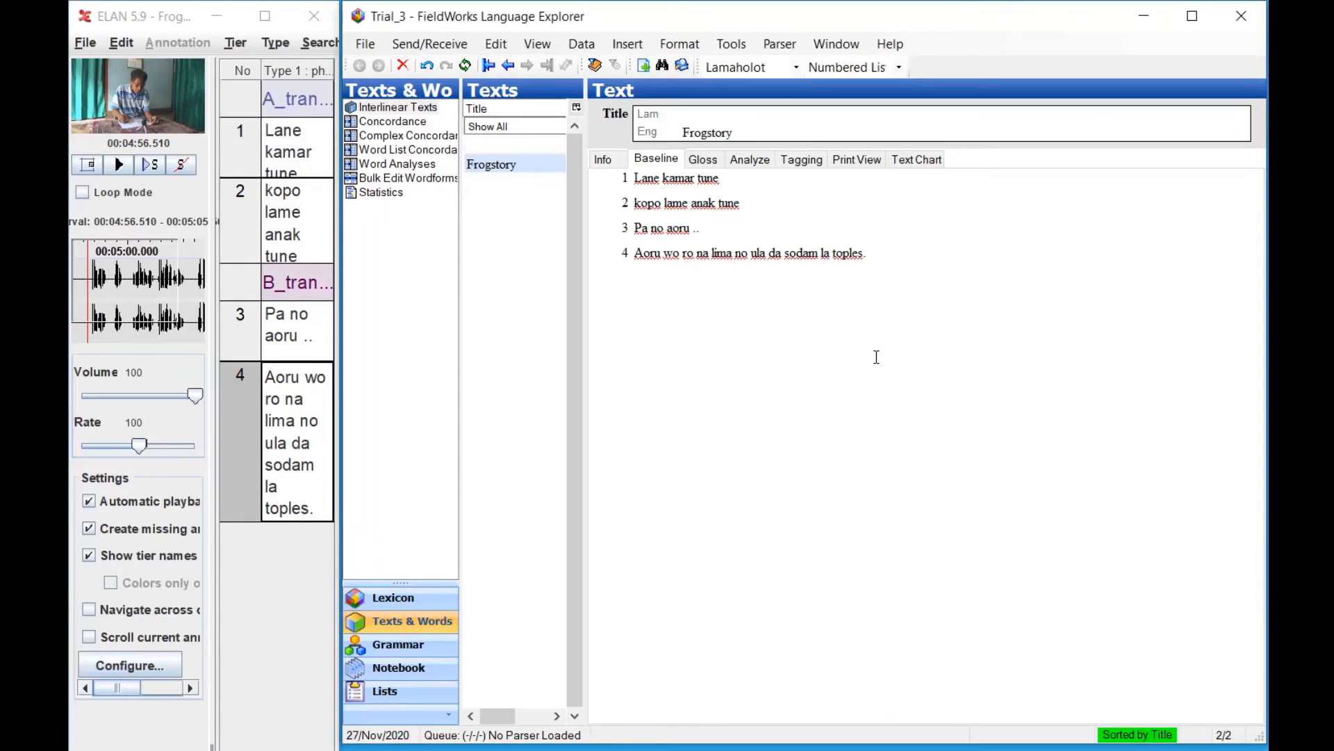
{"action": "left_click", "coordinate": [757, 163]}
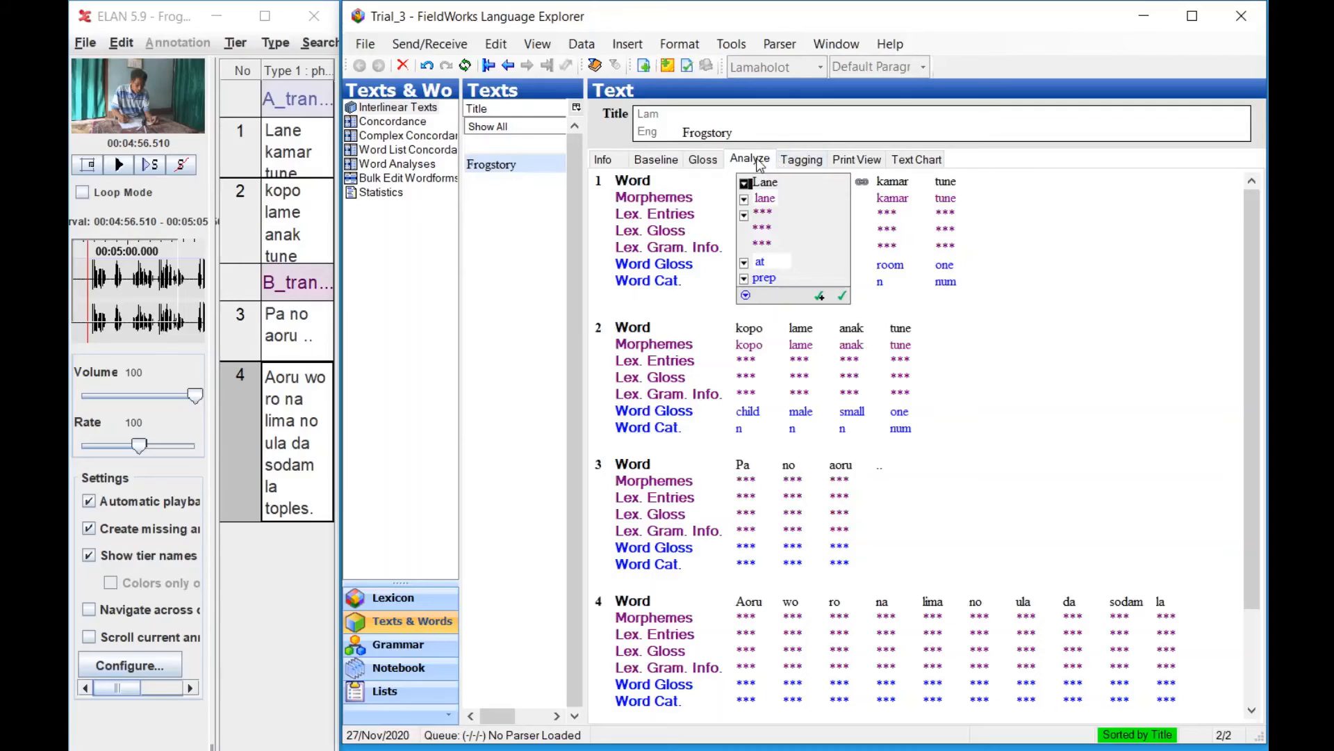
{"action": "left_click", "coordinate": [745, 201]}
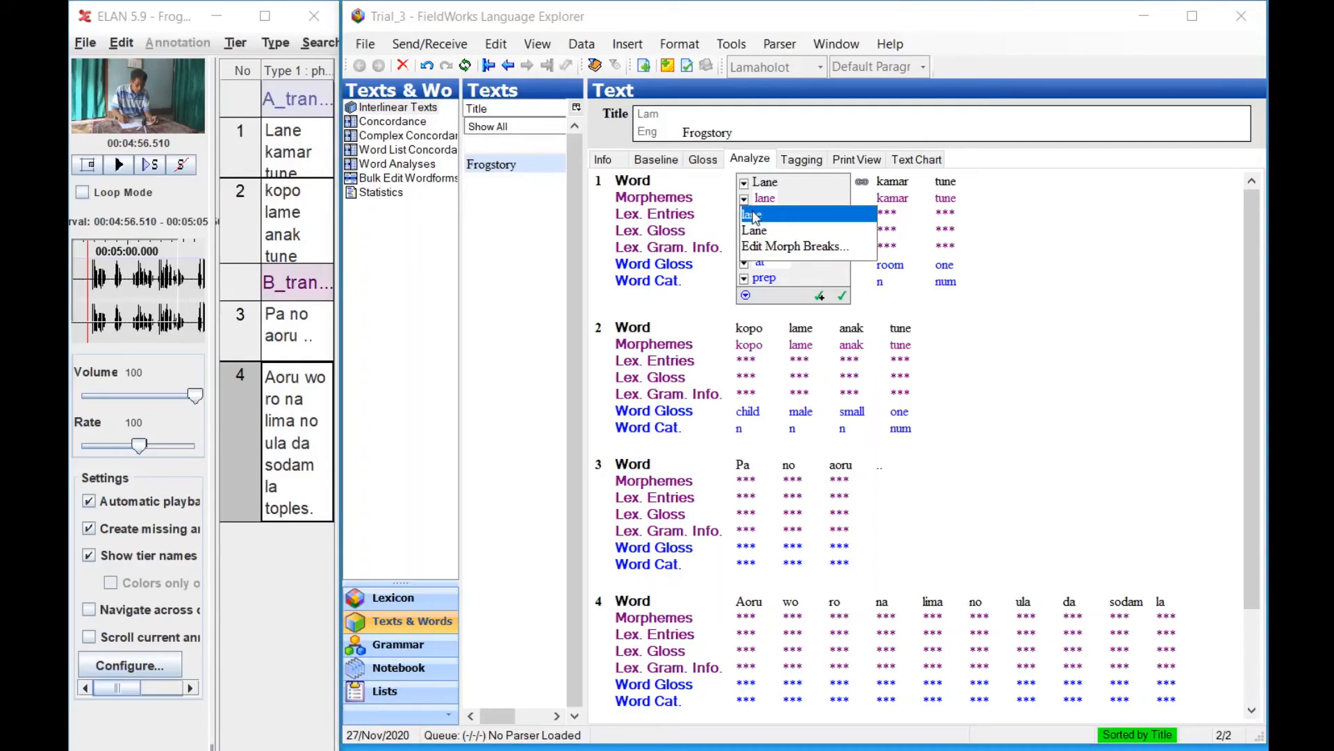
{"action": "left_click", "coordinate": [751, 214]}
{"action": "left_click", "coordinate": [745, 216]}
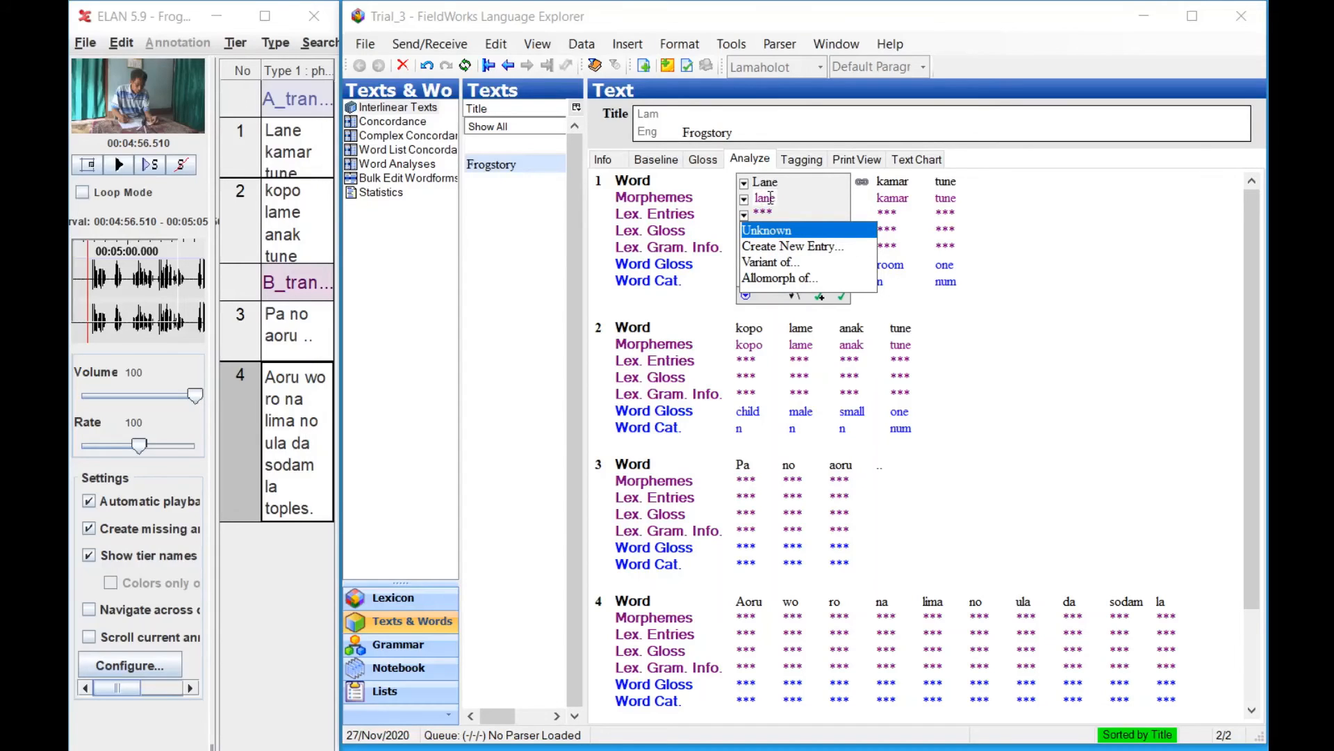
{"action": "left_click", "coordinate": [780, 247]}
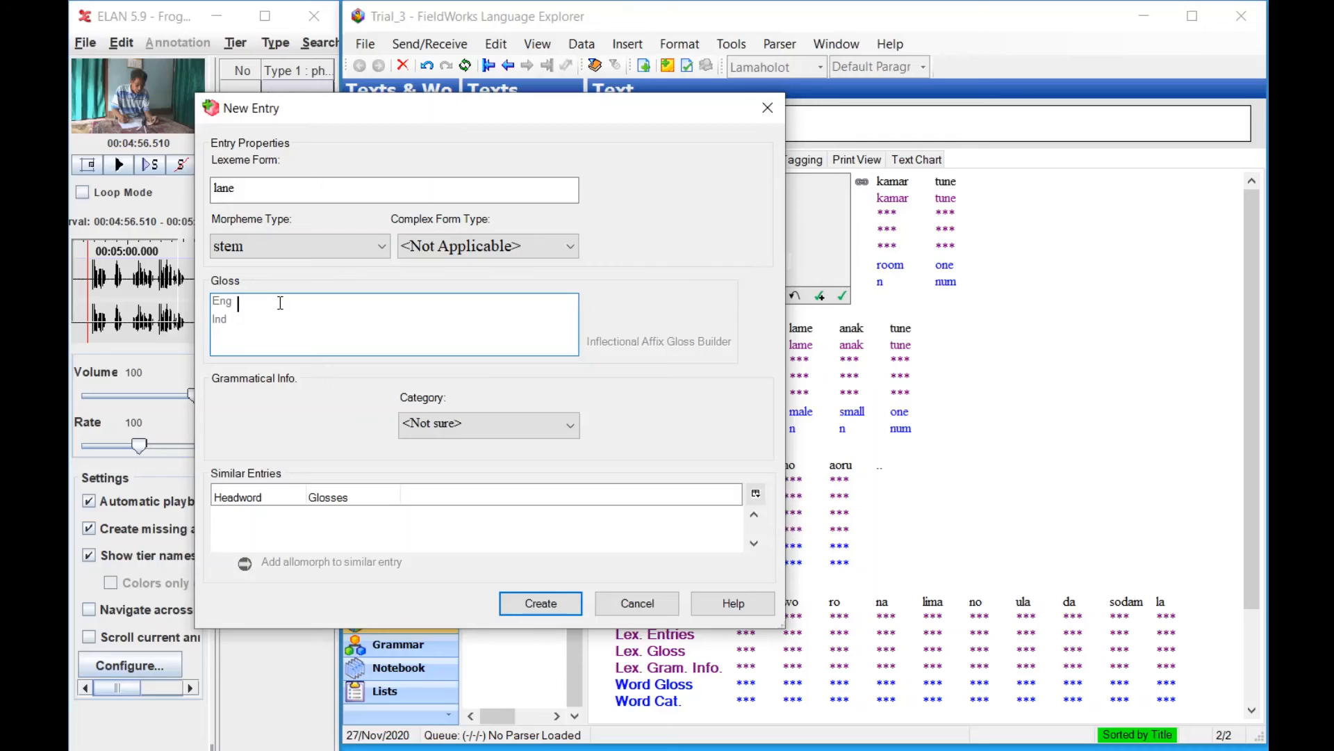
{"action": "type", "text": "LOC"}
{"action": "left_click", "coordinate": [510, 424]}
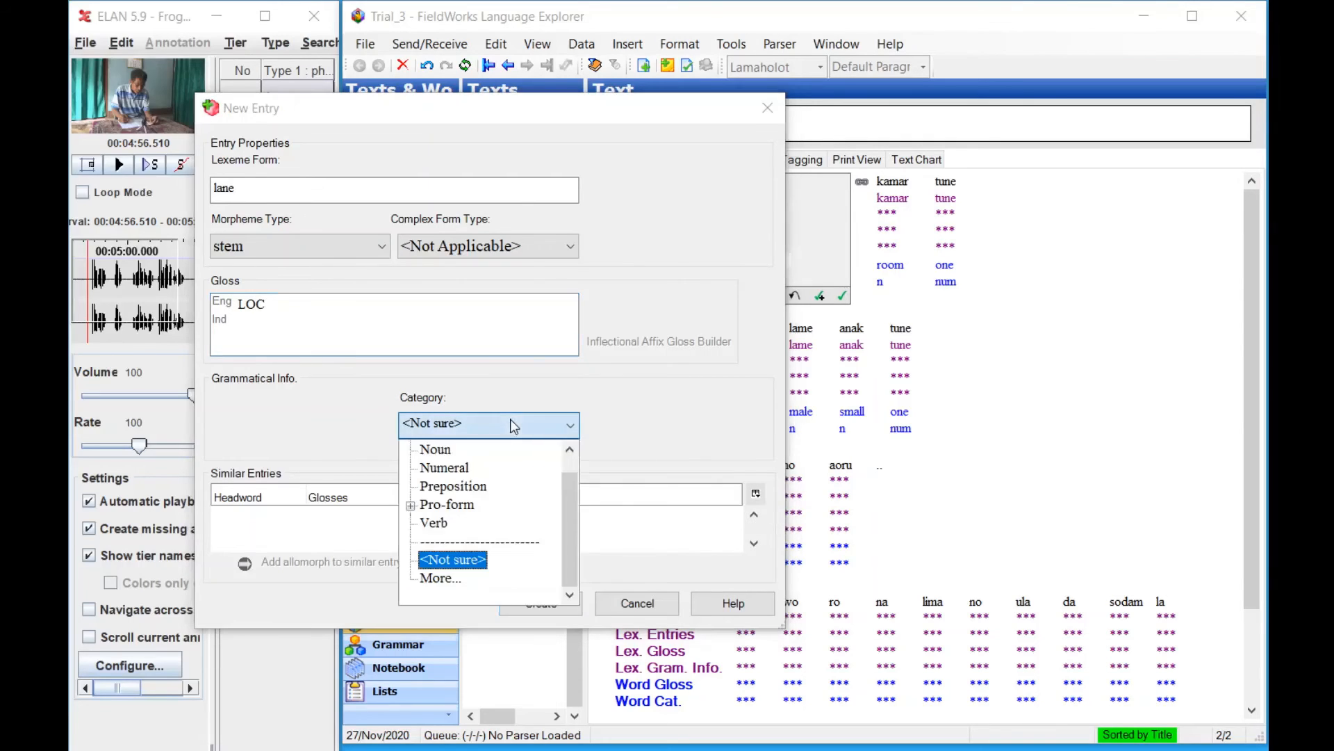
{"action": "left_click", "coordinate": [462, 488]}
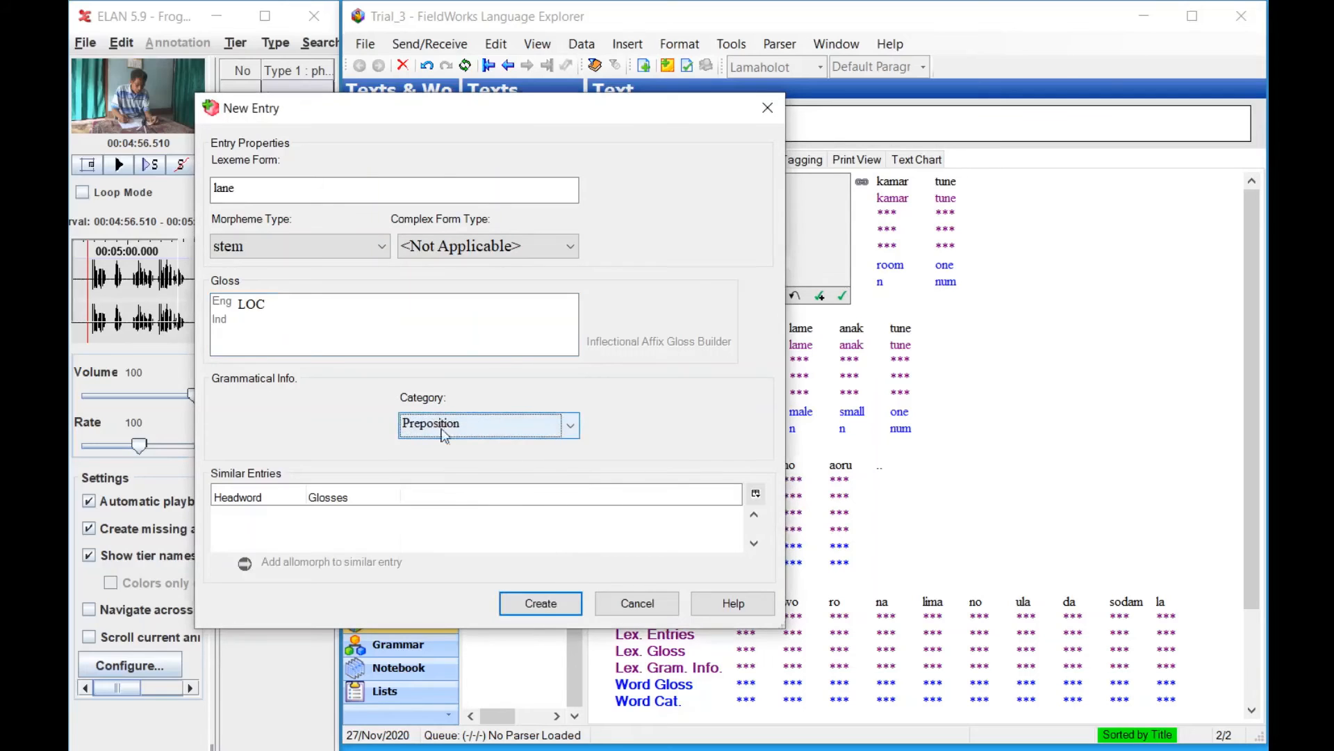
{"action": "left_click", "coordinate": [547, 604]}
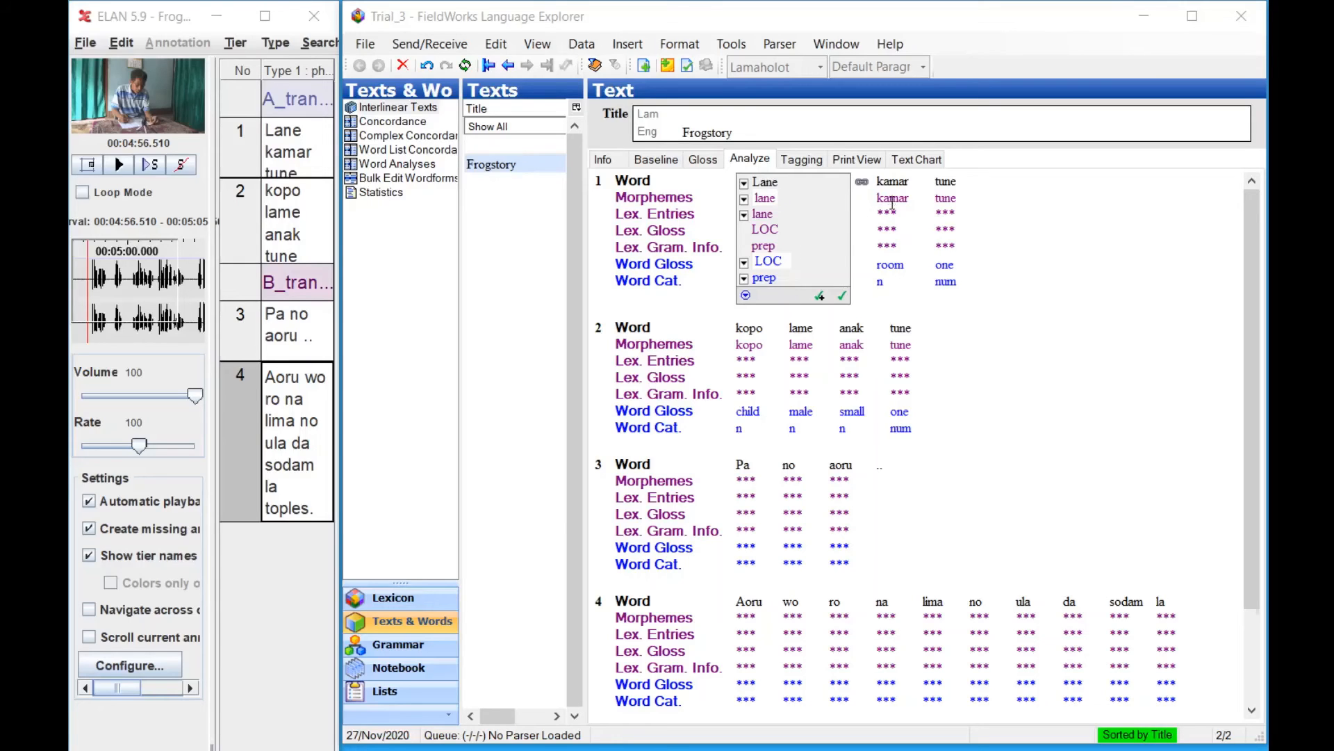
Create a lexicon entry for "kamar" with gloss room and category Noun, and approve the word's analysis.
{"action": "left_click", "coordinate": [891, 198]}
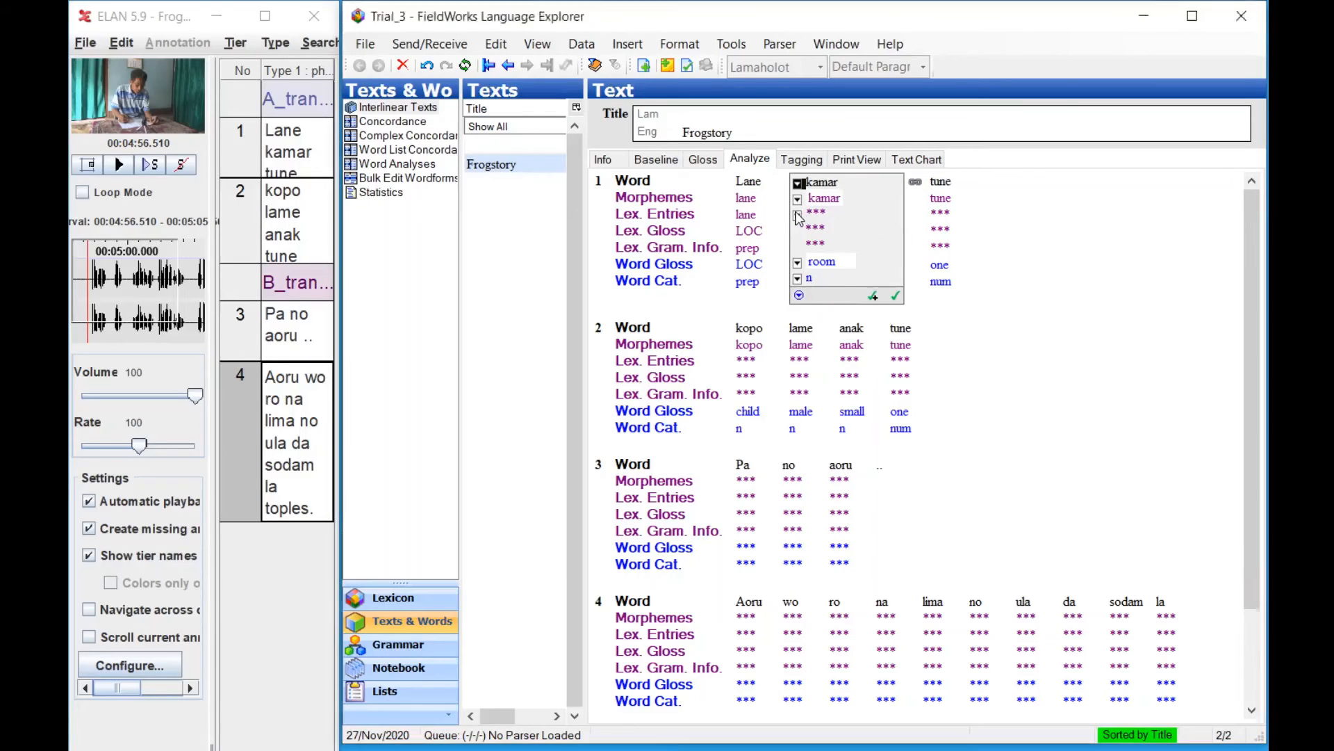
{"action": "left_click", "coordinate": [799, 216]}
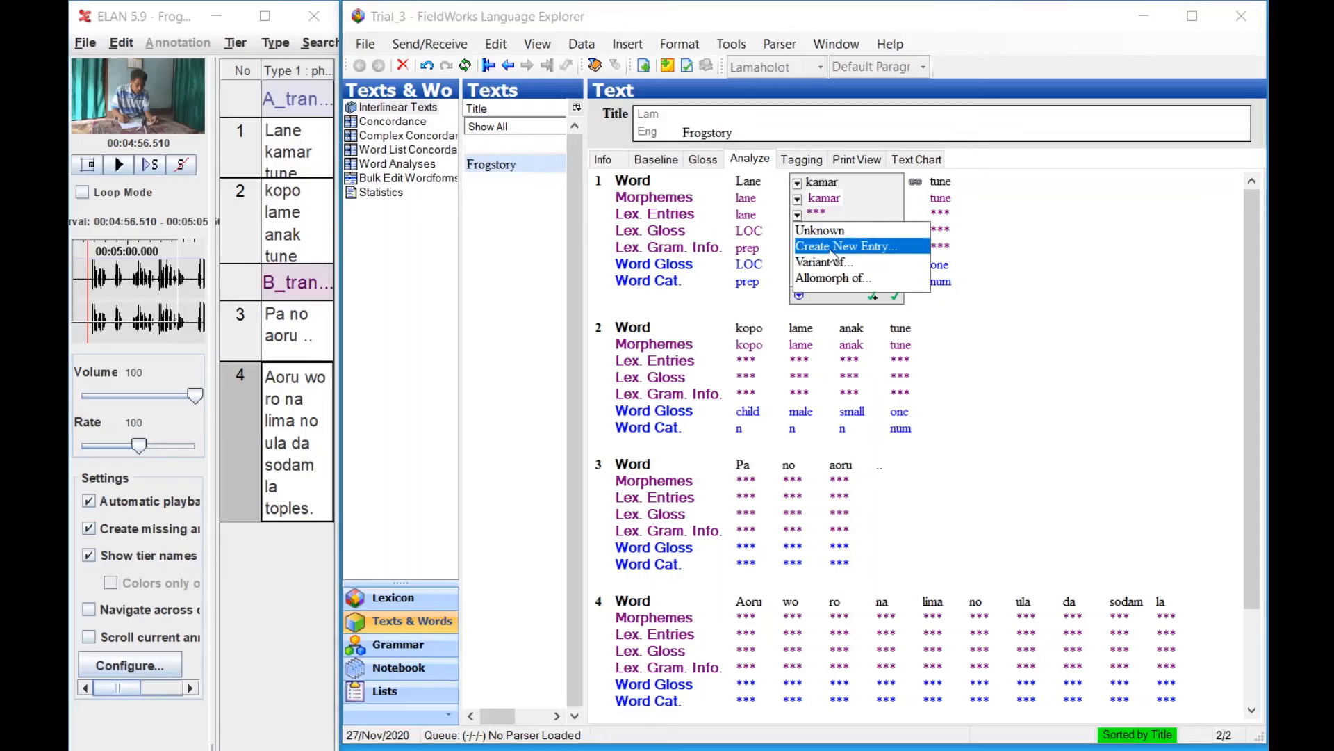
{"action": "left_click", "coordinate": [834, 249]}
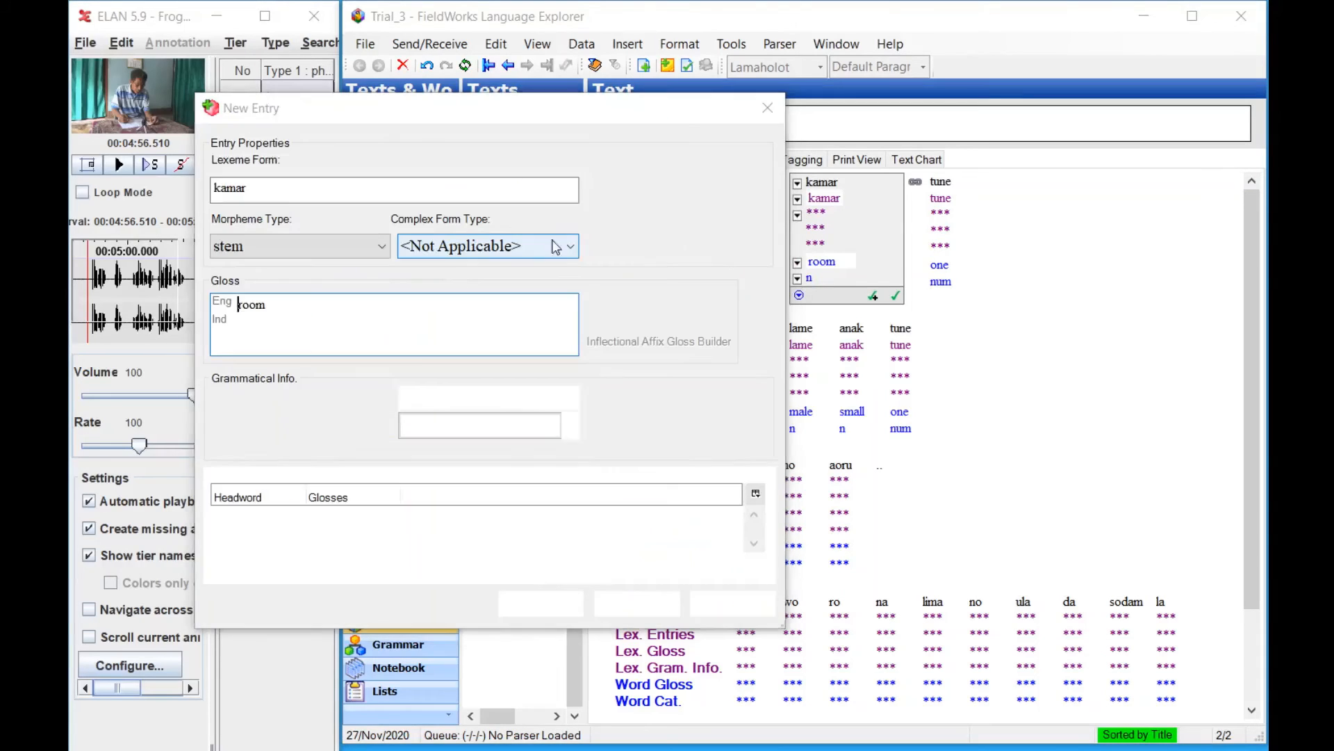
{"action": "left_click", "coordinate": [456, 428]}
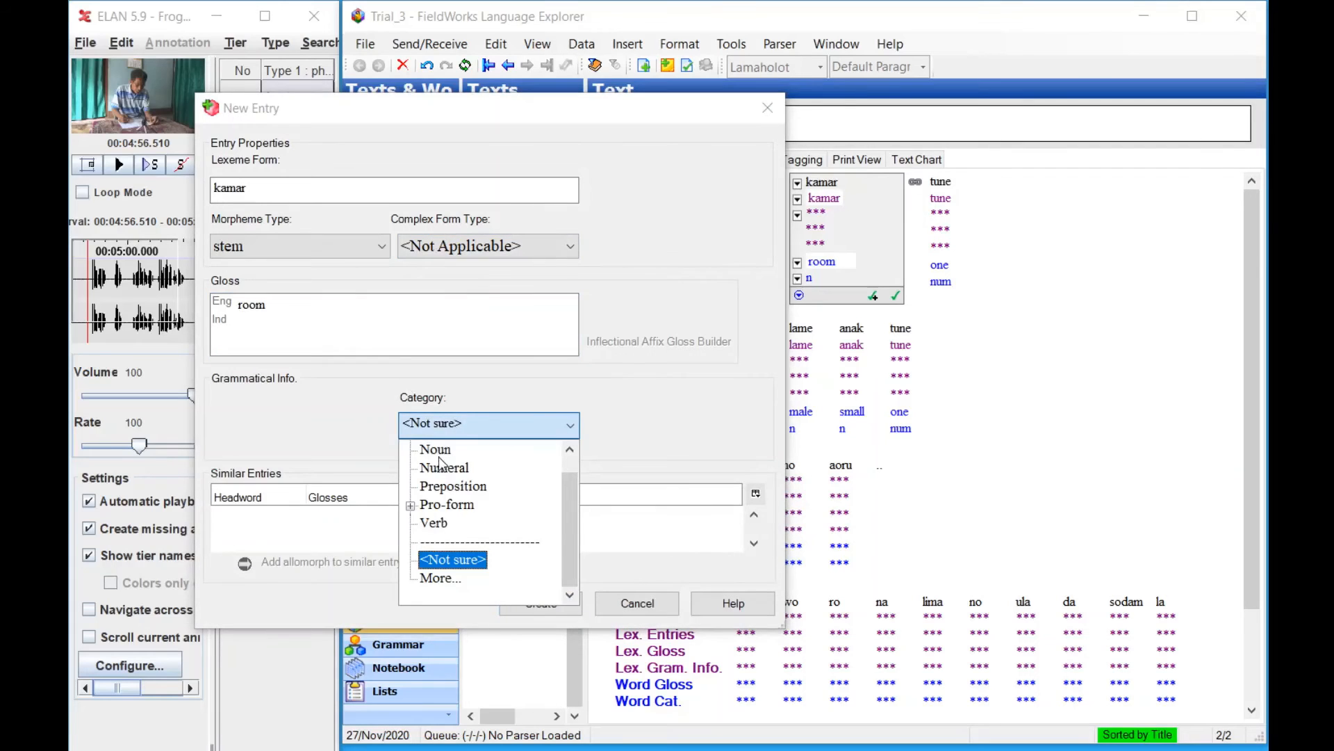
{"action": "left_click", "coordinate": [437, 450]}
{"action": "left_click", "coordinate": [541, 603]}
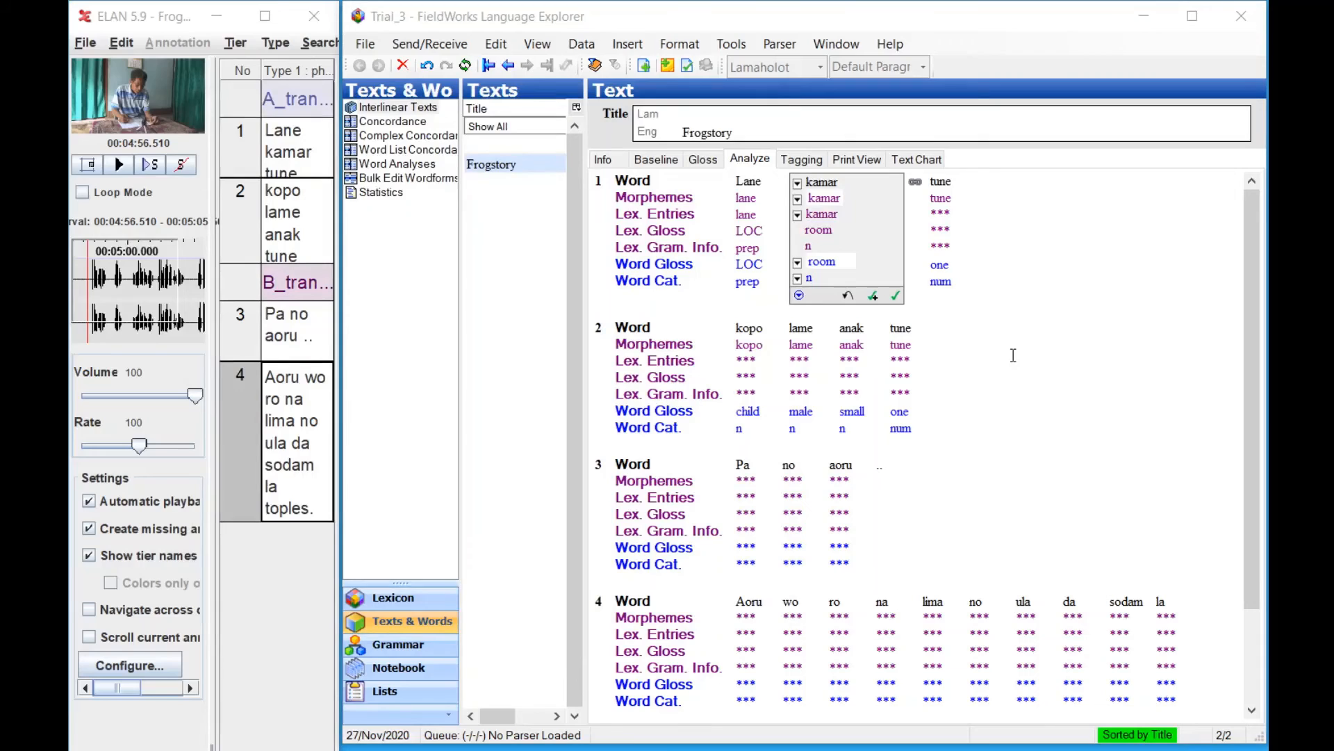
{"action": "left_click", "coordinate": [895, 297]}
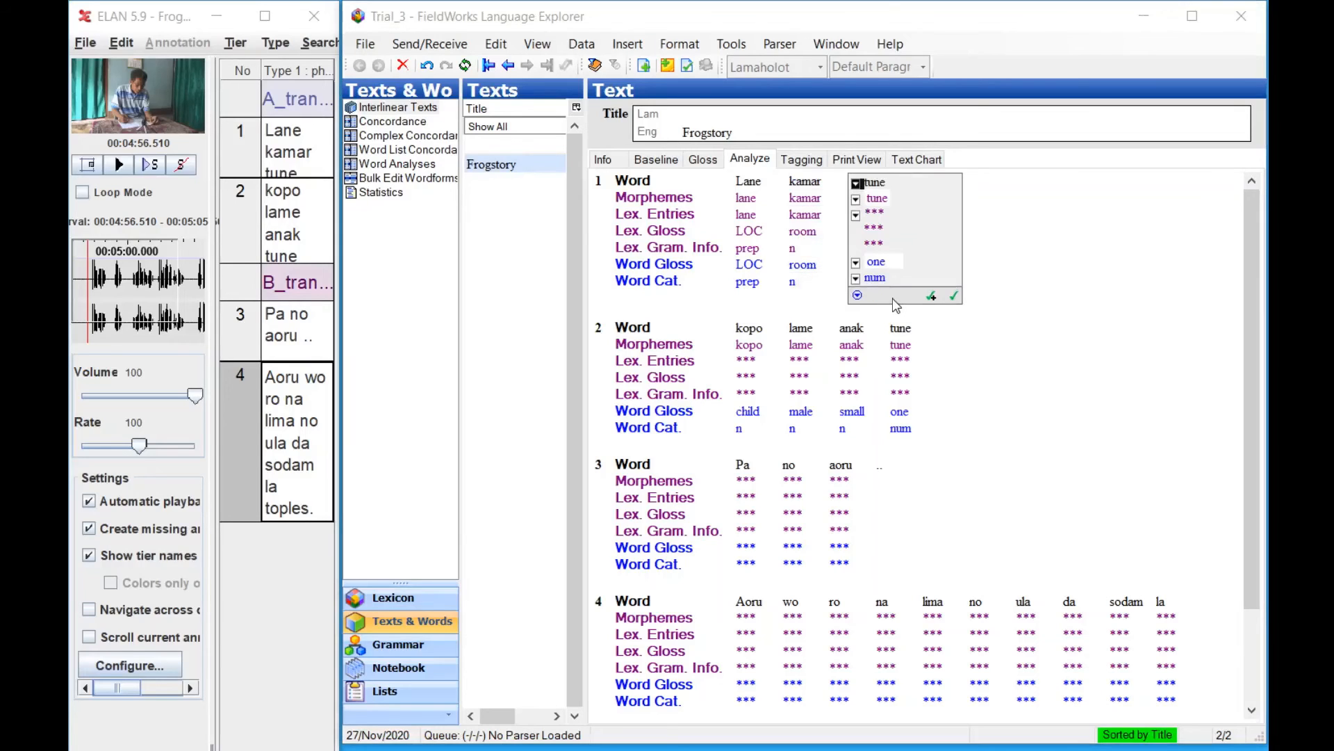
Create a lexicon entry for "tune" with gloss one and category Numeral, and approve its analysis throughout the text.
{"action": "left_click", "coordinate": [874, 212]}
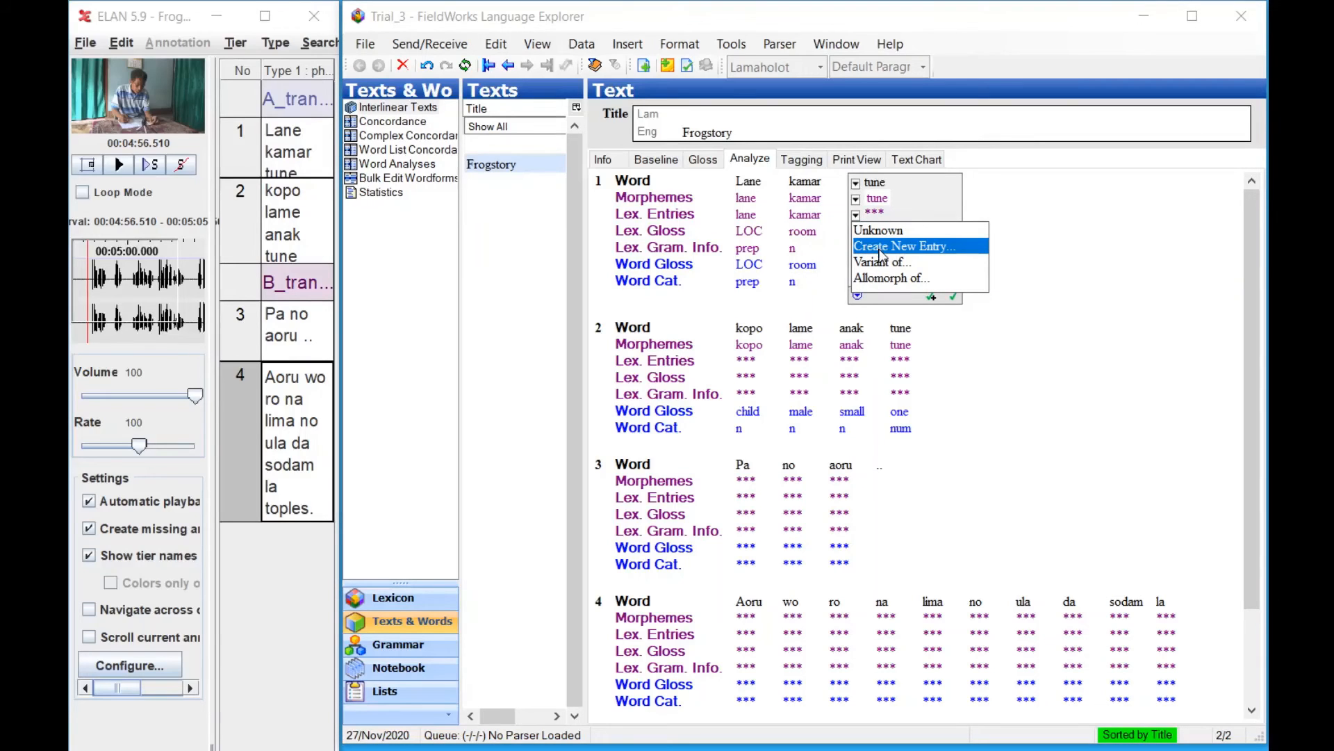
{"action": "left_click", "coordinate": [879, 248]}
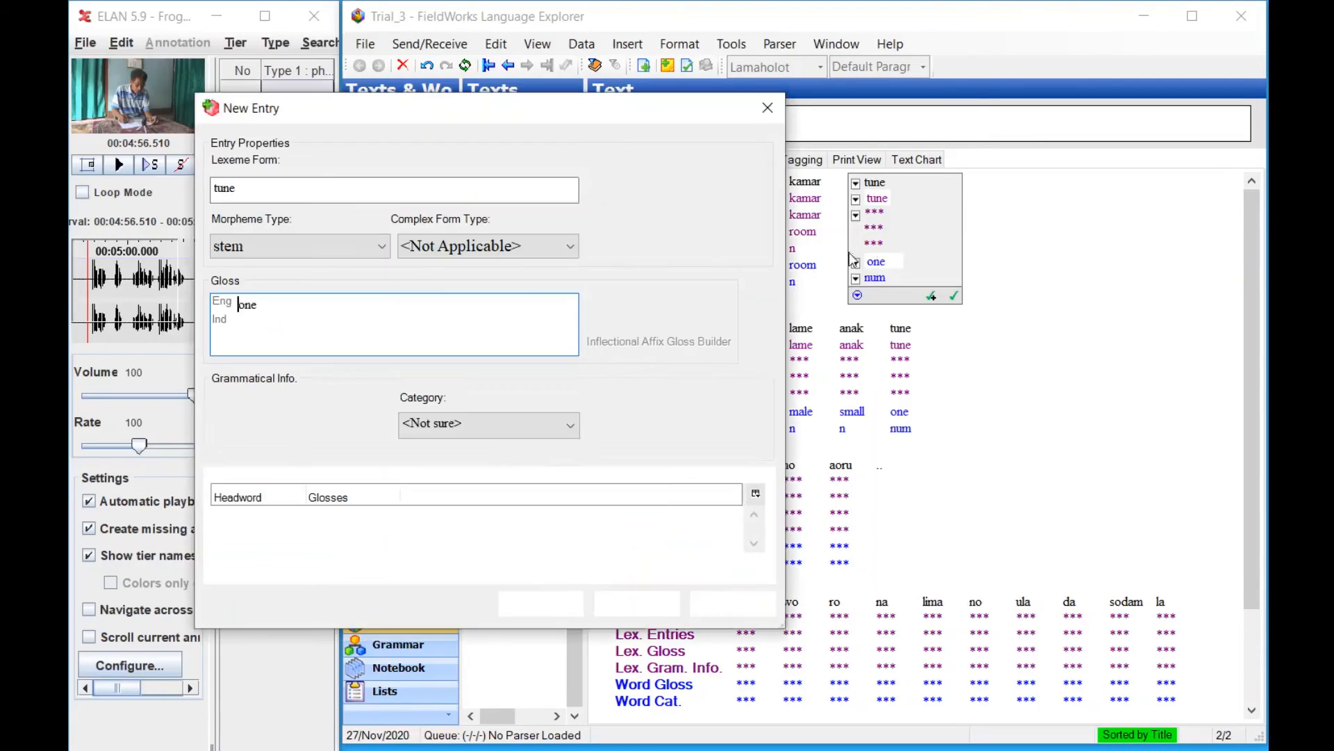
{"action": "left_click", "coordinate": [569, 425]}
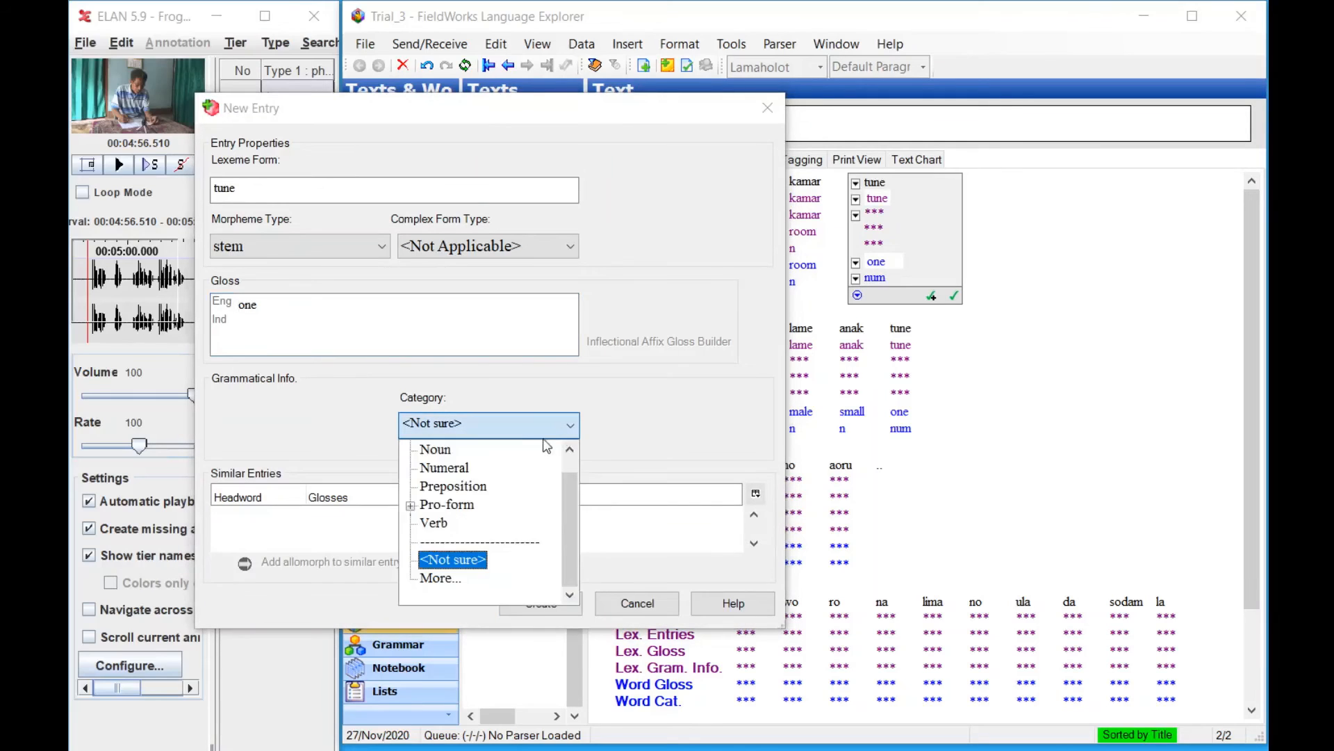
{"action": "left_click", "coordinate": [480, 472]}
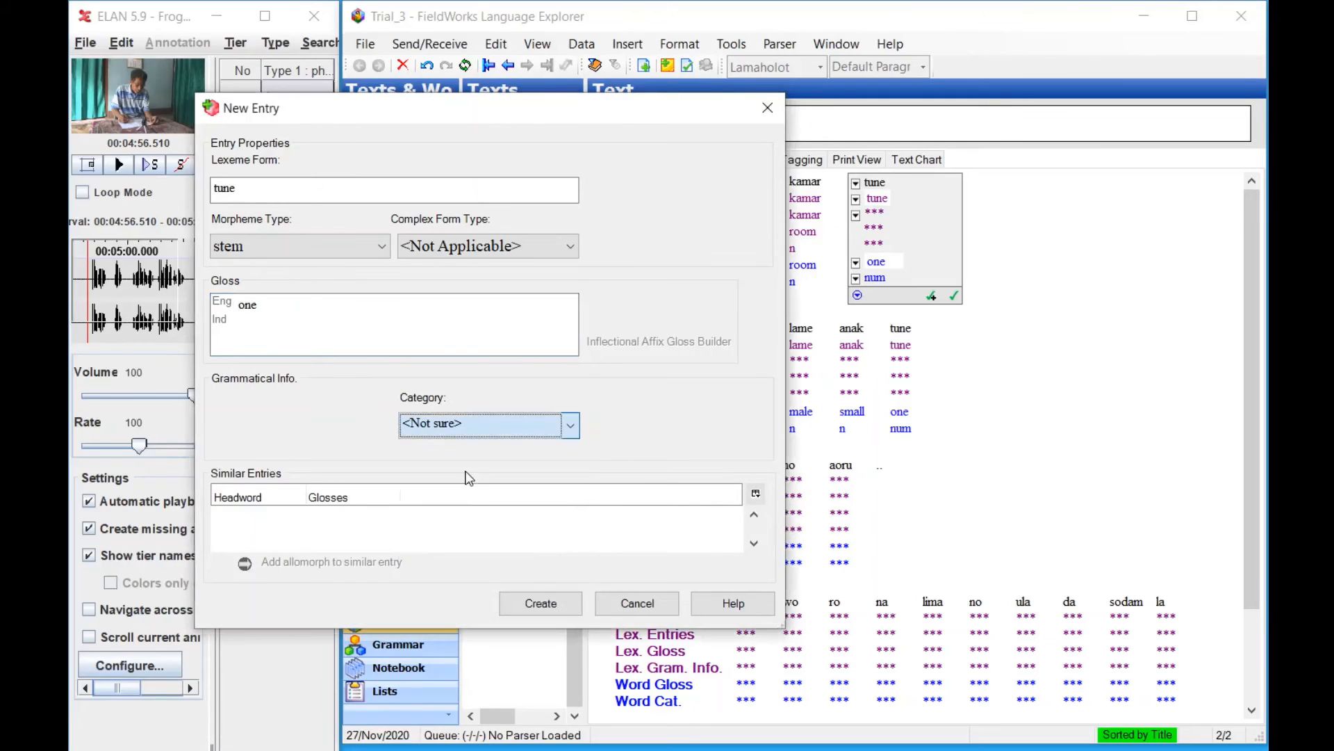
{"action": "left_click", "coordinate": [563, 608]}
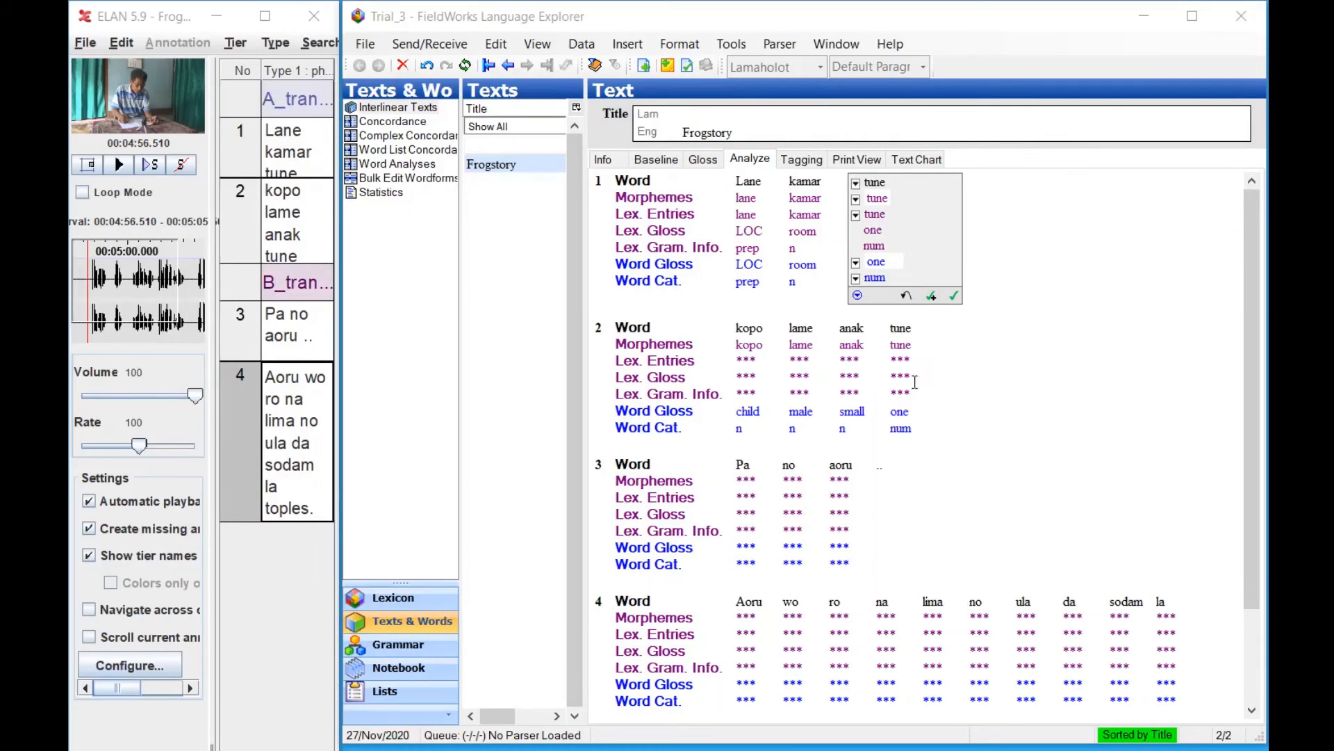
{"action": "left_click", "coordinate": [932, 297]}
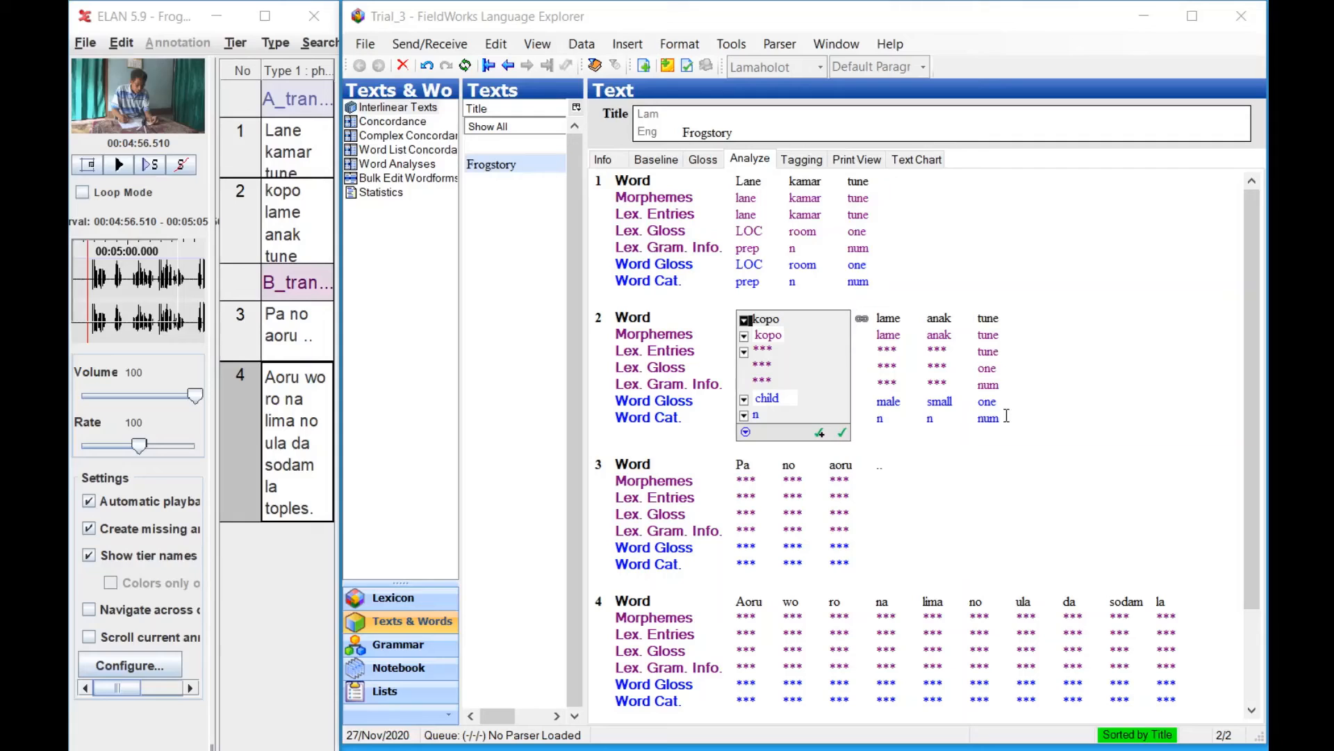
Split "aoru" in line 3 into the morphemes aor and -u, and create an entry for aor with gloss dog and category Noun.
{"action": "left_click", "coordinate": [849, 474]}
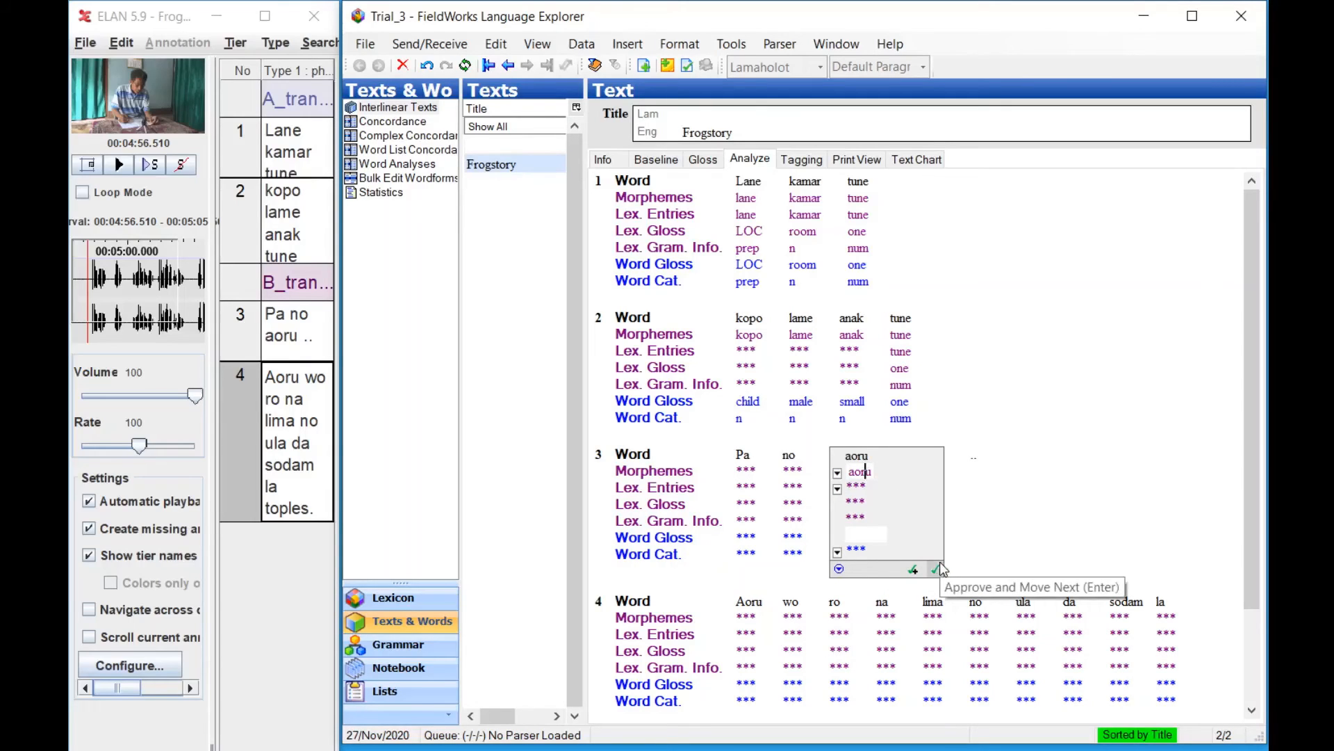
{"action": "type", "text": "-"}
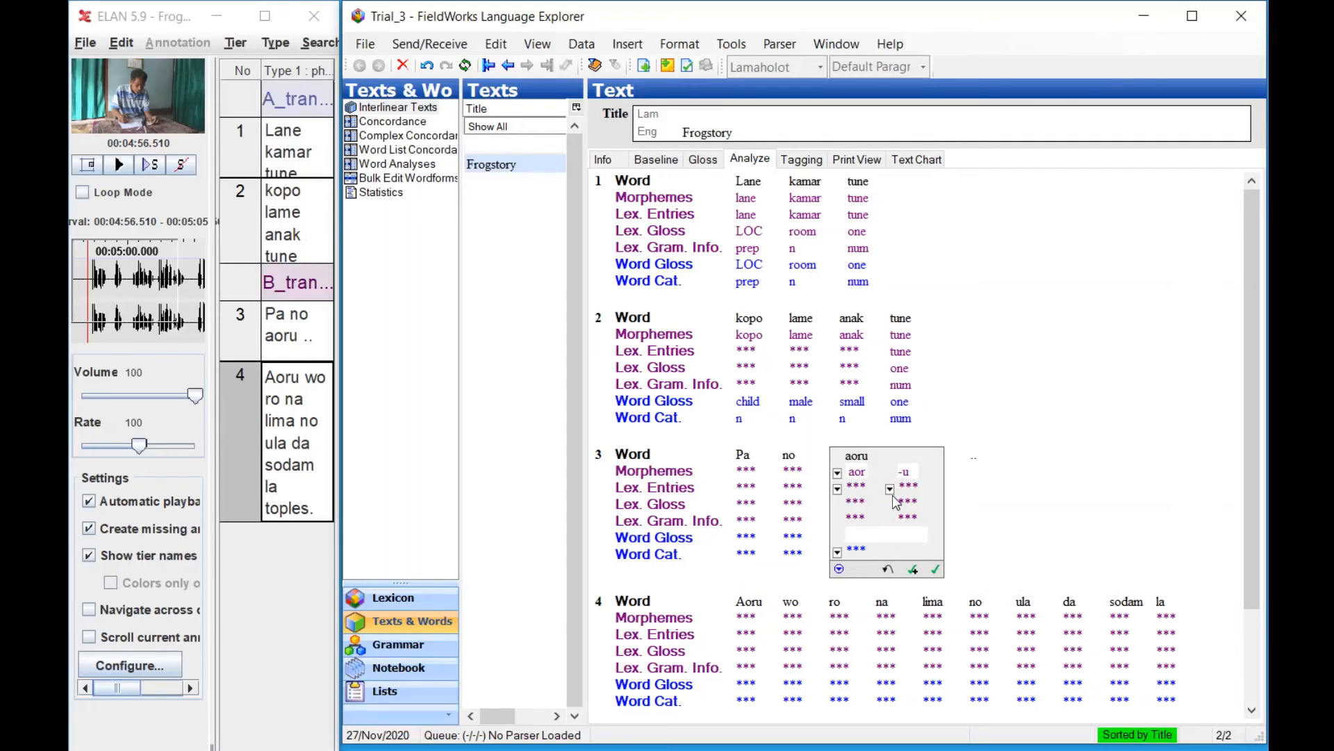
{"action": "left_click", "coordinate": [837, 489]}
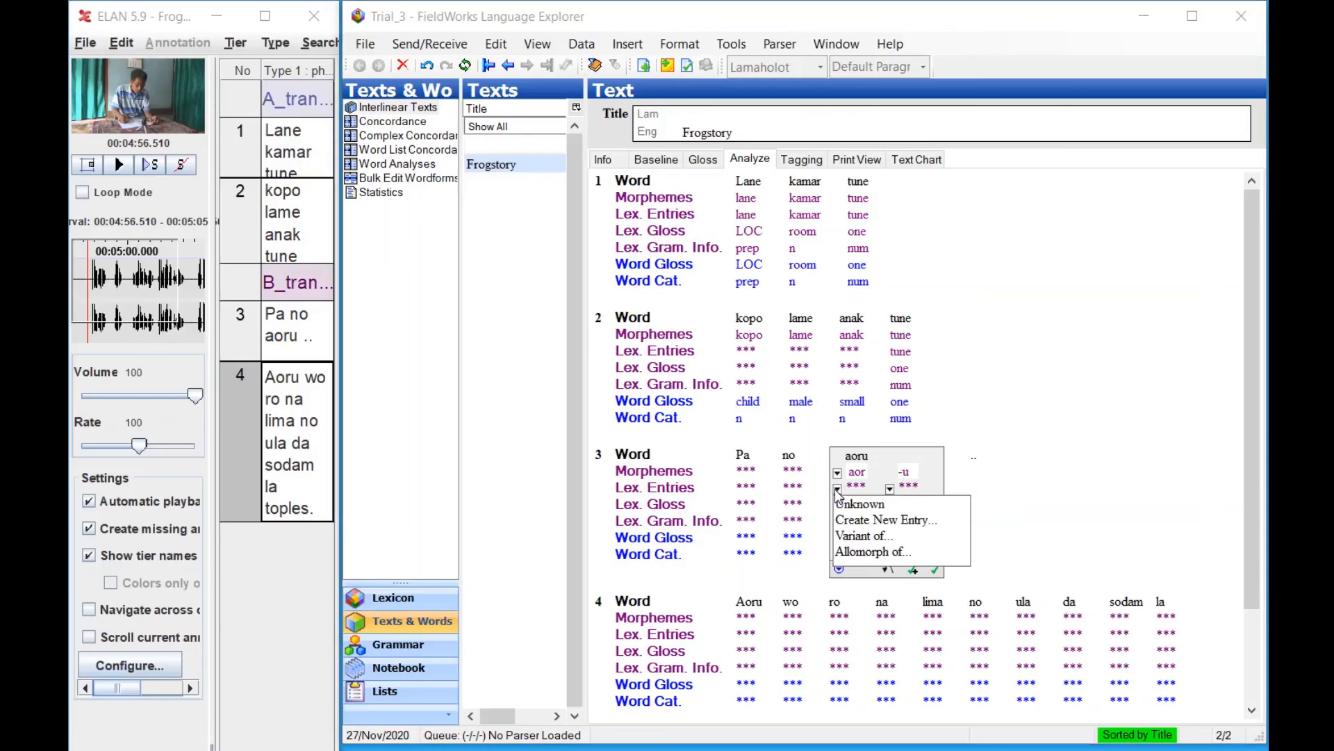
{"action": "left_click", "coordinate": [854, 523]}
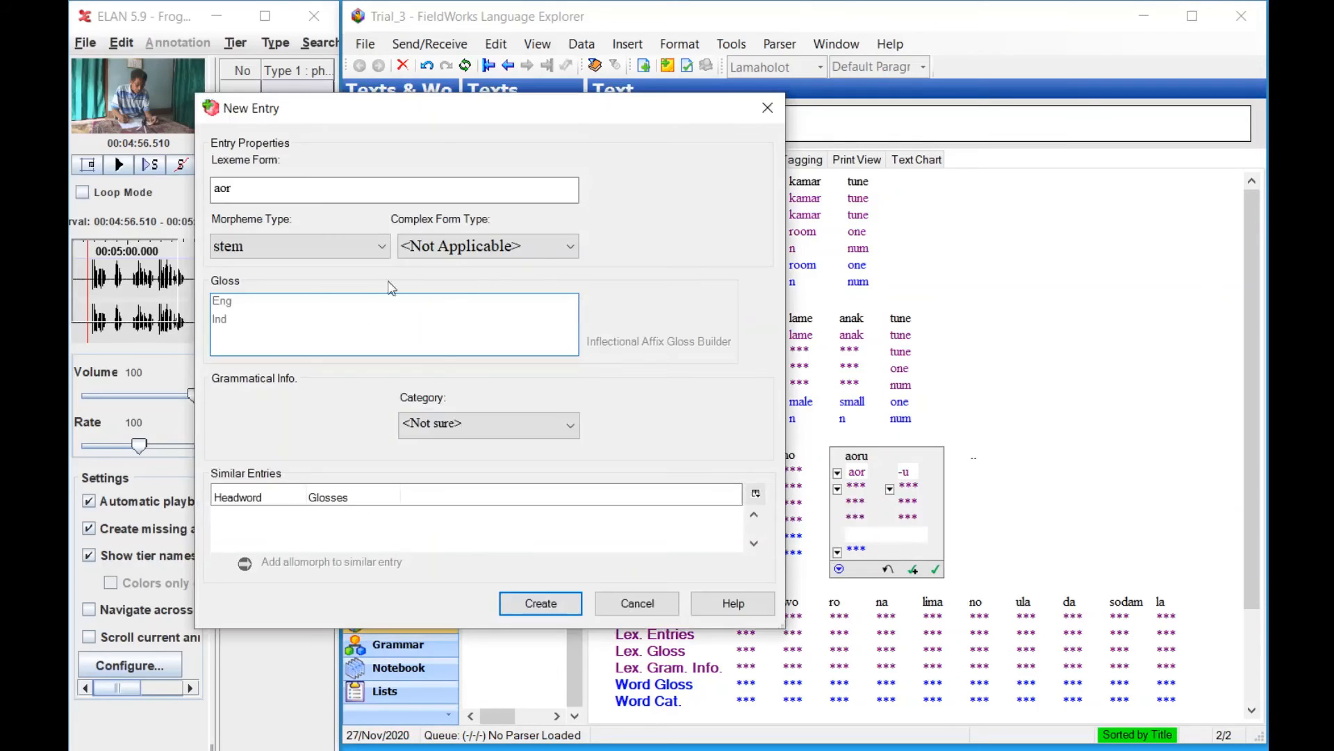
{"action": "type", "text": "dog"}
{"action": "left_click", "coordinate": [473, 425]}
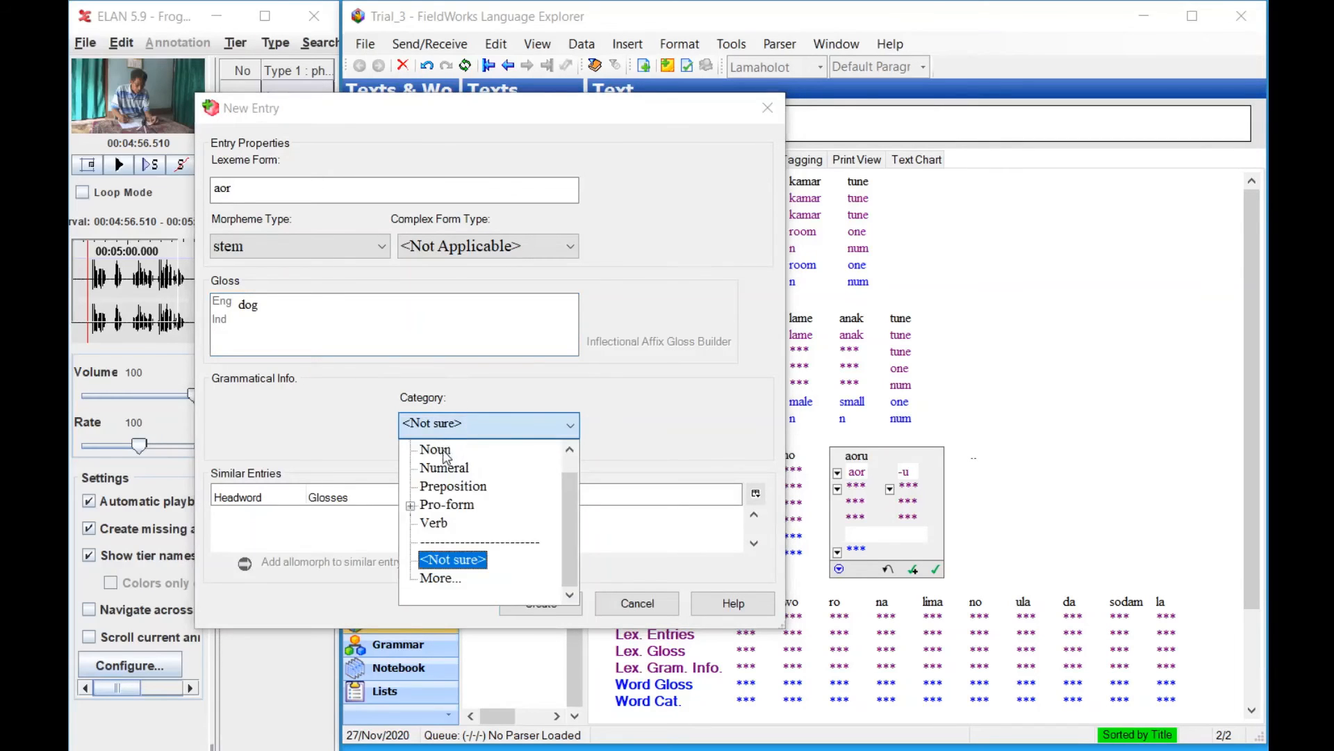
{"action": "left_click", "coordinate": [450, 451]}
{"action": "left_click", "coordinate": [548, 603]}
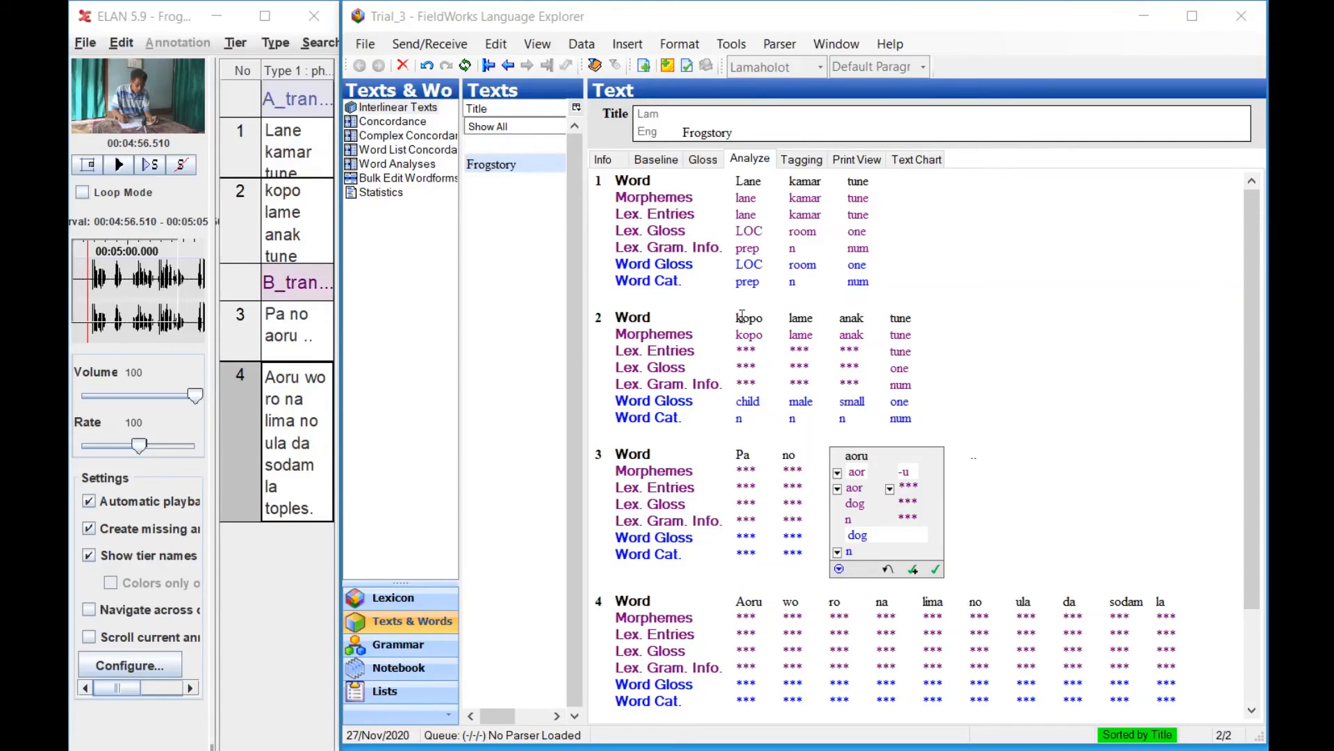
Add a Free Translation line below the Word Cat. line of the interlinear text.
{"action": "left_click", "coordinate": [634, 298]}
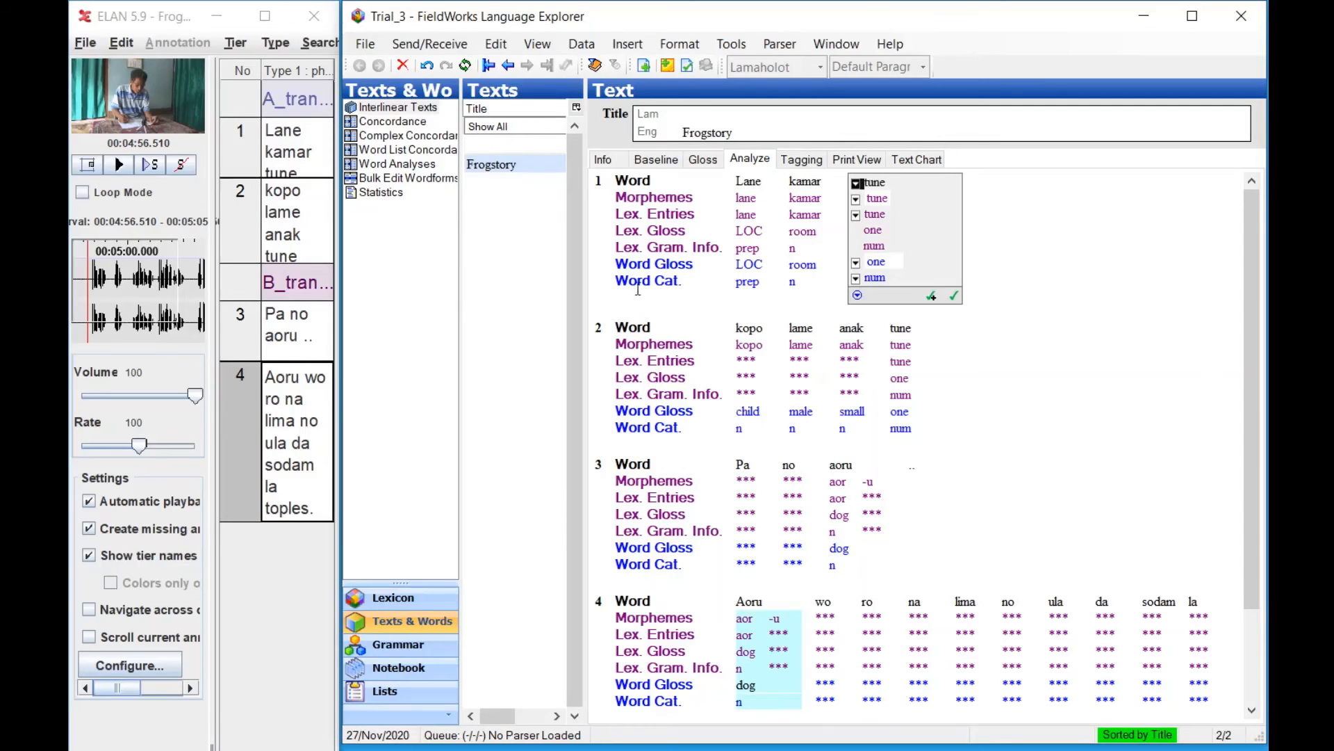
{"action": "left_click", "coordinate": [636, 299]}
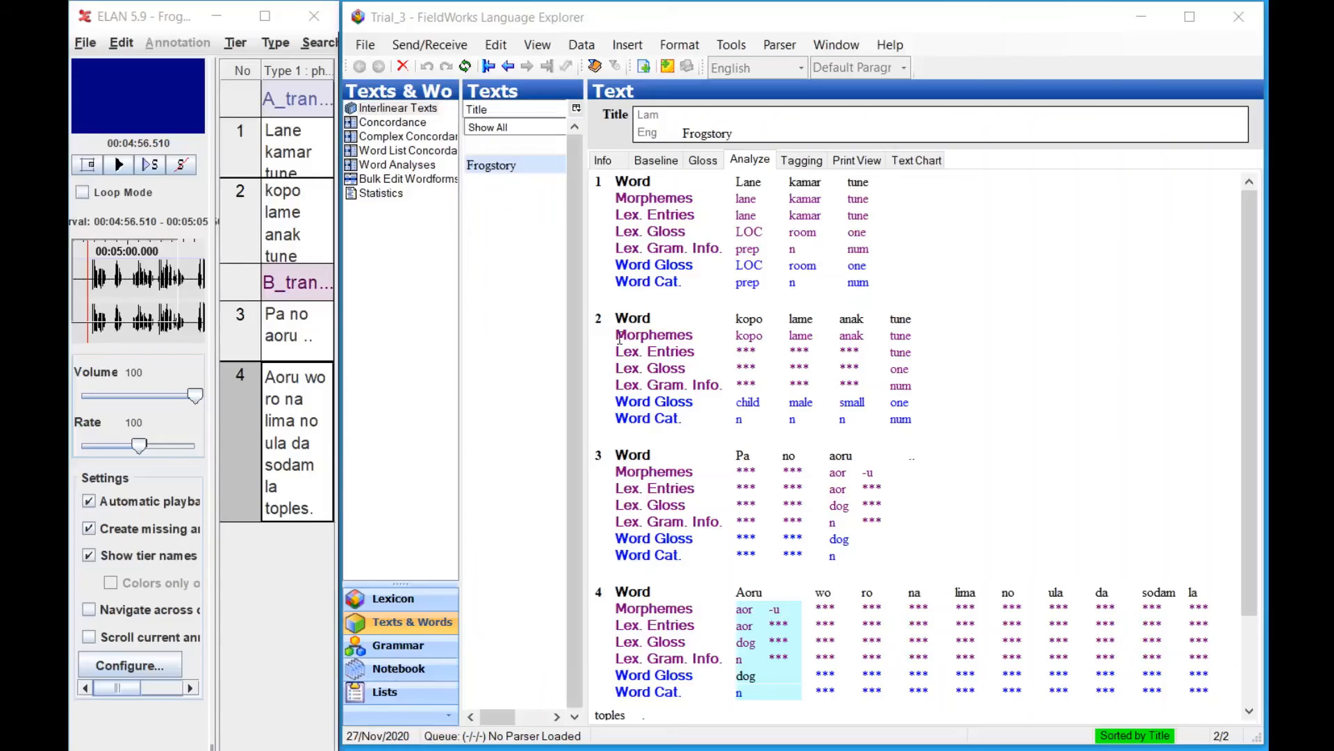
{"action": "left_click", "coordinate": [609, 288]}
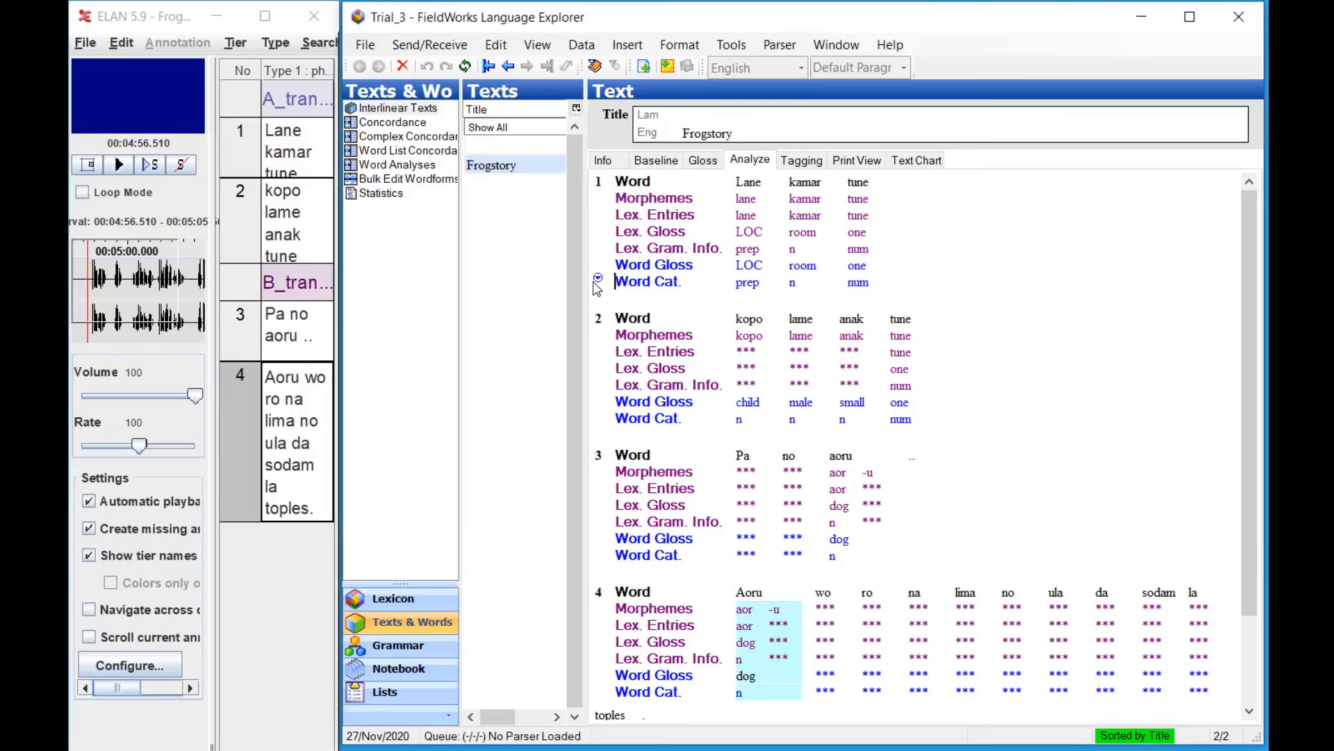
{"action": "left_click", "coordinate": [599, 280]}
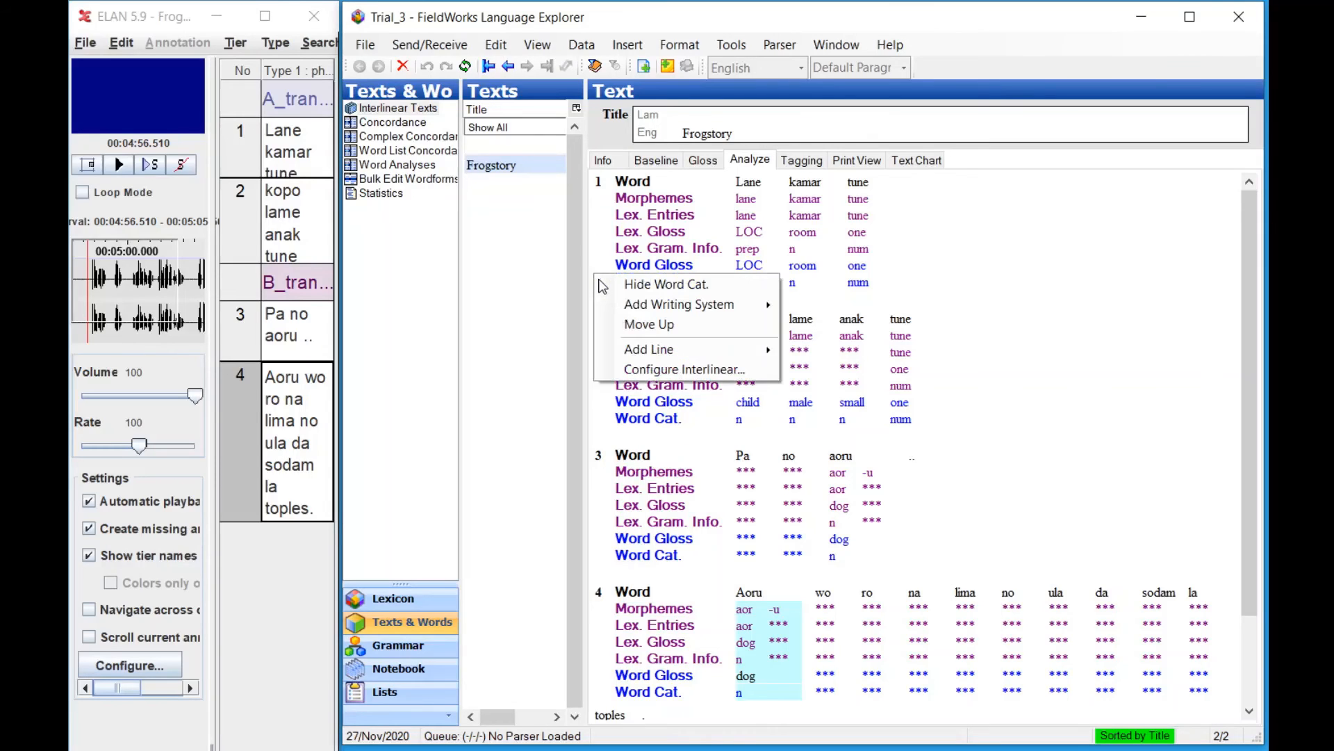
{"action": "mouse_move", "coordinate": [627, 351]}
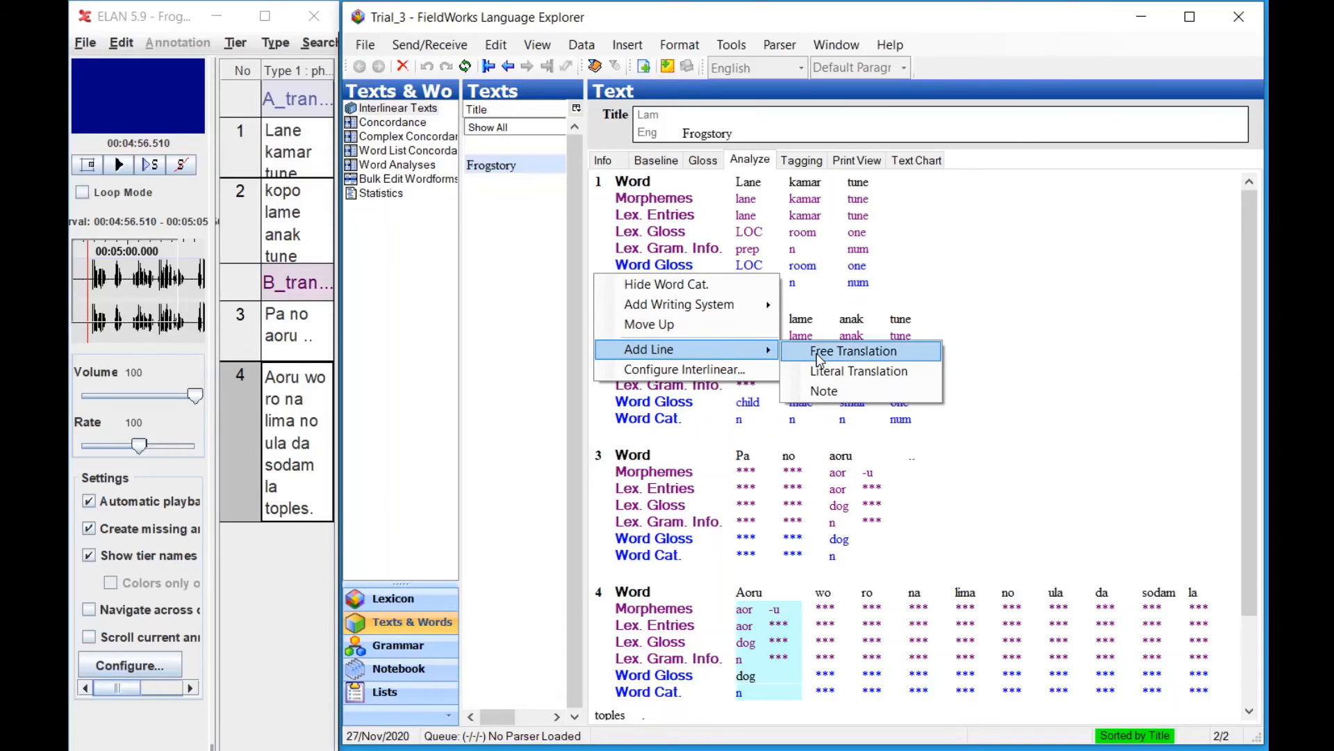
{"action": "left_click", "coordinate": [817, 358]}
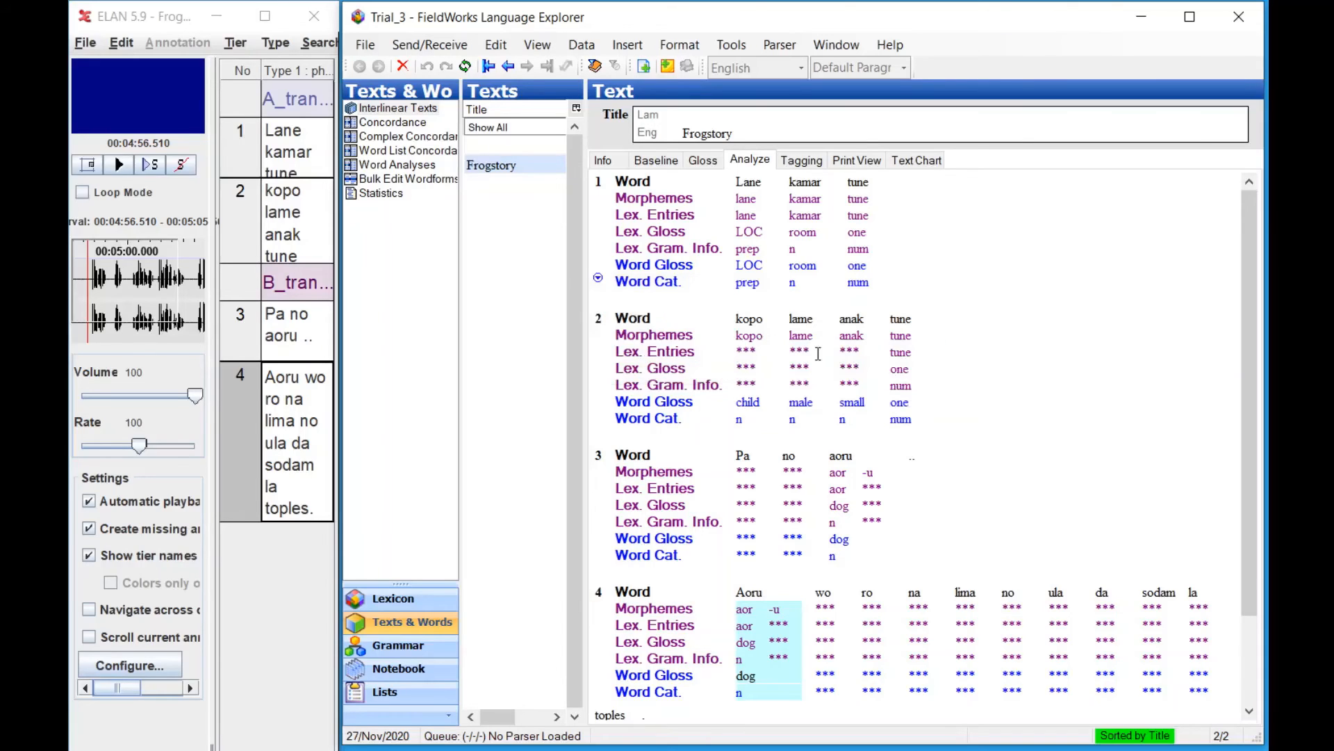
Configure the interlinear lines to display Free Translation and Note below the Word Cat. line.
{"action": "left_click", "coordinate": [599, 279]}
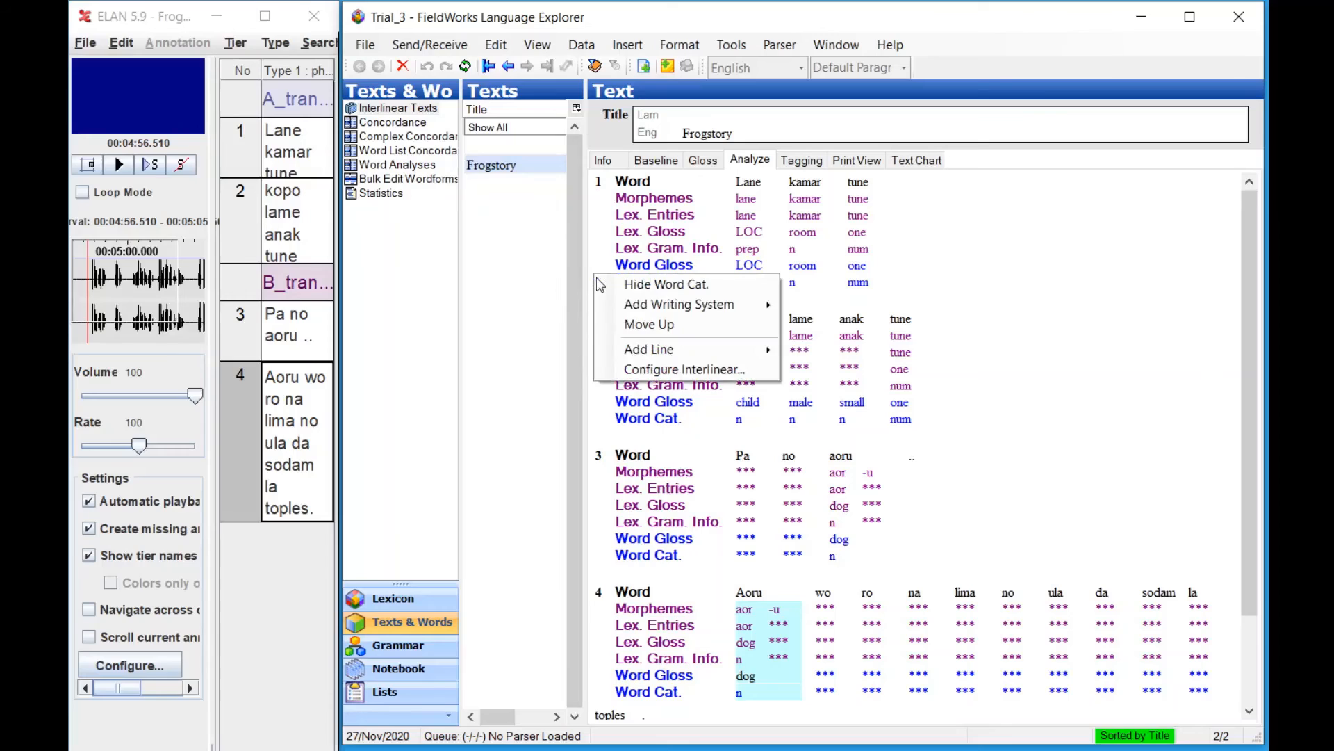
{"action": "left_click", "coordinate": [662, 375]}
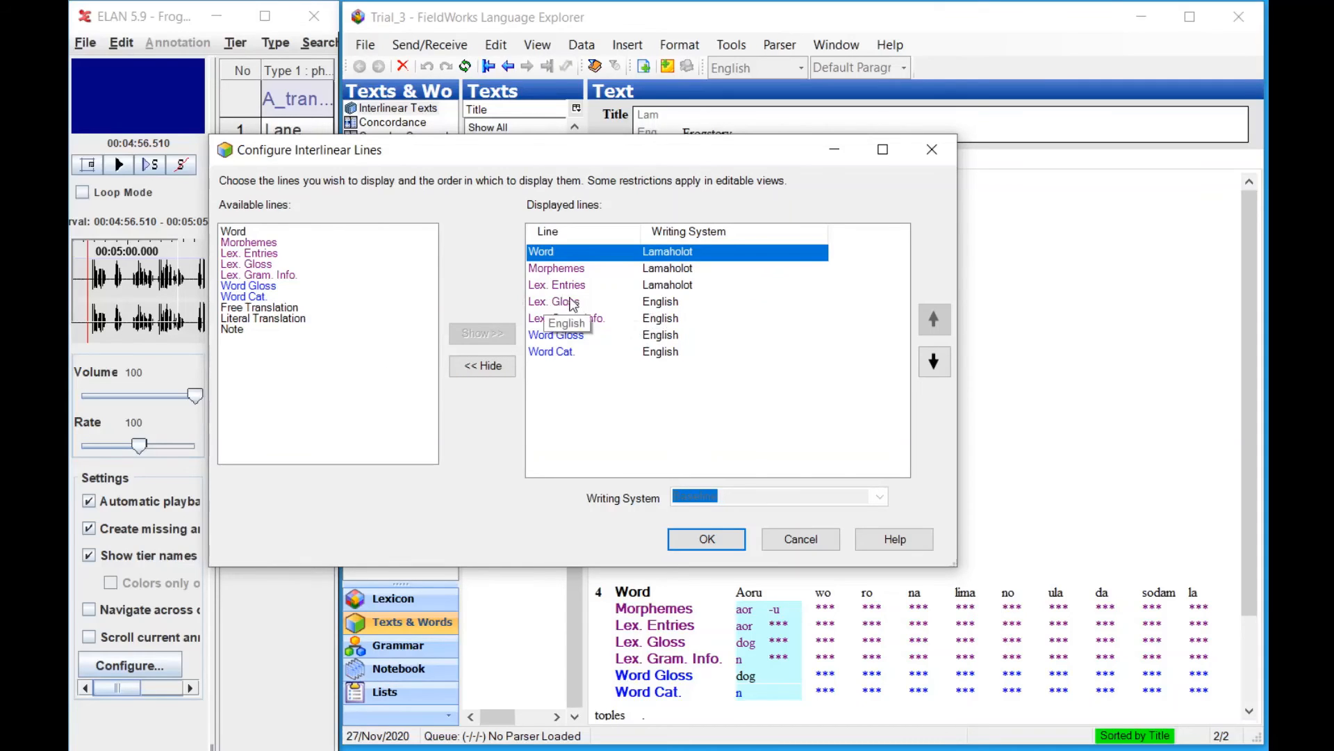
{"action": "left_click", "coordinate": [276, 308]}
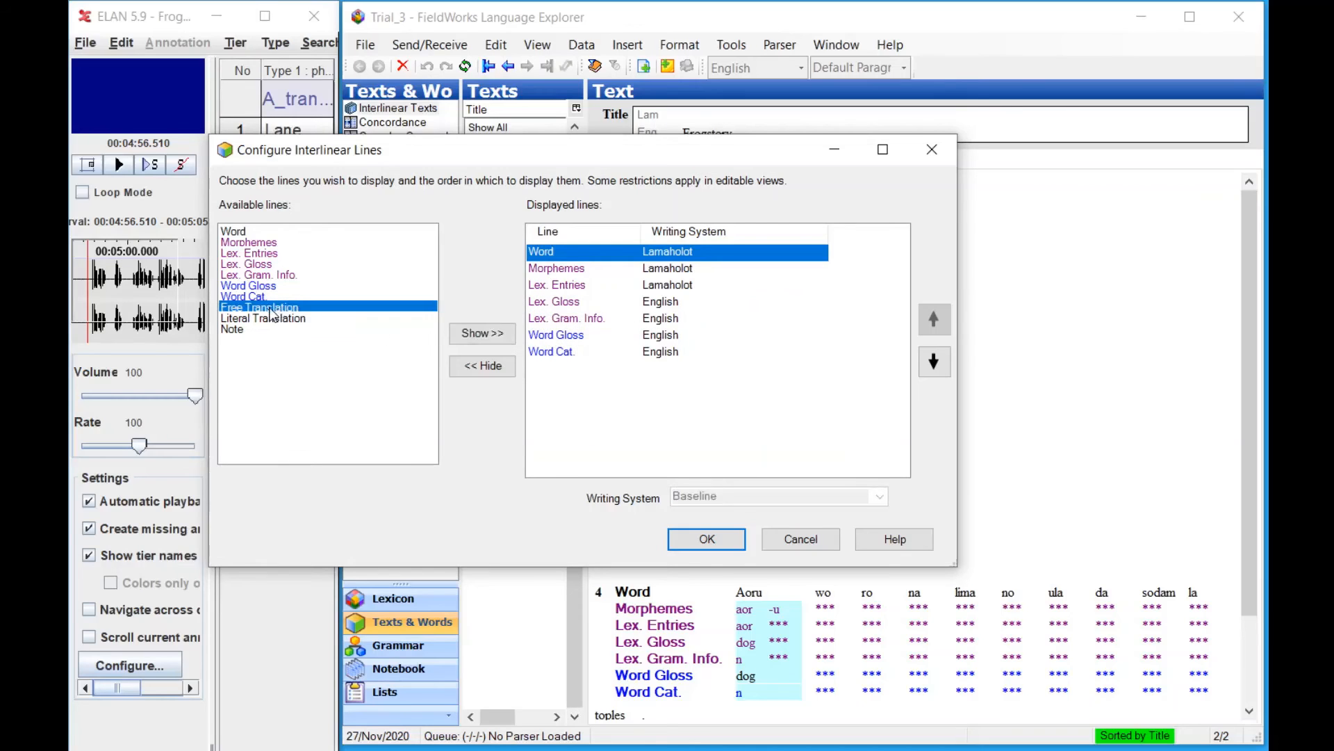
{"action": "left_click", "coordinate": [480, 335]}
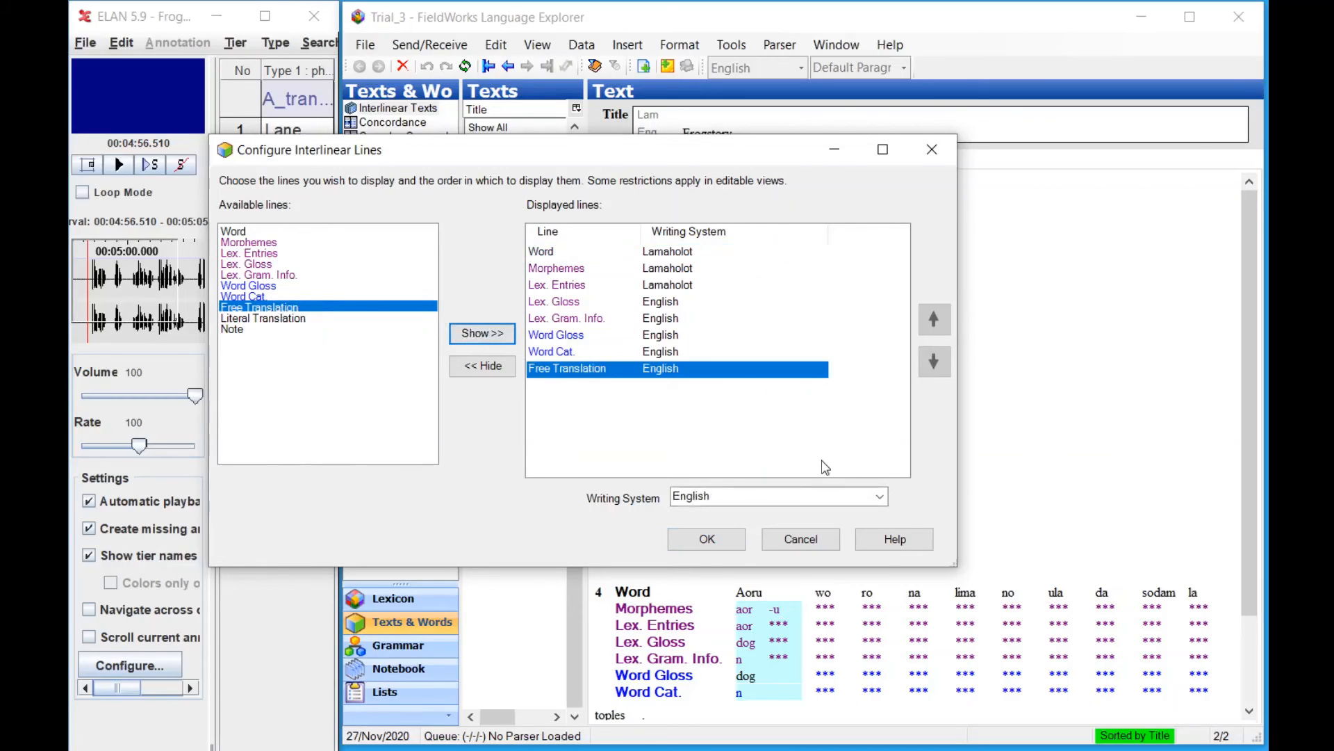
{"action": "left_click", "coordinate": [248, 330]}
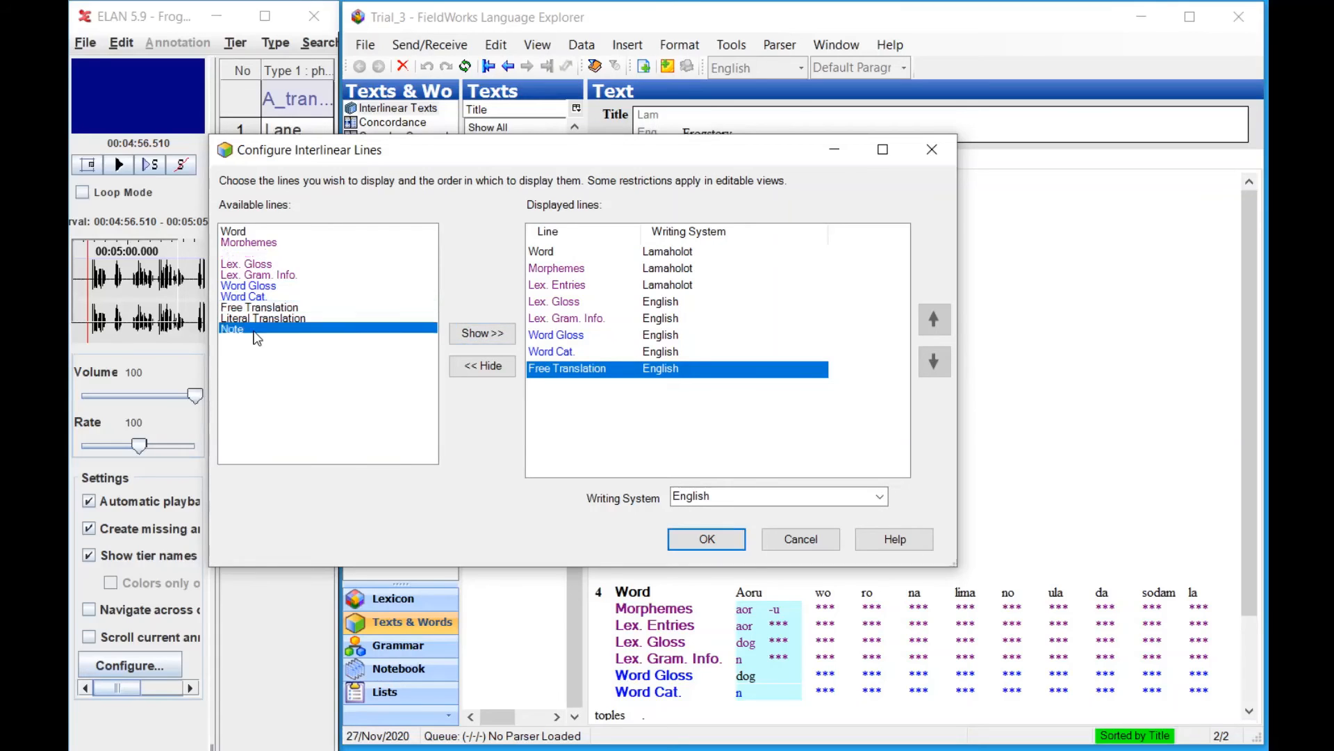
{"action": "left_click", "coordinate": [498, 335]}
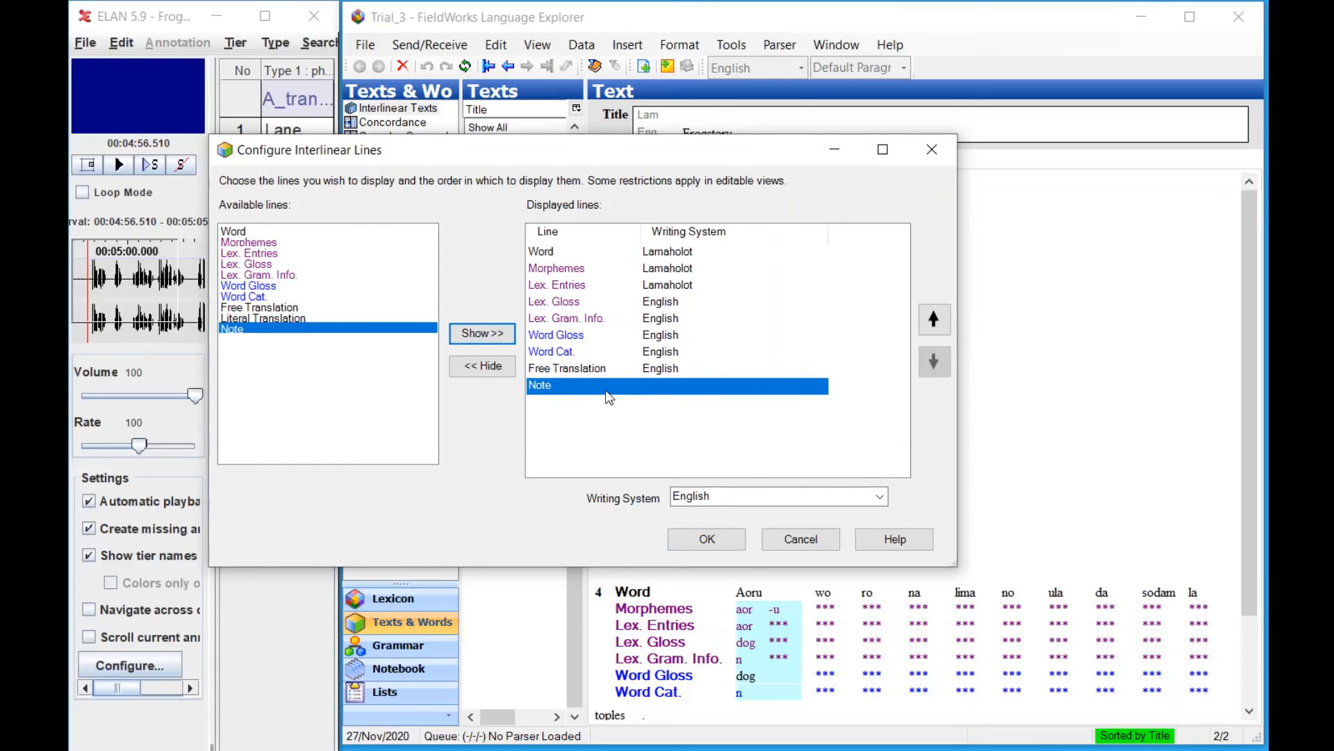
Hide the Word Gloss and Word Cat. lines in the interlinear configuration and apply the changes.
{"action": "left_click", "coordinate": [568, 337]}
{"action": "left_click", "coordinate": [559, 351]}
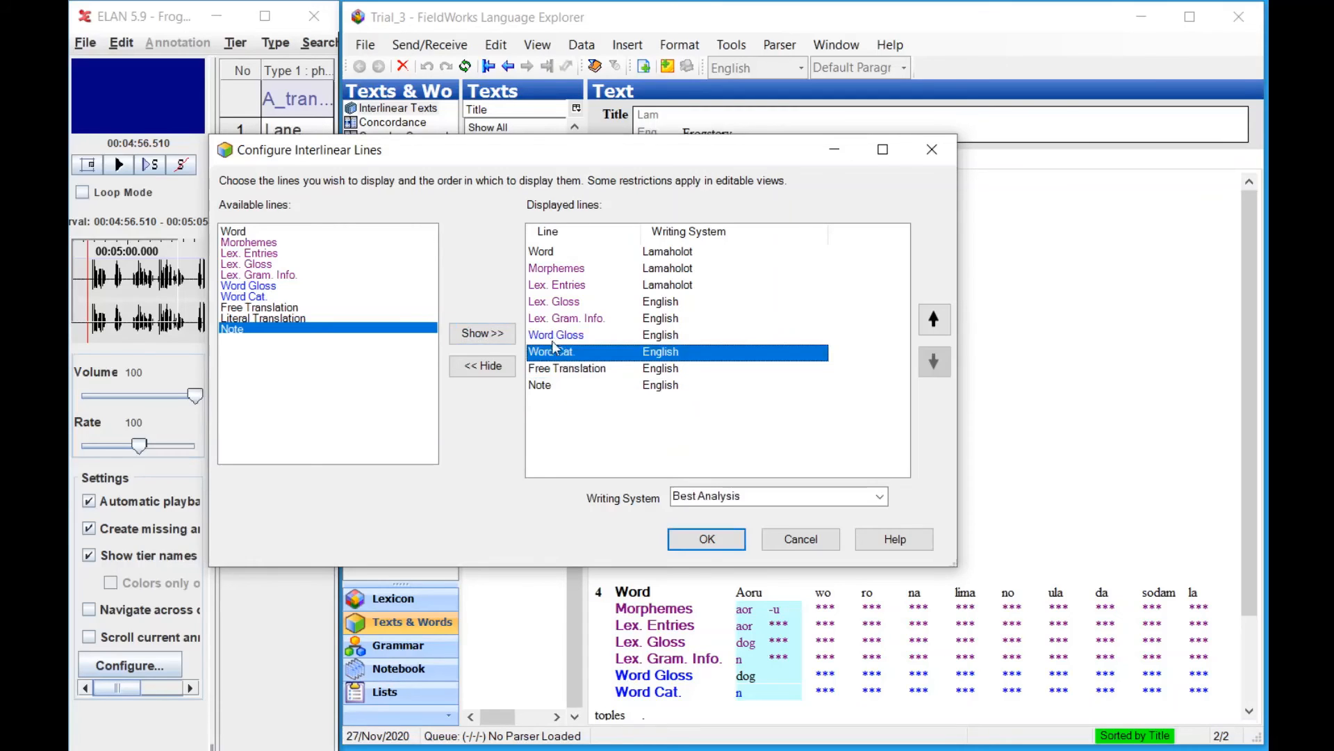
{"action": "left_click", "coordinate": [553, 336]}
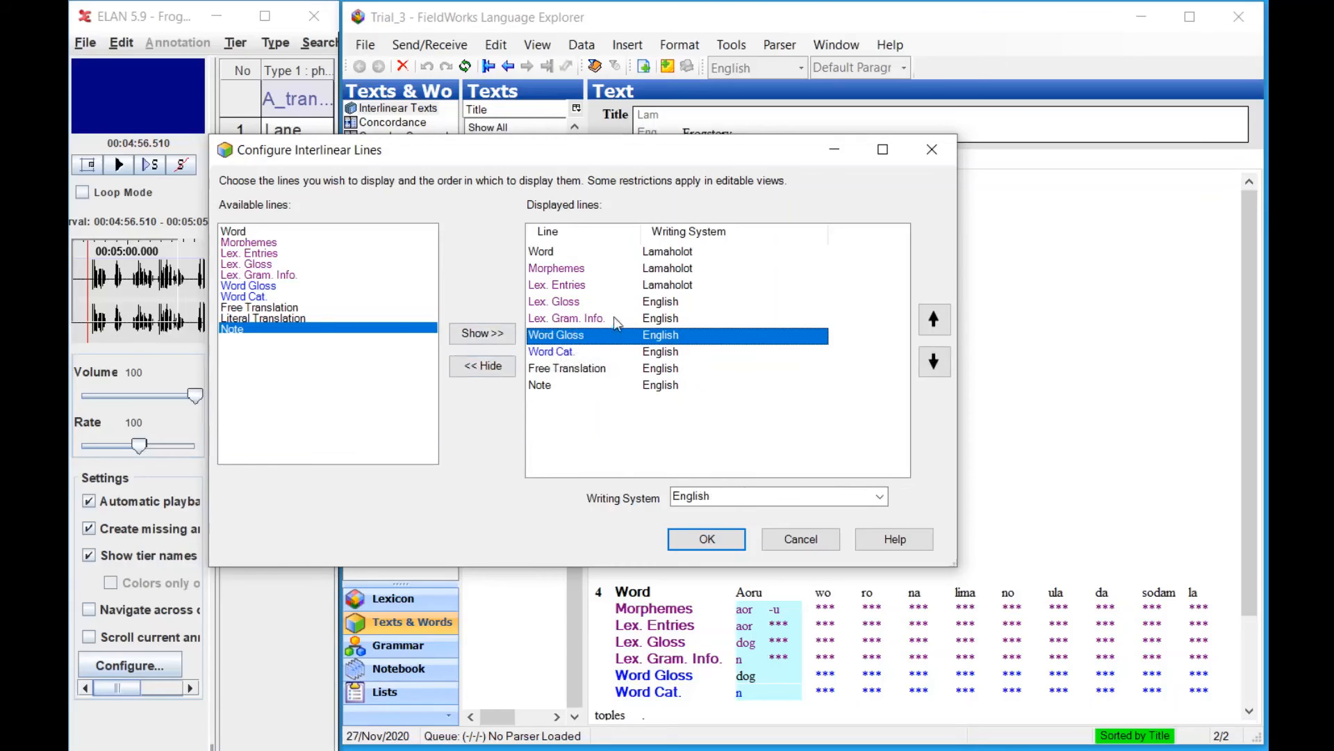
{"action": "left_click", "coordinate": [490, 368]}
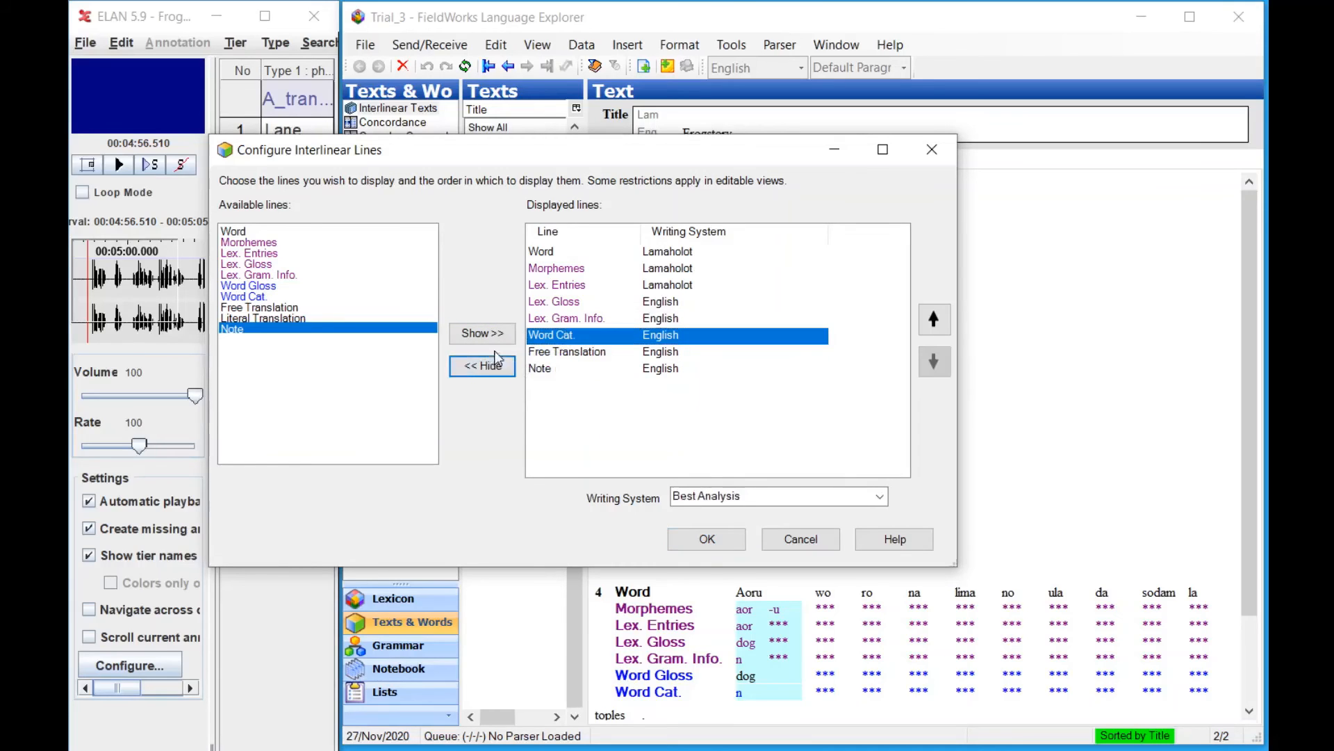
{"action": "left_click", "coordinate": [490, 368]}
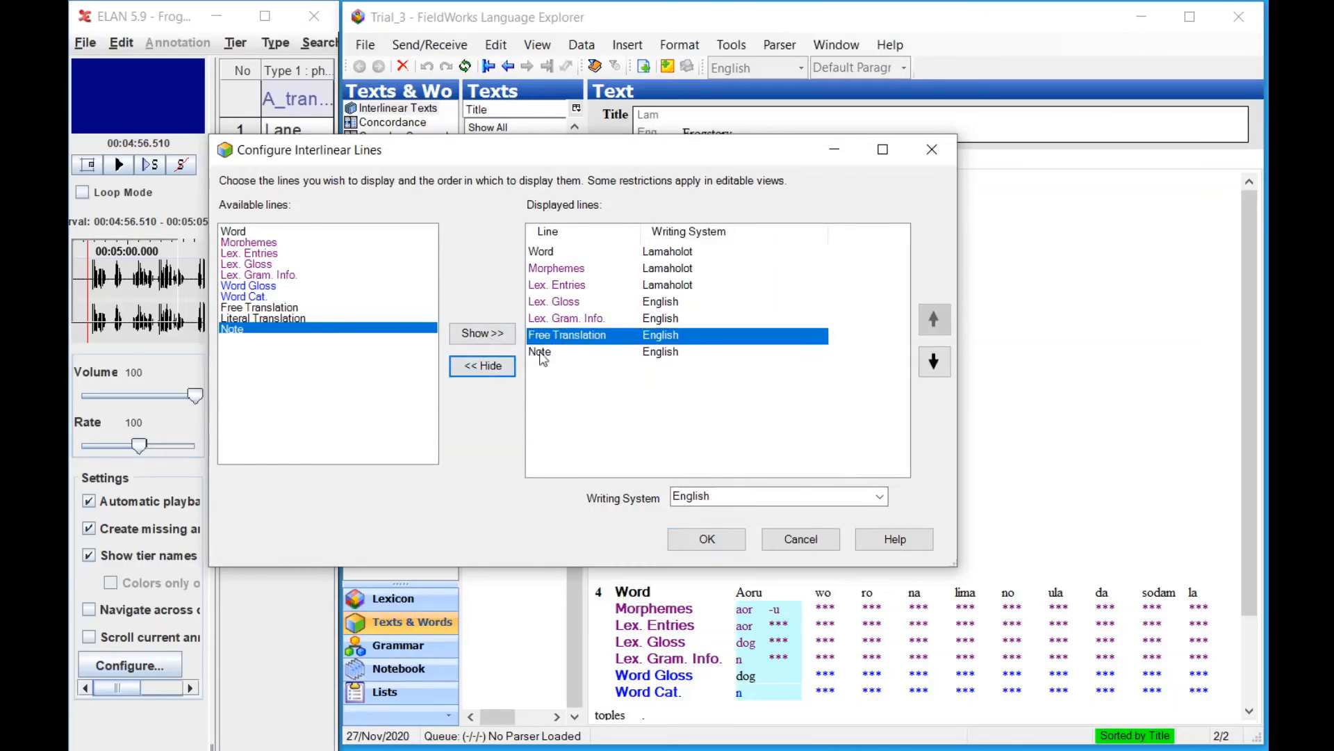
{"action": "left_click", "coordinate": [738, 540]}
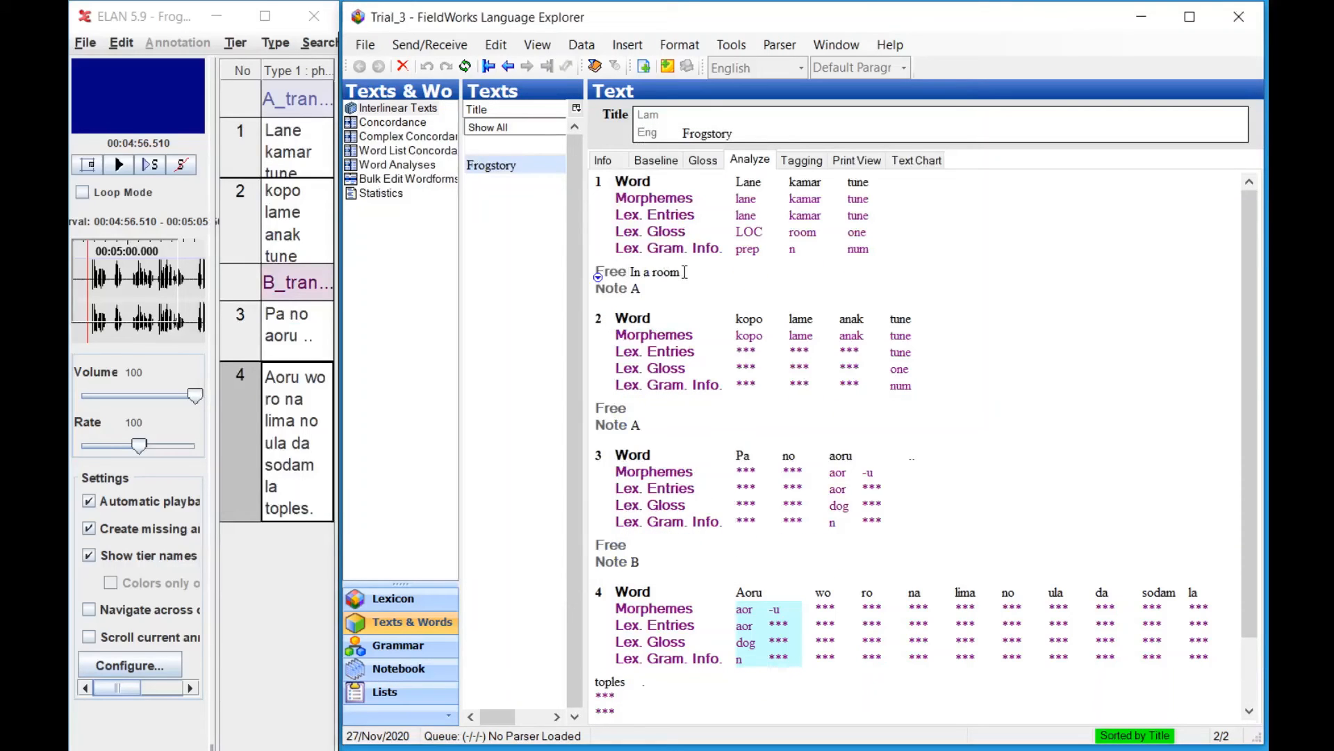
Check line 1's note, then compare the text's Baseline and Gloss views before returning to the Analyze view.
{"action": "double_click", "coordinate": [635, 288]}
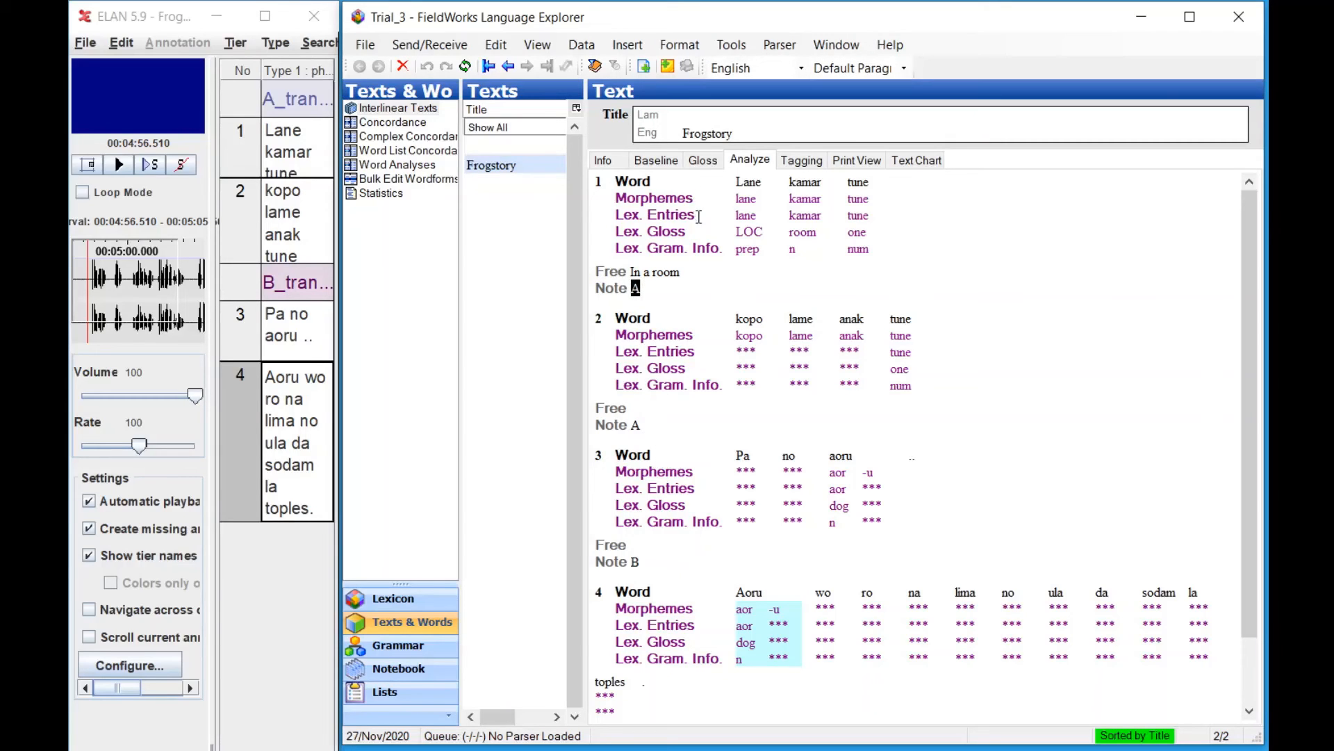
{"action": "left_click", "coordinate": [656, 159]}
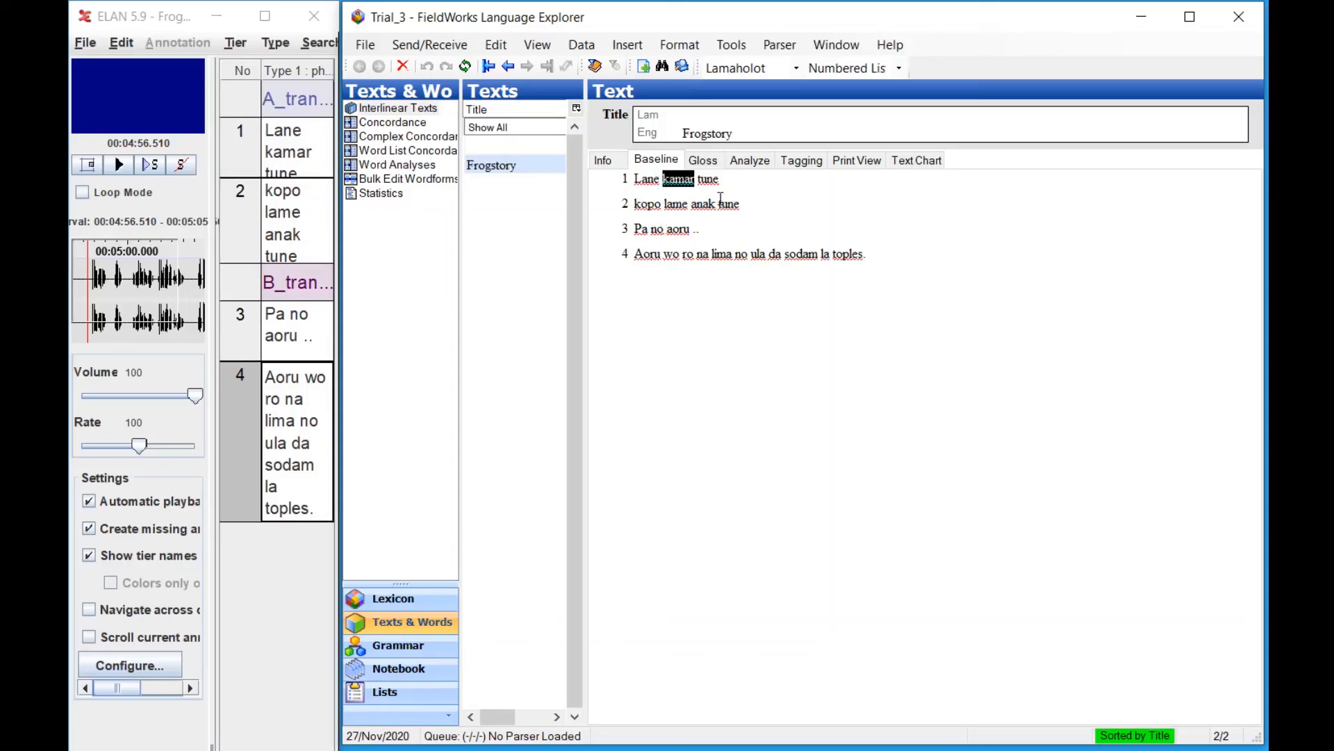
{"action": "left_click", "coordinate": [703, 160]}
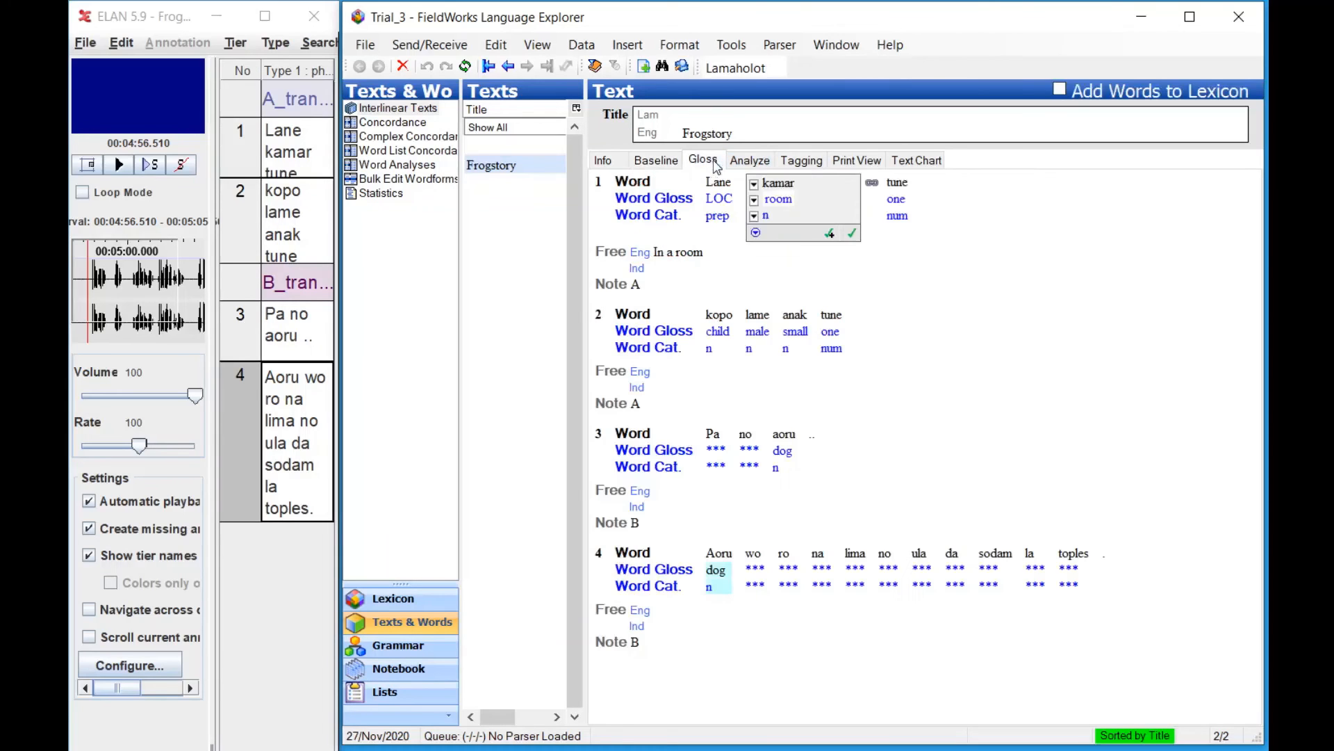
{"action": "left_click", "coordinate": [735, 164]}
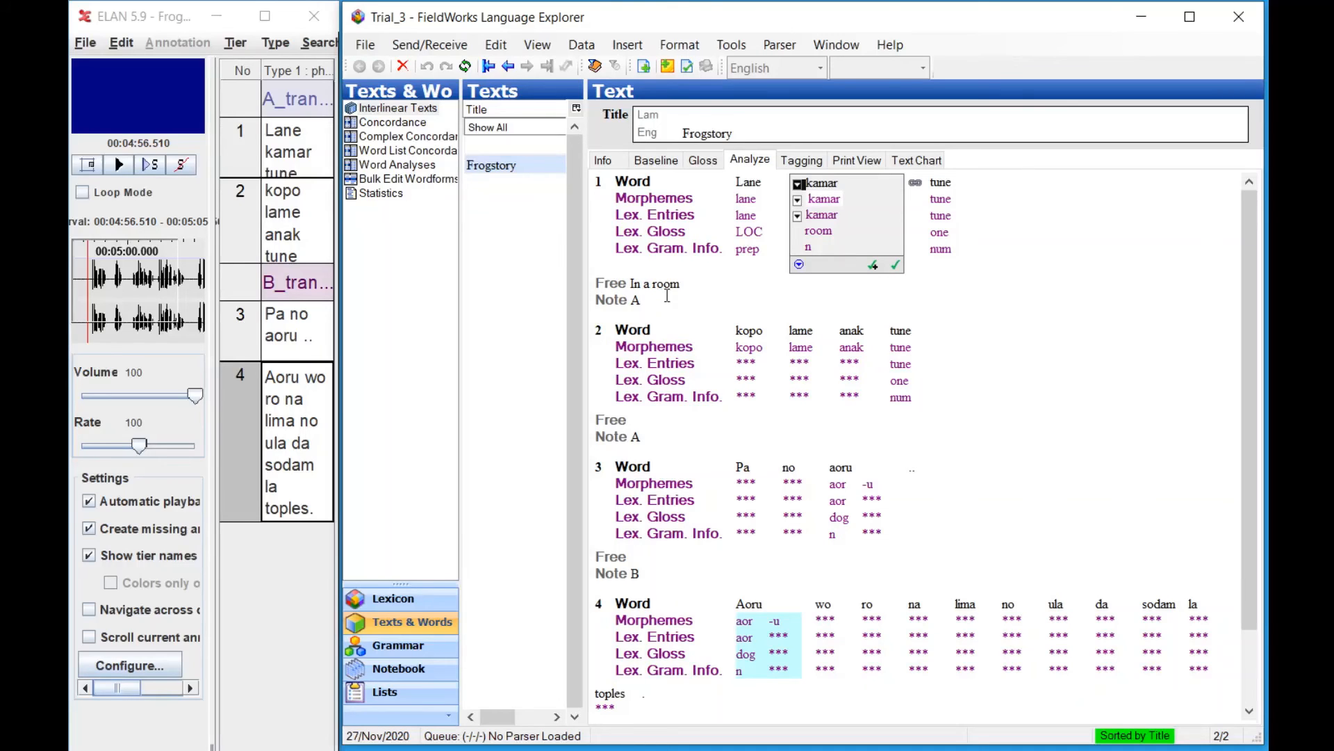
Add Indonesian as a writing system to the Free Translation line and place the cursor in line 1's Indonesian translation.
{"action": "left_click", "coordinate": [609, 288]}
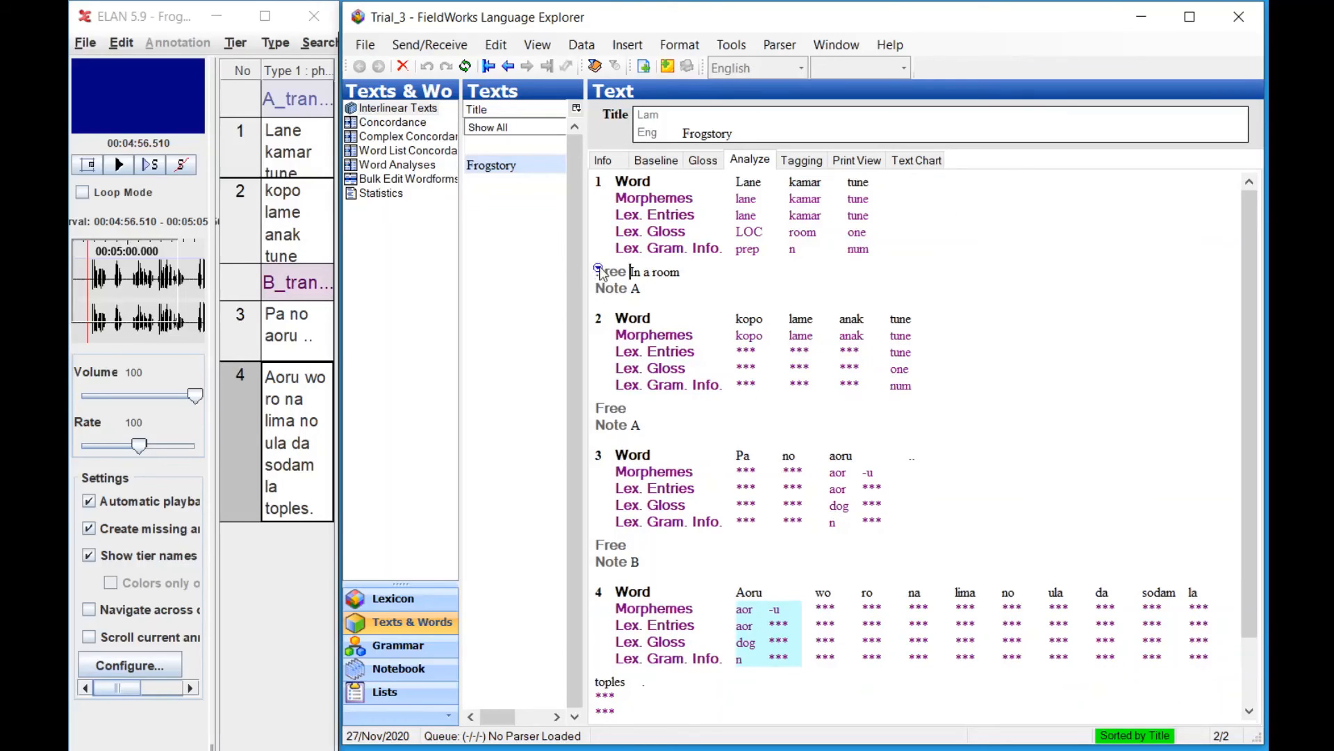
{"action": "left_click", "coordinate": [600, 271]}
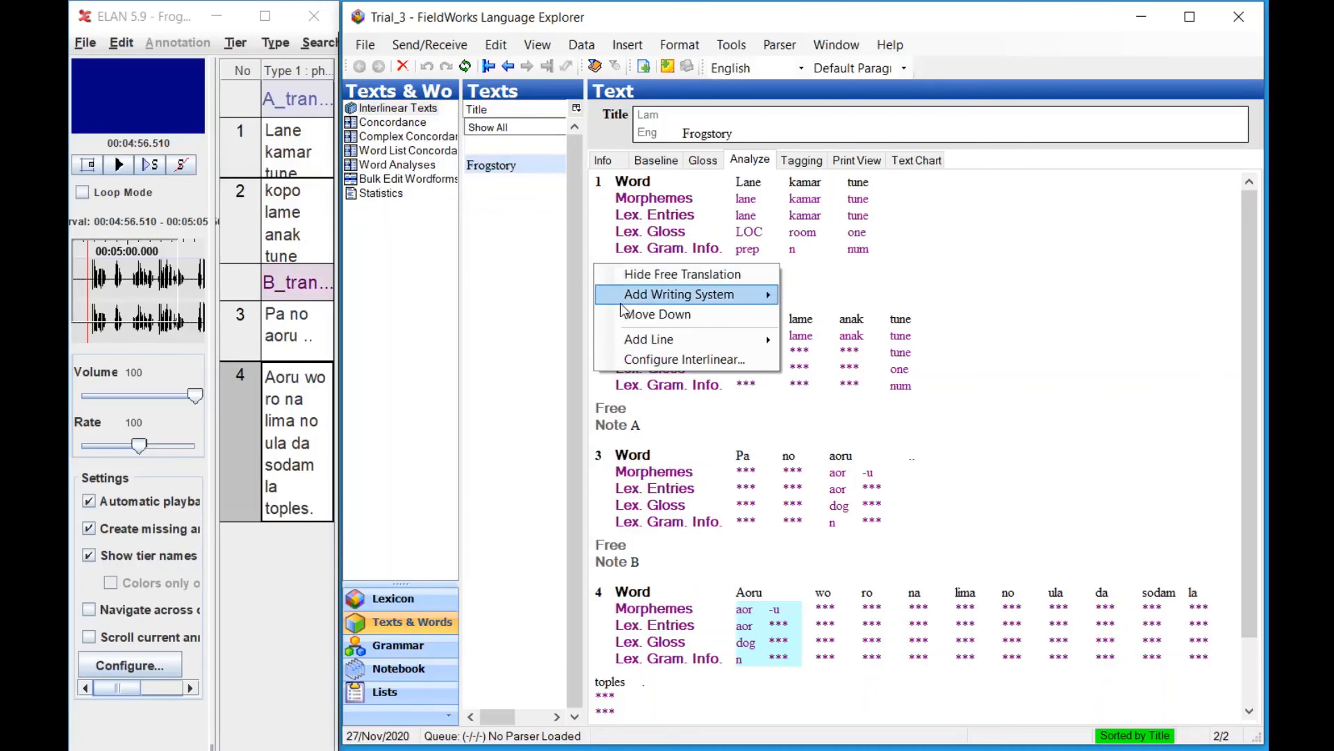
{"action": "mouse_move", "coordinate": [662, 301]}
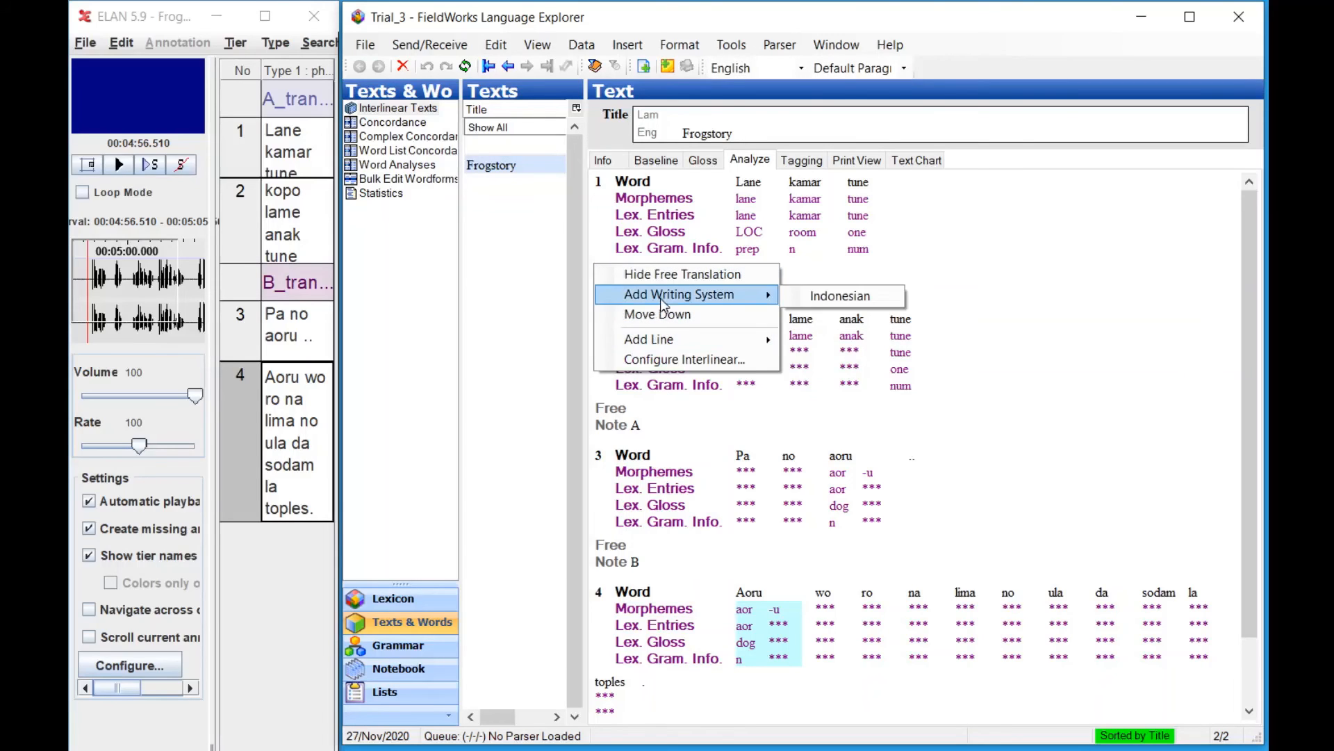
{"action": "left_click", "coordinate": [819, 296]}
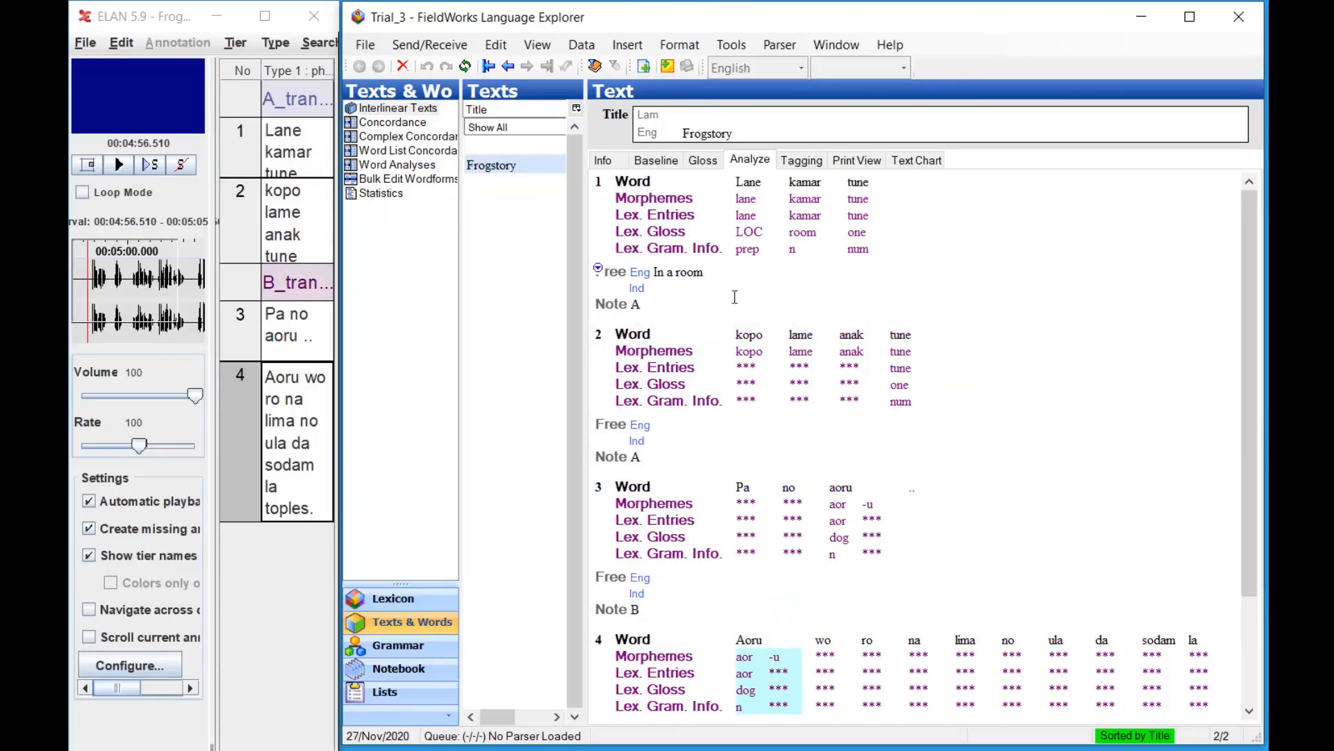
{"action": "left_click", "coordinate": [664, 287]}
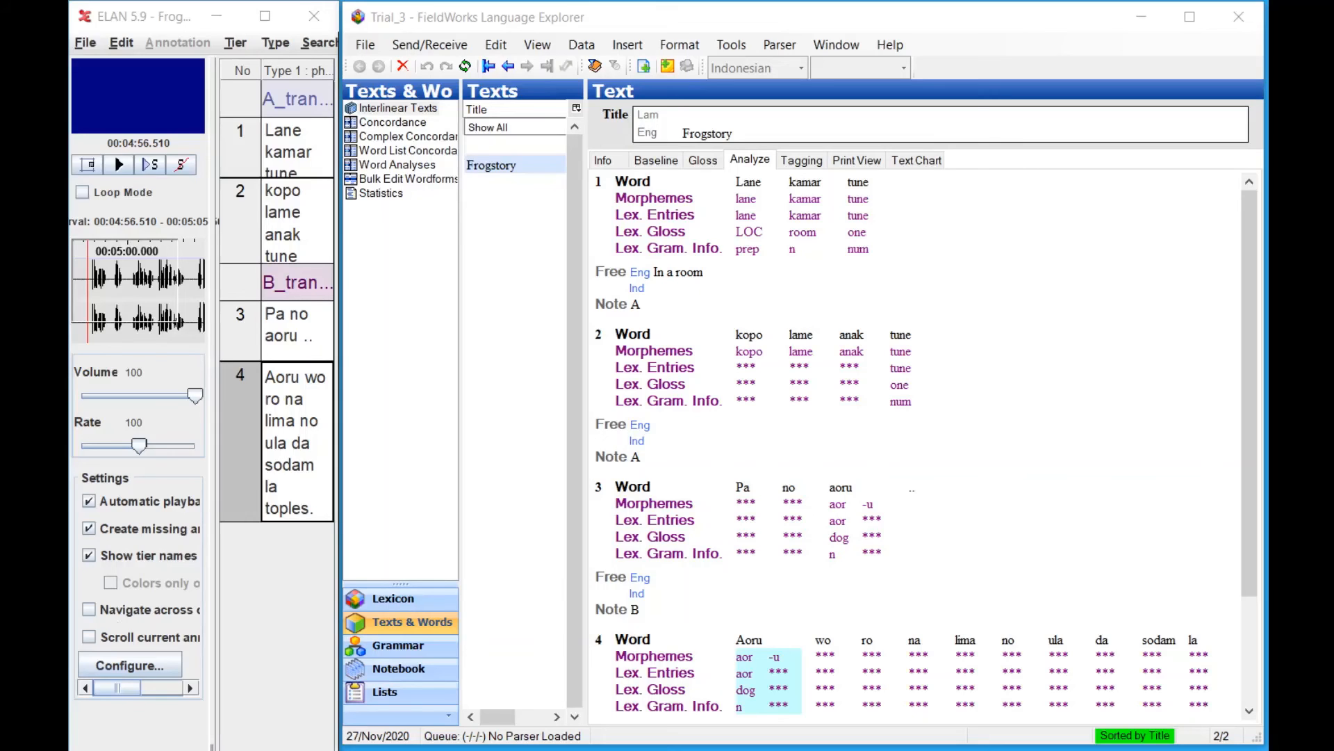
Export the Frogstory interlinear text in the ELAN, SayMore, FLEx format as Frogstory_glossed.flextext, replacing the existing file.
{"action": "left_click", "coordinate": [406, 630]}
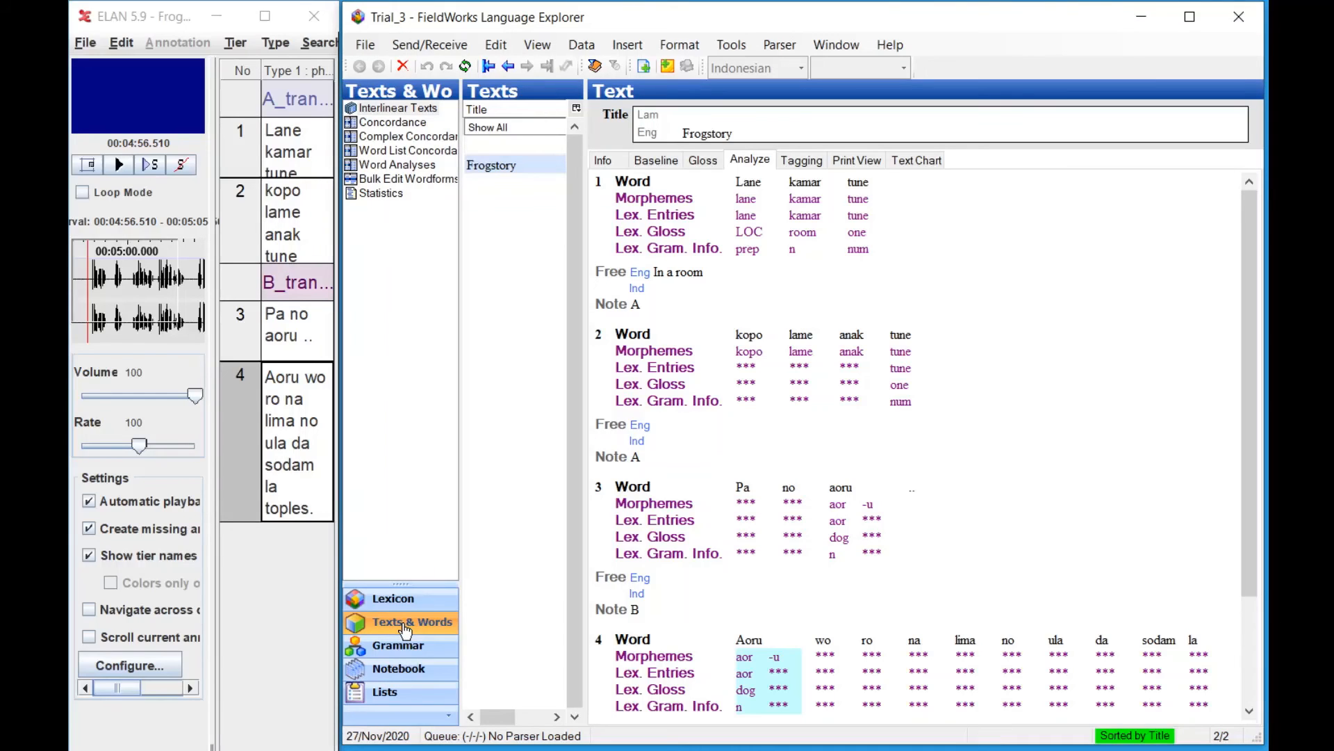
{"action": "left_click", "coordinate": [365, 44]}
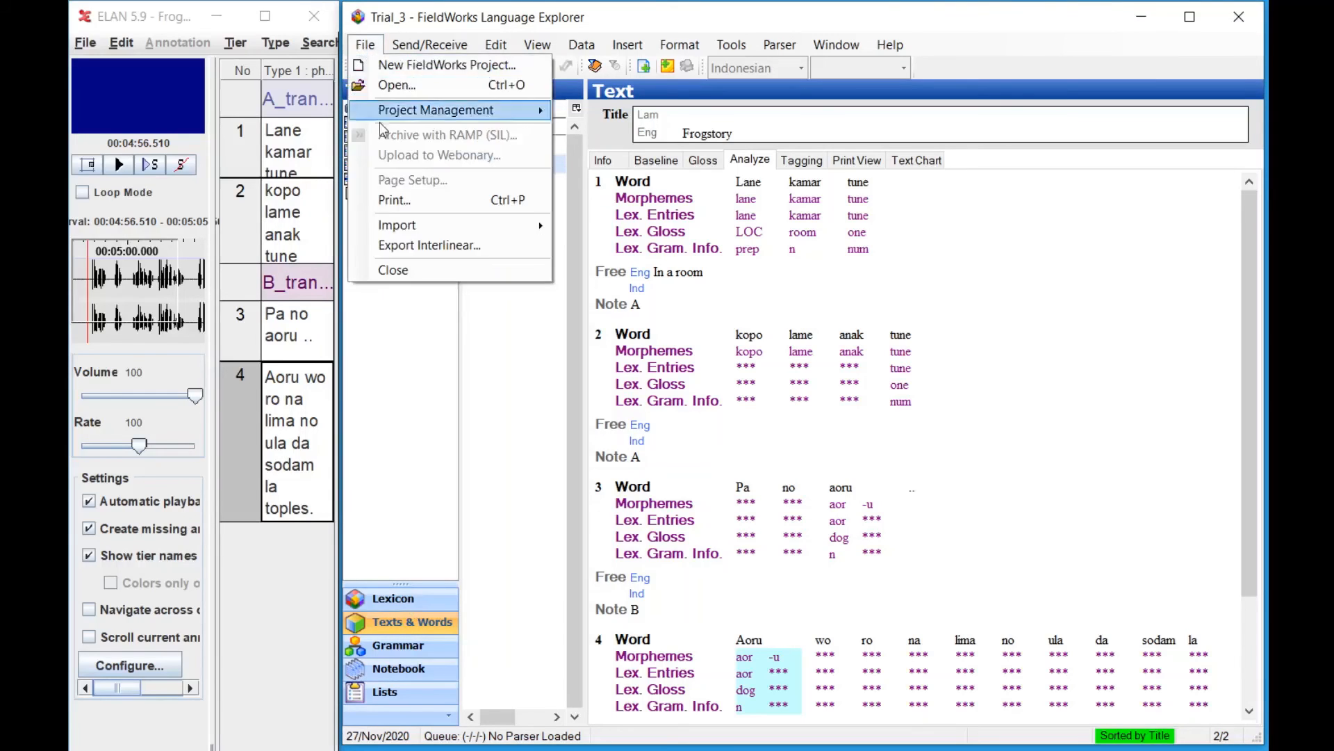
{"action": "left_click", "coordinate": [396, 247]}
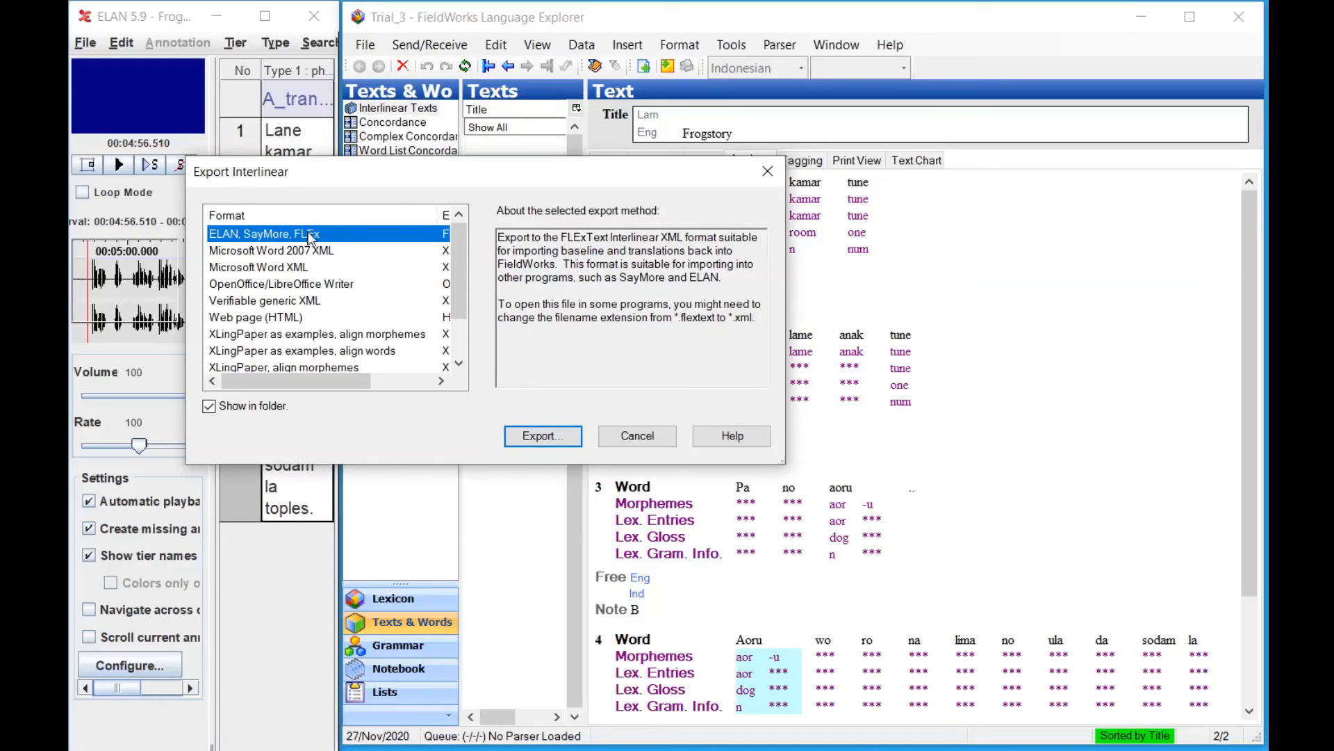
{"action": "left_click", "coordinate": [551, 440]}
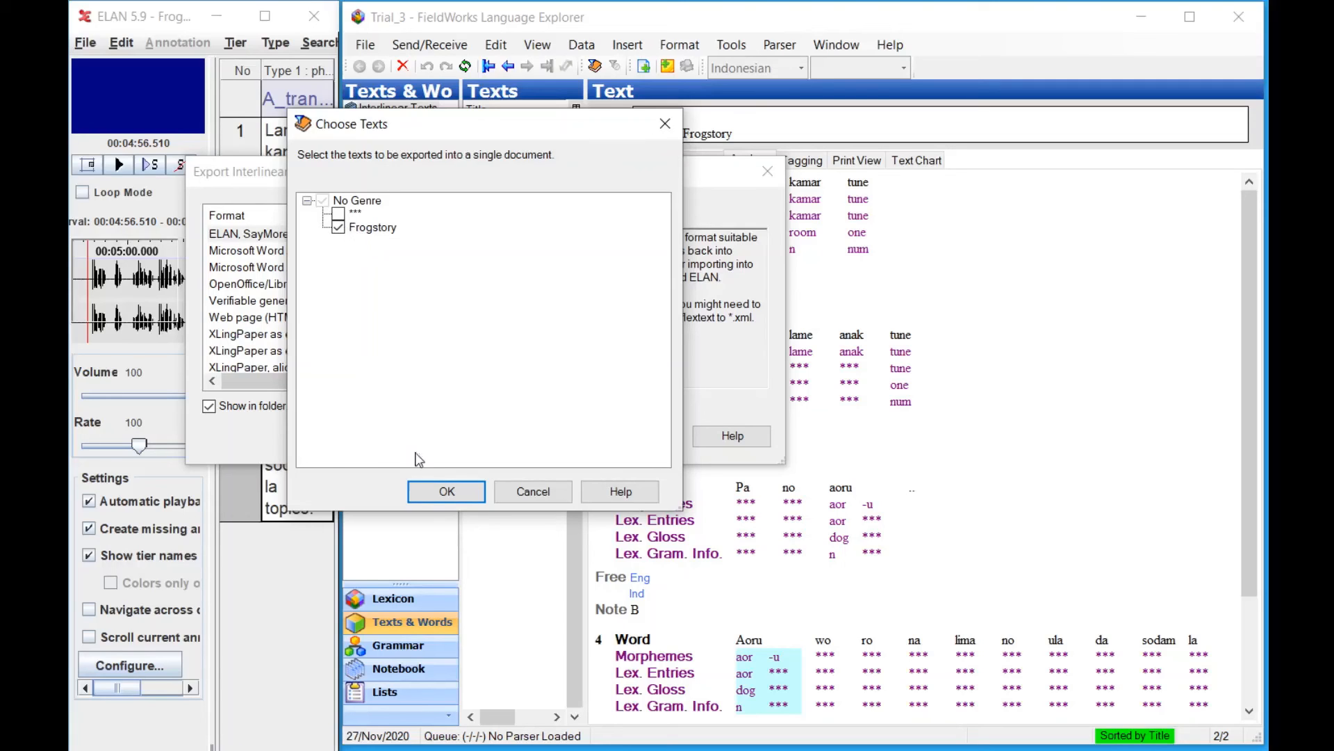
{"action": "left_click", "coordinate": [469, 495]}
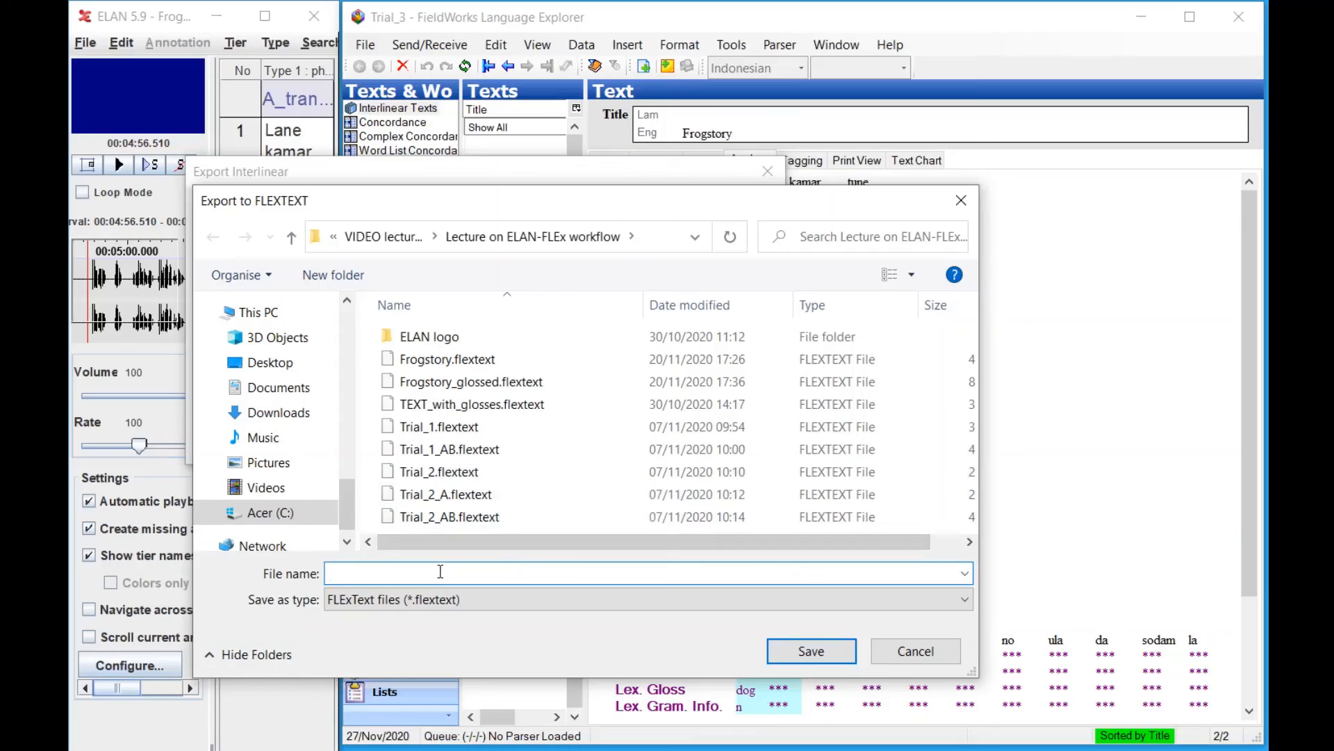
{"action": "left_click", "coordinate": [478, 384]}
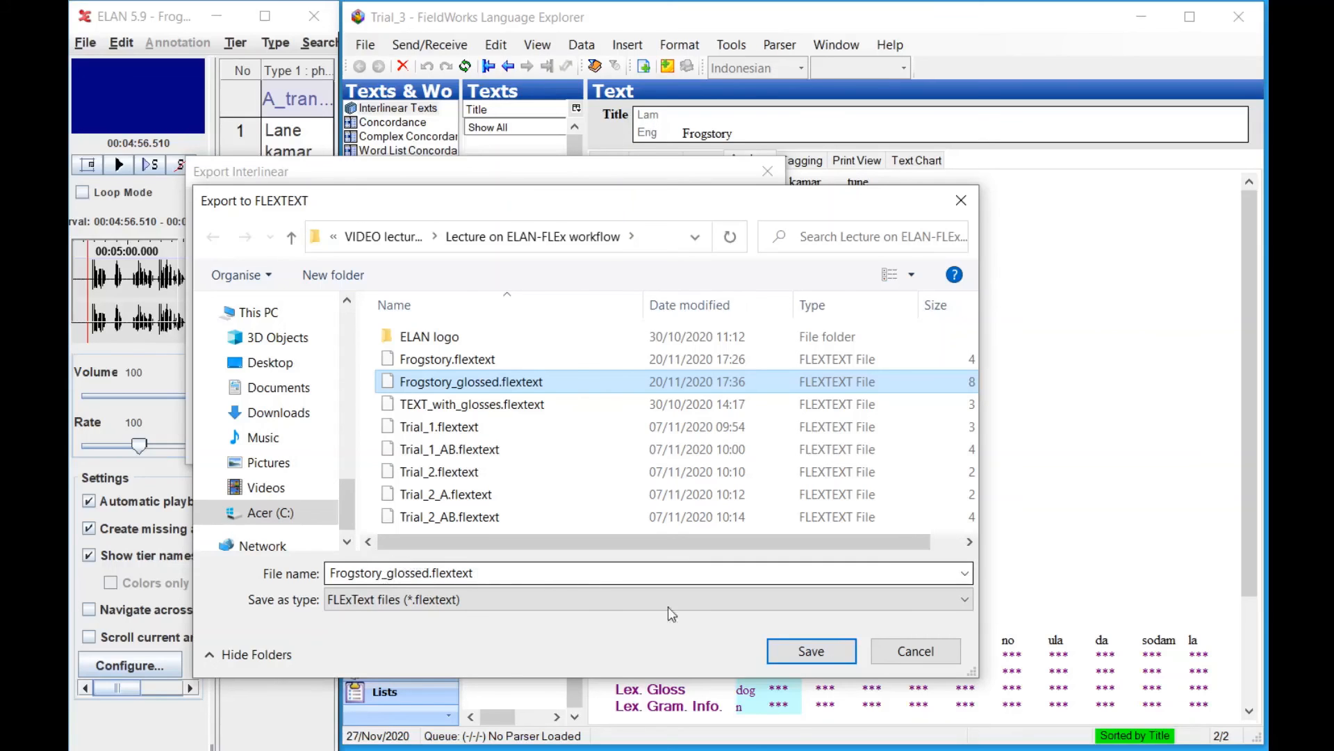
{"action": "left_click", "coordinate": [835, 652]}
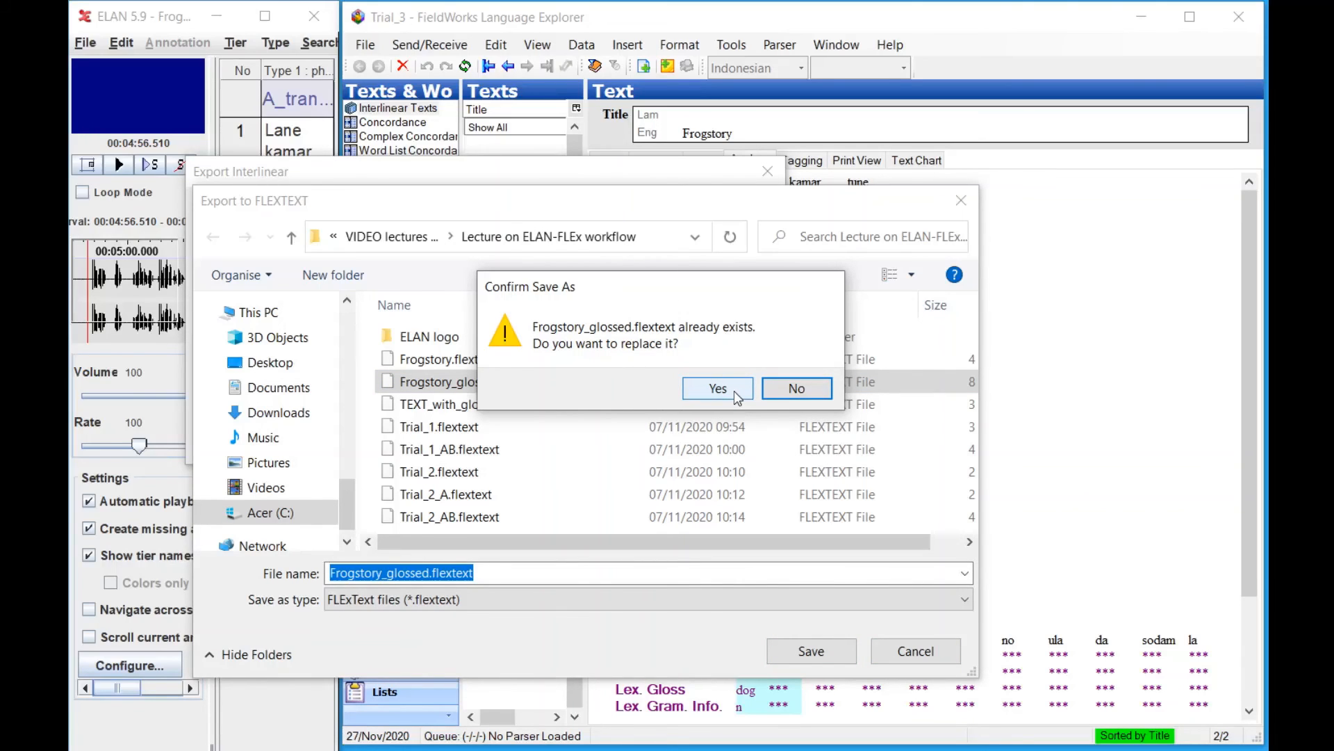
{"action": "left_click", "coordinate": [718, 389]}
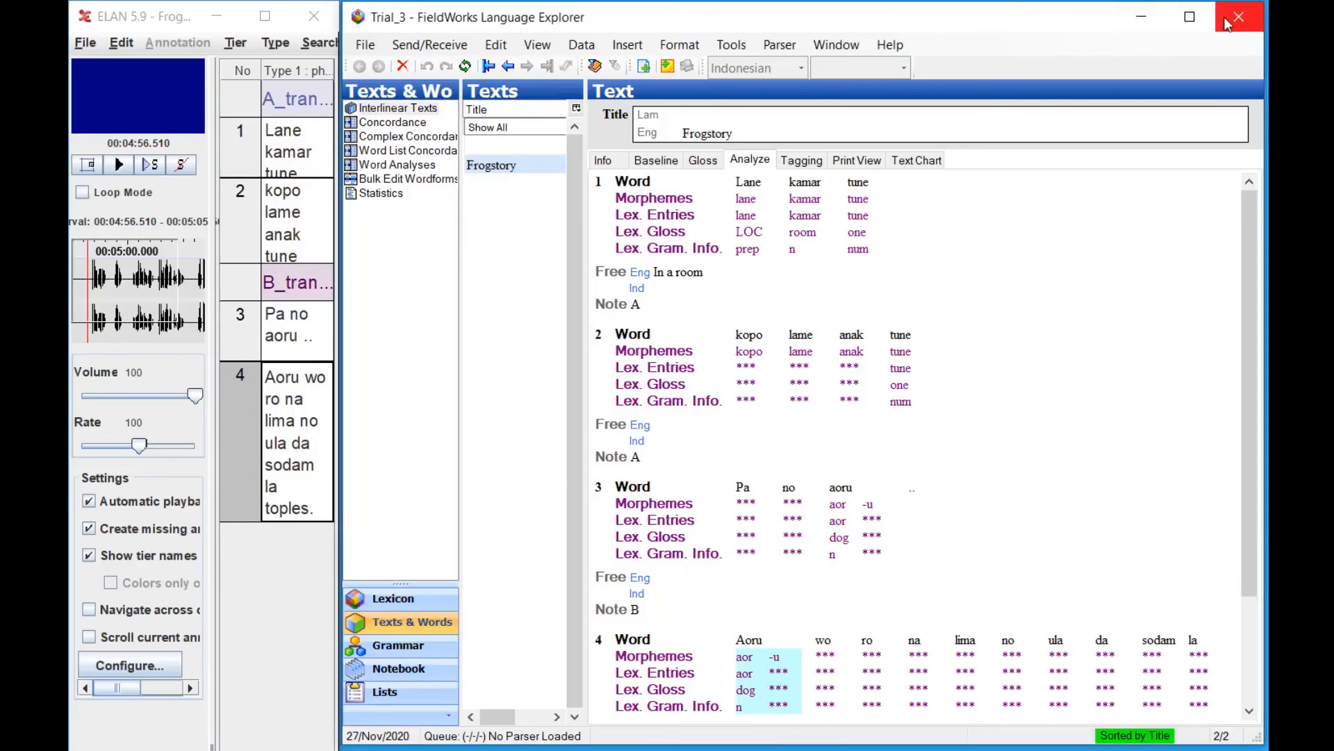
Close FLEx and the open ELAN transcription, and maximize the empty ELAN window.
{"action": "left_click", "coordinate": [1224, 17]}
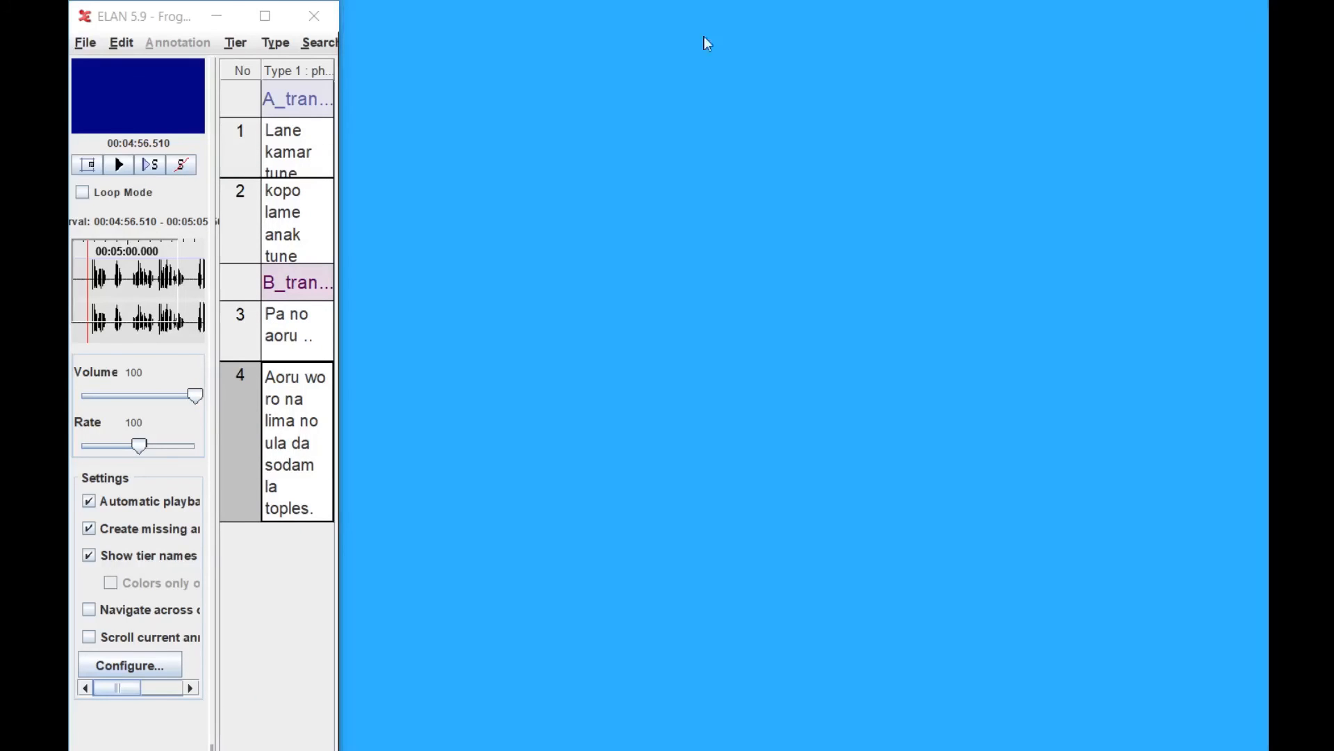
{"action": "left_click", "coordinate": [327, 19]}
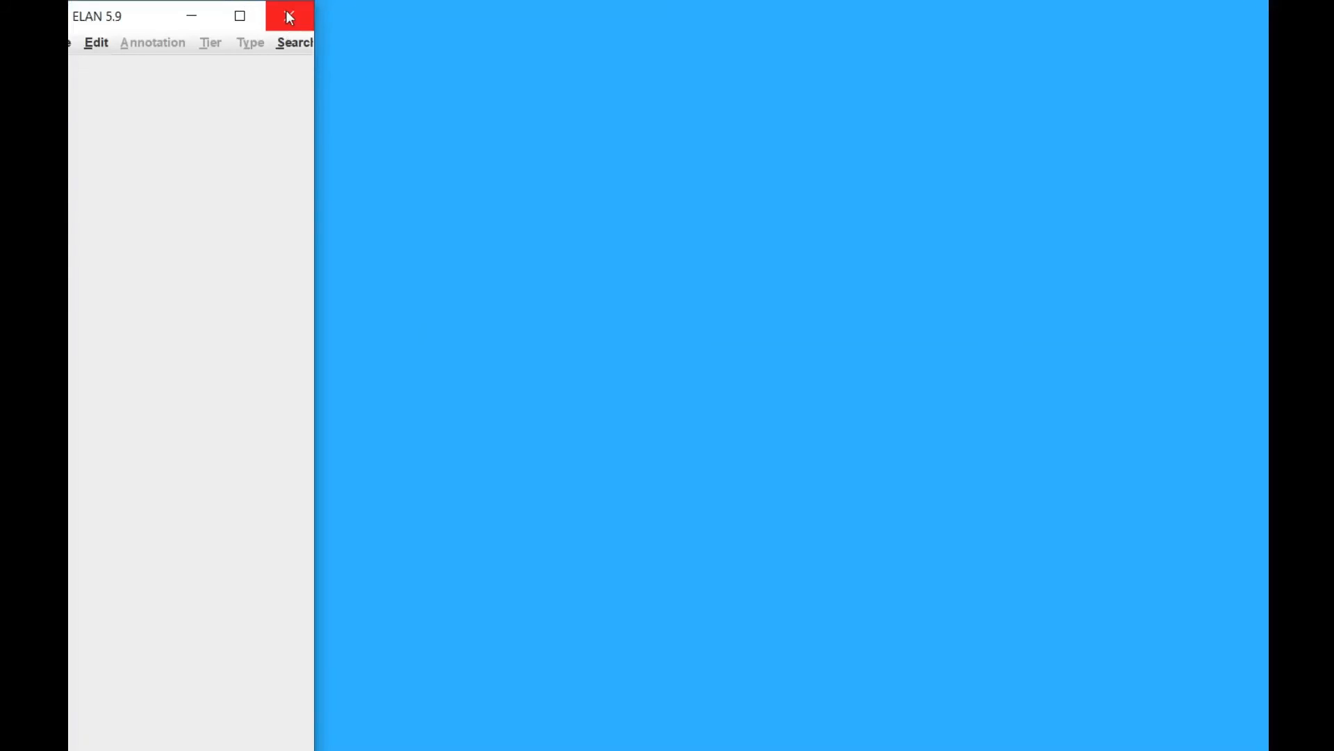
{"action": "left_click", "coordinate": [240, 15]}
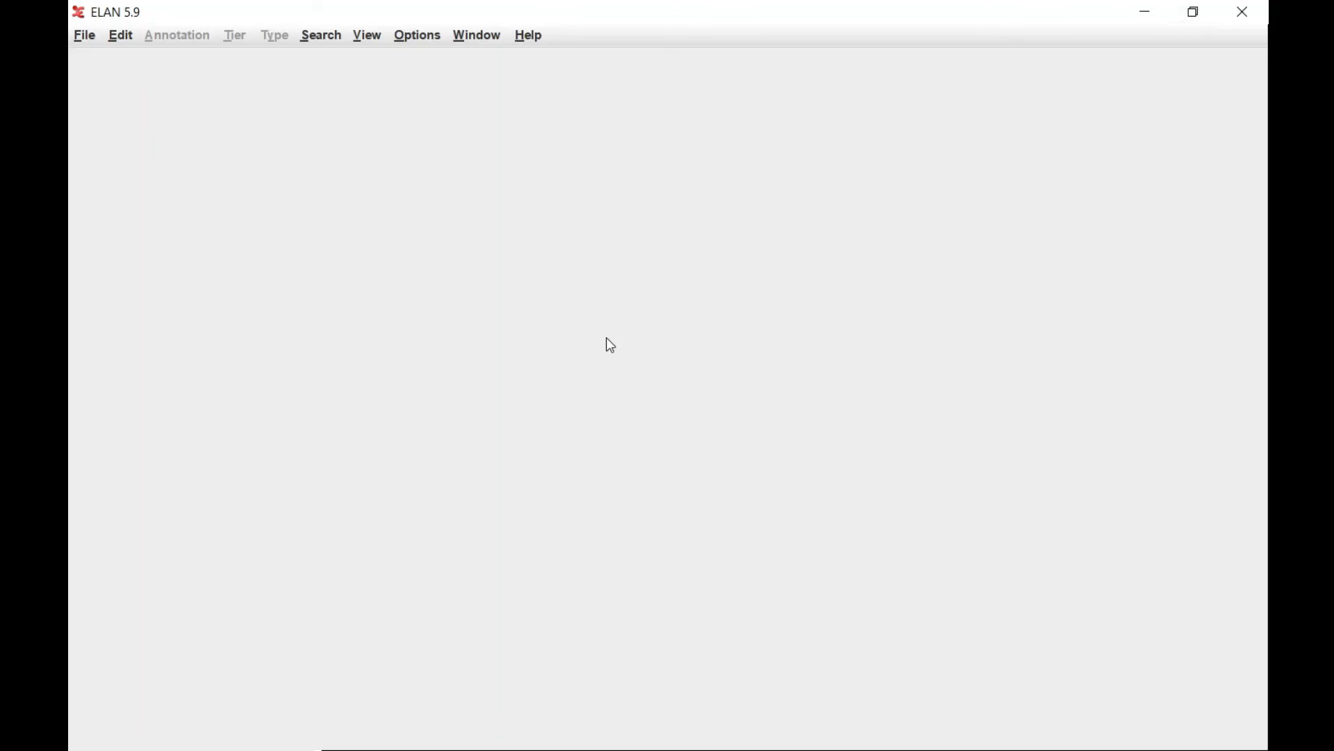
Create a new ELAN document with the media files LHHF_2015_05_30_Frogstory1.mp4 and LHHF_2015_05_30_Frogstory1.wav.
{"action": "left_click", "coordinate": [86, 36]}
{"action": "left_click", "coordinate": [95, 57]}
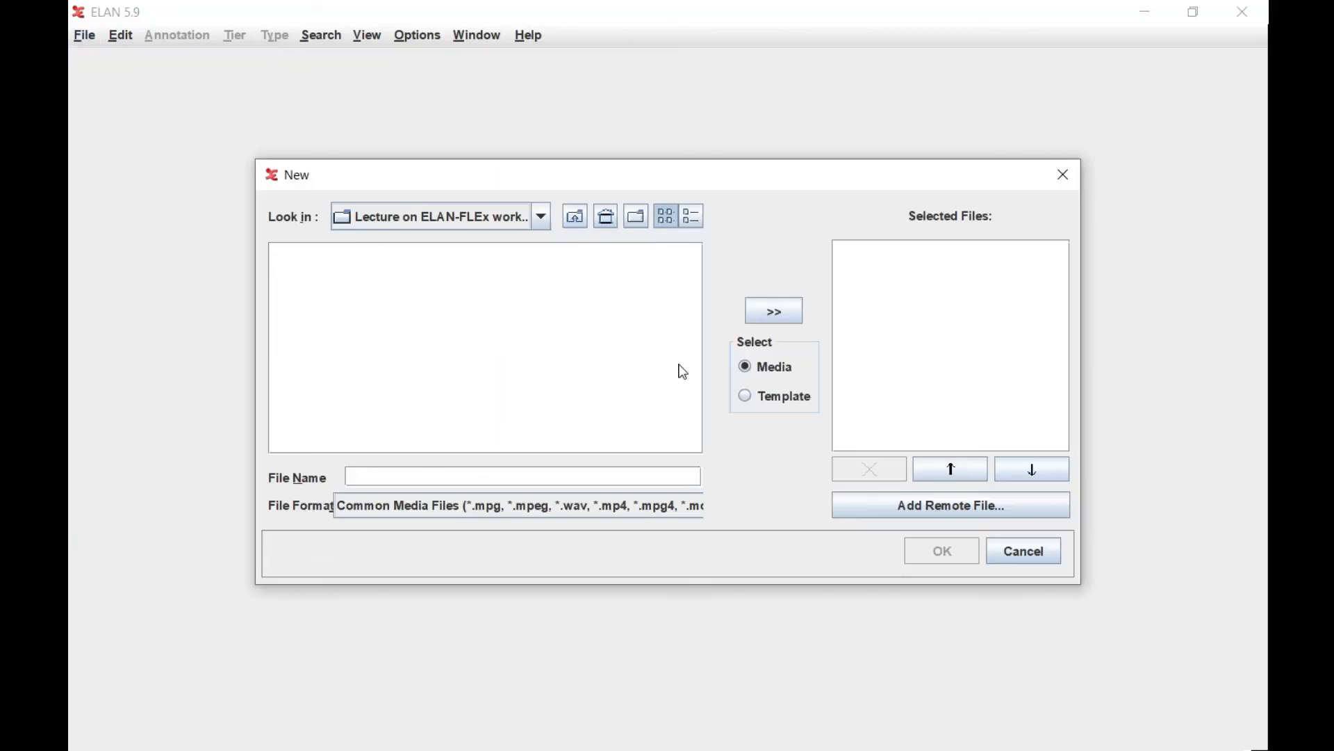
{"action": "left_click", "coordinate": [489, 326]}
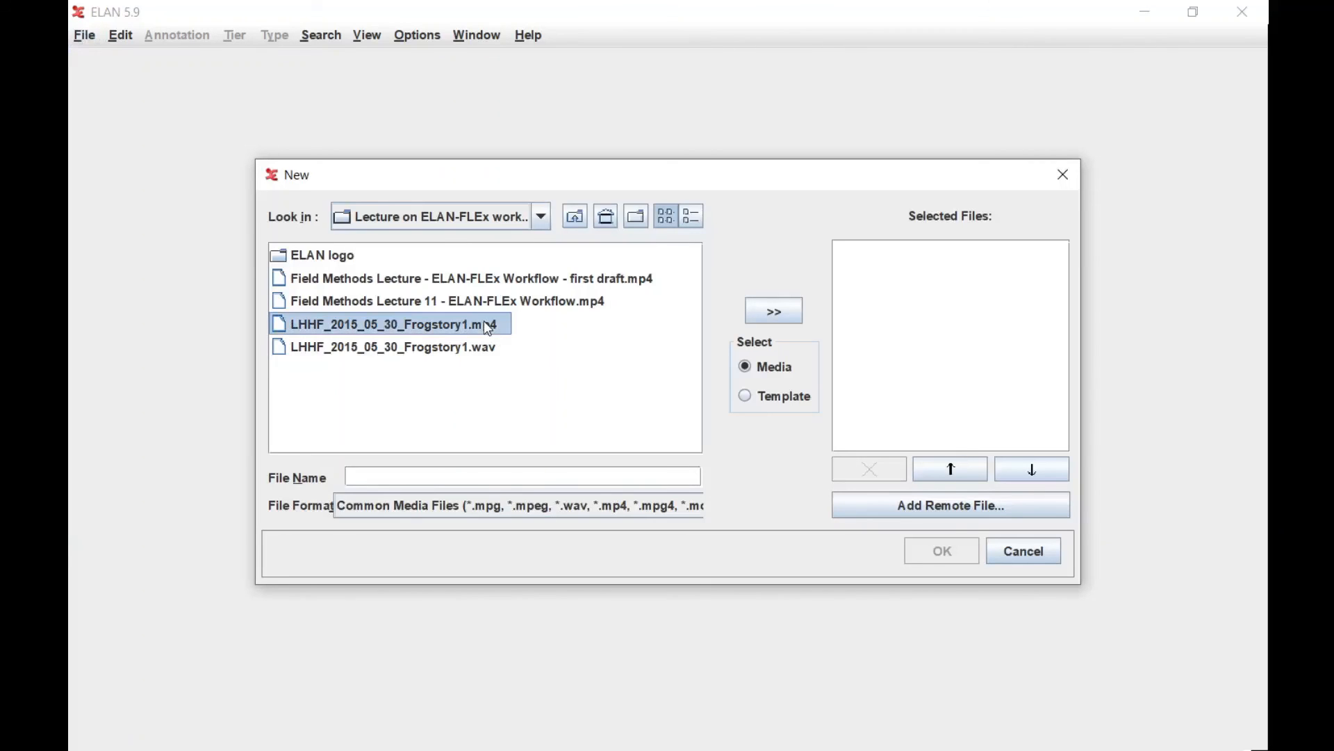
{"action": "left_click", "coordinate": [483, 355], "text": "shift"}
{"action": "left_click", "coordinate": [773, 312]}
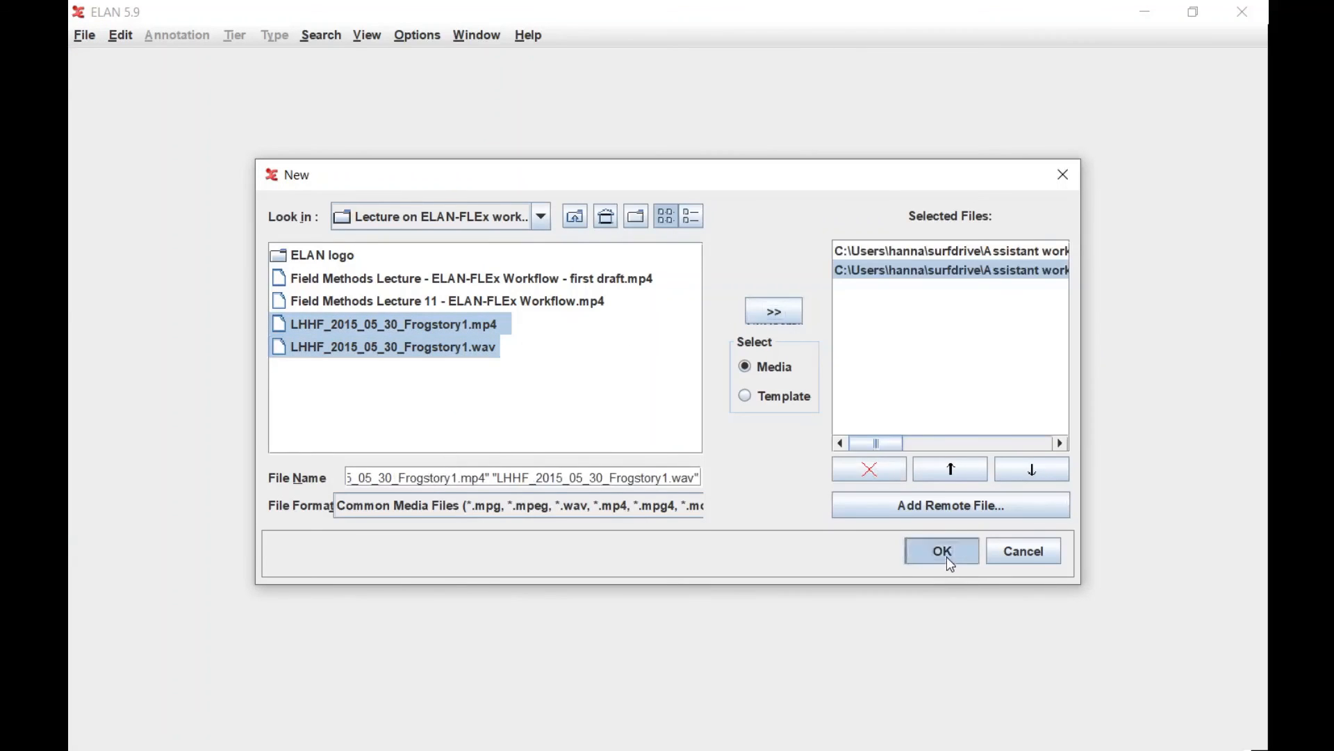
{"action": "left_click", "coordinate": [951, 564]}
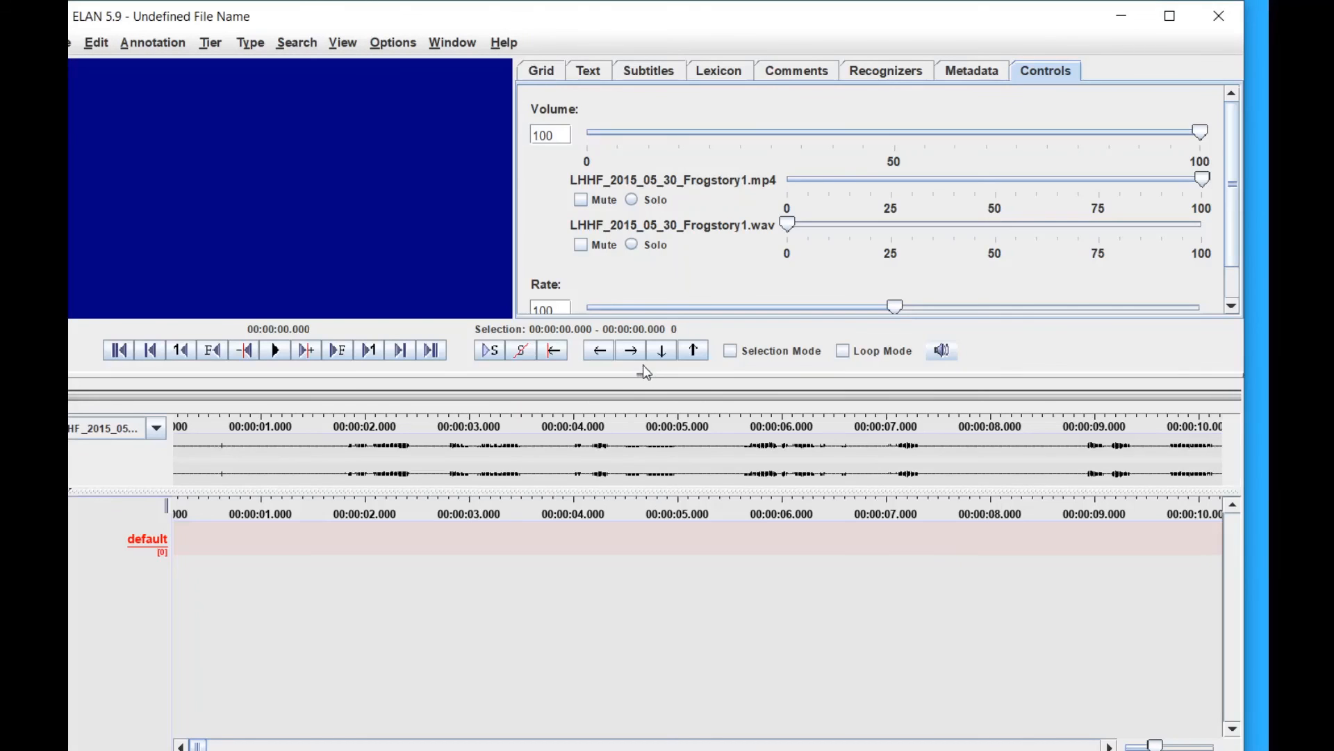
Shrink the video area in the maximized new document window and move the playback position to about 1.34 s on the waveform.
{"action": "left_click_drag", "start_coordinate": [645, 372], "coordinate": [644, 275]}
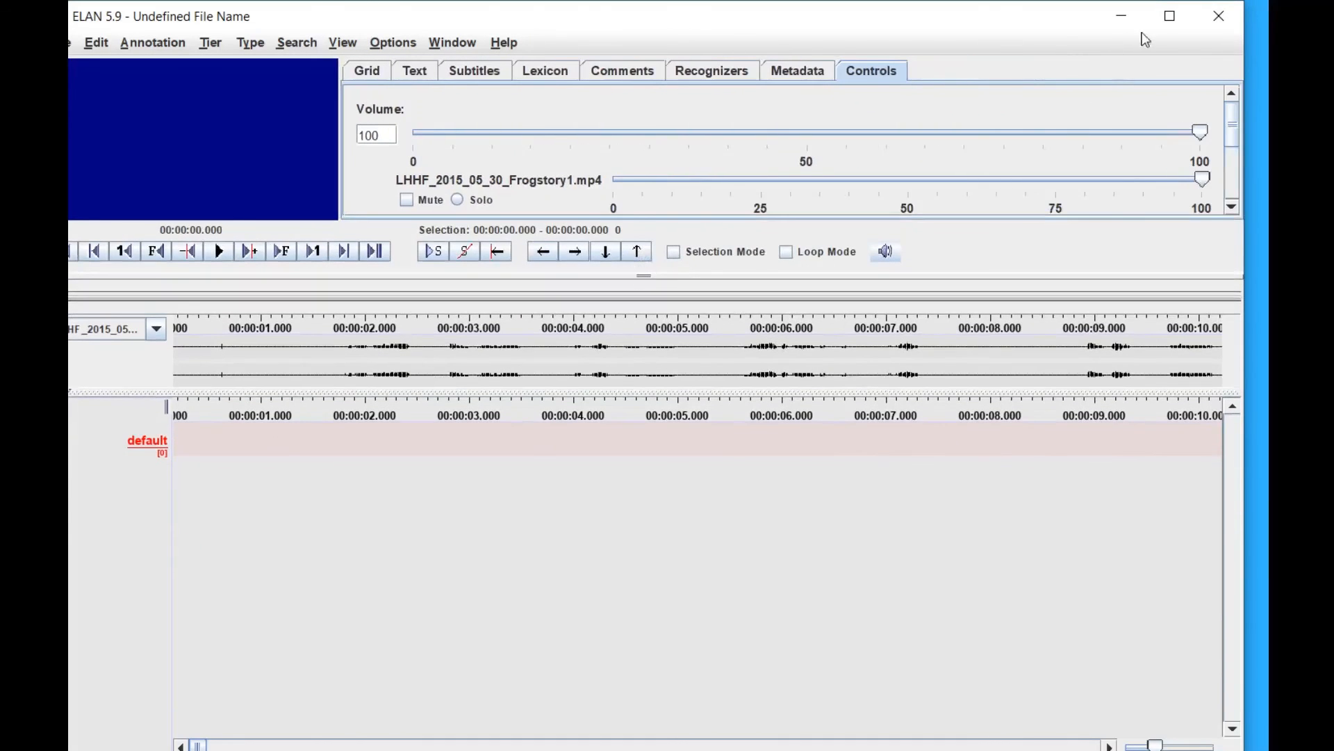
{"action": "left_click", "coordinate": [1169, 15]}
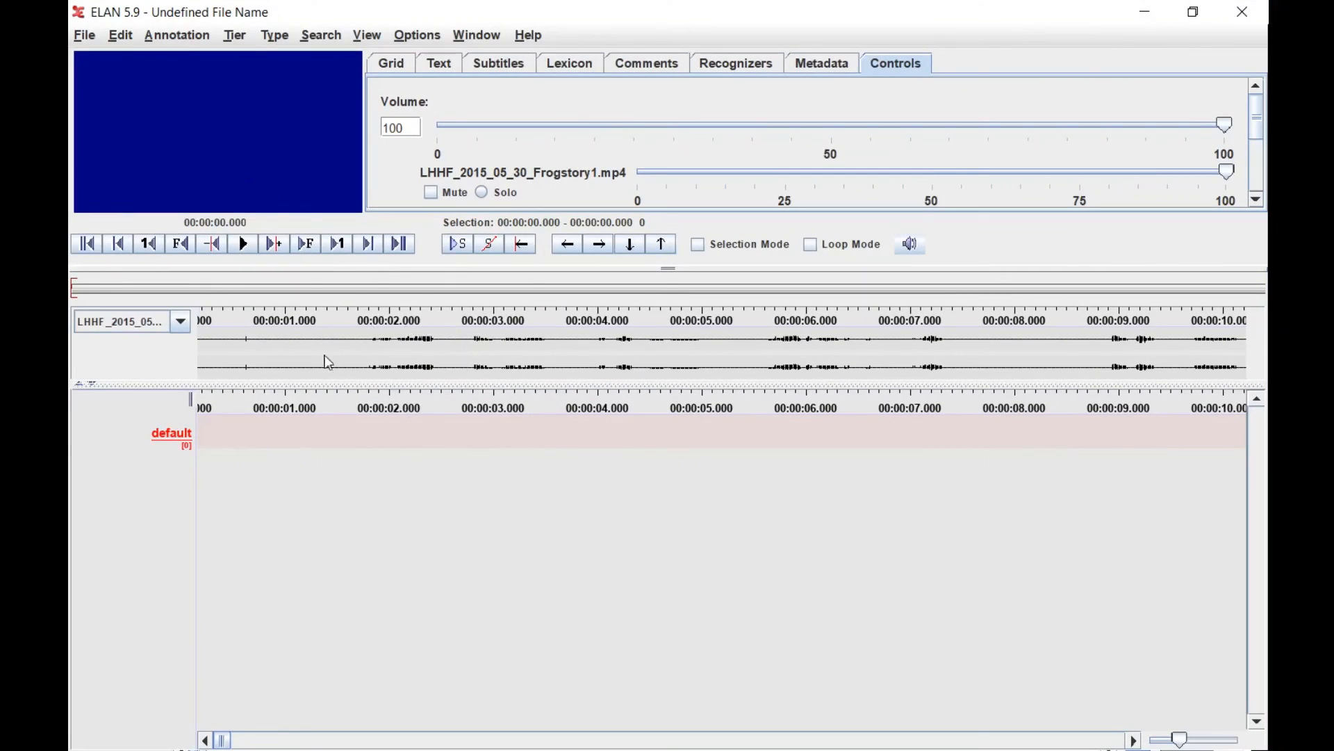
{"action": "left_click", "coordinate": [321, 357]}
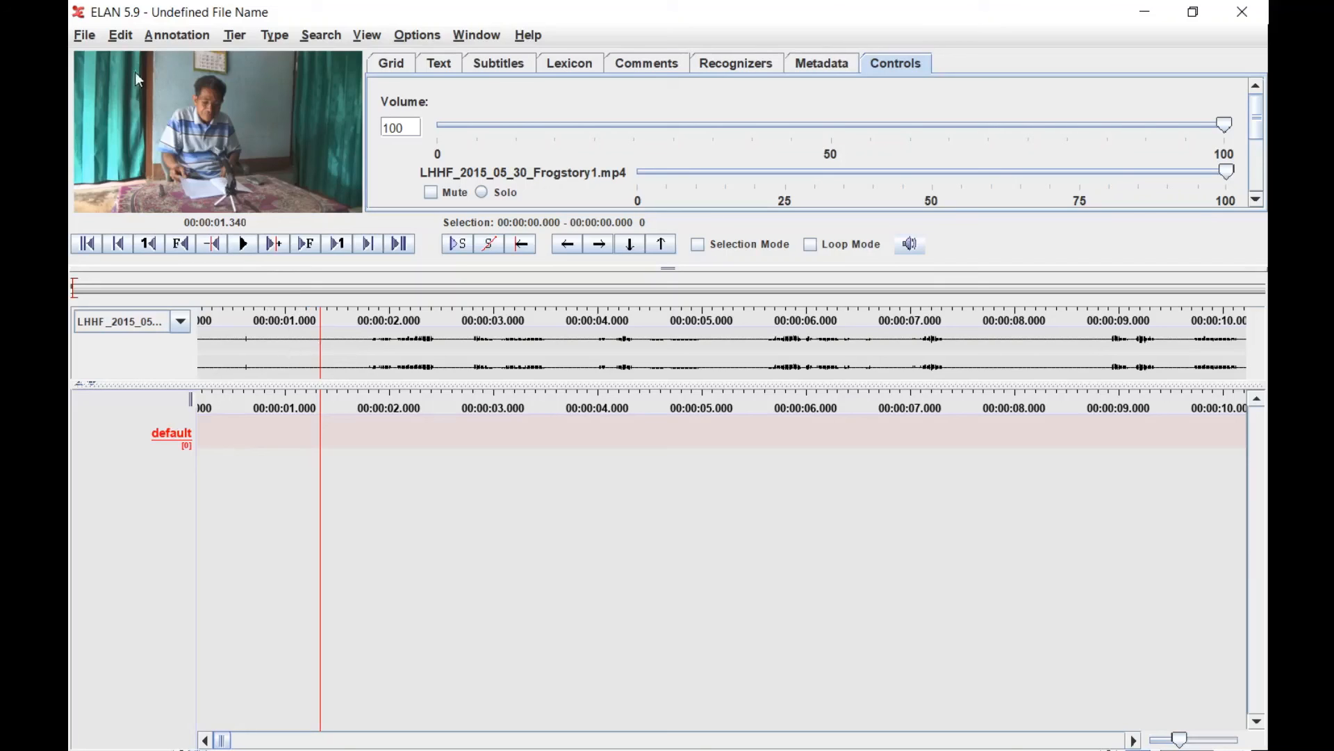
Import the FLEx file Frogstory_glossed.flextext with phrase as the smallest time-alignable element and tier types created for all basic elements.
{"action": "left_click", "coordinate": [85, 36]}
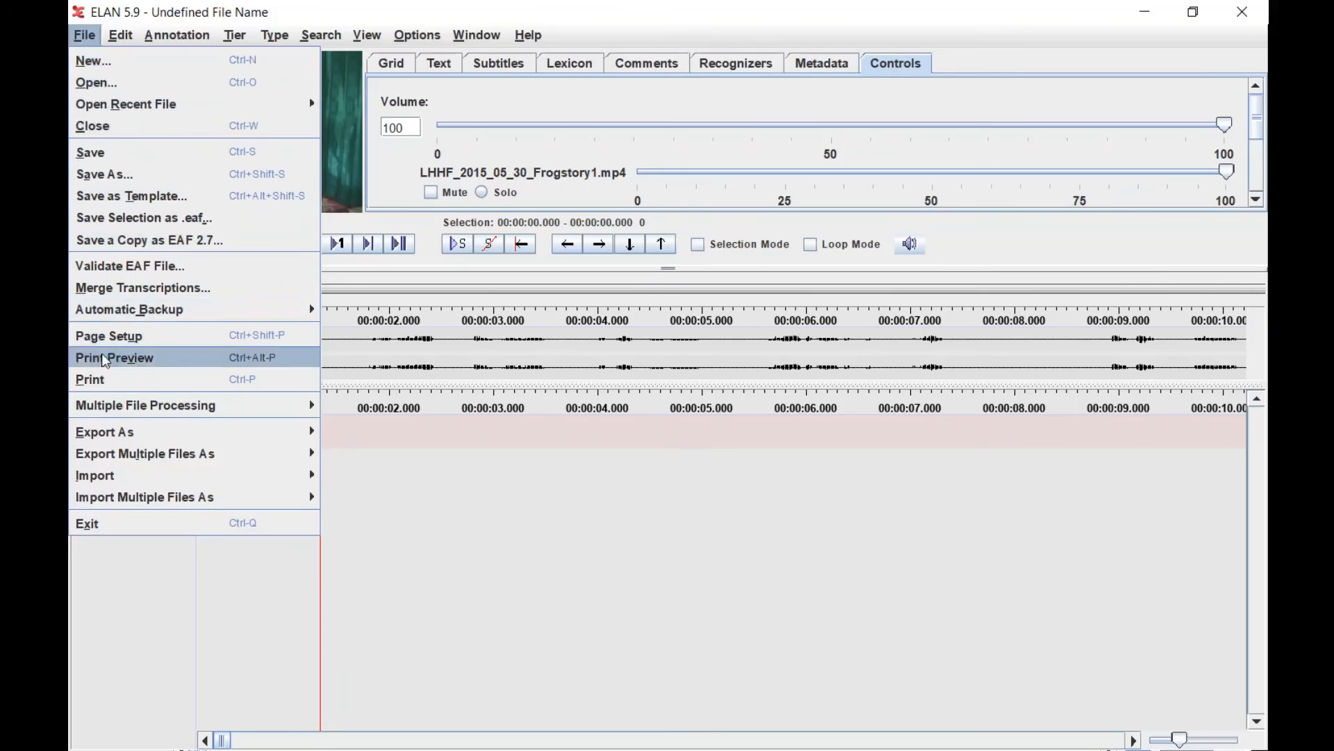
{"action": "mouse_move", "coordinate": [118, 478]}
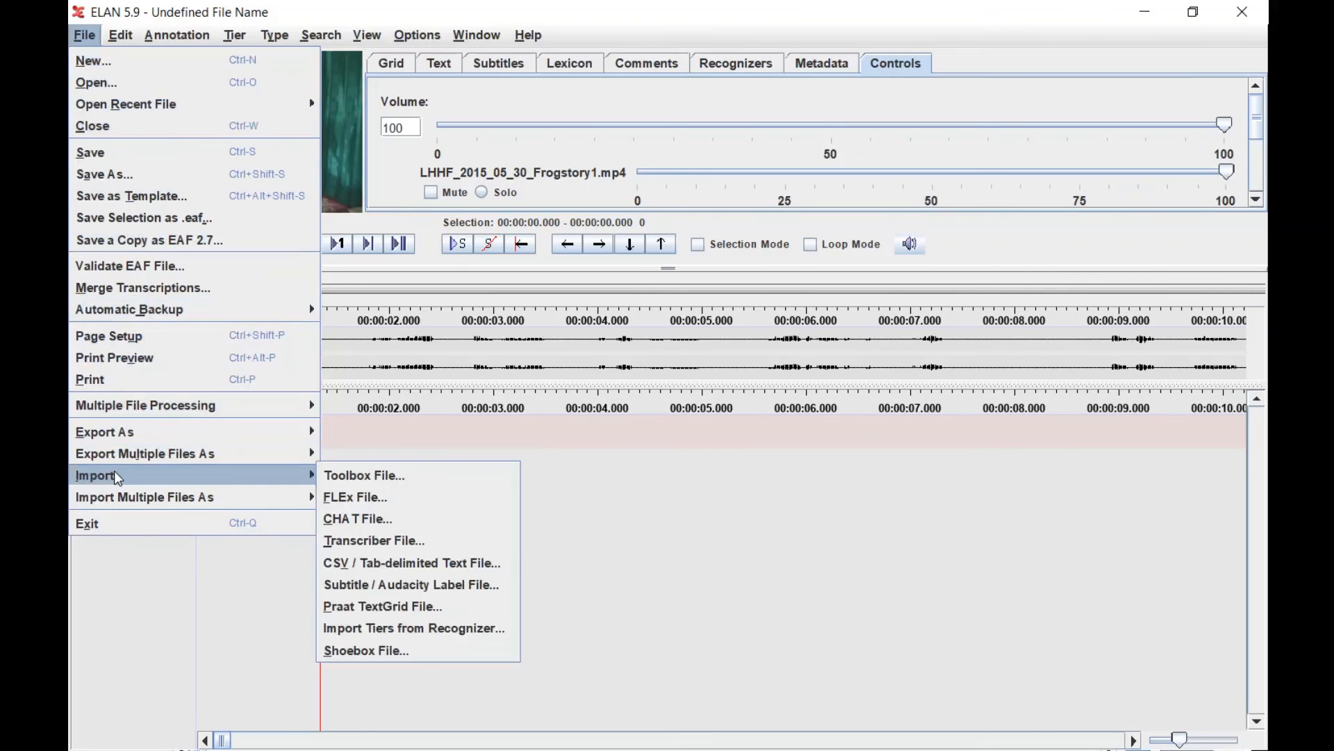
{"action": "left_click", "coordinate": [372, 498]}
{"action": "left_click", "coordinate": [819, 203]}
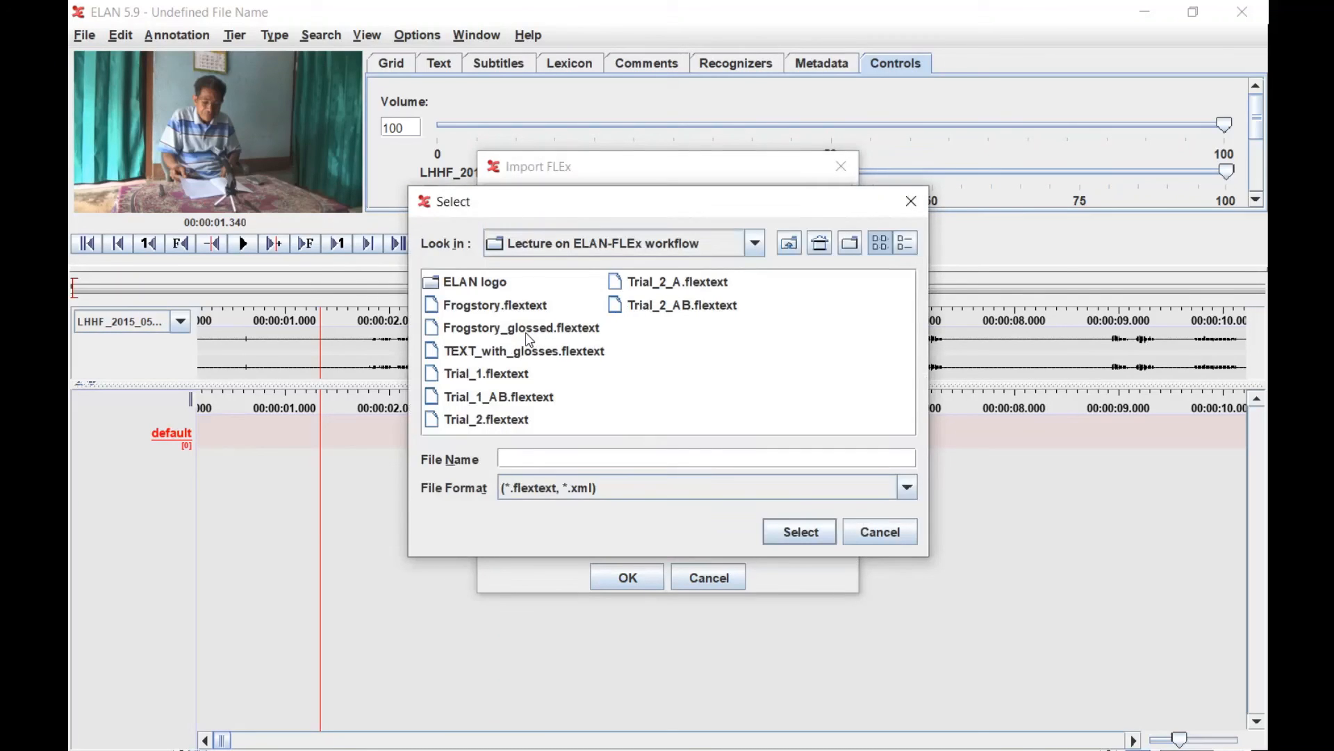
{"action": "left_click", "coordinate": [528, 332]}
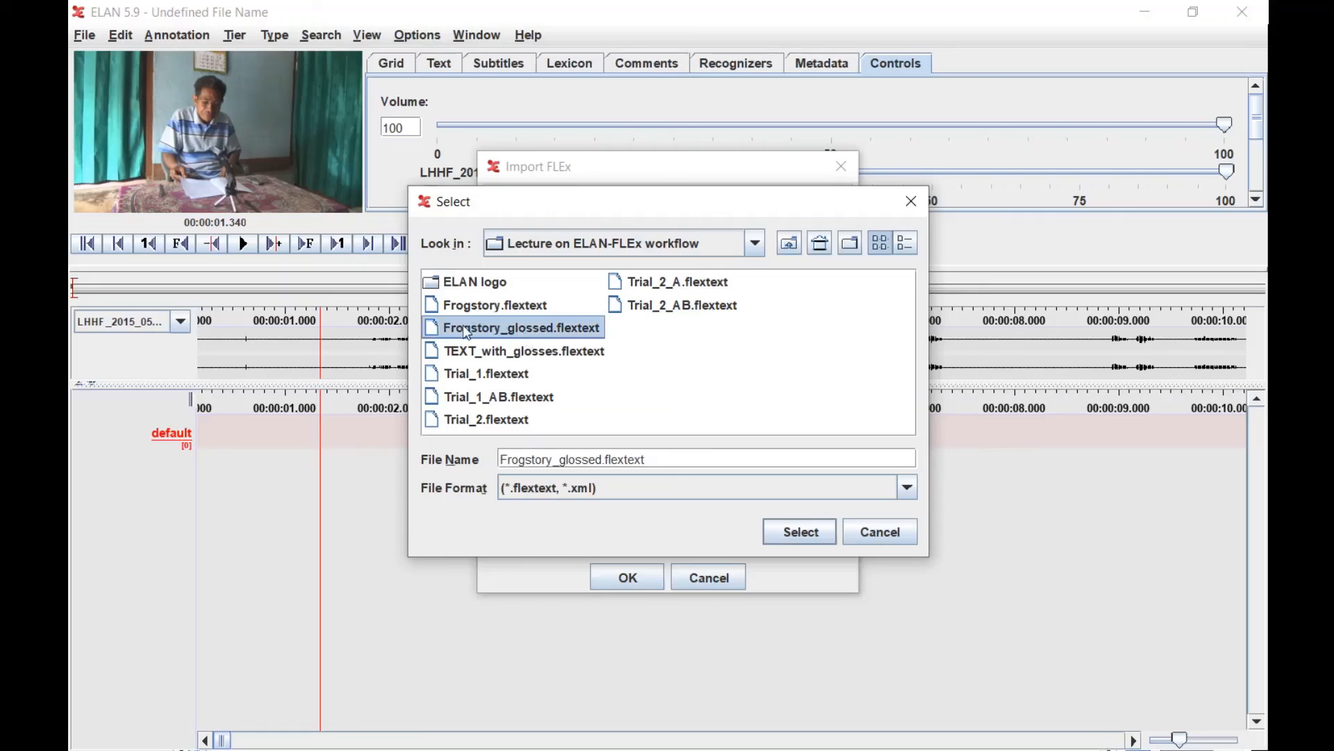
{"action": "left_click", "coordinate": [806, 539]}
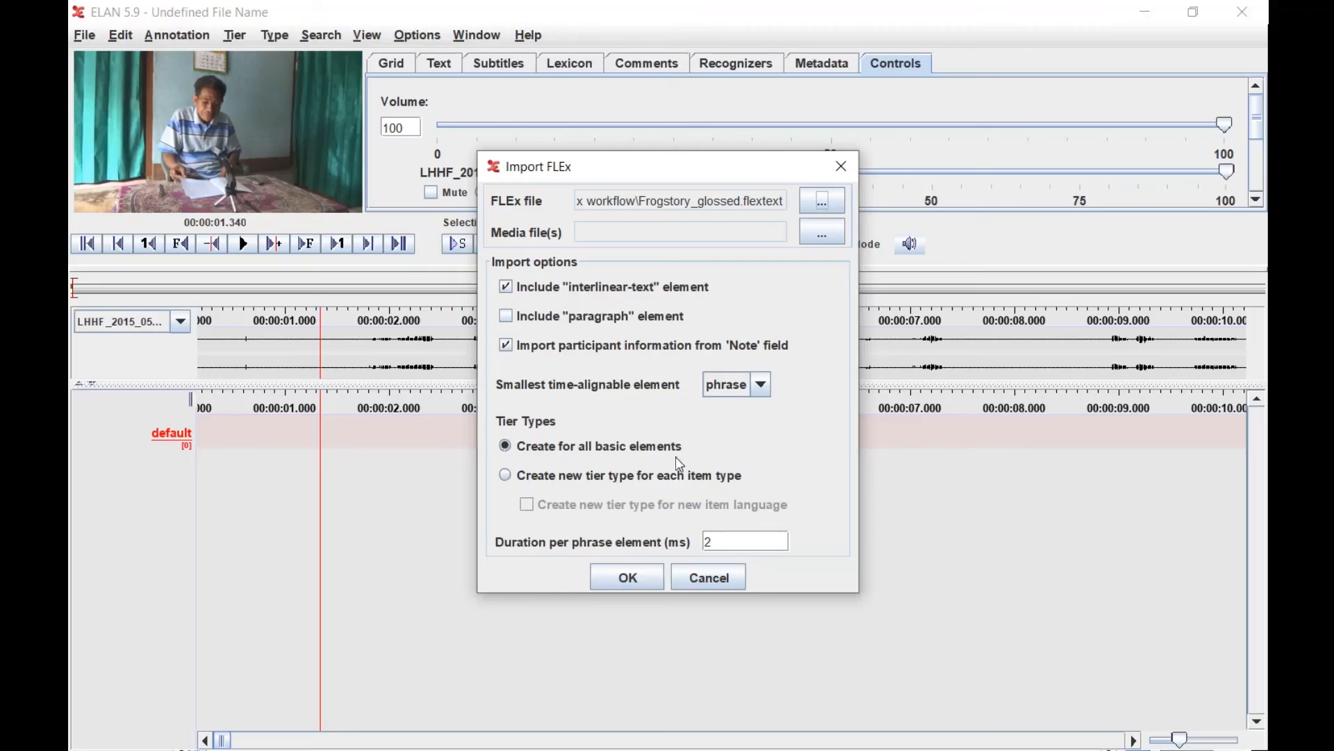
{"action": "left_click", "coordinate": [656, 581]}
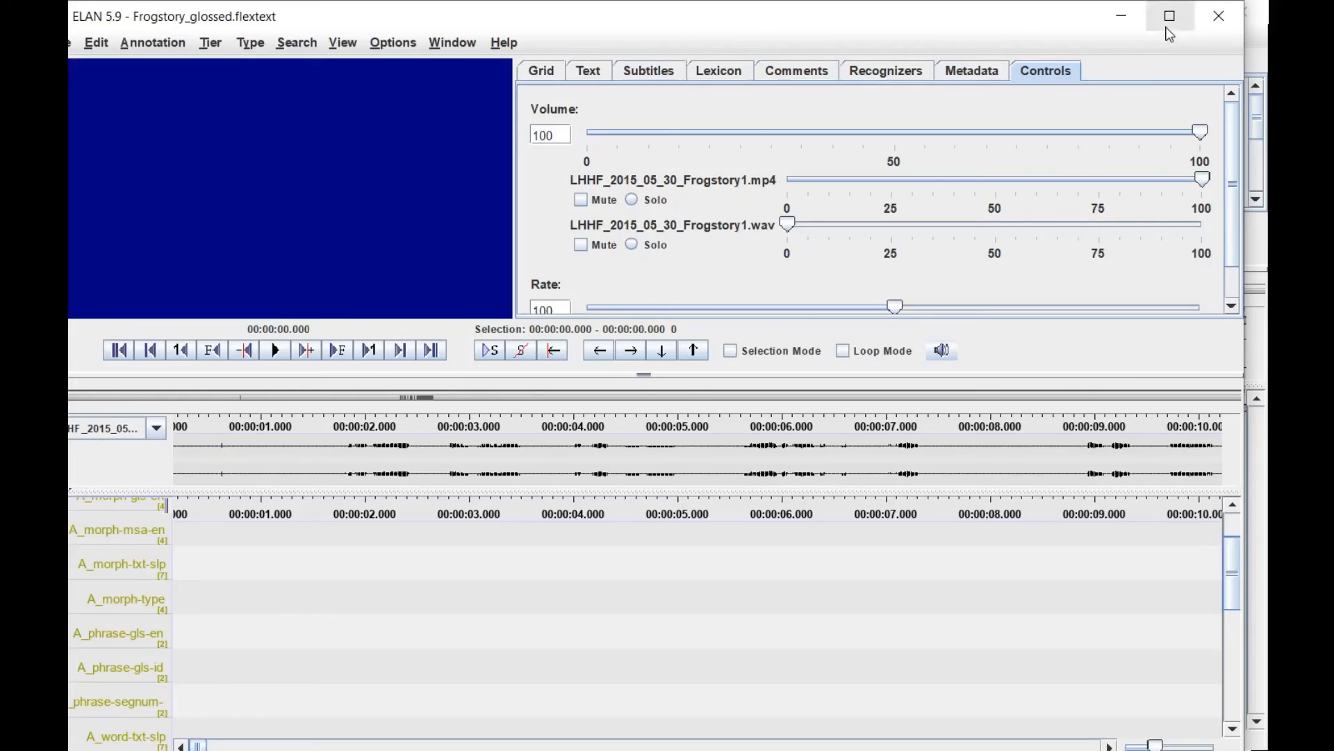
Maximize the imported transcription's window and enlarge the tier area by shrinking the video and waveform areas and widening the tier names.
{"action": "left_click", "coordinate": [1168, 30]}
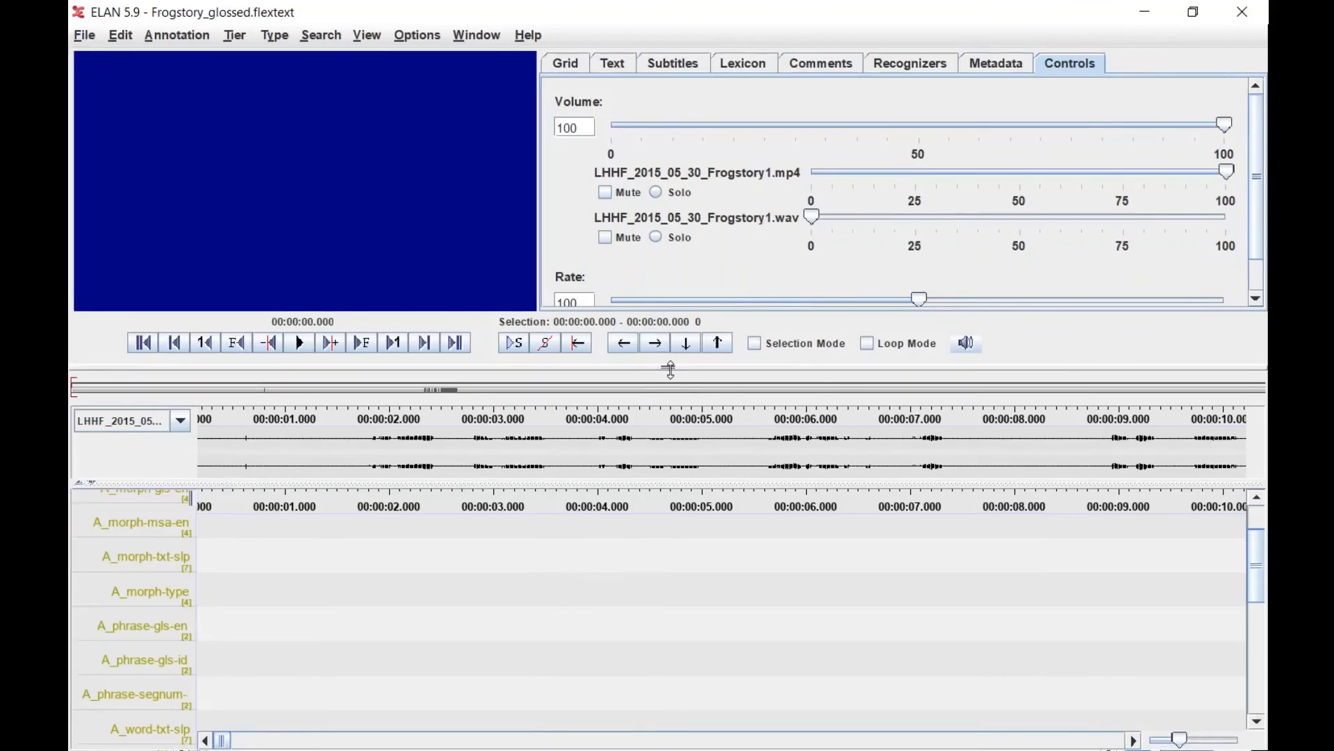
{"action": "left_click_drag", "start_coordinate": [671, 369], "coordinate": [668, 299]}
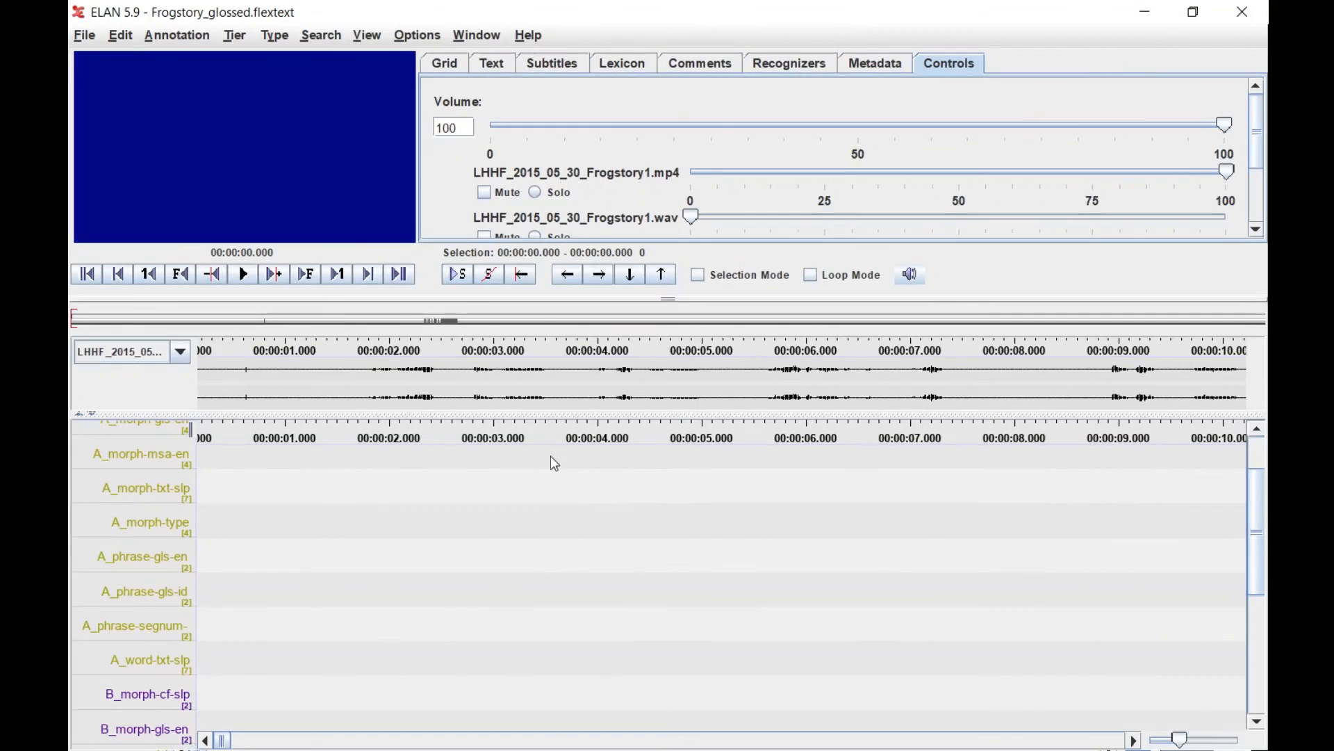
{"action": "left_click_drag", "start_coordinate": [193, 431], "coordinate": [226, 431]}
{"action": "scroll", "coordinate": [182, 534], "scroll_direction": "up", "scroll_amount": 2}
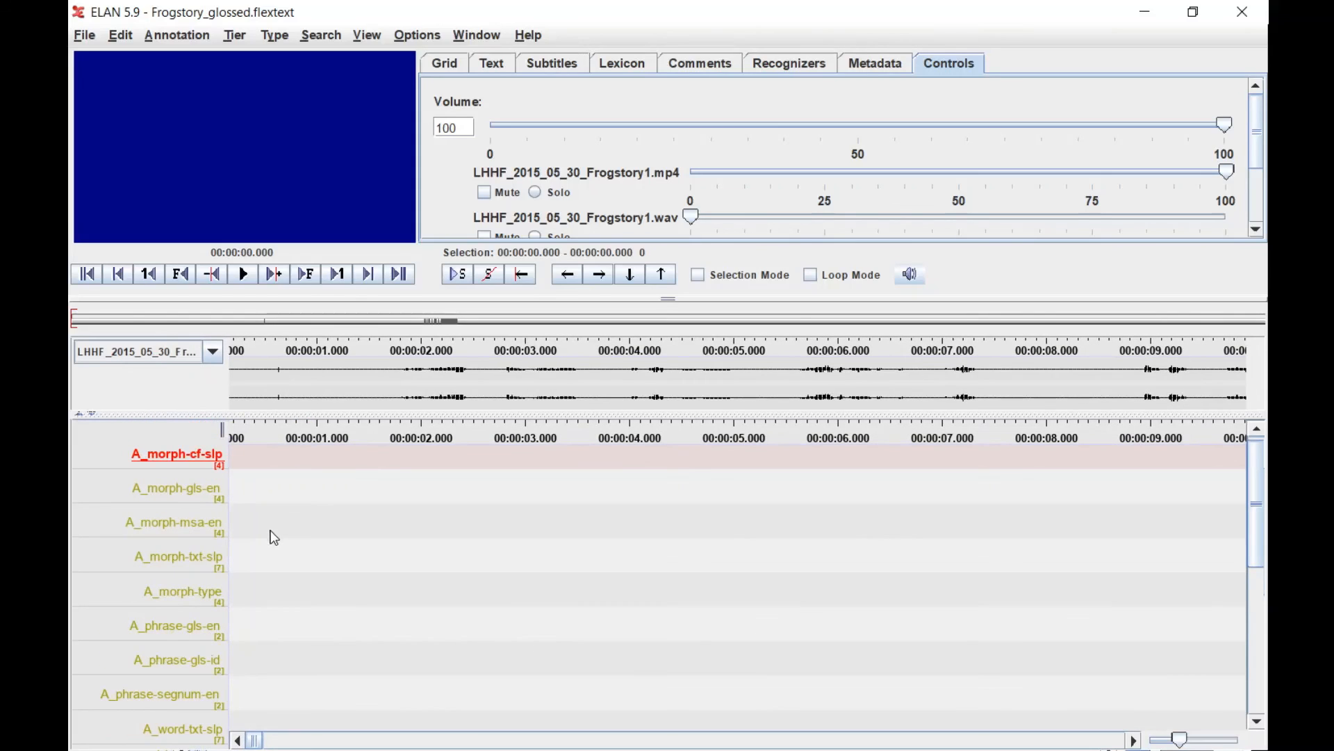
{"action": "scroll", "coordinate": [285, 615], "scroll_direction": "down", "scroll_amount": 1}
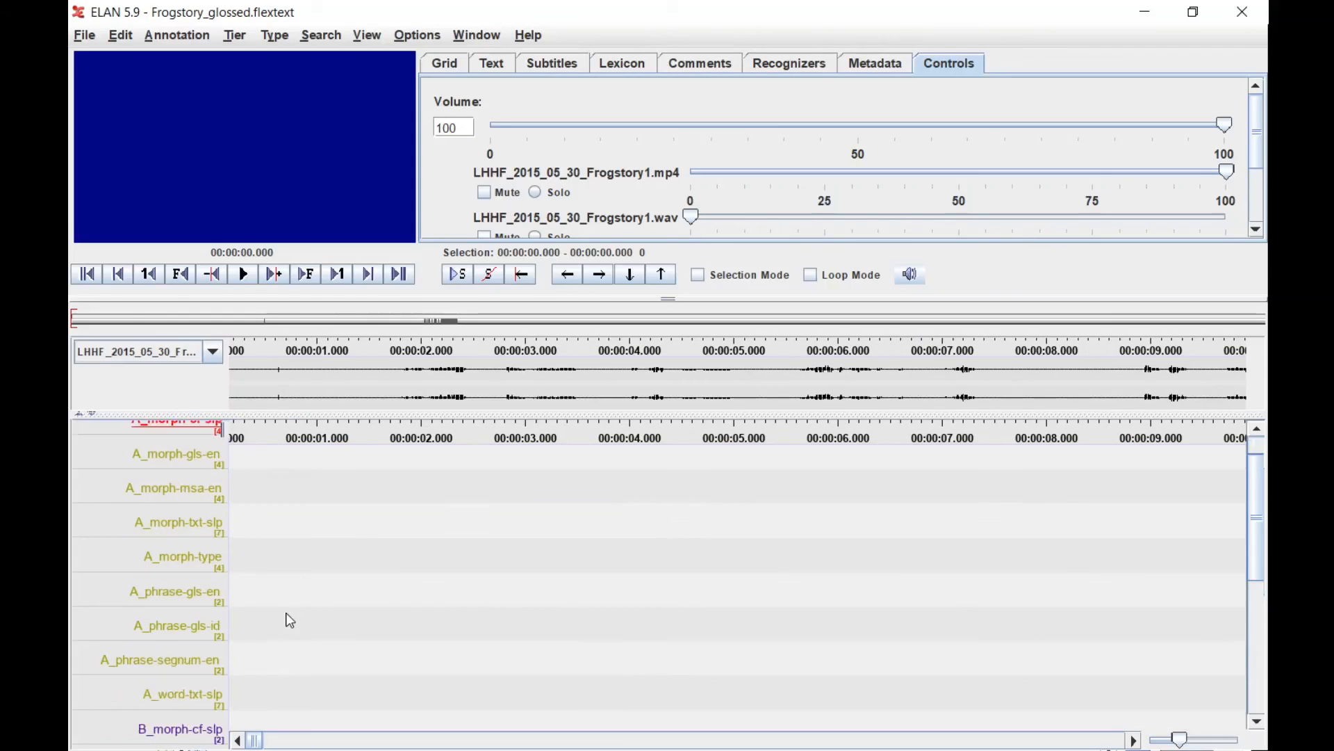
{"action": "left_click_drag", "start_coordinate": [474, 415], "coordinate": [483, 362]}
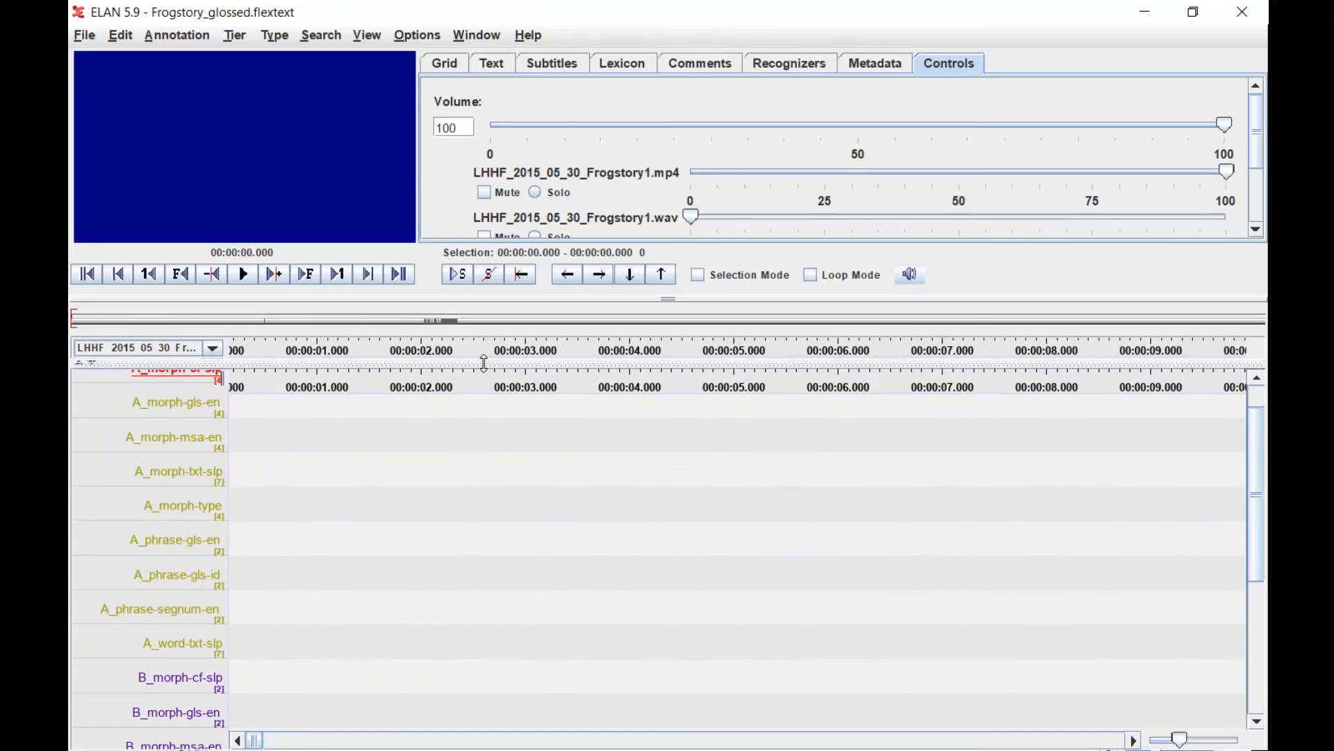
{"action": "left_click_drag", "start_coordinate": [668, 299], "coordinate": [656, 216]}
{"action": "left_click", "coordinate": [661, 306]}
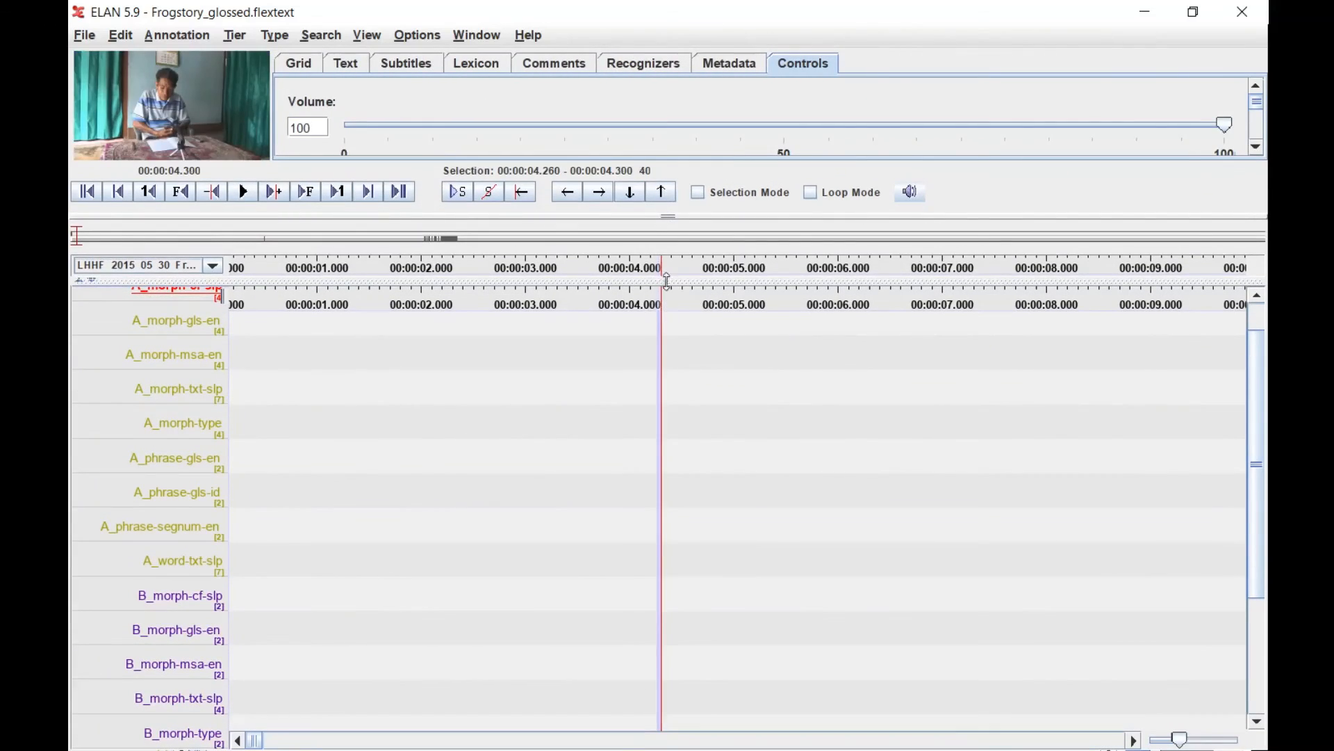
{"action": "left_click_drag", "start_coordinate": [667, 281], "coordinate": [666, 323]}
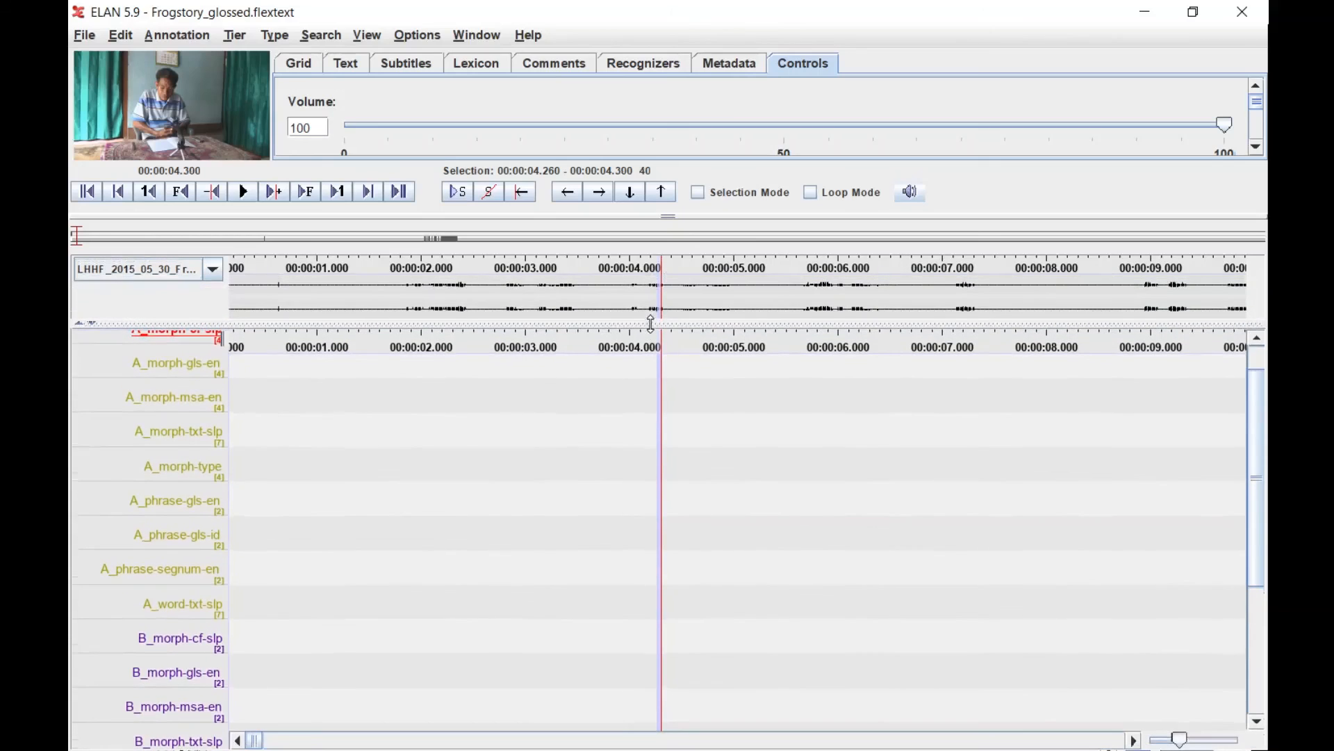
{"action": "scroll", "coordinate": [186, 515], "scroll_direction": "up", "scroll_amount": 1}
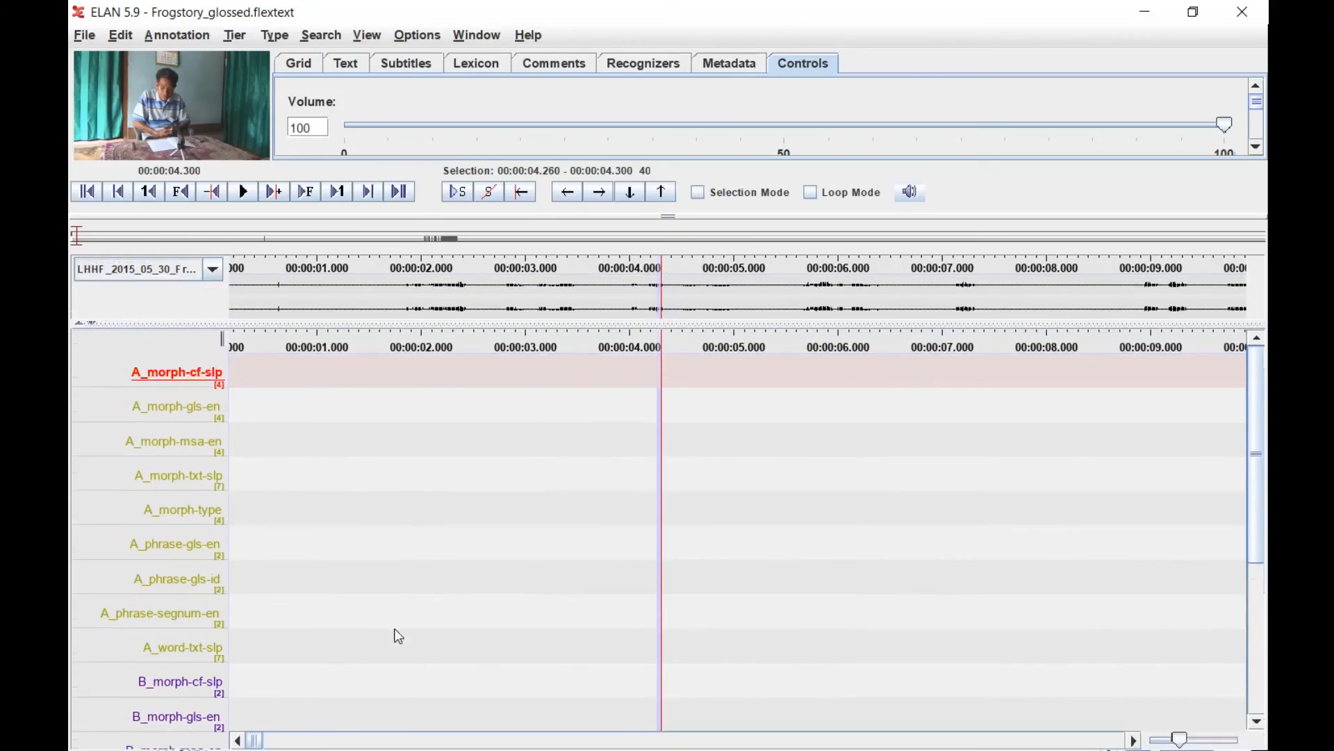
Sort the tiers by hierarchy and move A_phrase-gls-en and A_phrase-gls-id below speaker A's morpheme tiers.
{"action": "left_click", "coordinate": [1140, 746]}
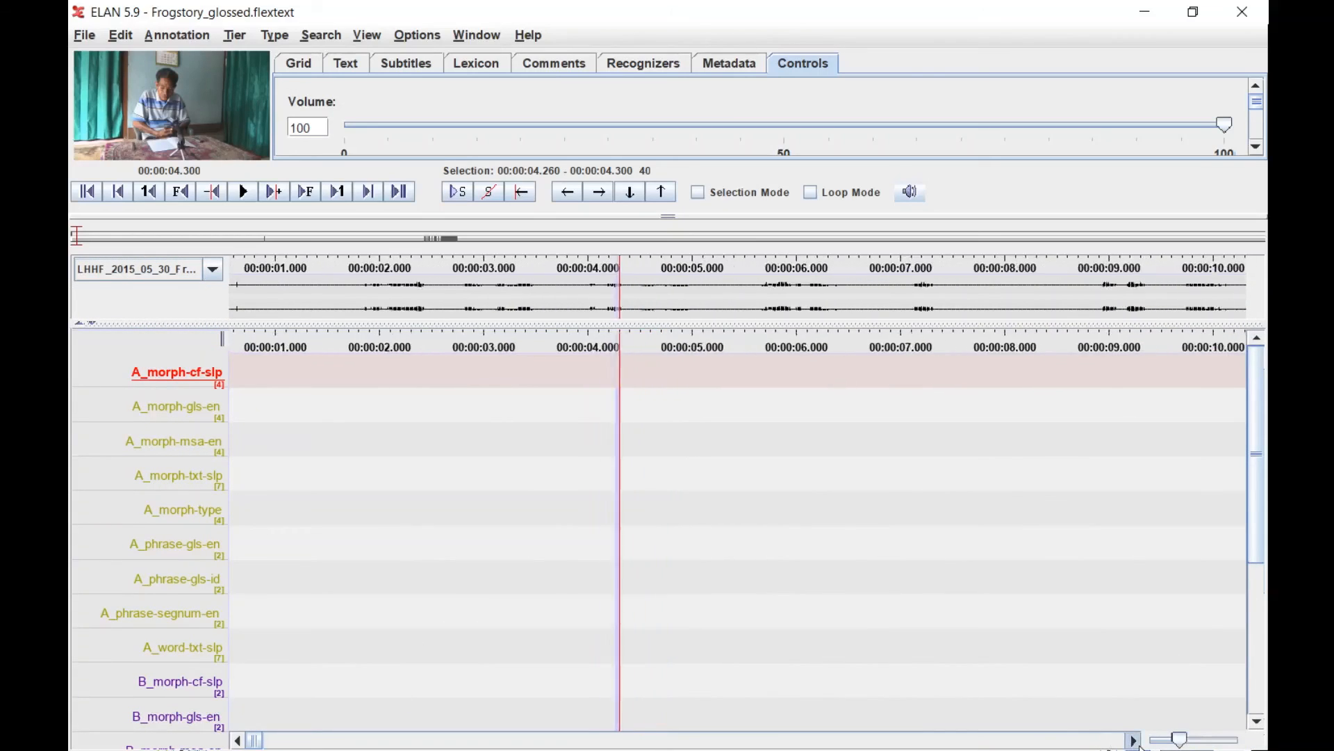
{"action": "left_click_drag", "start_coordinate": [257, 742], "coordinate": [508, 747]}
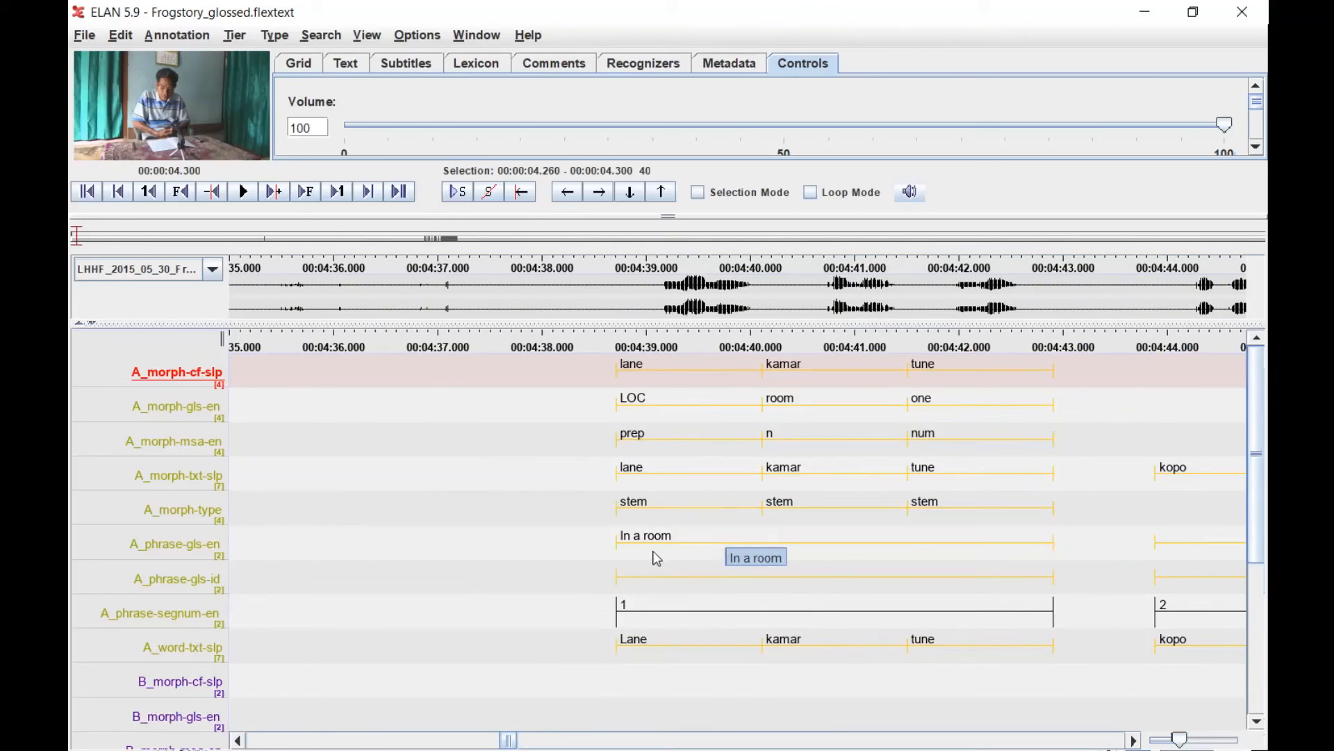
{"action": "mouse_move", "coordinate": [139, 406]}
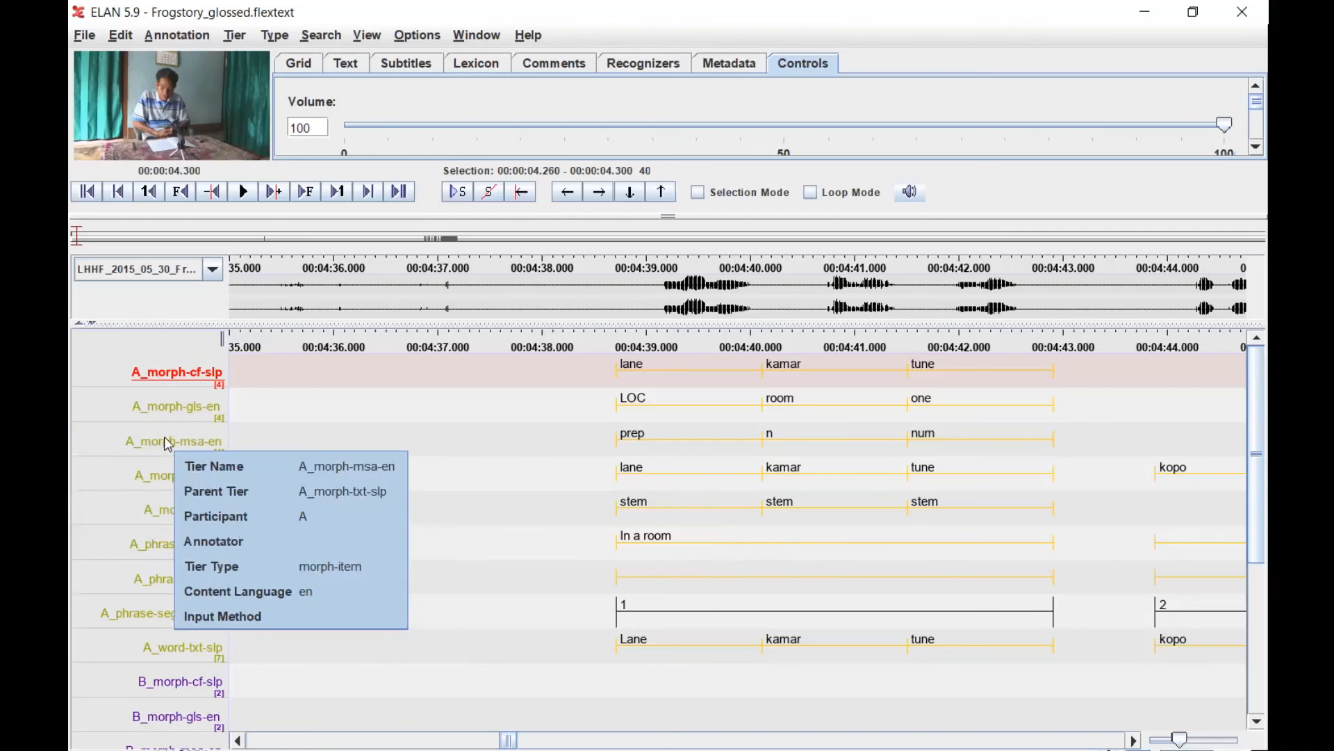
{"action": "right_click", "coordinate": [168, 444]}
{"action": "mouse_move", "coordinate": [417, 511]}
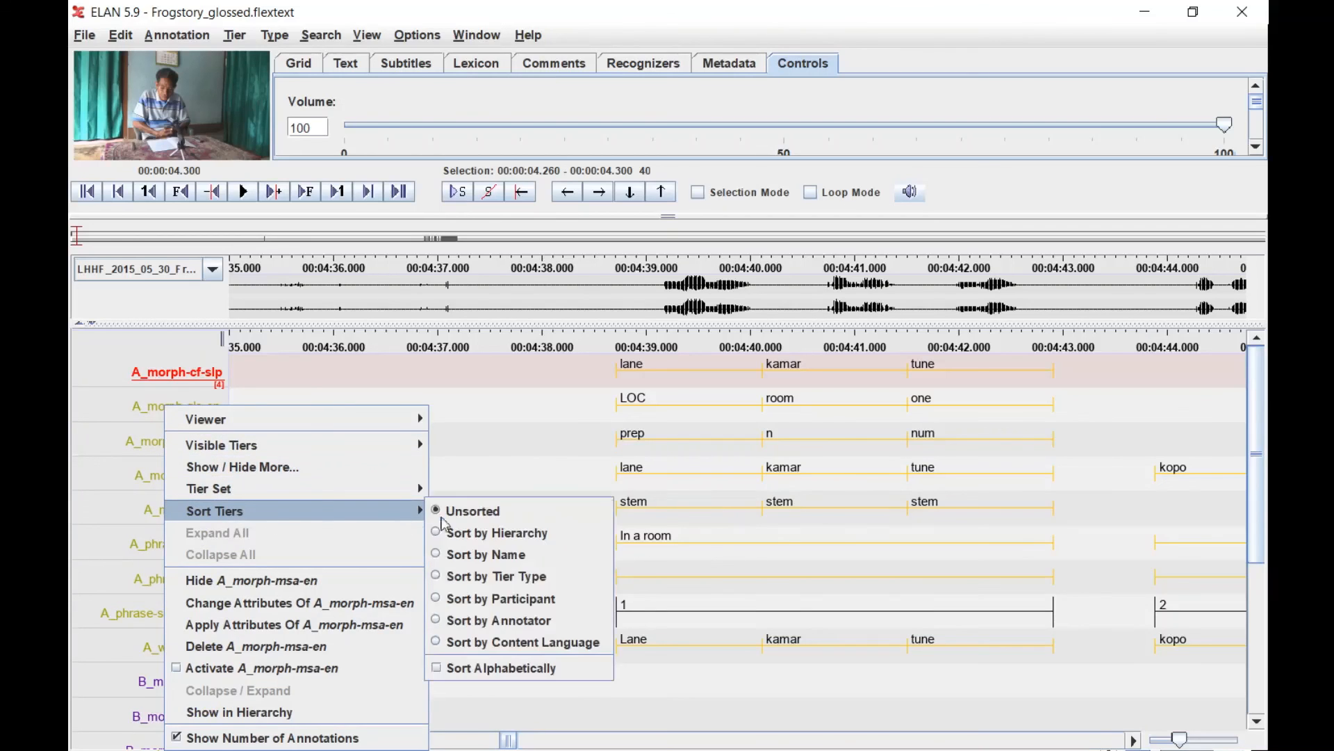
{"action": "left_click", "coordinate": [489, 539]}
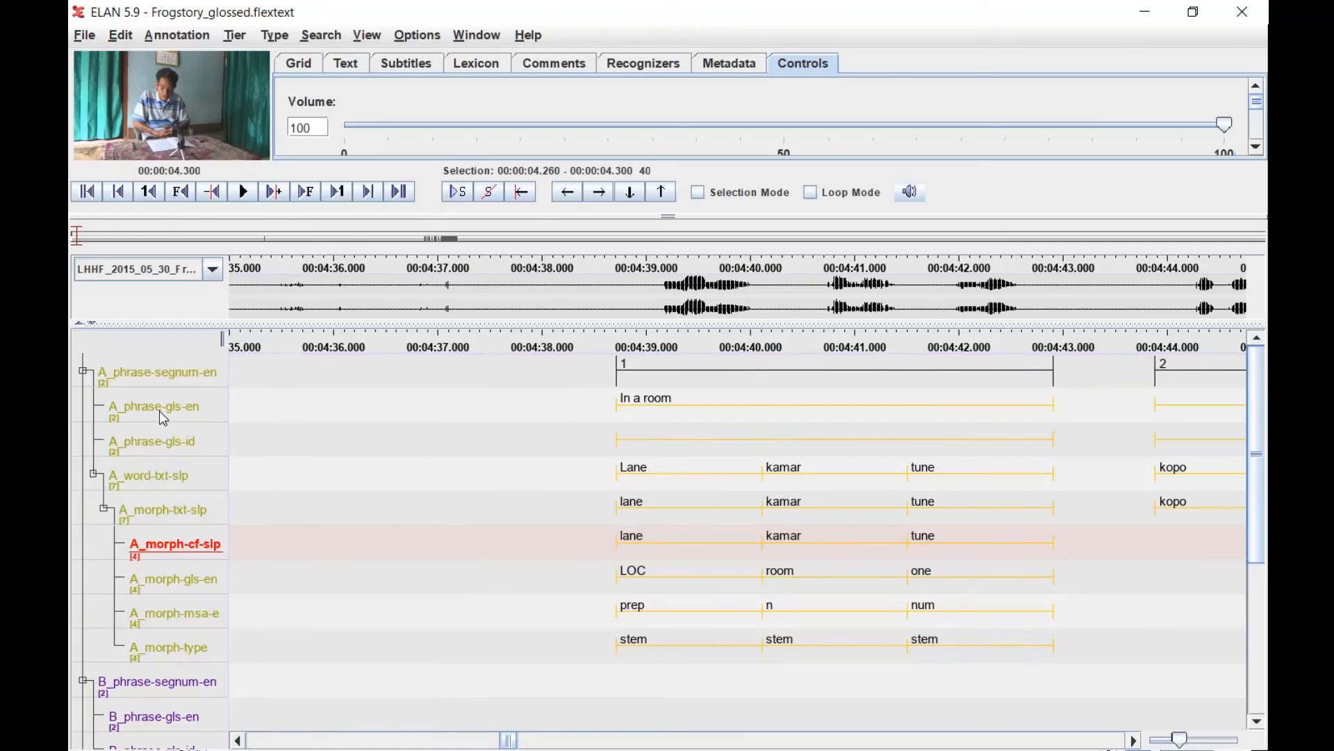
{"action": "left_click_drag", "start_coordinate": [122, 410], "coordinate": [122, 676]}
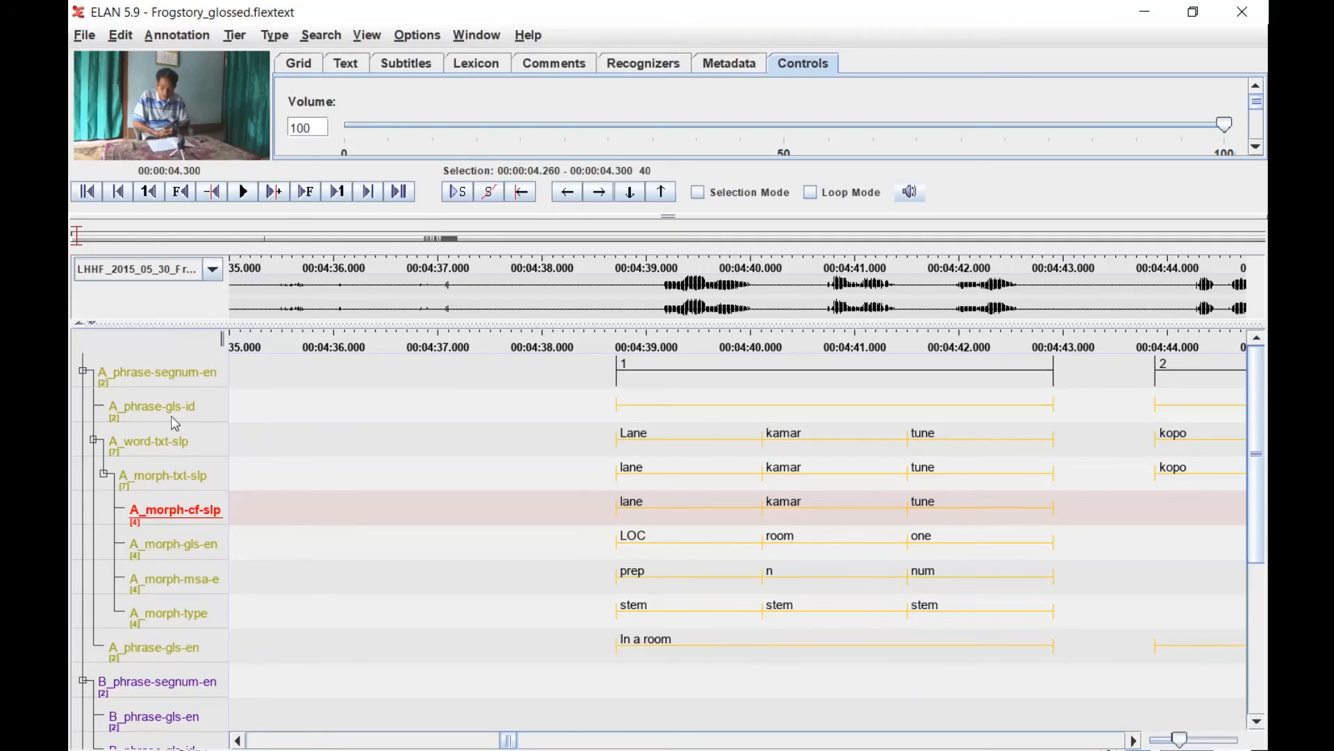
{"action": "left_click_drag", "start_coordinate": [171, 415], "coordinate": [147, 674]}
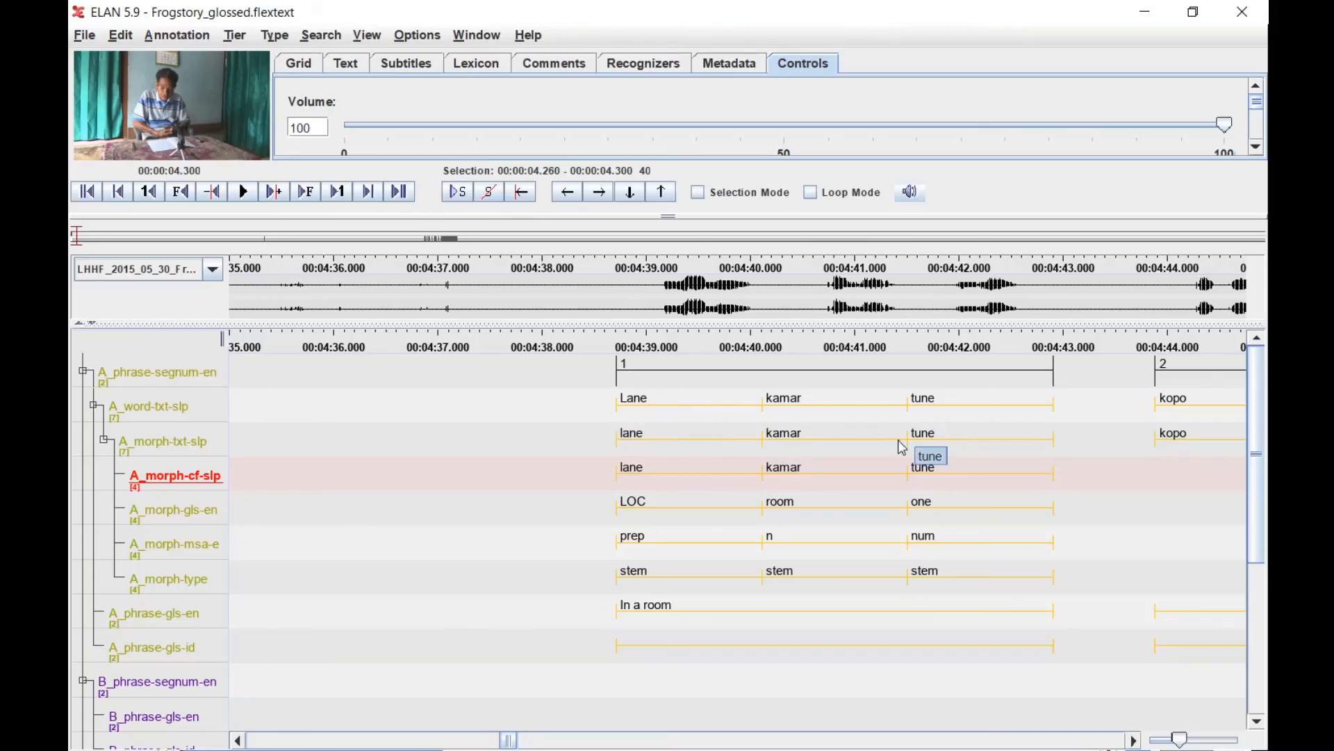
Hide the A_morph-cf-slp and A_morph-type tiers.
{"action": "right_click", "coordinate": [180, 477]}
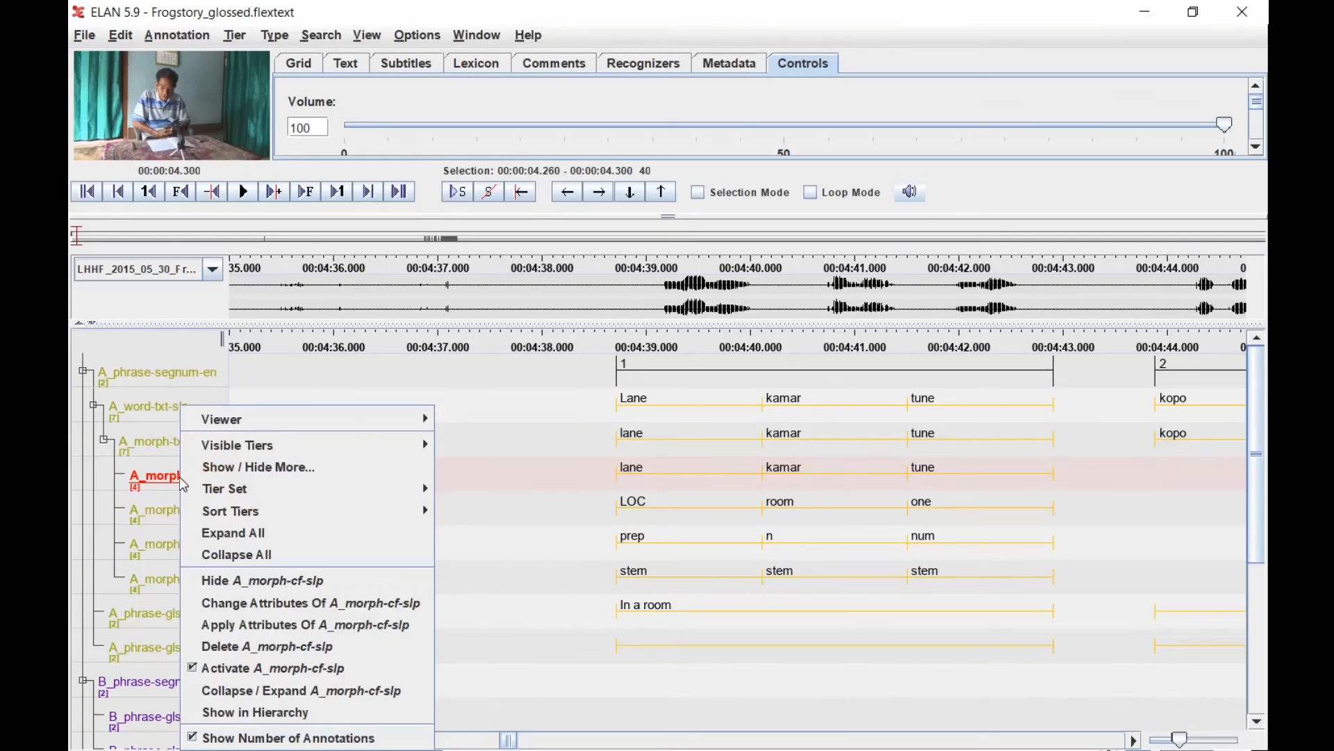
{"action": "left_click", "coordinate": [303, 582]}
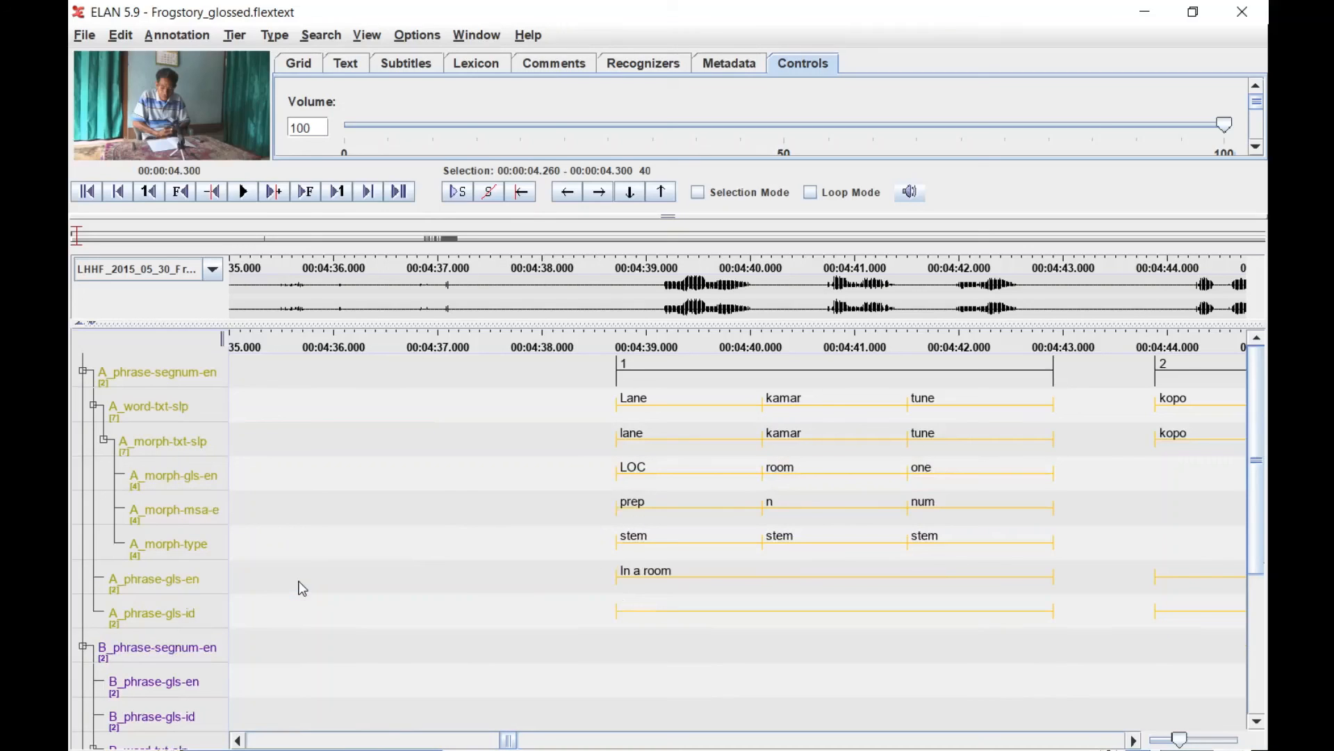
{"action": "right_click", "coordinate": [188, 545]}
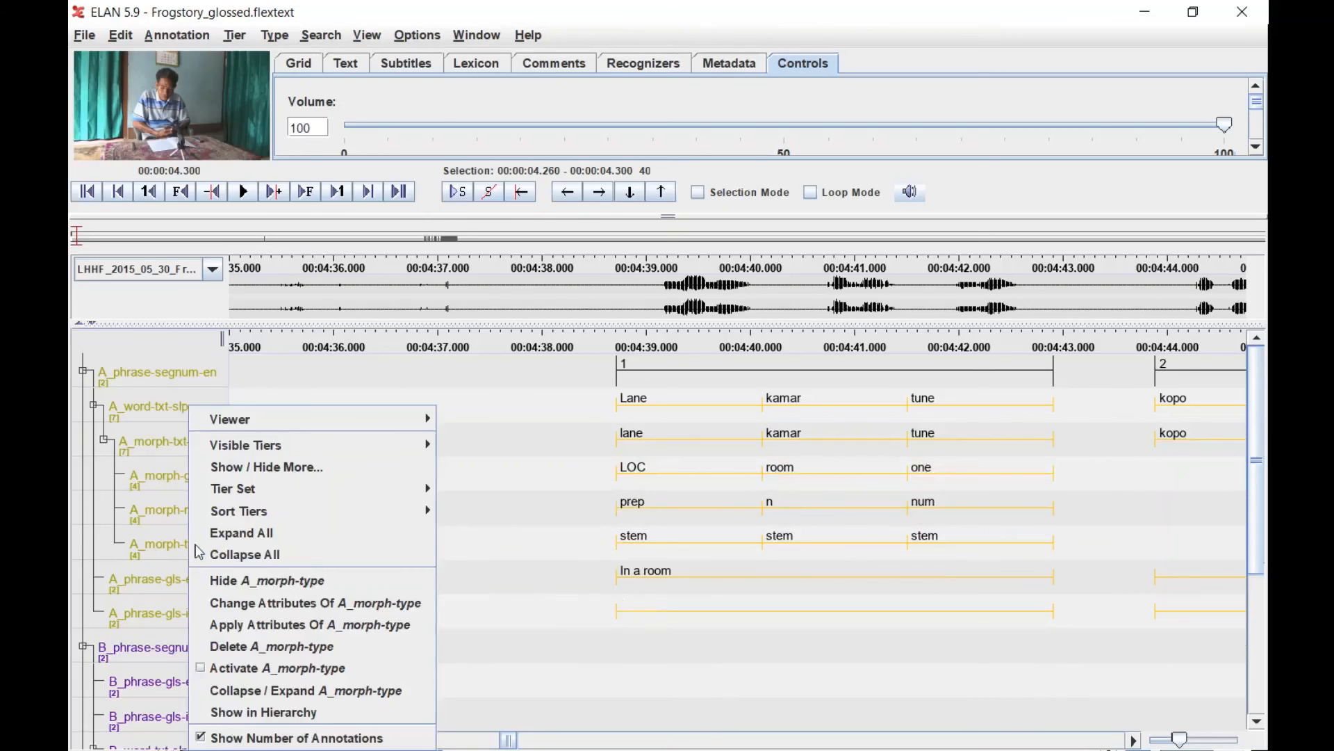
{"action": "left_click", "coordinate": [236, 587]}
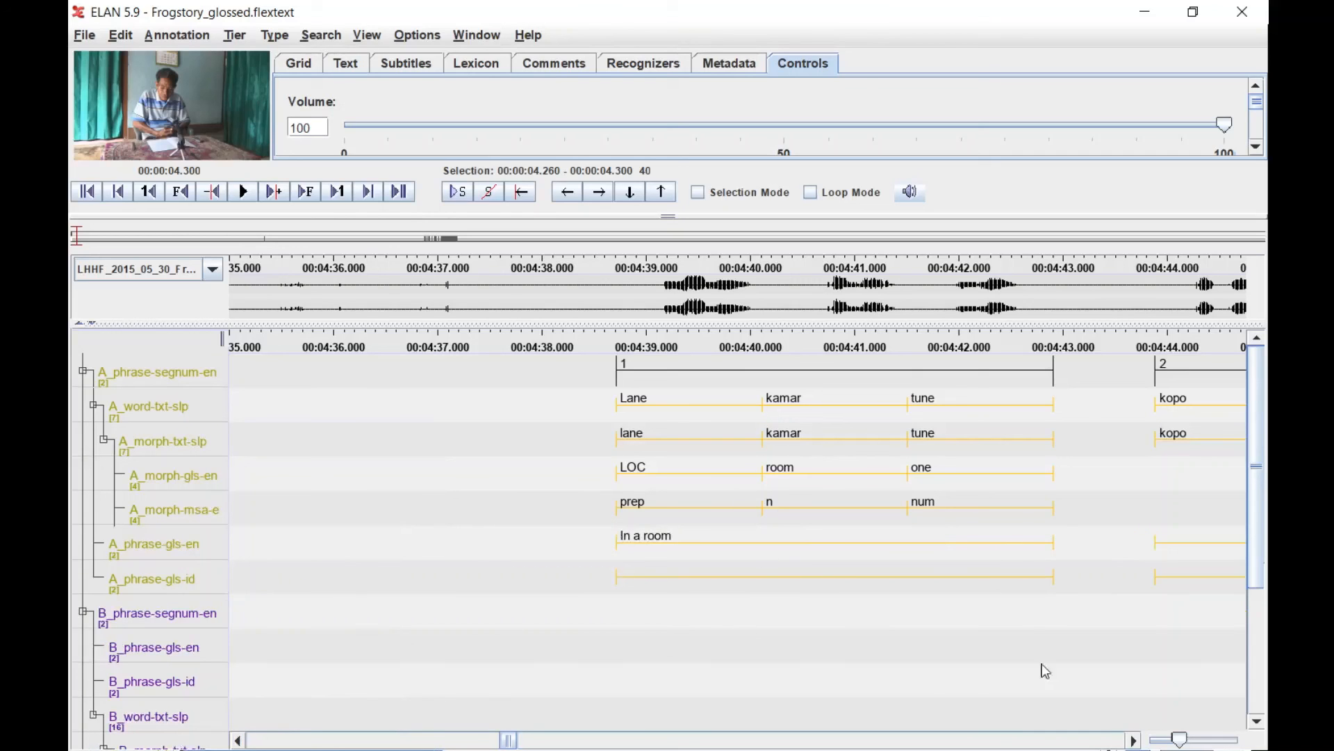
Hide the B_morph-cf-slp and B_morph-type tiers and move B_word-txt-slp with its child tiers directly below B_phrase-segnum-en.
{"action": "left_click_drag", "start_coordinate": [1134, 741], "coordinate": [1134, 741]}
{"action": "scroll", "coordinate": [1102, 726], "scroll_direction": "down", "scroll_amount": 2}
{"action": "scroll", "coordinate": [1101, 725], "scroll_direction": "down", "scroll_amount": 3}
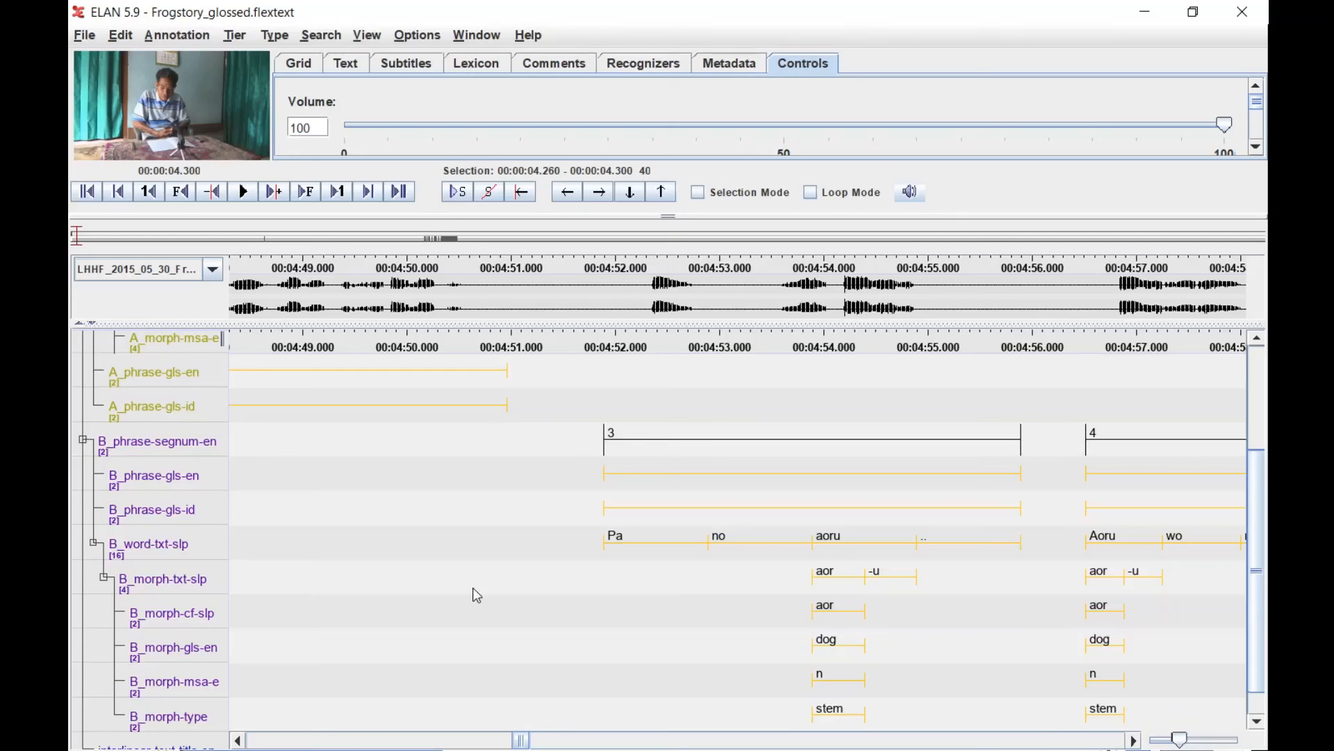
{"action": "scroll", "coordinate": [210, 595], "scroll_direction": "down", "scroll_amount": 1}
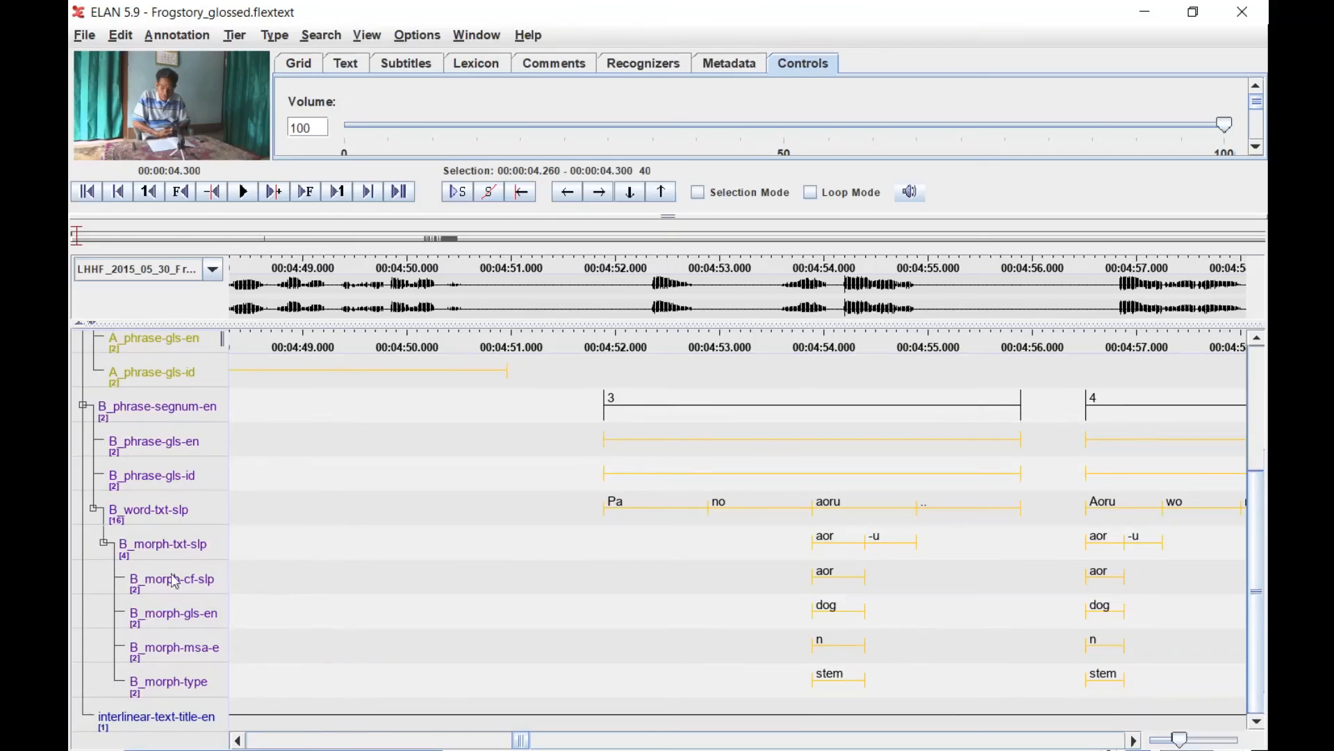
{"action": "right_click", "coordinate": [178, 591]}
{"action": "left_click", "coordinate": [221, 581]}
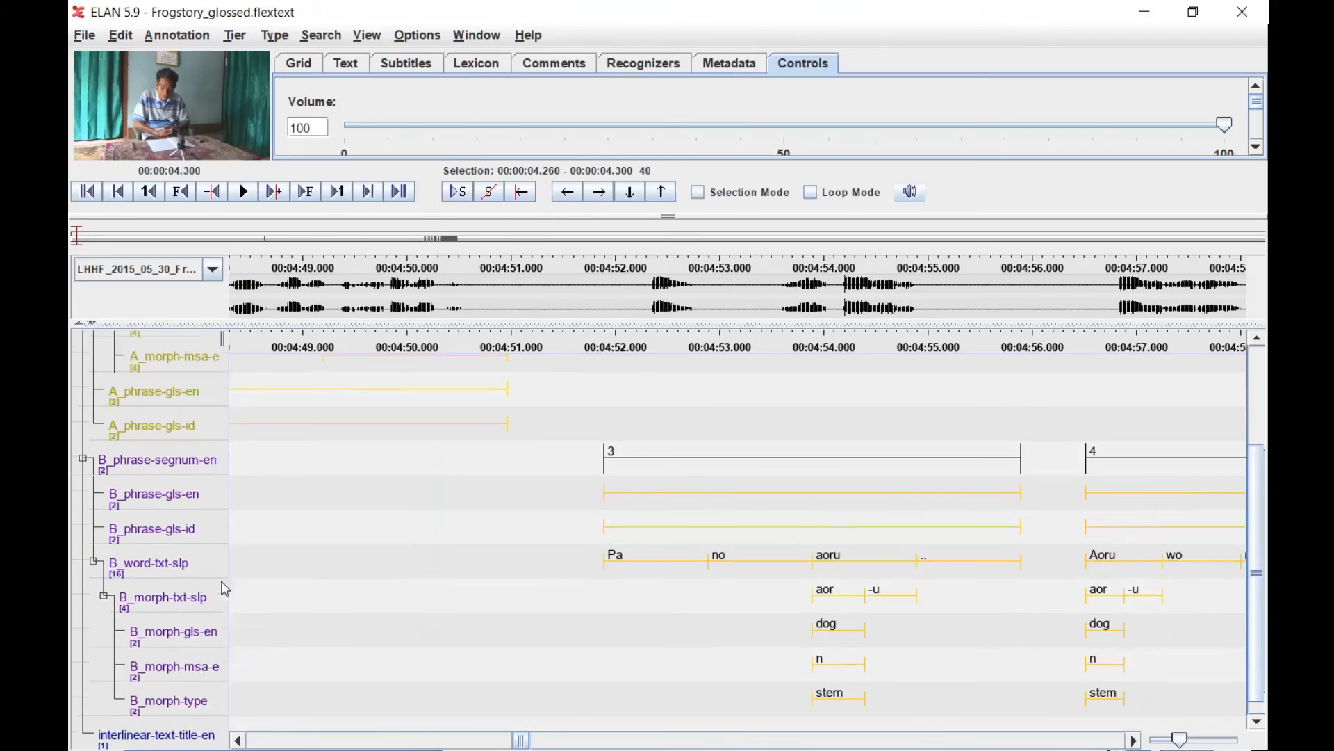
{"action": "right_click", "coordinate": [182, 710]}
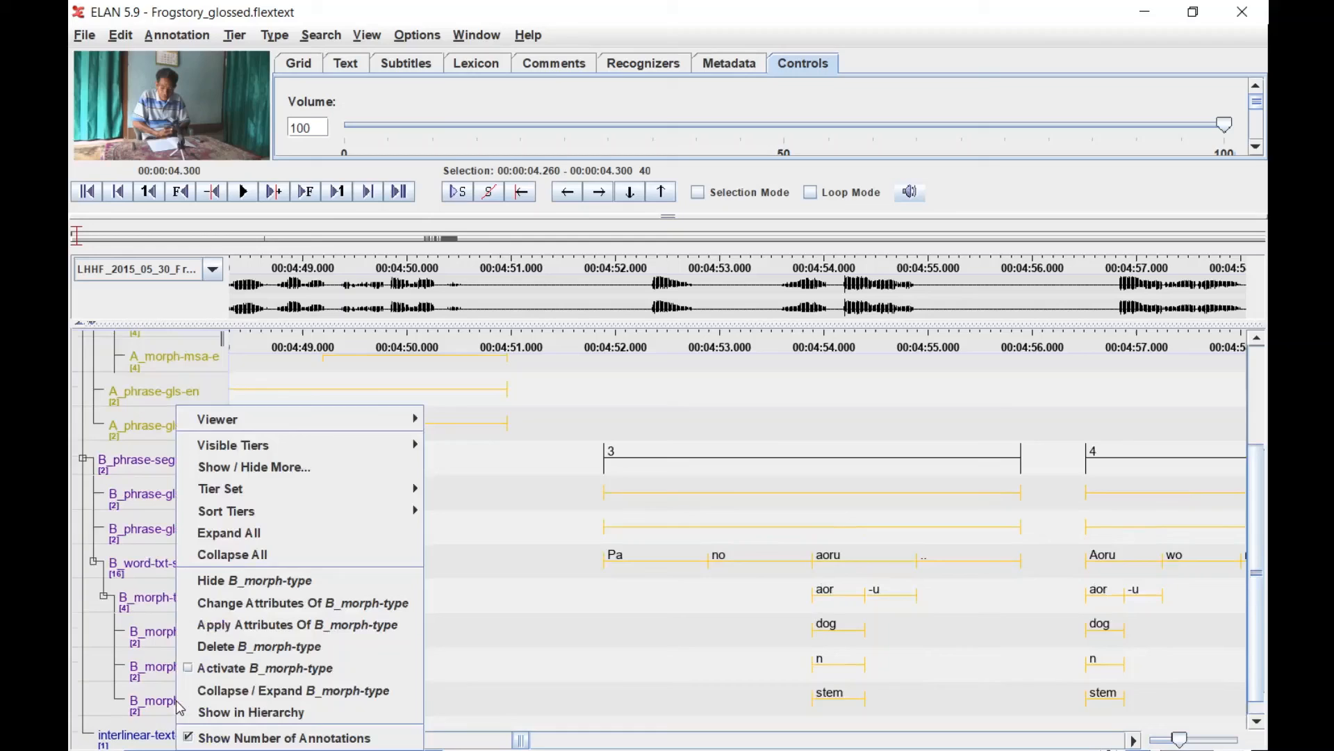
{"action": "left_click", "coordinate": [236, 578]}
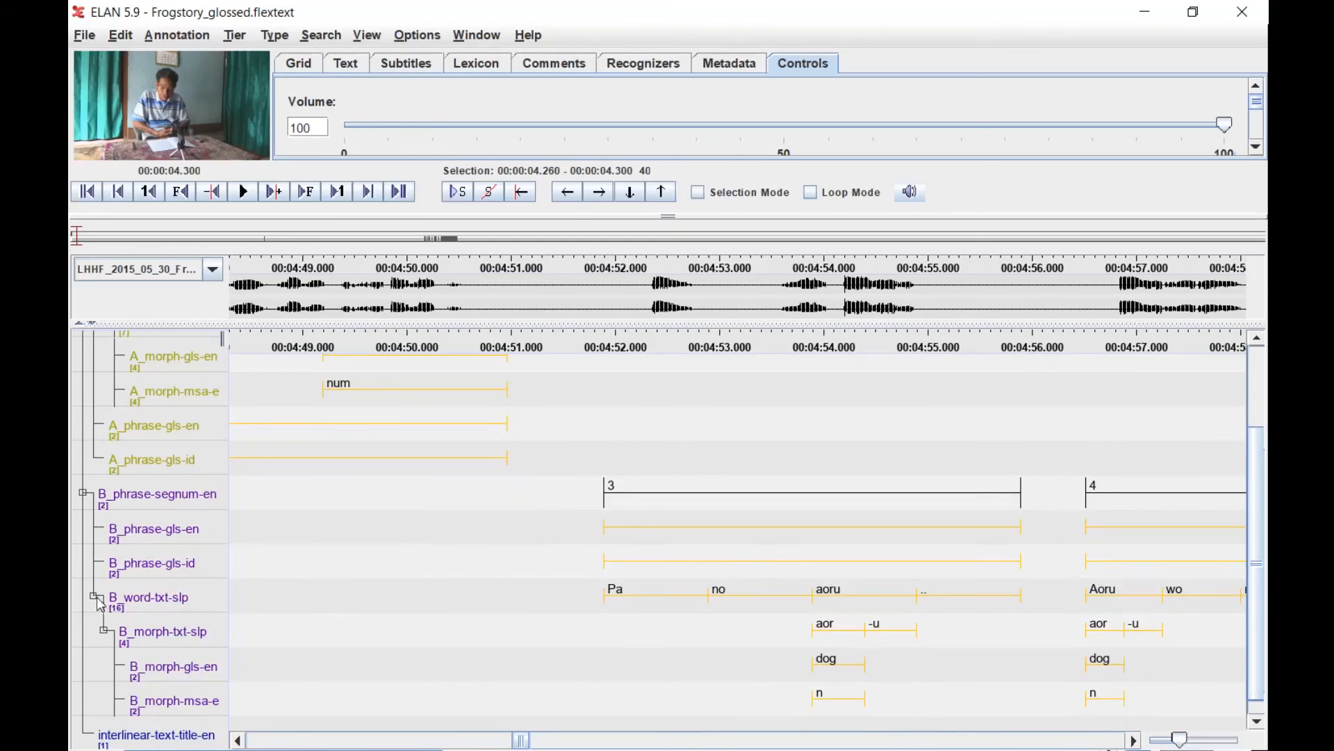
{"action": "left_click_drag", "start_coordinate": [145, 603], "coordinate": [152, 534]}
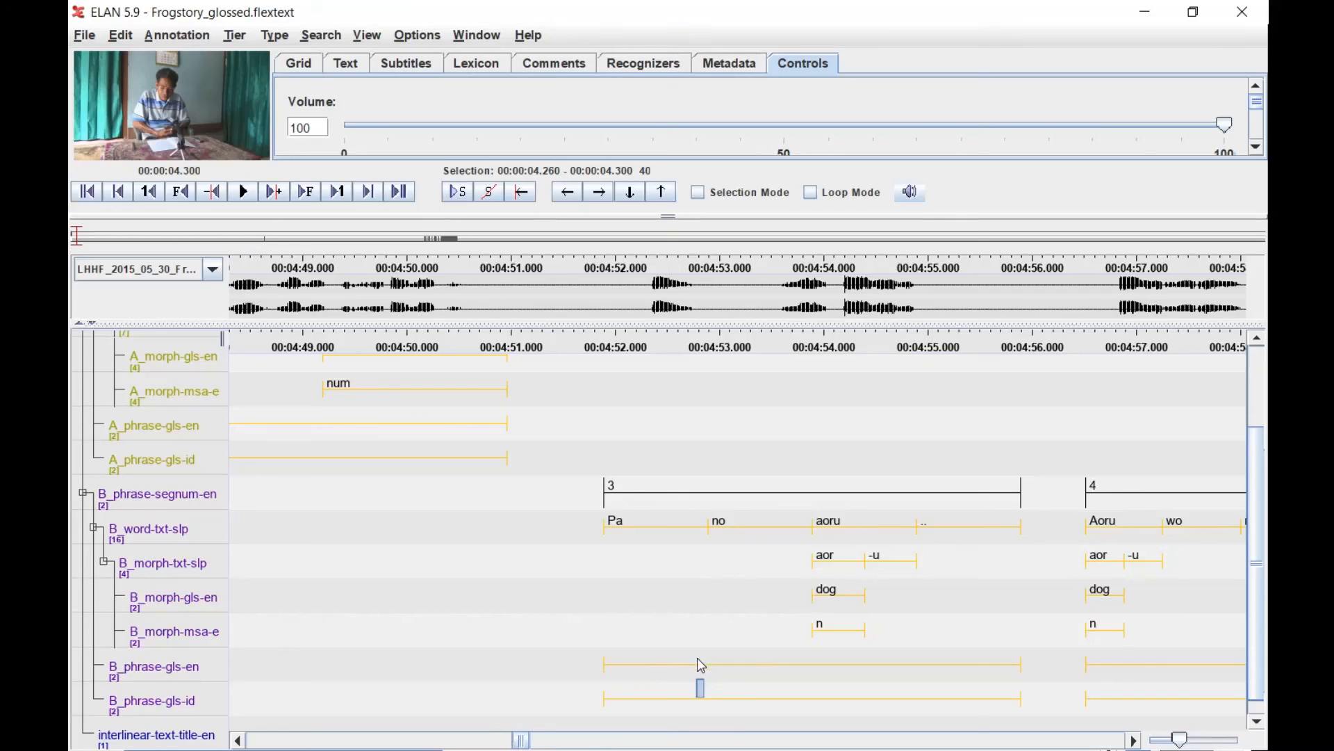
Open speaker B's English phrase gloss of segment 3, the morpheme "aor" and its gloss "dog" for inline editing, and close each editor.
{"action": "double_click", "coordinate": [667, 669]}
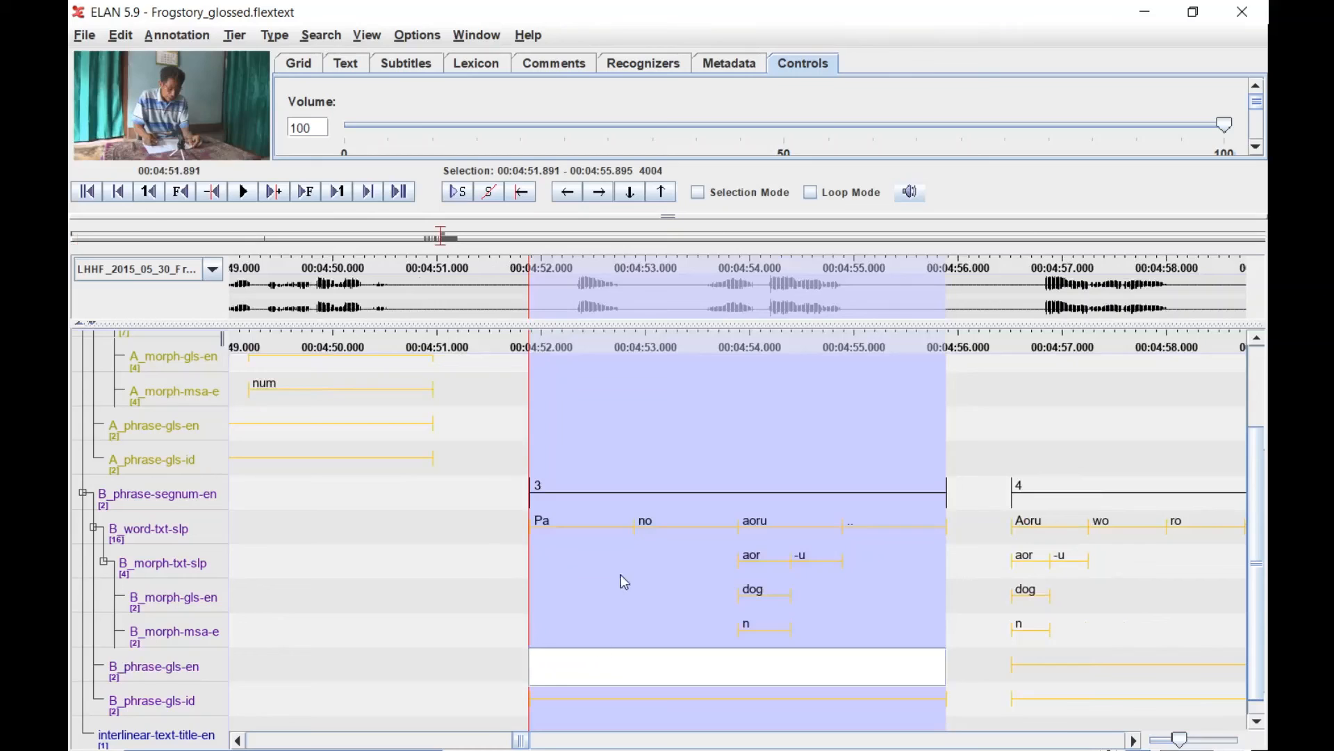
{"action": "left_click", "coordinate": [609, 560]}
{"action": "double_click", "coordinate": [758, 559]}
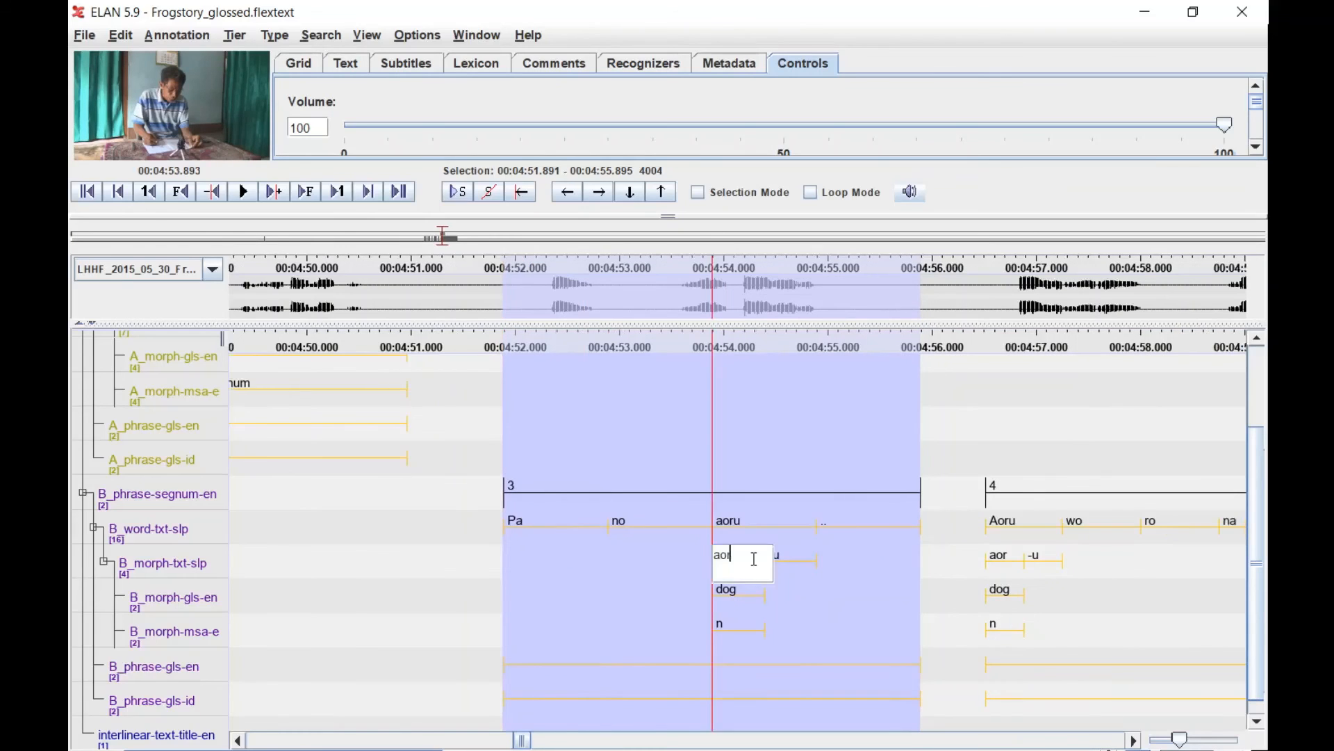
{"action": "double_click", "coordinate": [754, 598]}
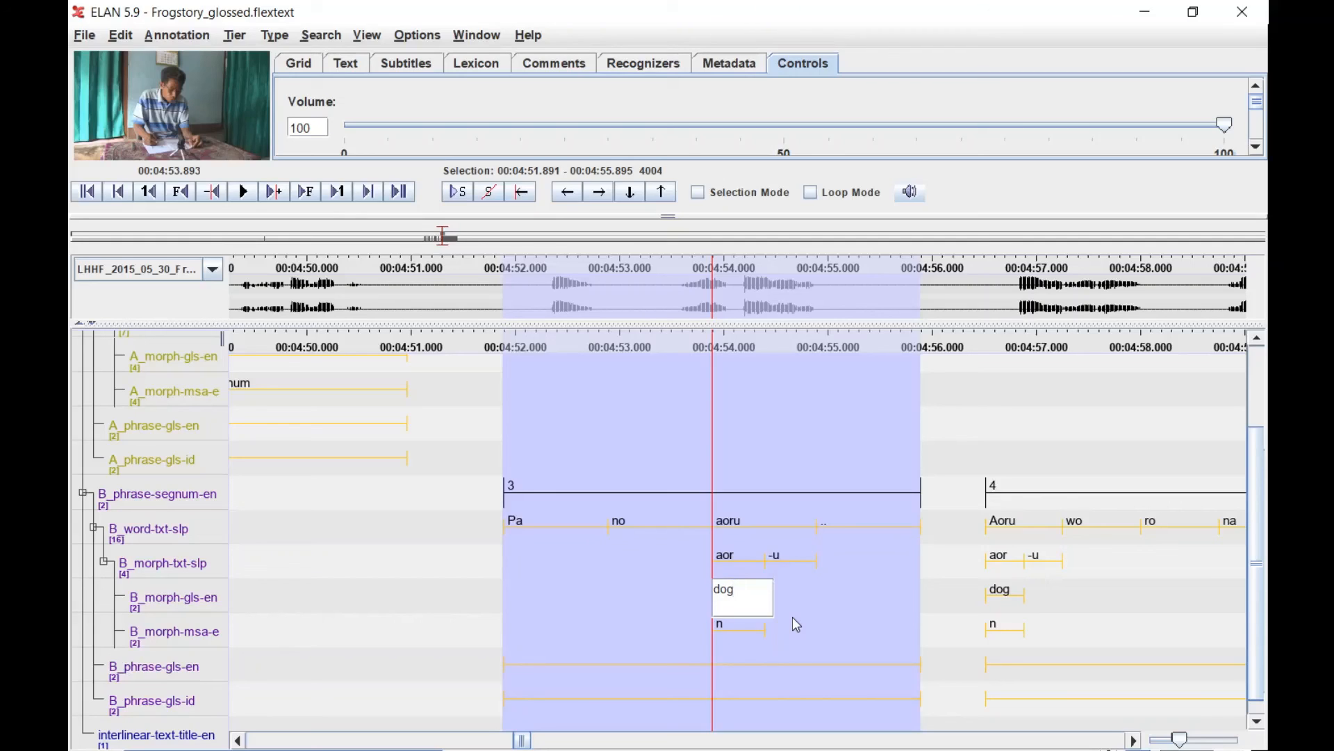
{"action": "left_click", "coordinate": [652, 583]}
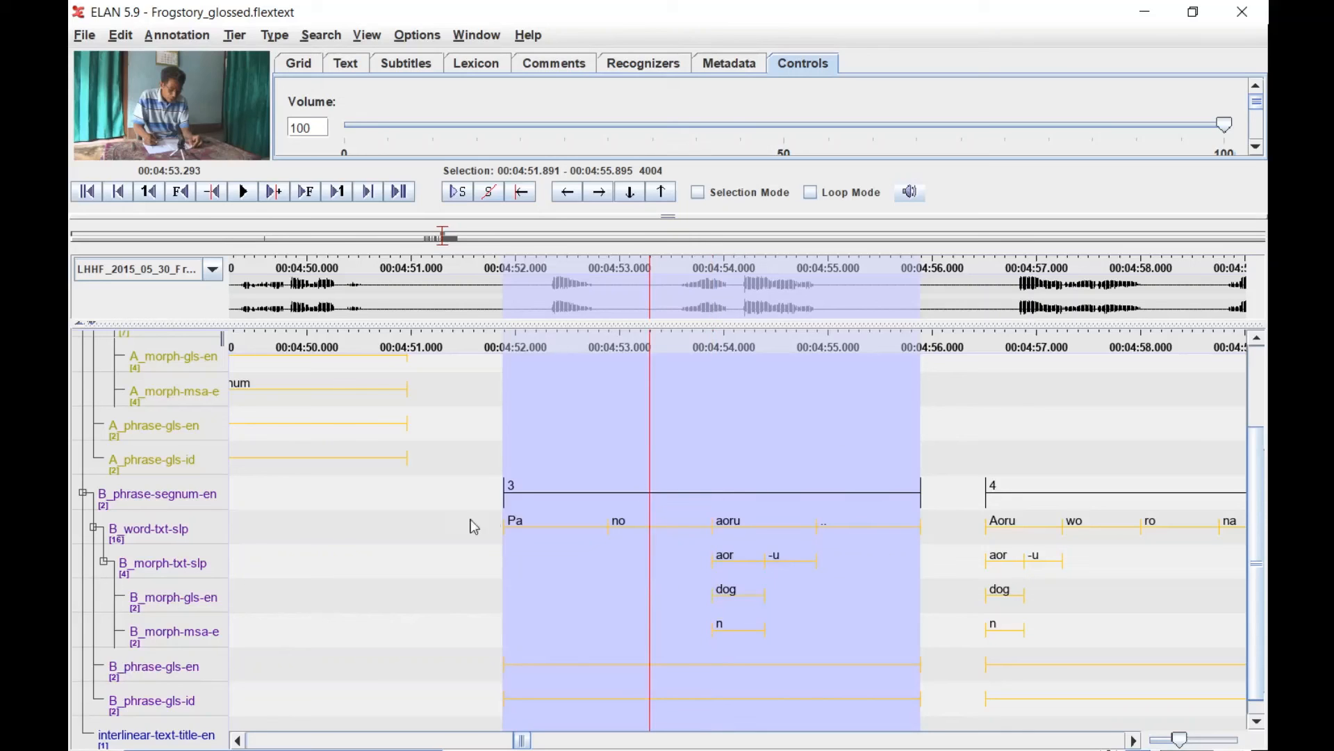
Return to segment 2 and examine speaker A's word, morpheme, gloss and phrase translation tiers.
{"action": "scroll", "coordinate": [448, 527], "scroll_direction": "up", "scroll_amount": 2}
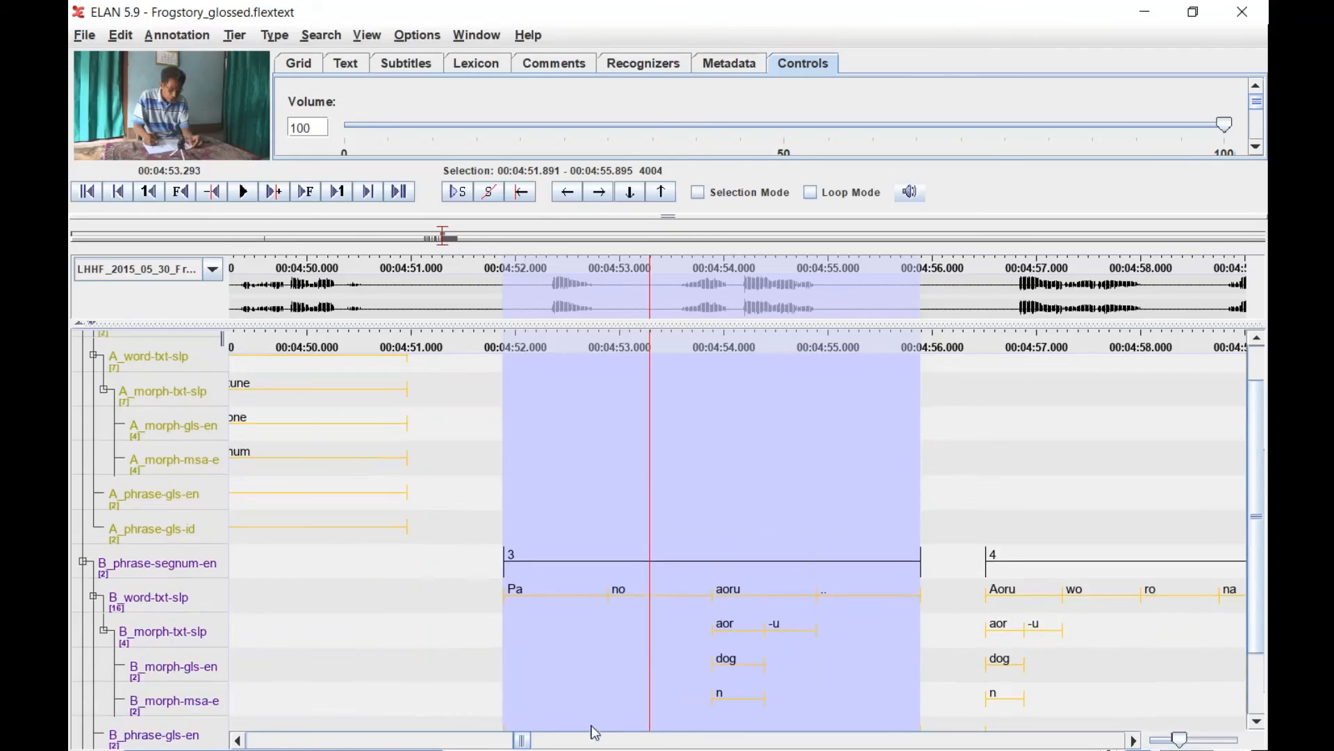
{"action": "left_click", "coordinate": [238, 741]}
{"action": "left_click_drag", "start_coordinate": [238, 741], "coordinate": [238, 741]}
{"action": "scroll", "coordinate": [717, 574], "scroll_direction": "up", "scroll_amount": 1}
{"action": "scroll", "coordinate": [718, 574], "scroll_direction": "up", "scroll_amount": 1}
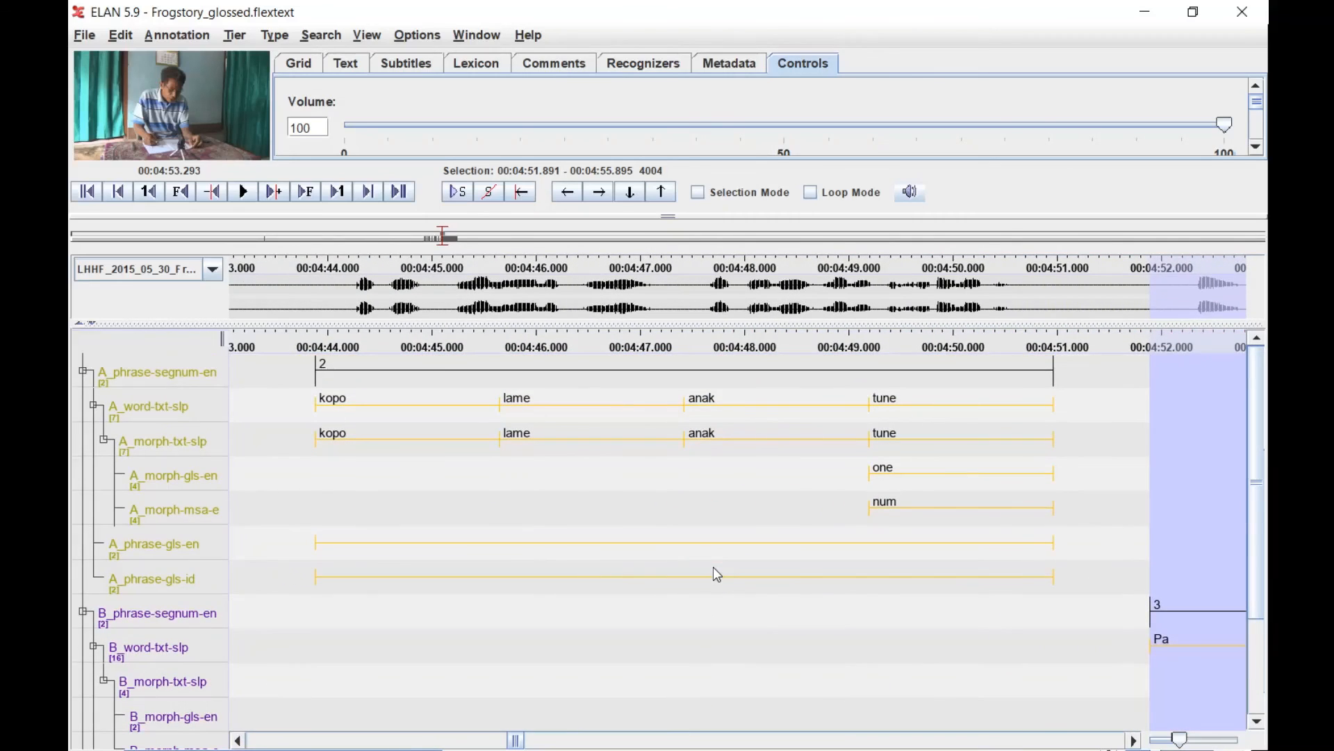